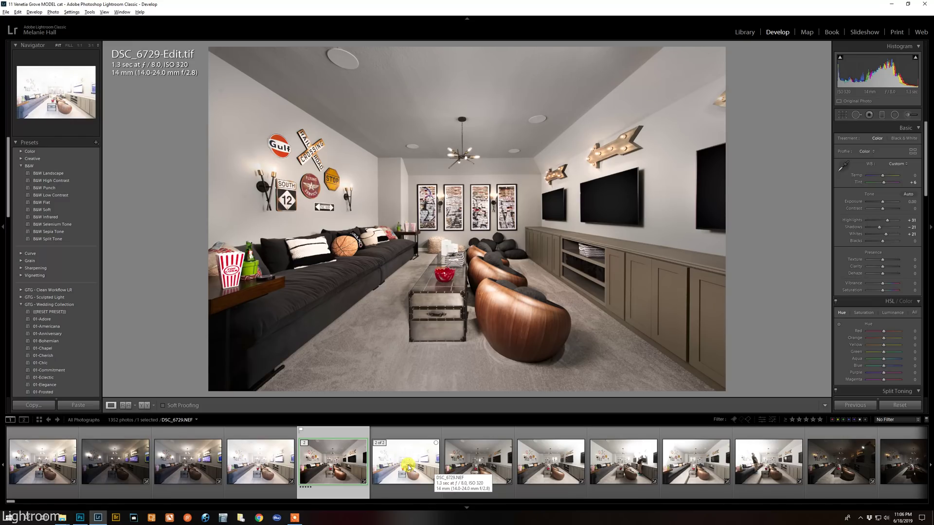
Step: View the edited brick-wall game room photo DSC_6756-Edit-Edit.tif from further along the filmstrip
scroll(407, 468, "down", 8)
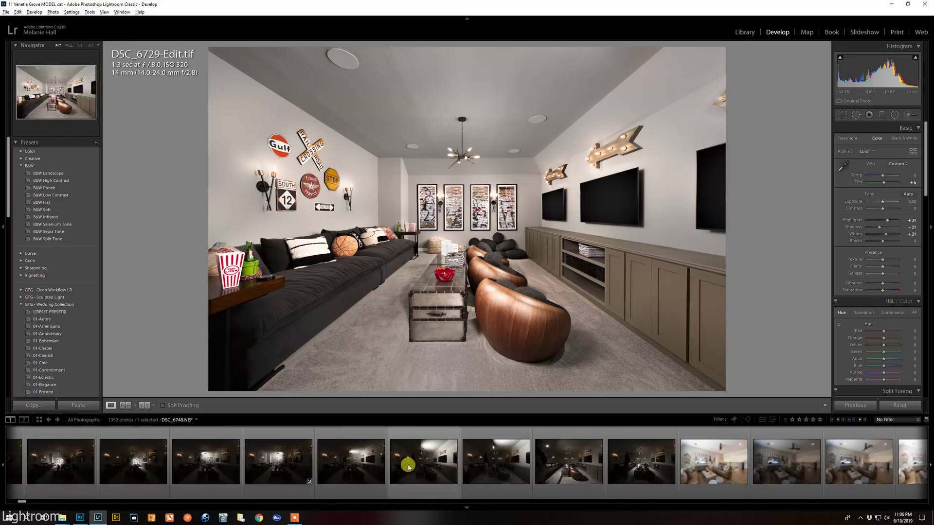
left_click(407, 468)
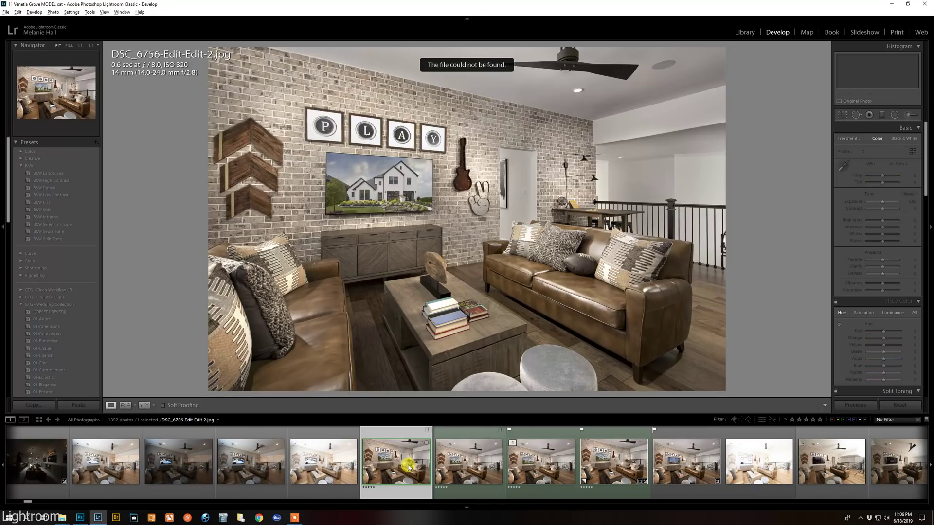
left_click(517, 465)
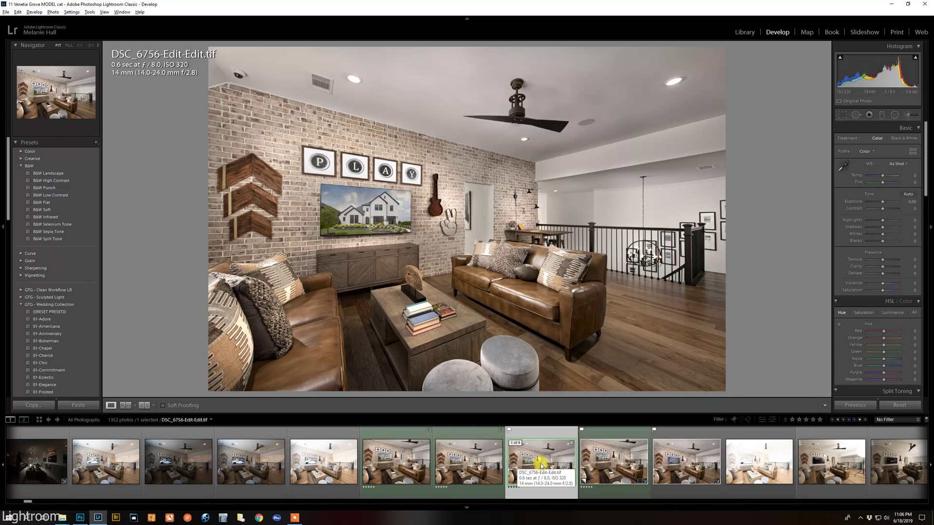
Step: Review the lounge photo DSC_6790-Edit.tif, its Copy 1, and DSC_6813-Edit-Edit.tif Copy 2
scroll(543, 461, "down", 10)
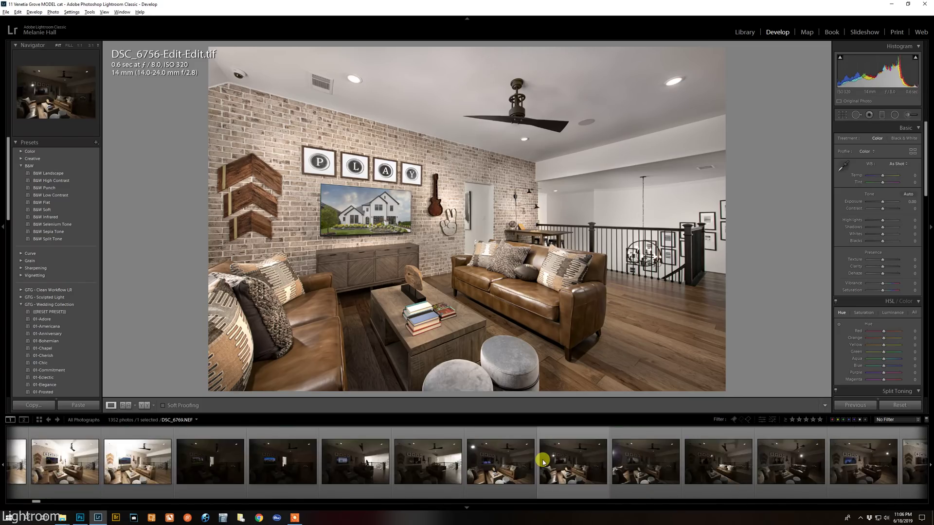
scroll(542, 461, "down", 15)
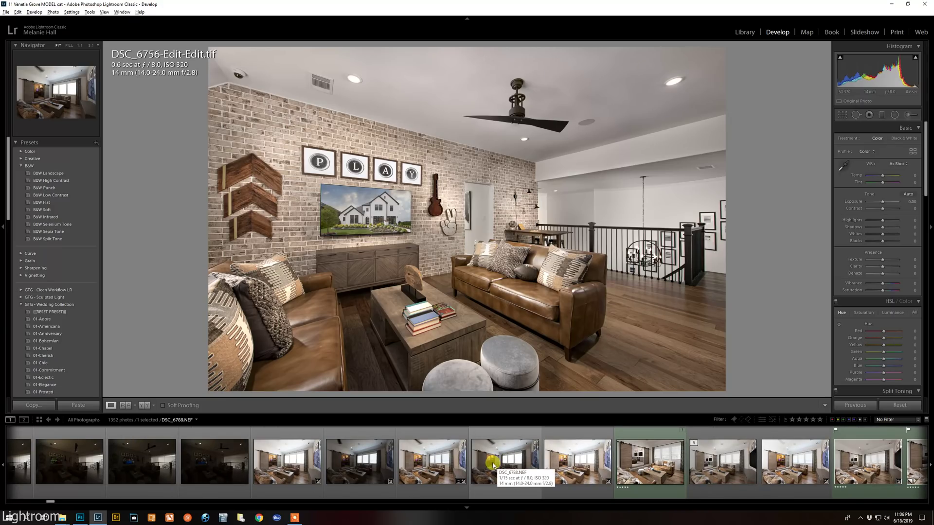
scroll(582, 464, "down", 4)
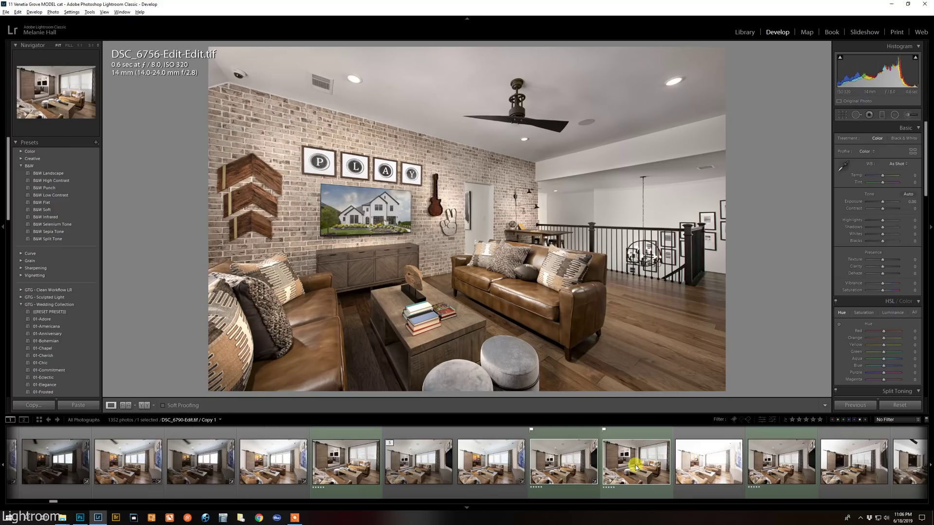
left_click(582, 464)
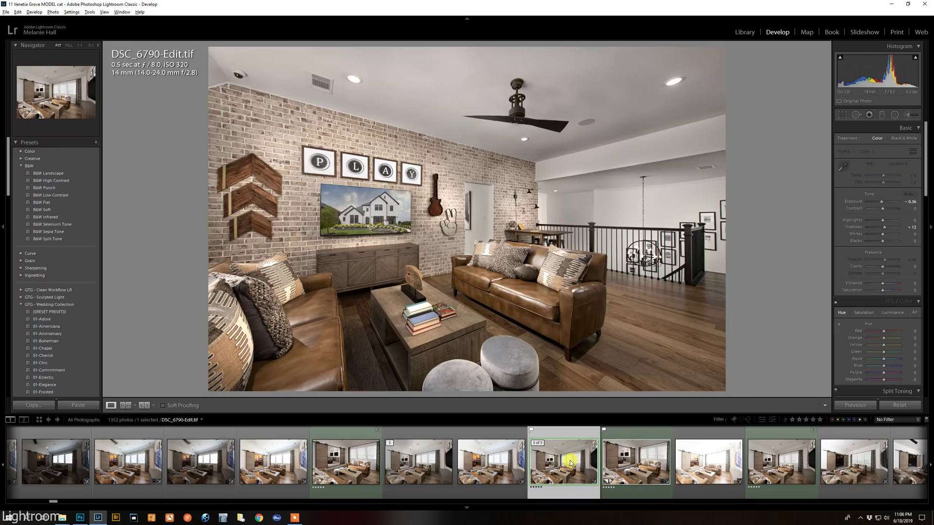
key("Right")
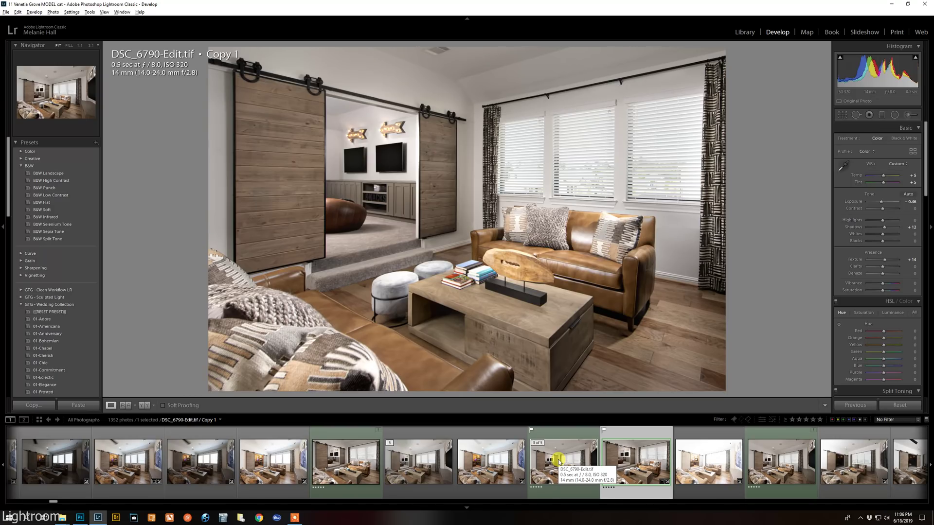
scroll(559, 461, "down", 5)
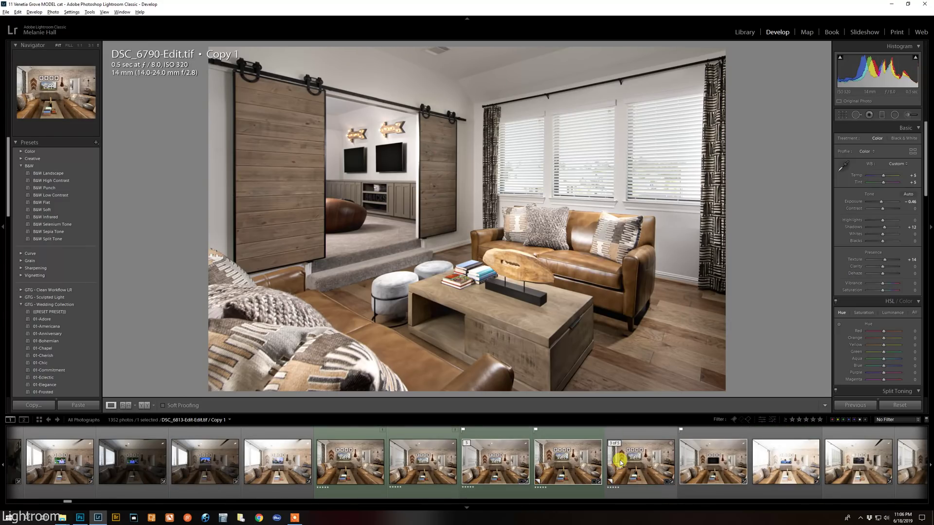
left_click(593, 462)
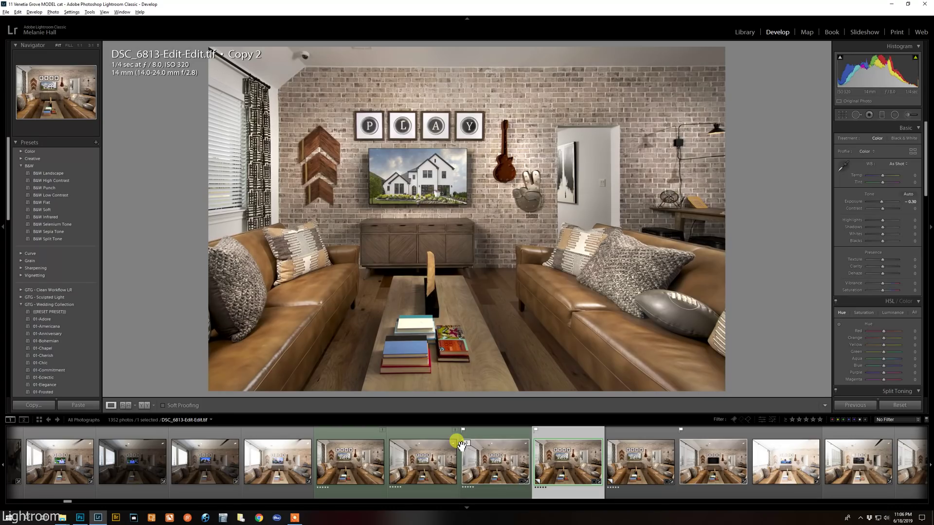
Step: Browse ahead to the exterior shots and view the twilight rear-of-house photo DSC_3820-Edit-Edit-2-Edit.tif
scroll(438, 453, "up", 5)
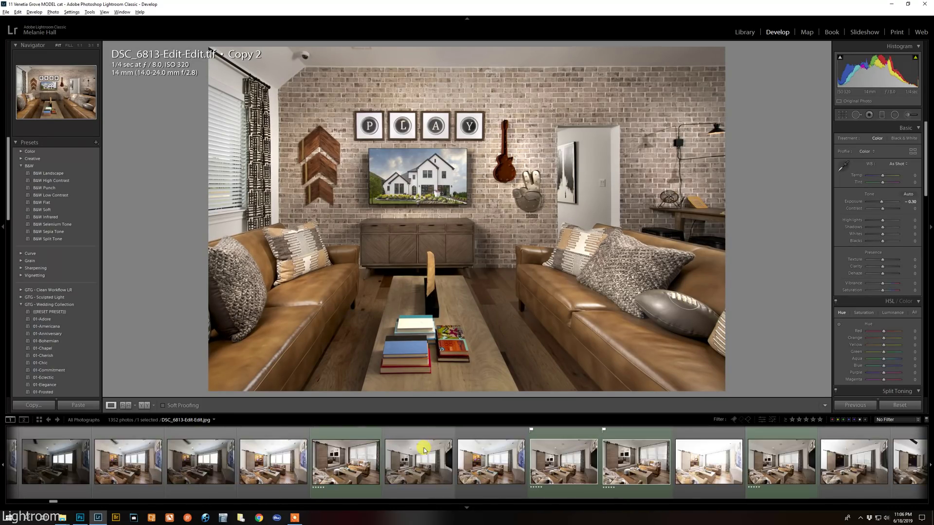
scroll(424, 452, "down", 8)
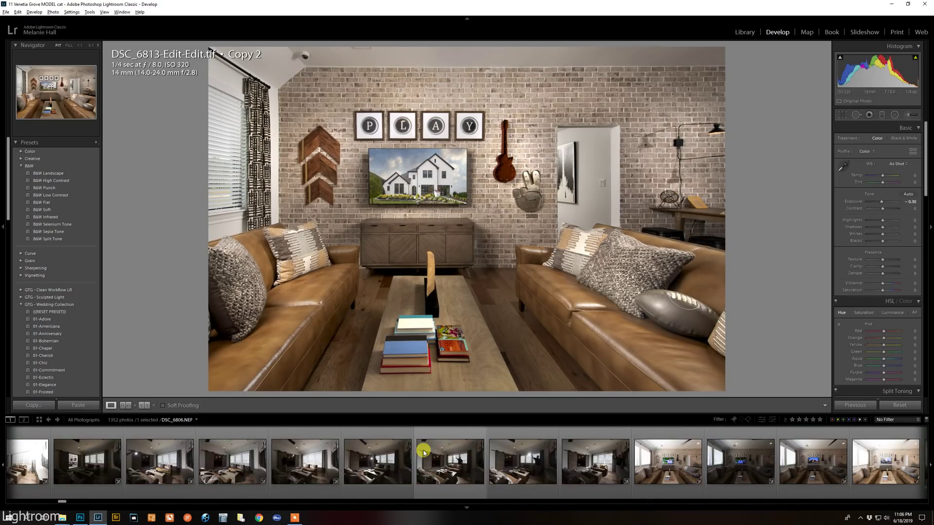
scroll(424, 453, "down", 4)
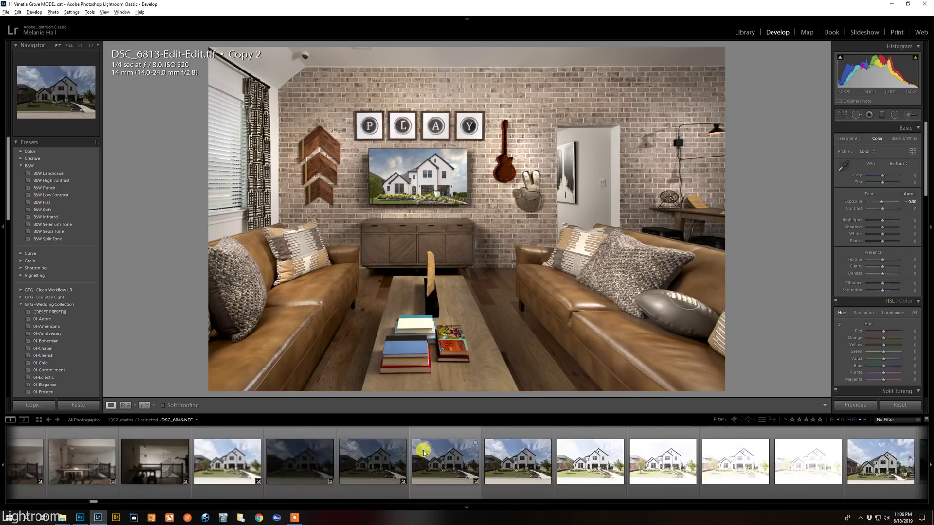
scroll(430, 456, "down", 3)
scroll(430, 456, "down", 5)
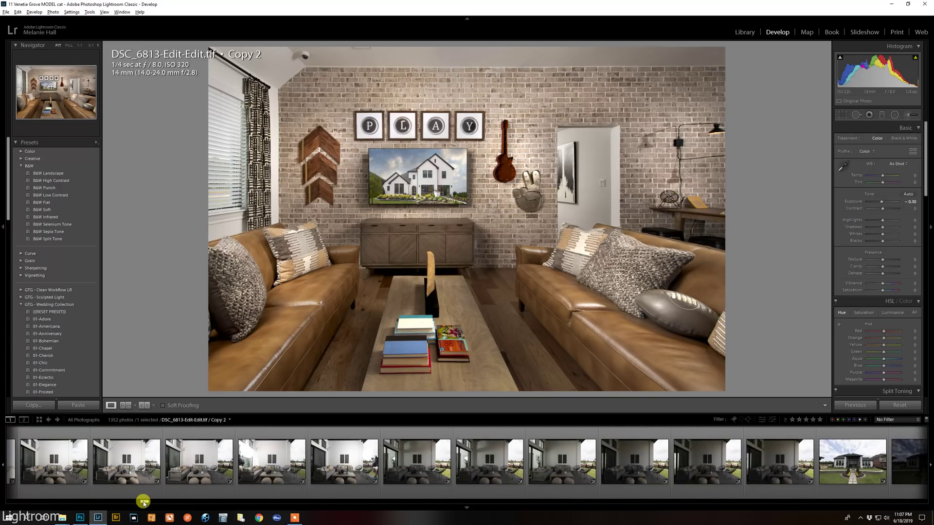
left_click_drag(215, 500, 894, 489)
left_click(749, 472)
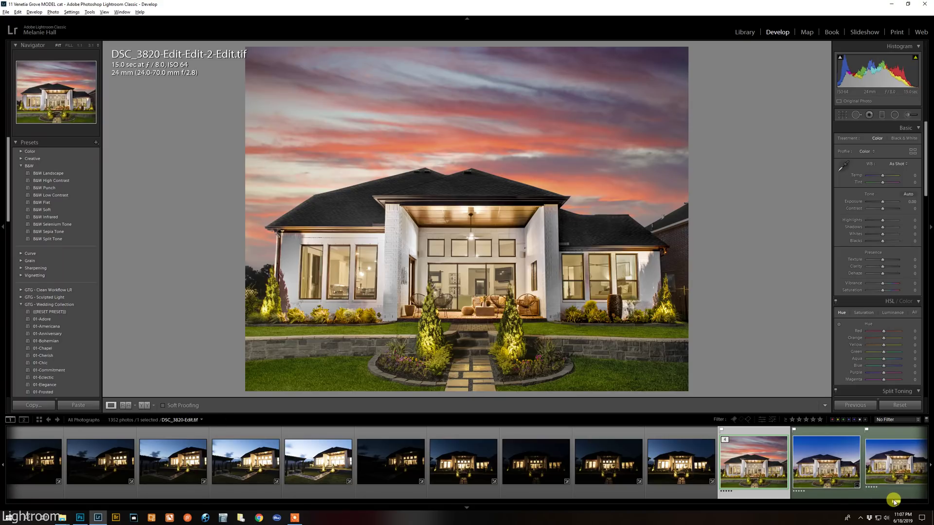
Step: Compare two sky versions of the backyard pergola photo, DSC_3742-Edit-Edit-Edit.tif and DSC_3742-Edit-Edit-2-Edit.tif
left_click_drag(893, 500, 801, 489)
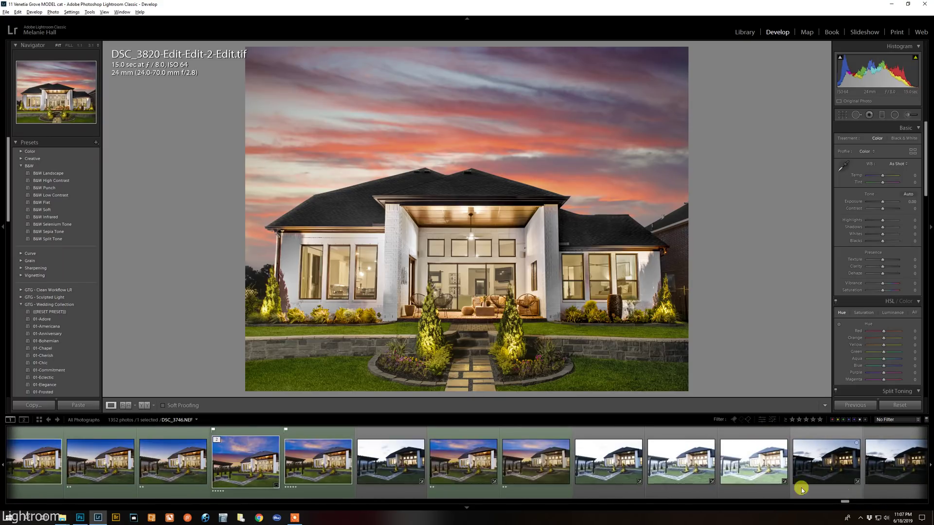
left_click(225, 452)
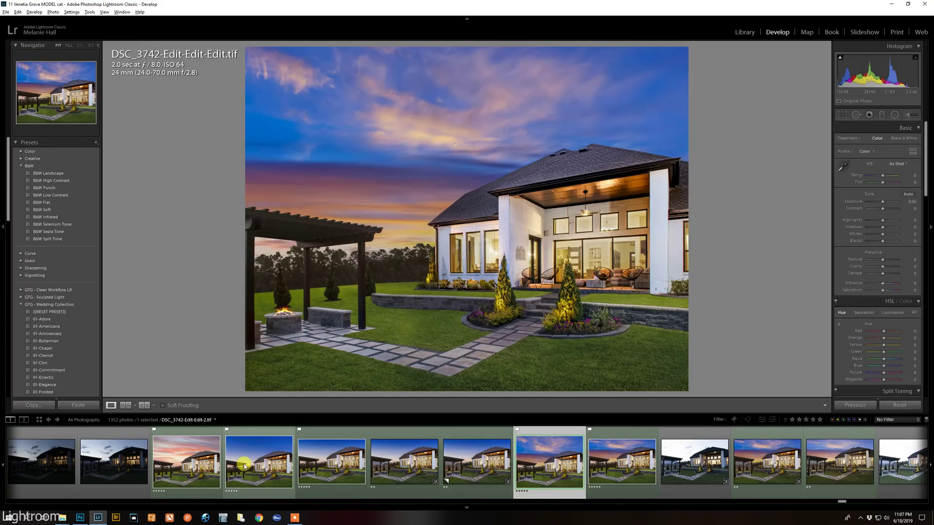
scroll(225, 452, "up", 4)
left_click(213, 464)
Step: Compare the front exterior edits DSC_3705a-Edit.tif with the sunset sky and DSC_3705-Edit.tif with the clear blue sky
scroll(228, 466, "up", 10)
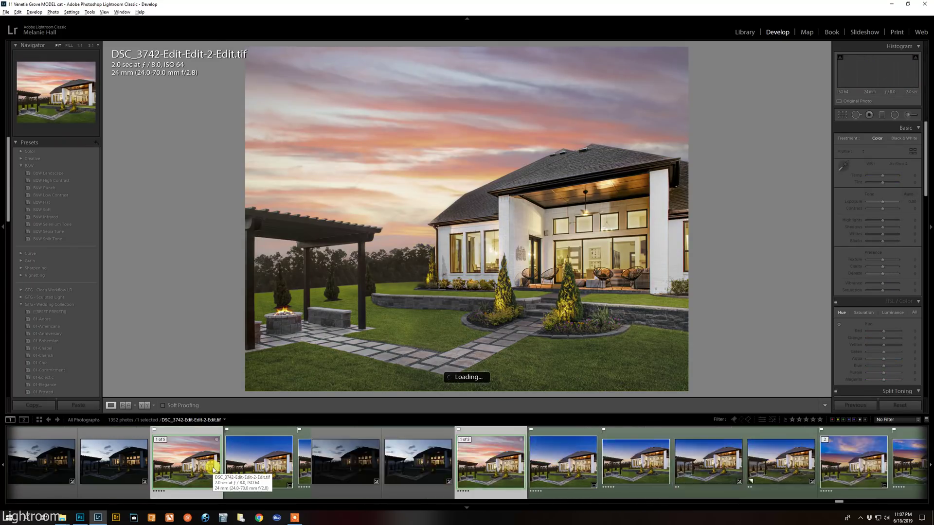
scroll(261, 470, "up", 6)
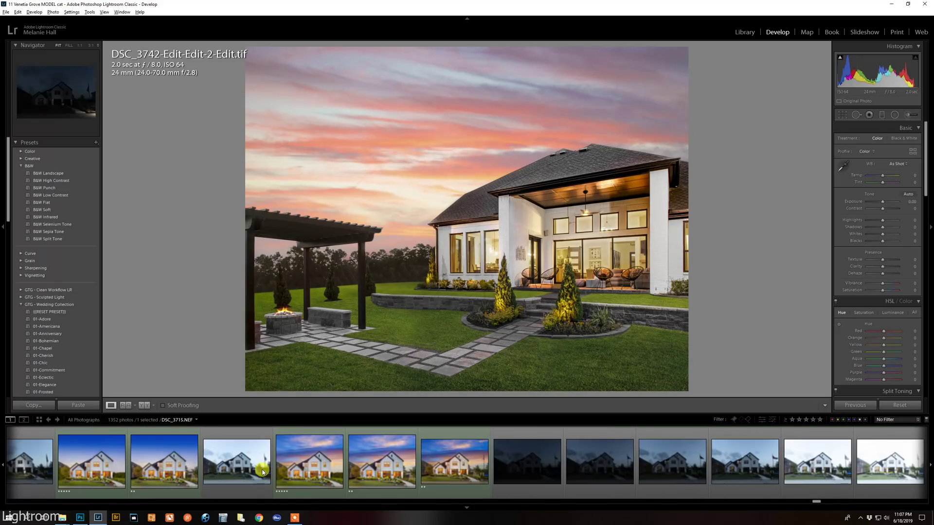
left_click(306, 471)
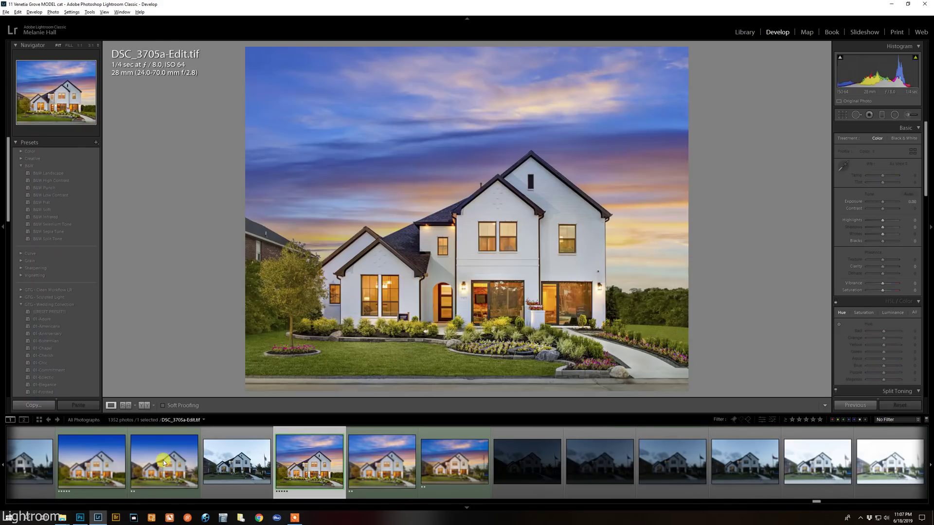
left_click(110, 471)
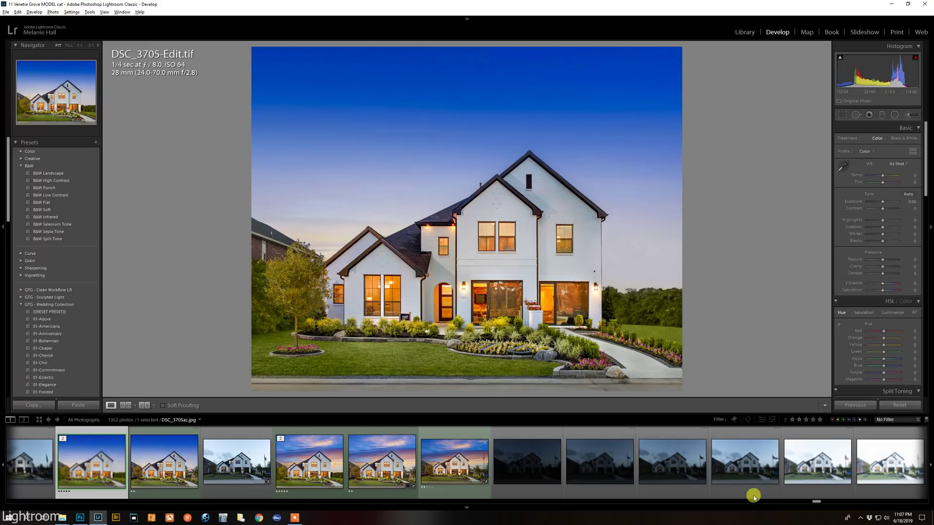
Step: Select the living room photo DSC_7399-Edit.tif and filter the filmstrip to photos with the green color label
left_click_drag(814, 502, 808, 502)
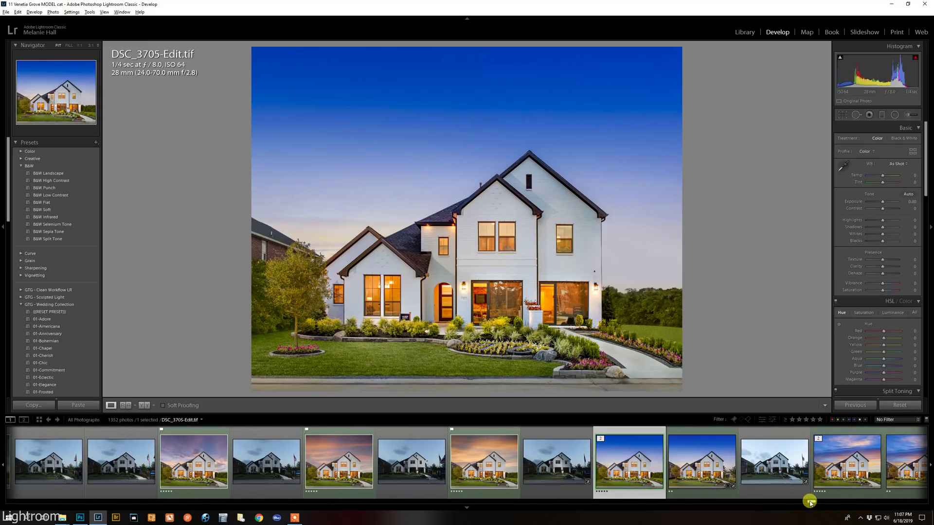
scroll(333, 475, "up", 10)
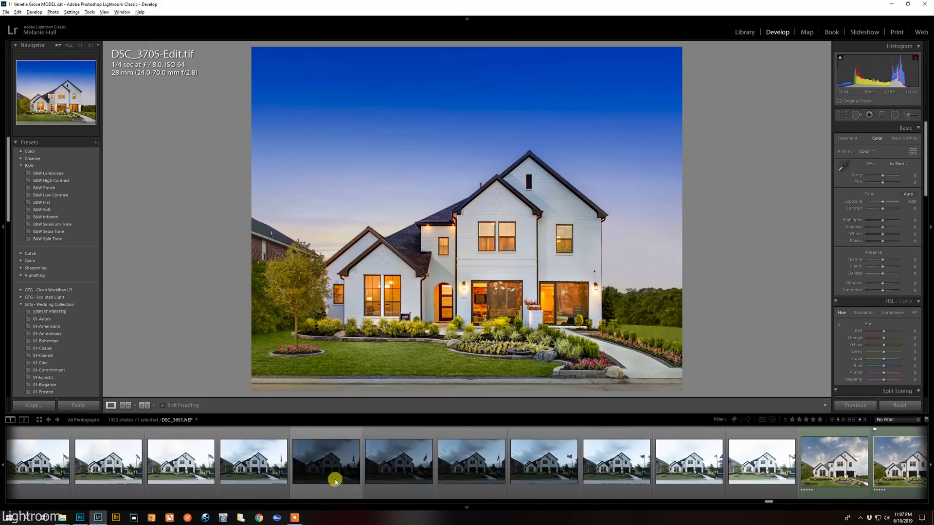
left_click_drag(771, 500, 416, 494)
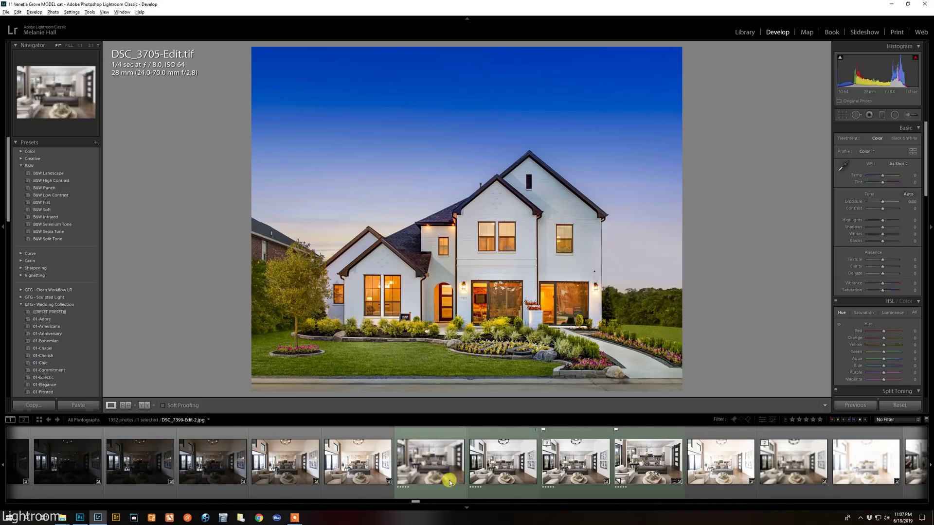
left_click(574, 461)
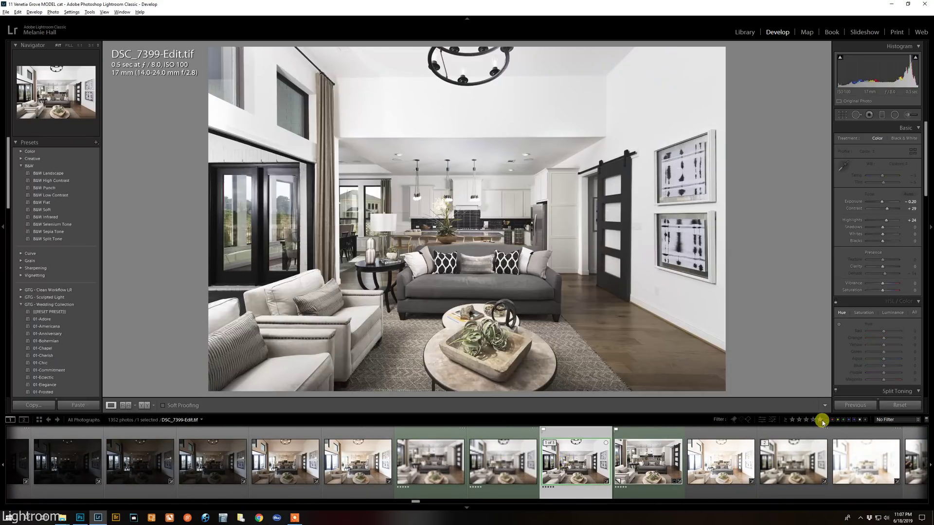
left_click(842, 419)
key("8")
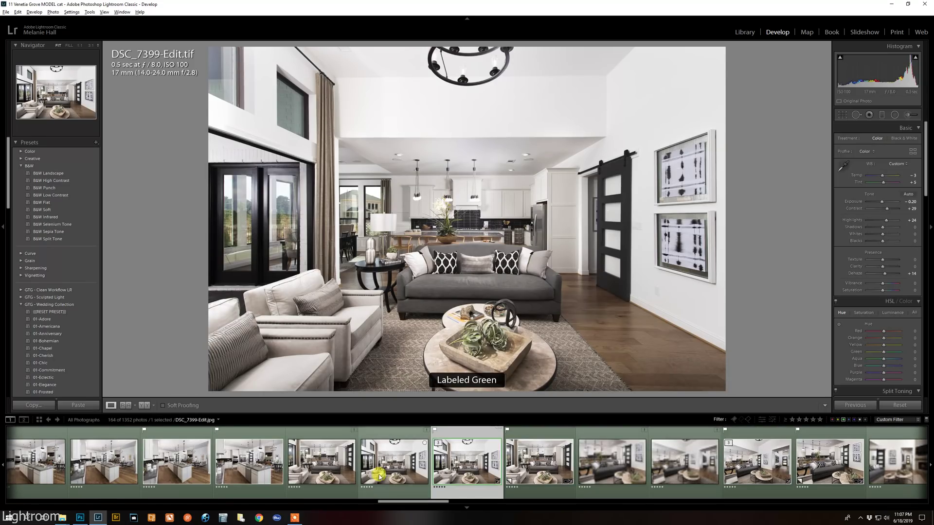
Step: Review the kitchen photo DSC_7335-Edit-Edit.tif Copy 1 and the sofa photo DSC_7437-Edit.tif with its Copy 1
left_click(266, 469)
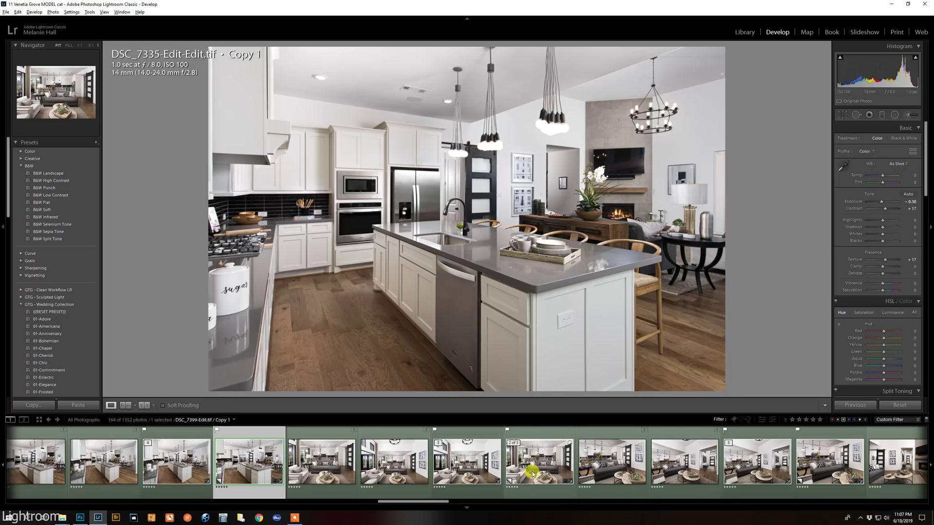
left_click(509, 480)
left_click(616, 472)
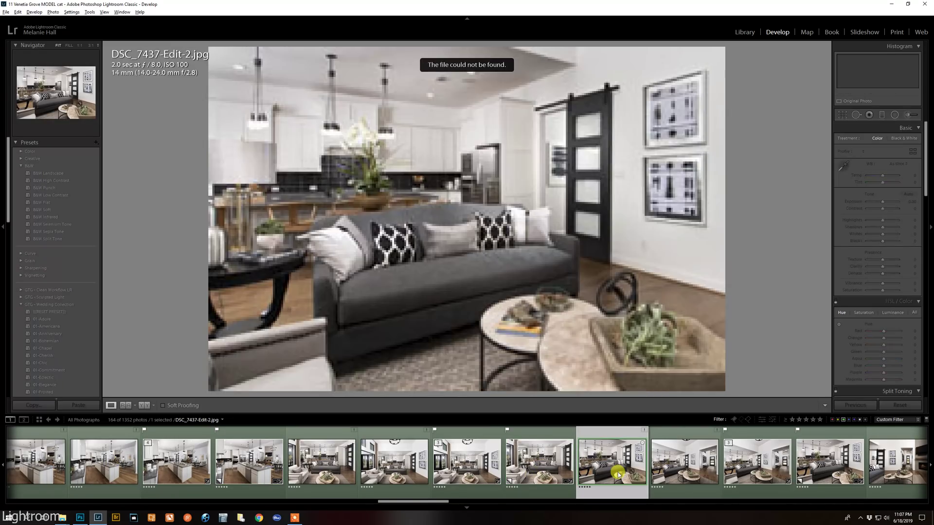
left_click(733, 467)
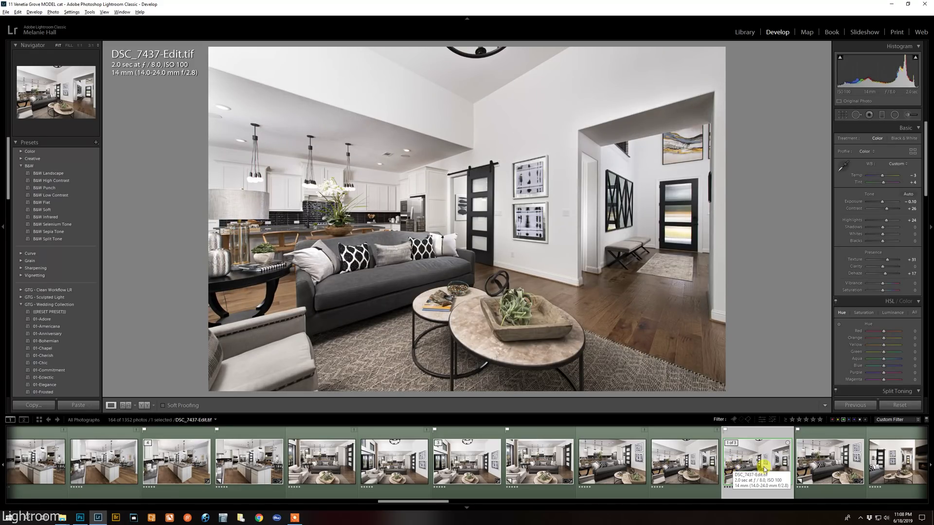
key("Right")
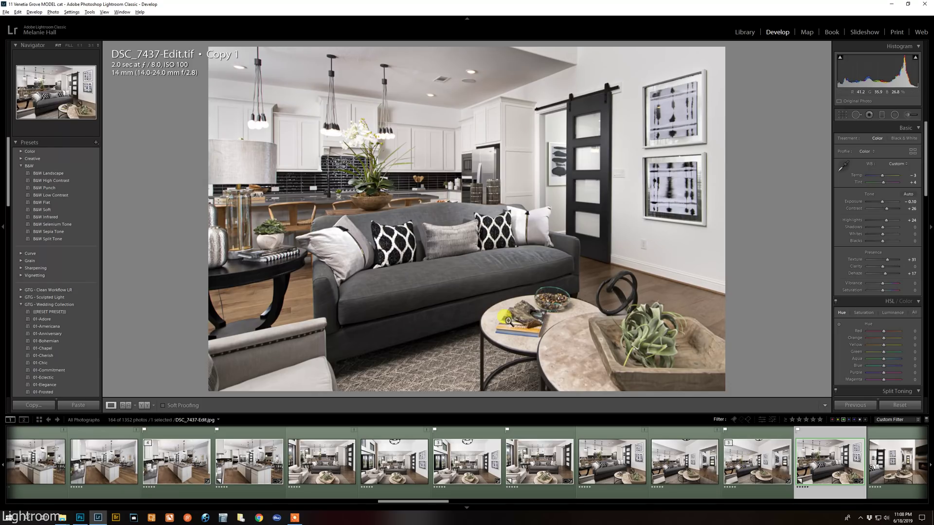
Step: View the fireplace photo DSC_7479-Edit-2-Edit.tif and examine its fire and the TV screen image
scroll(495, 461, "down", 2)
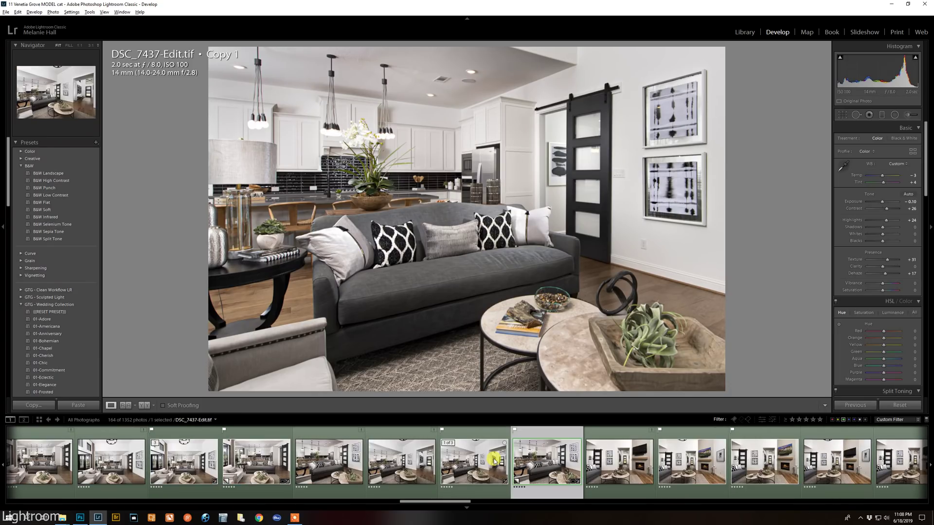
left_click(597, 460)
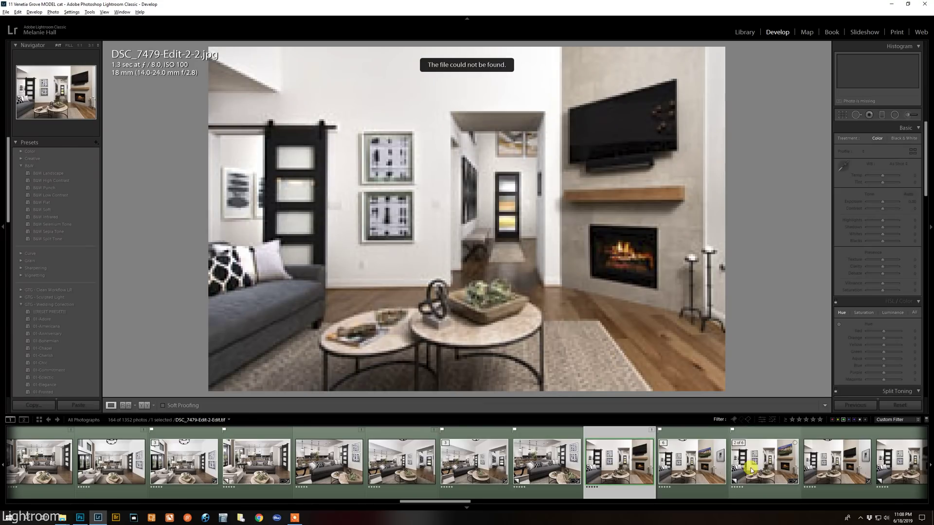
left_click(693, 459)
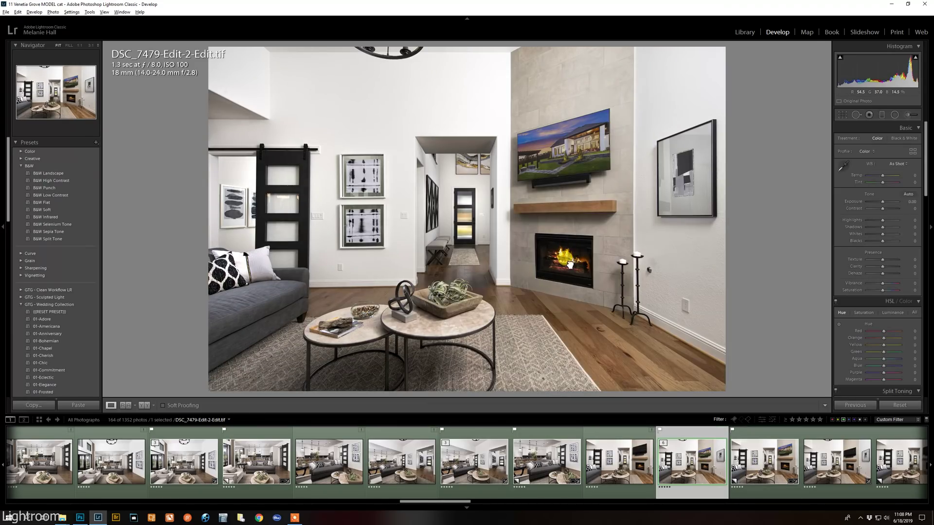
left_click(570, 265)
left_click(583, 269)
left_click(554, 142)
left_click(579, 203)
Step: View the staircase photo DSC_7507-Edit-2.tif
scroll(615, 462, "down", 3)
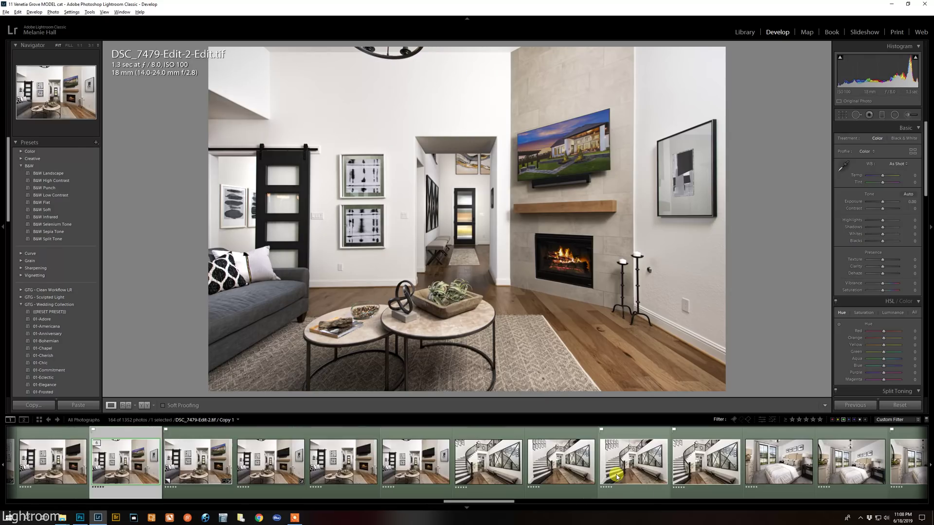
left_click(618, 474)
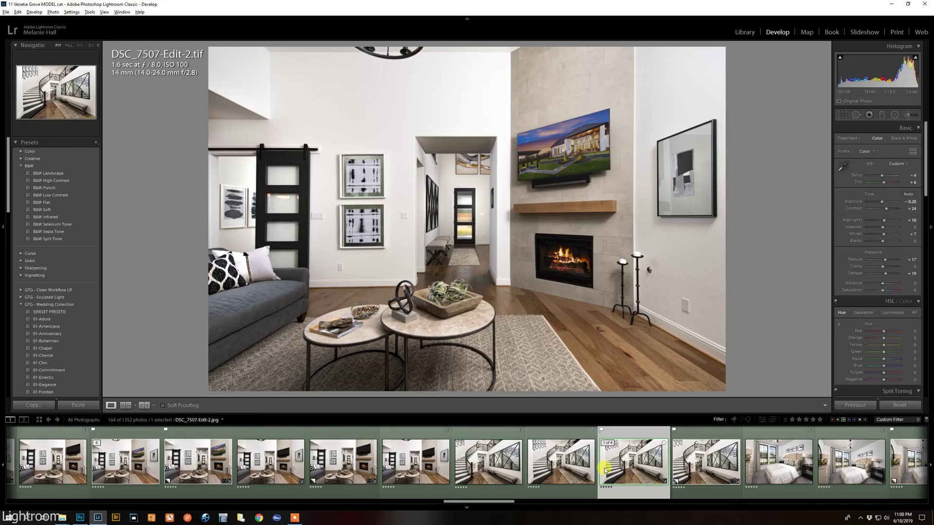
Step: Review the bedroom photo DSC_7574-Edit.tif Copy 1 and the study photo DSC_7585-Edit.tif
scroll(611, 469, "down", 2)
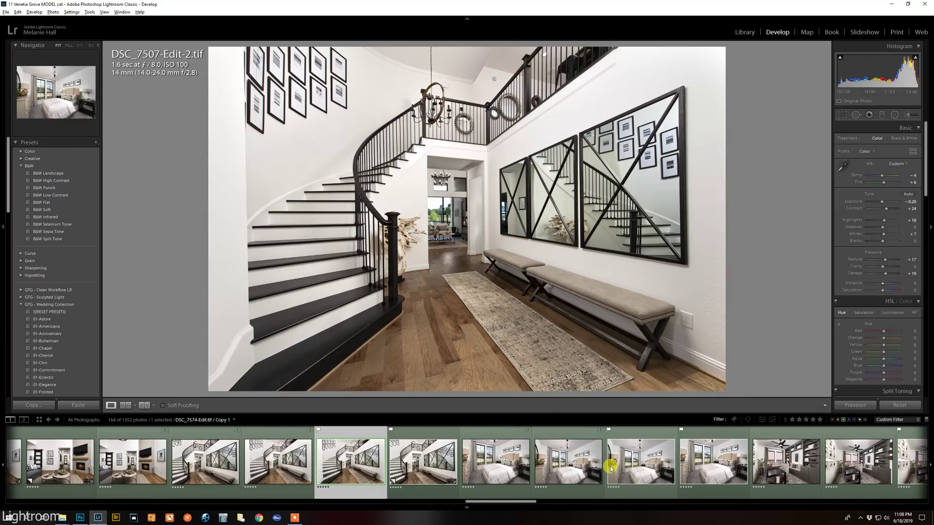
left_click(605, 465)
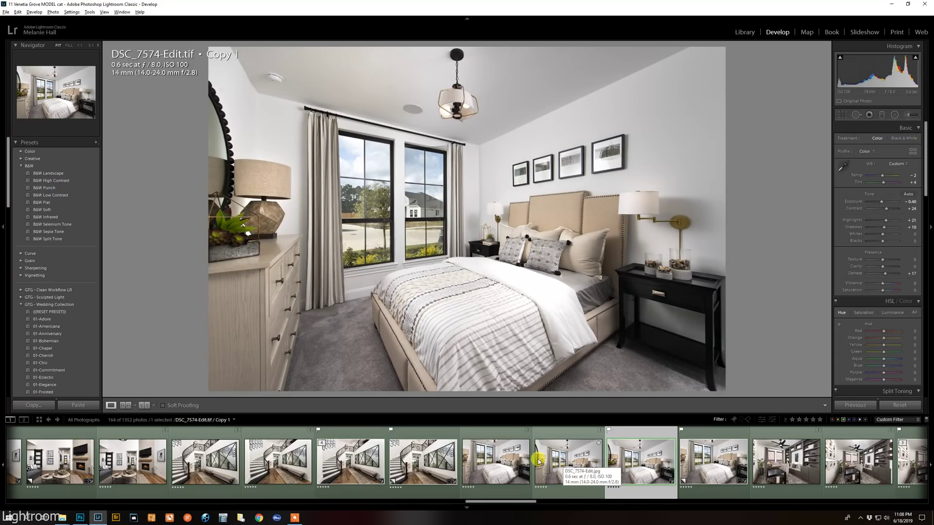
key("Right")
key("Right")
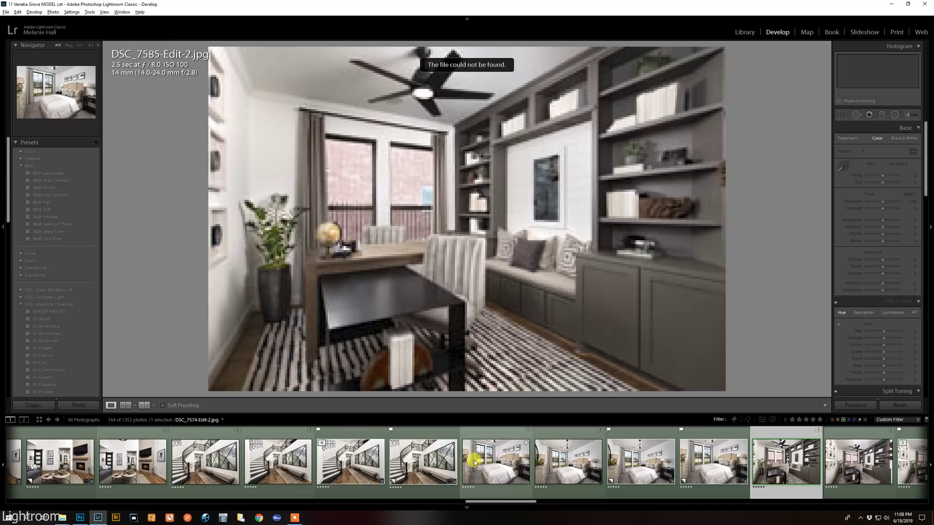
key("Right")
key("Right")
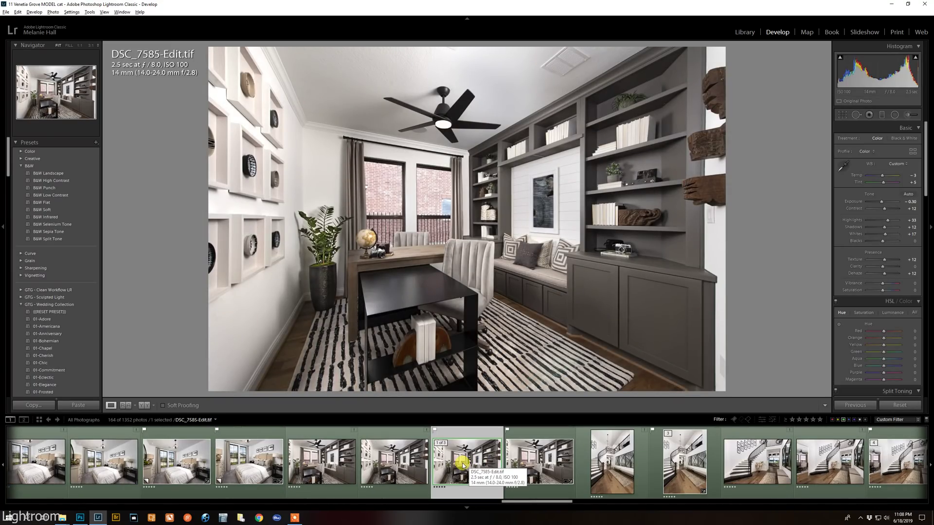
Step: Advance through the green-labeled edits to the staircase photo DSC_7630-Edit-Edit.tif and view it
key("Right")
key("Right")
key("Right")
key("Right")
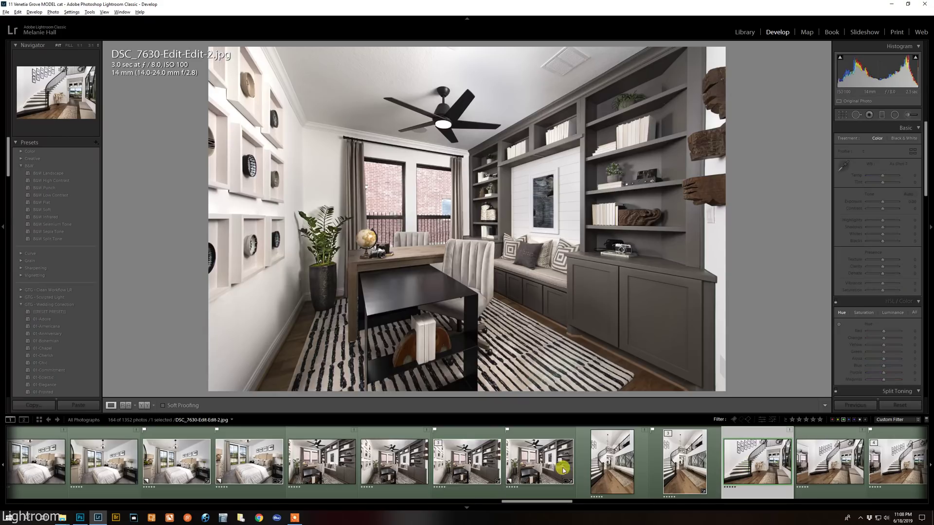
key("Right")
key("Right")
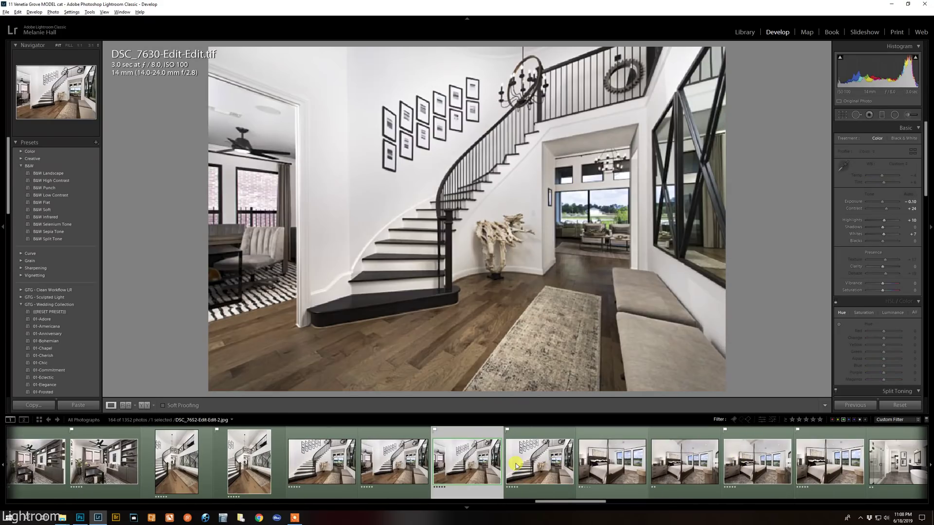
left_click(511, 467)
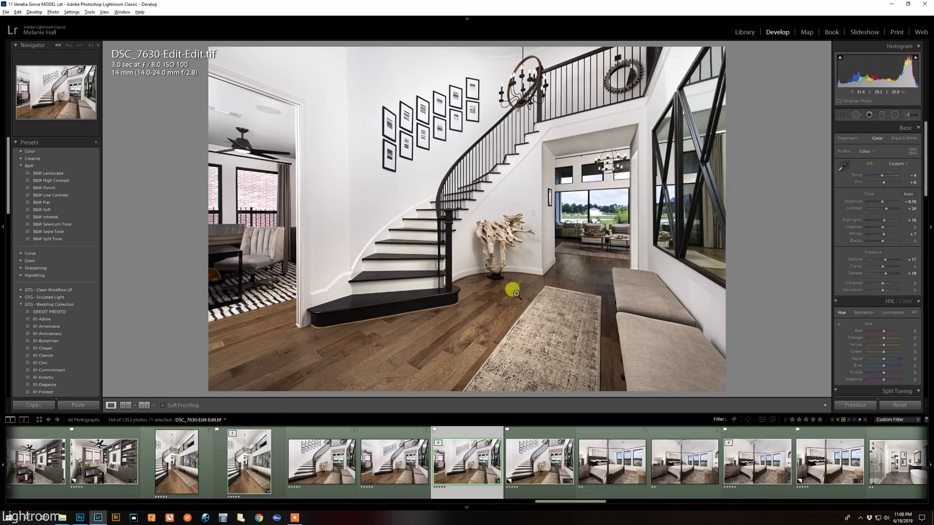
Step: Compare the patio photos DSC_6905-Edit.tif and DSC_6906-Edit-2.tif, examining their skies
scroll(423, 486, "left", 15)
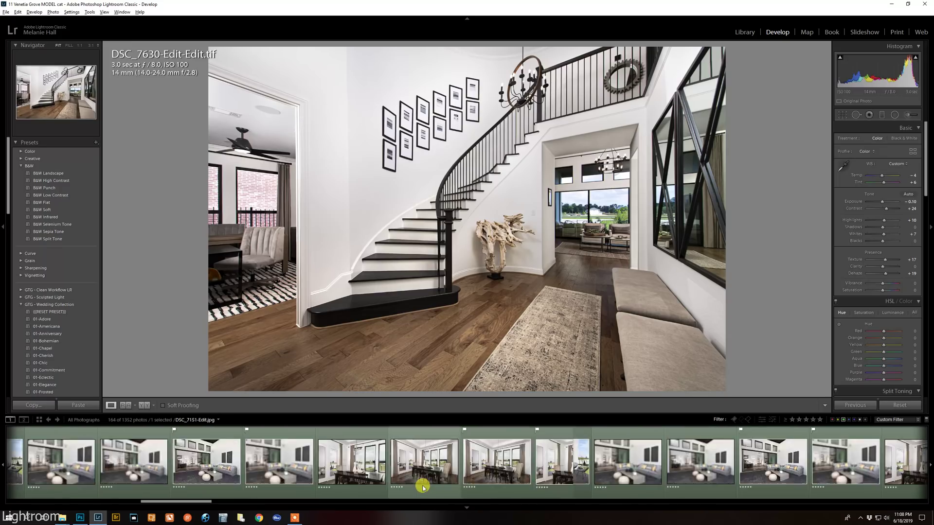
scroll(423, 486, "right", 10)
left_click(413, 470)
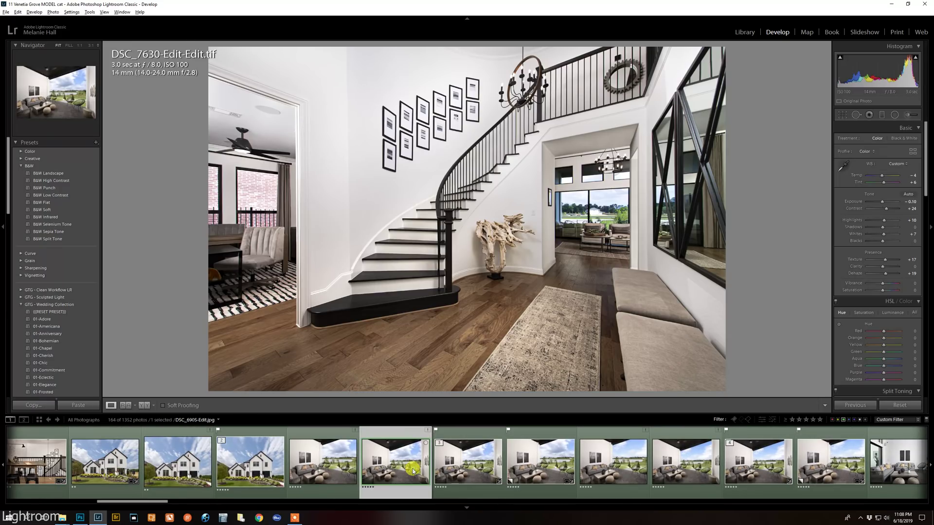
left_click(487, 462)
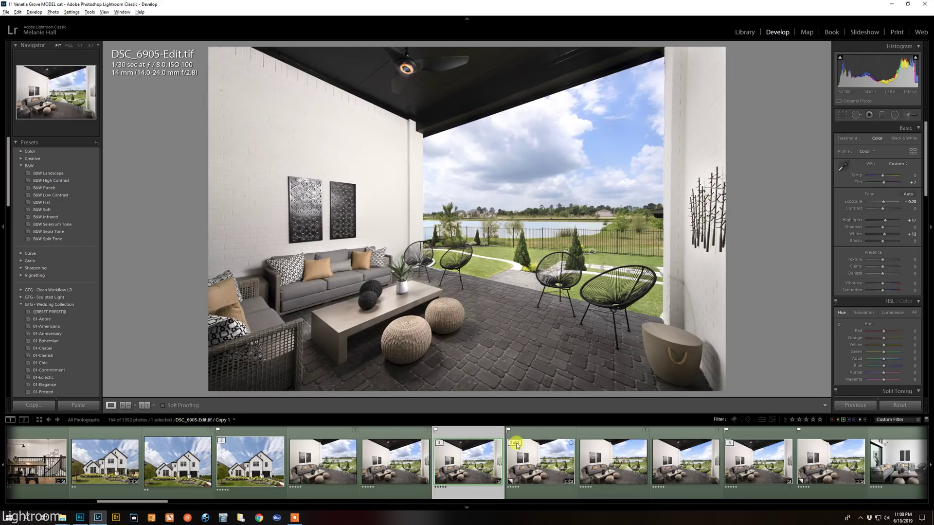
left_click(615, 475)
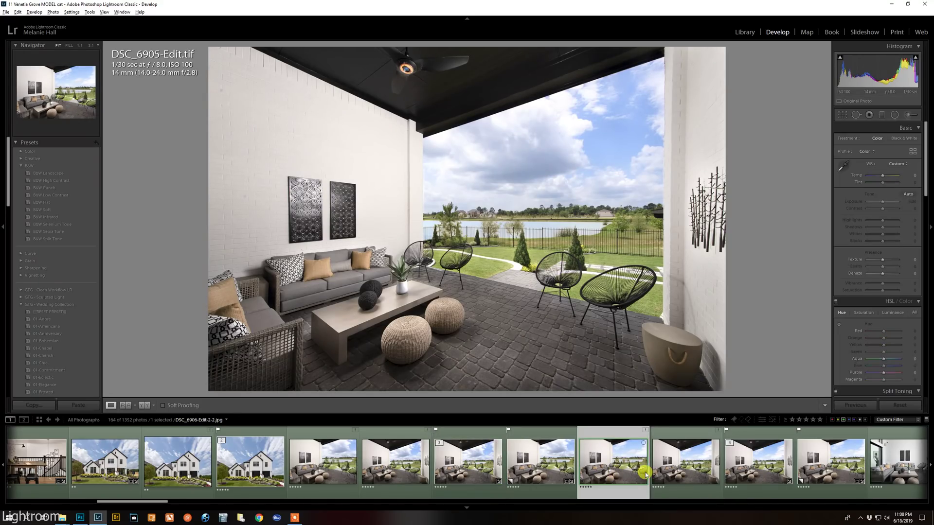
left_click(759, 464)
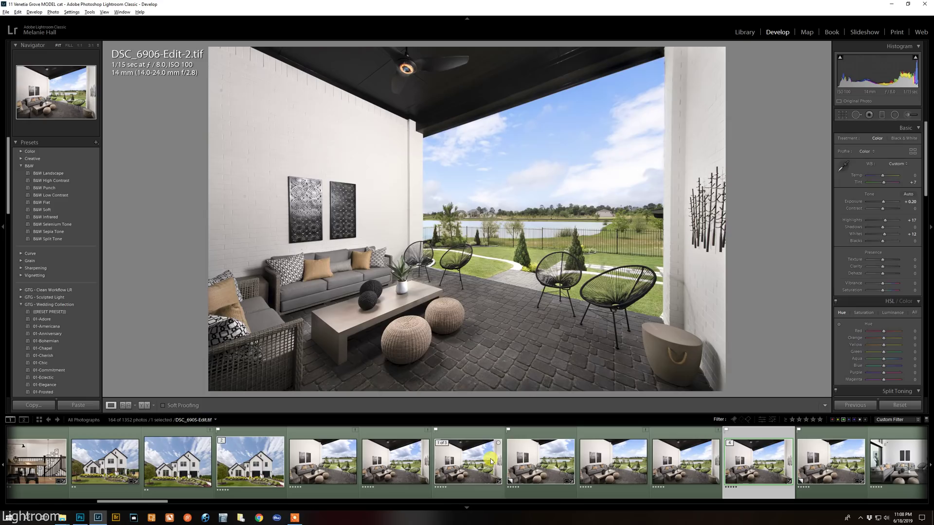
left_click(463, 467)
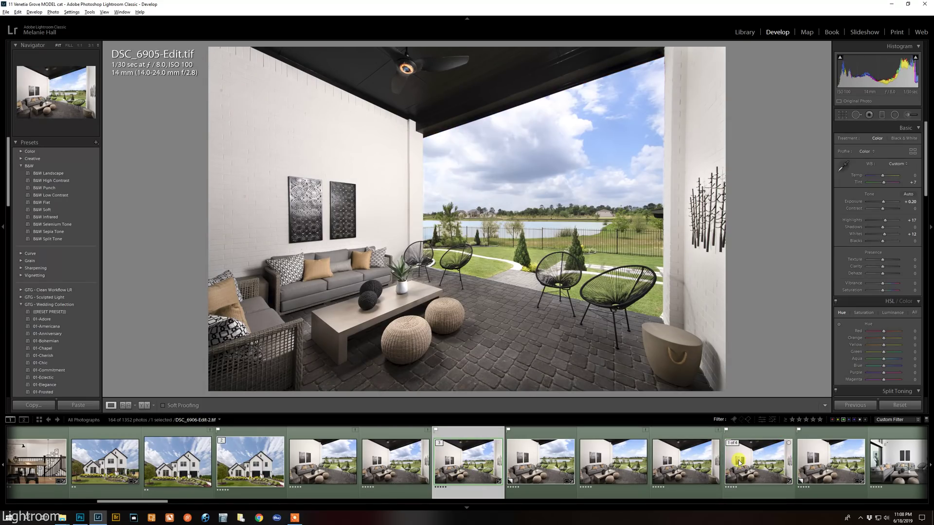
left_click(759, 464)
Step: Review the exterior photo DSC_6868-Edit-Edit-Edit-Edit.tif and the kitchen photo DSC_7044-Edit.tif Copy 1
scroll(401, 482, "up", 5)
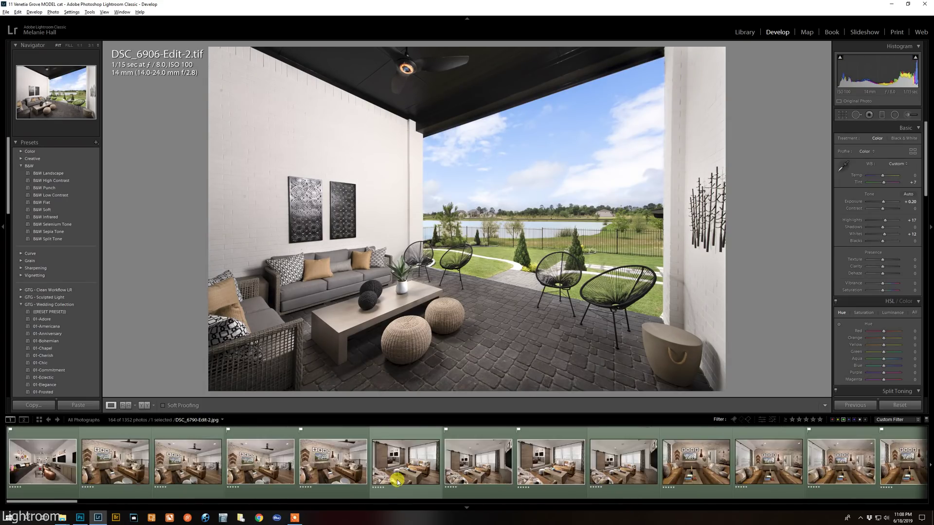
left_click(557, 476)
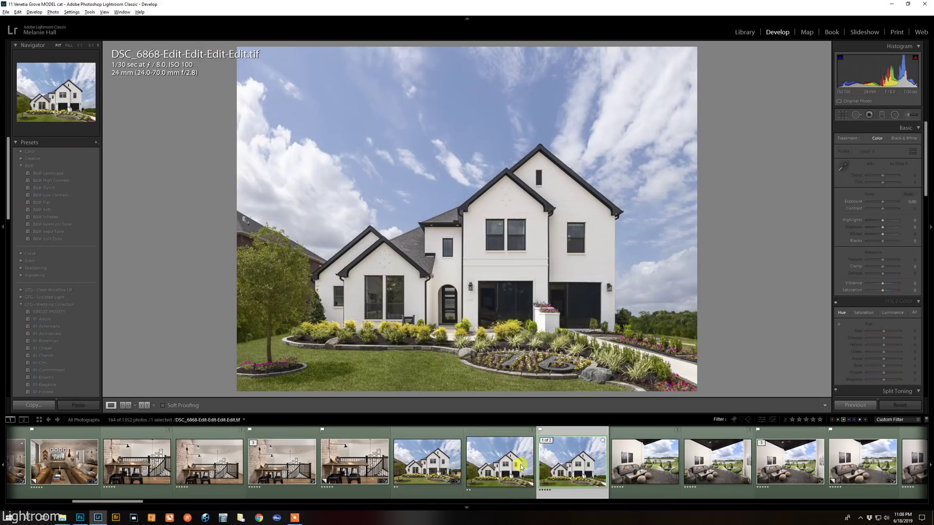
scroll(535, 469, "down", 10)
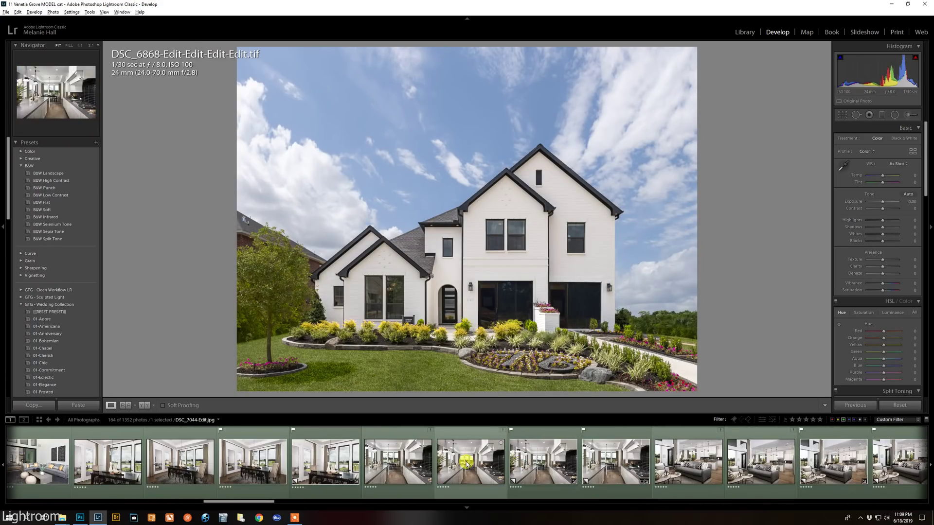
left_click(543, 462)
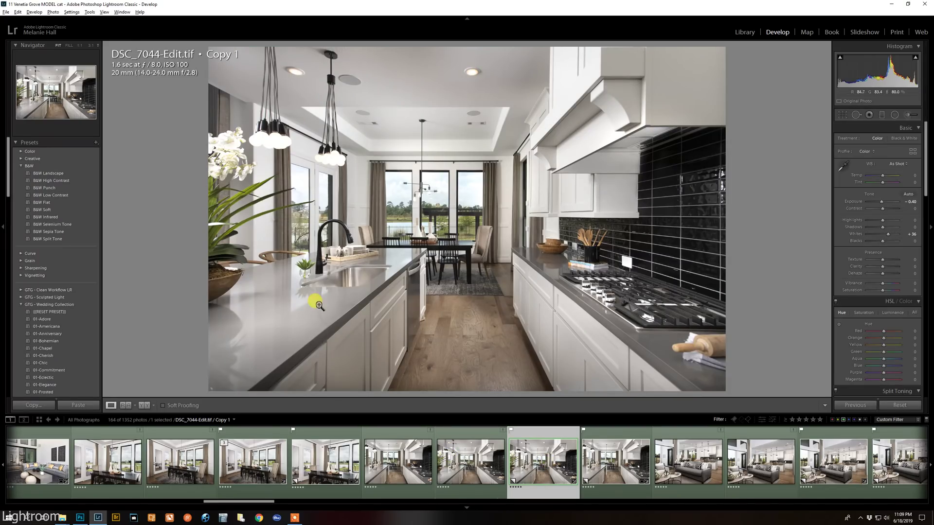
Step: Select the game room photo DSC_6729-Edit.tif and remove the green label filter from the filmstrip
scroll(341, 460, "up", 10)
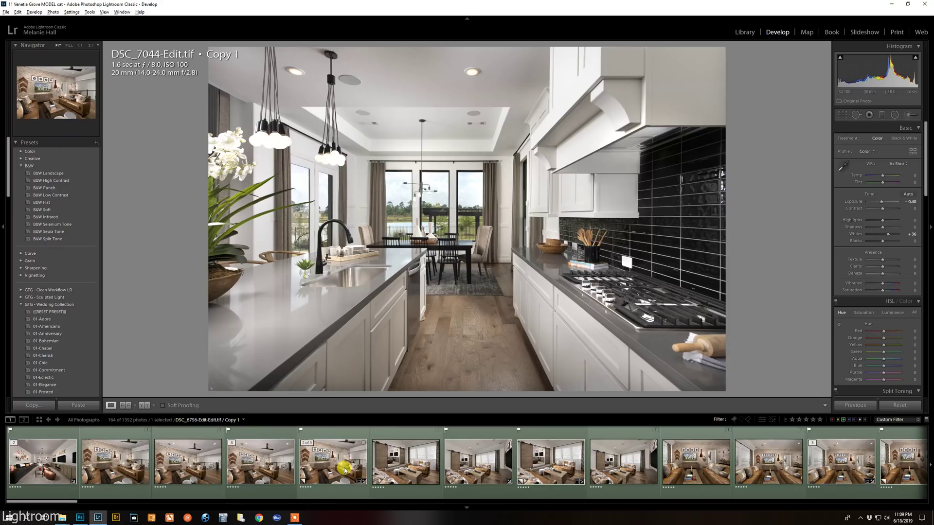
left_click(821, 419)
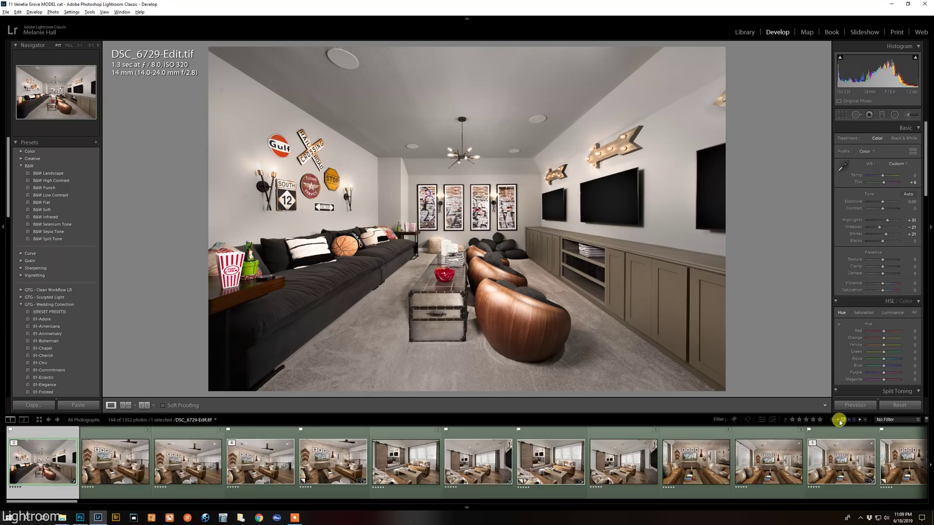
left_click(840, 421)
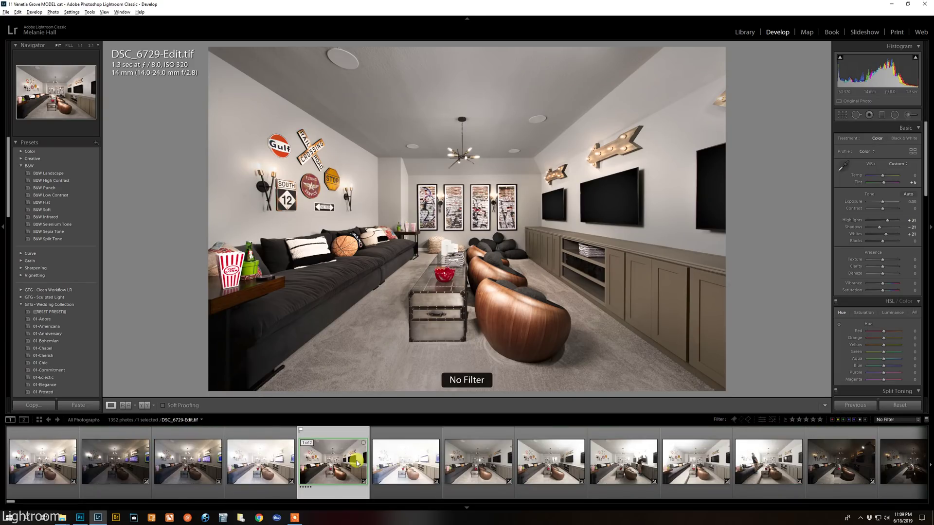
Step: Select the game room raw frames DSC_6725.NEF through DSC_6751.NEF, excluding the finished DSC_6729-Edit.tif
left_click(66, 467)
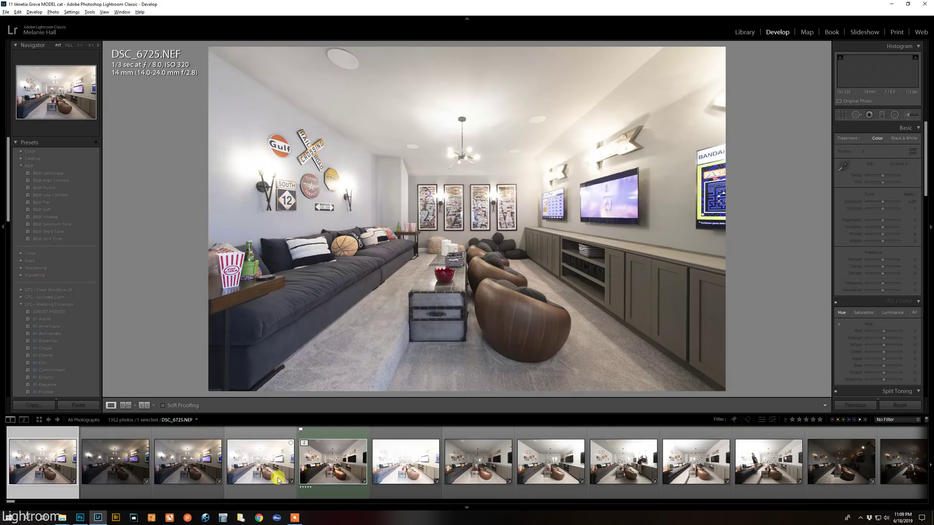
scroll(340, 464, "down", 4)
scroll(347, 473, "down", 10)
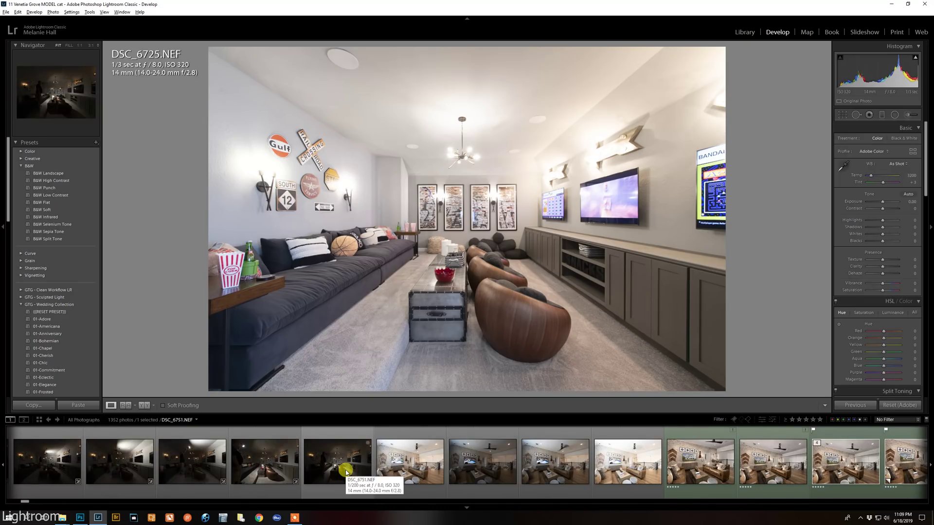
left_click(345, 470, "shift")
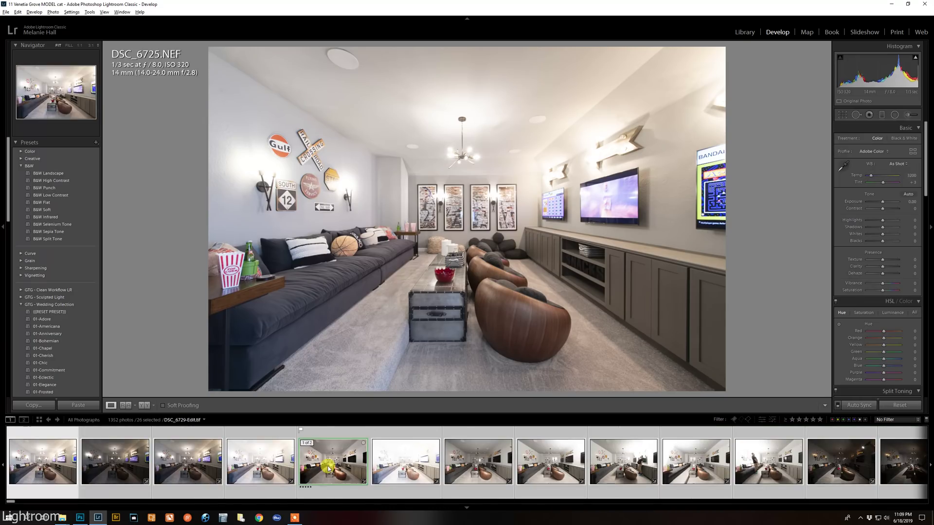
left_click(327, 466, "ctrl")
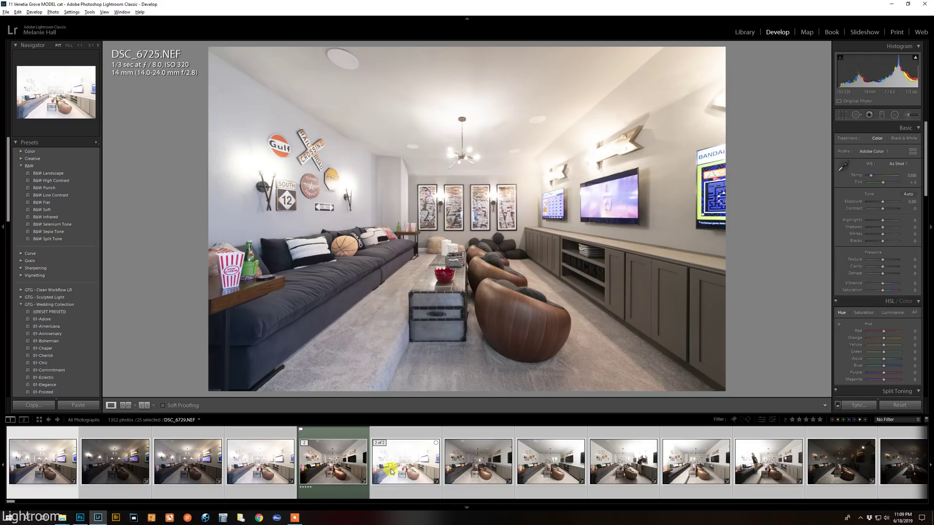
Step: Open the selected raw frames as layers in one Photoshop document and switch to Photoshop
right_click(451, 474)
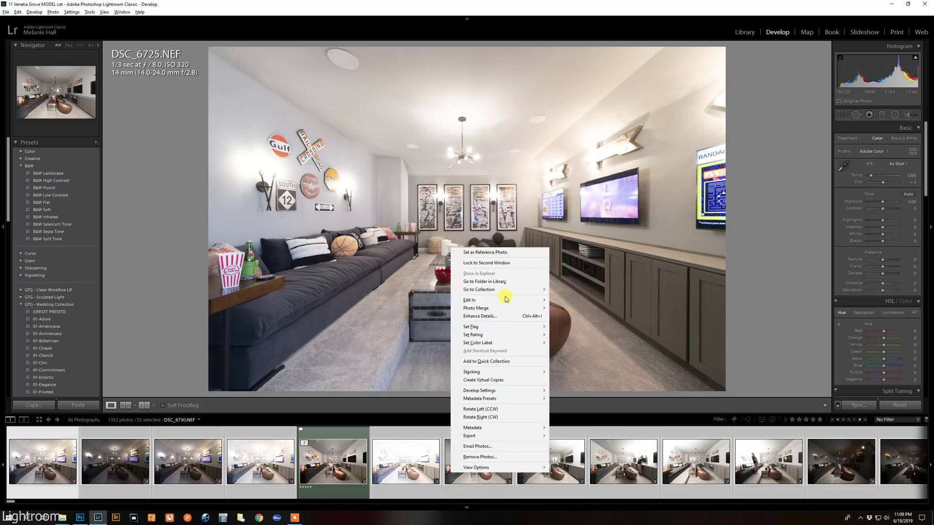
mouse_move(507, 299)
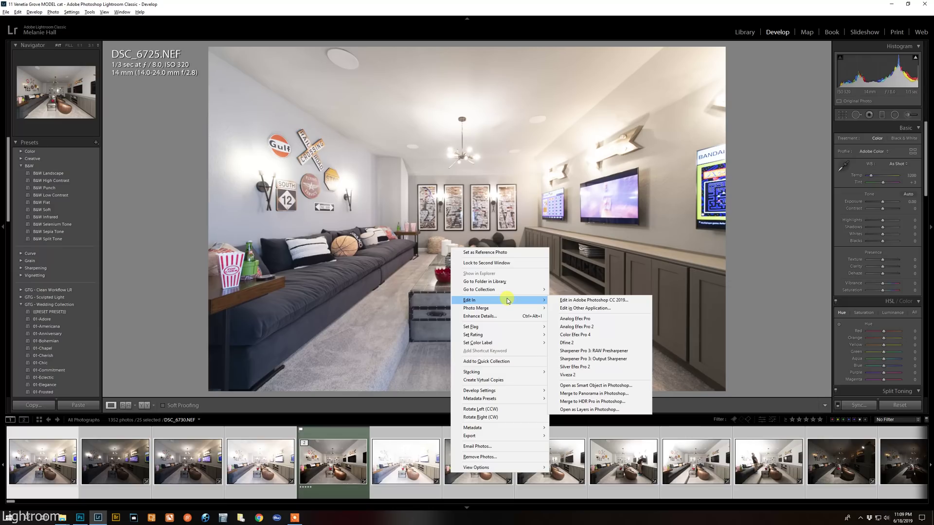
left_click(573, 410)
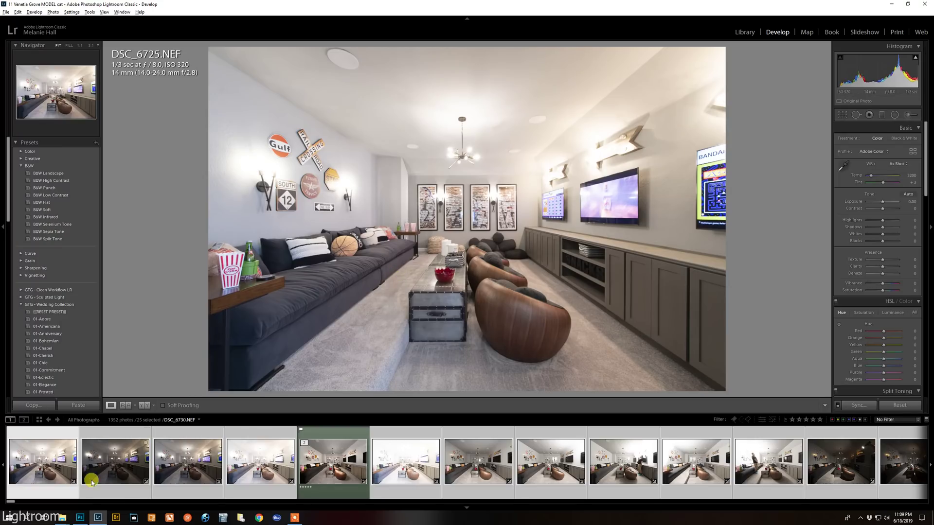
left_click(79, 517)
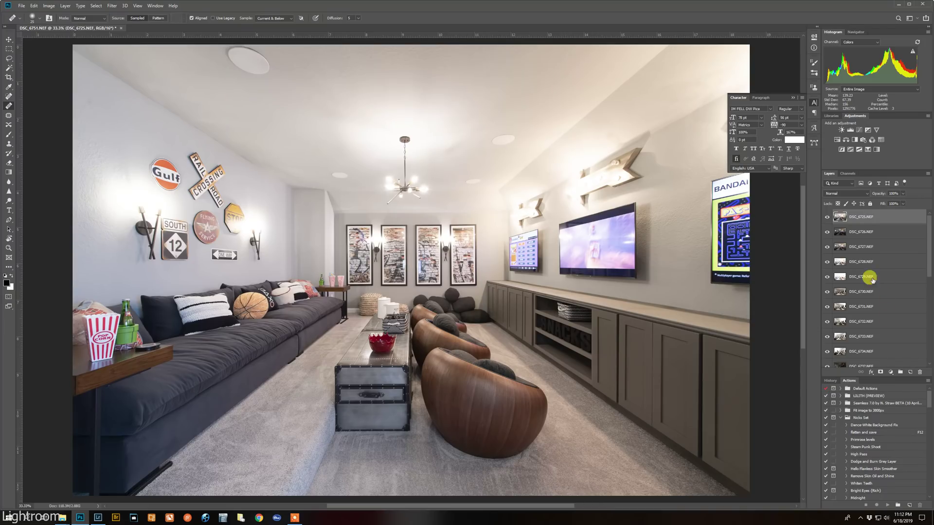
Step: Isolate the DSC_6729.NEF and DSC_6730.NEF layers one at a time to compare the ambient and flash exposures, restoring all layers each time
left_click(828, 276, "alt")
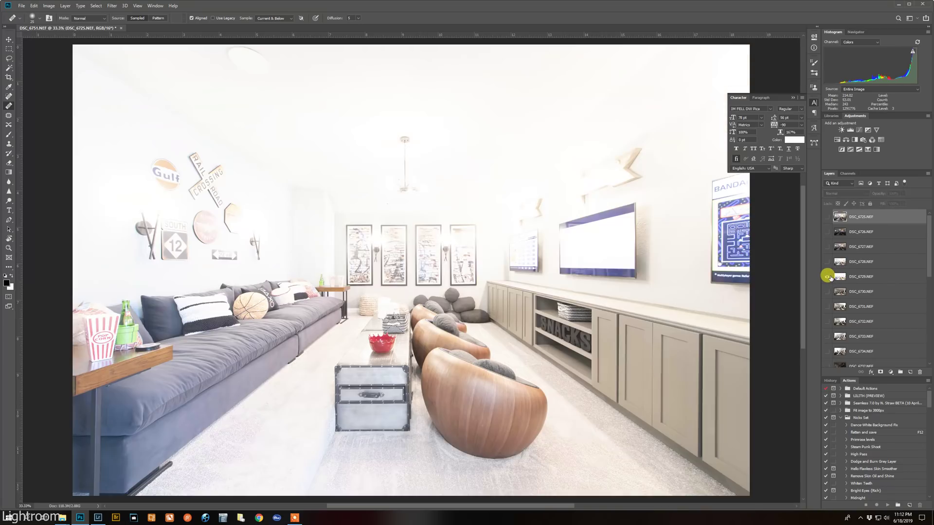
left_click(827, 291, "alt")
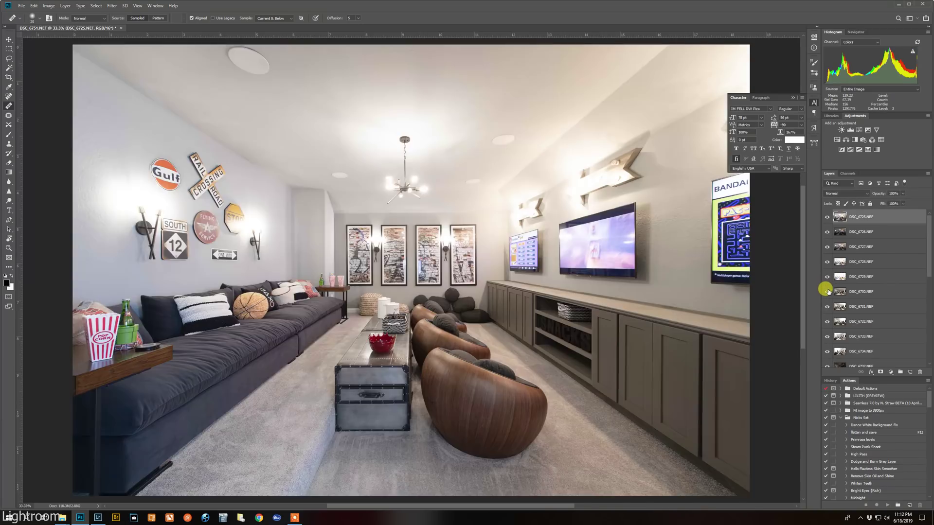
left_click(827, 292, "alt")
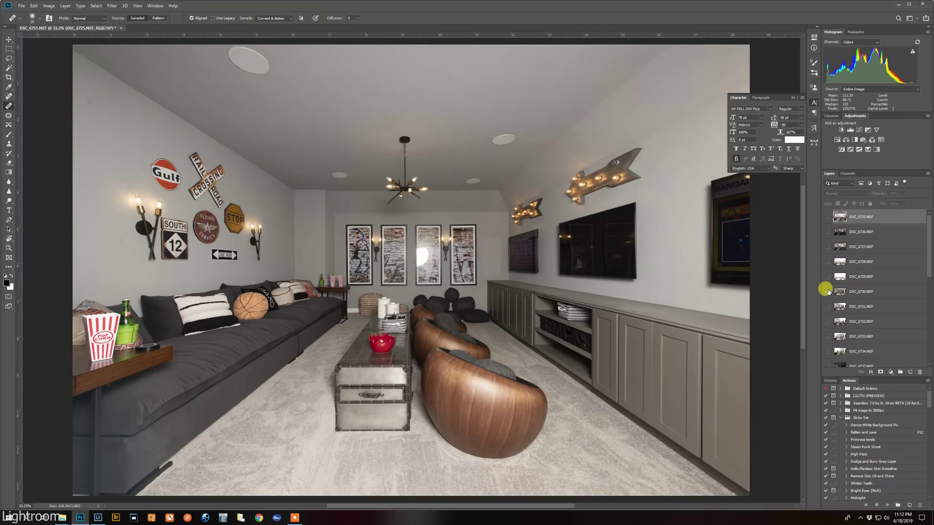
left_click(827, 291, "alt")
Step: Label the layers DSC_6725.NEF through DSC_6729.NEF red and move them to the bottom of the layer stack
left_click(859, 276)
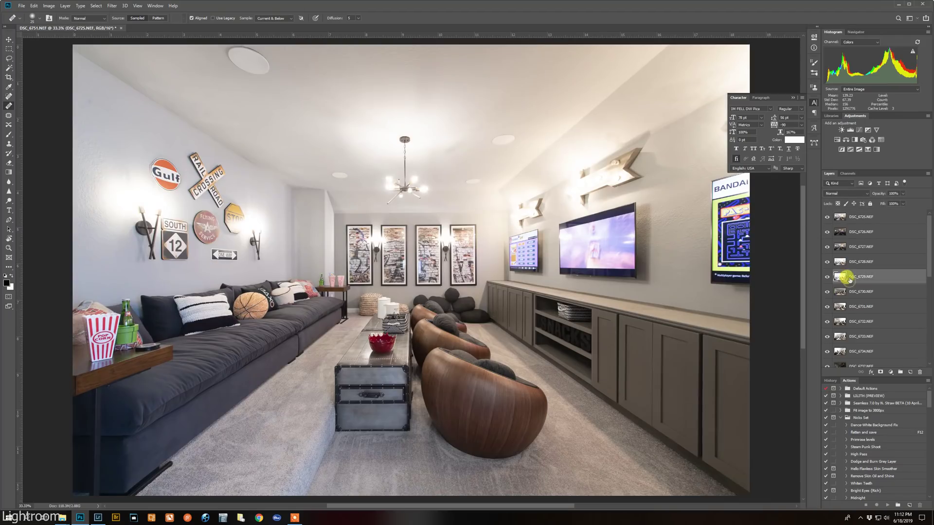
left_click(856, 218, "shift")
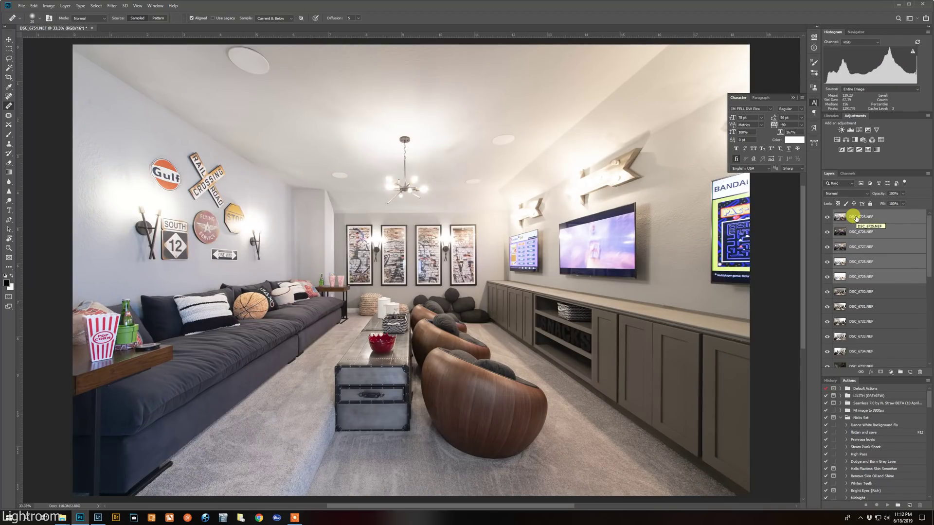
right_click(856, 218)
left_click(817, 443)
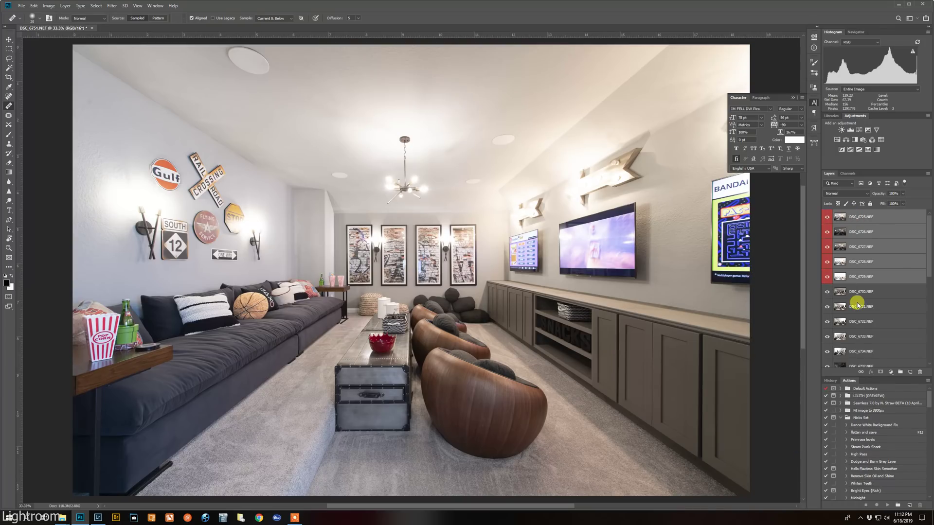
left_click_drag(860, 306, 861, 363)
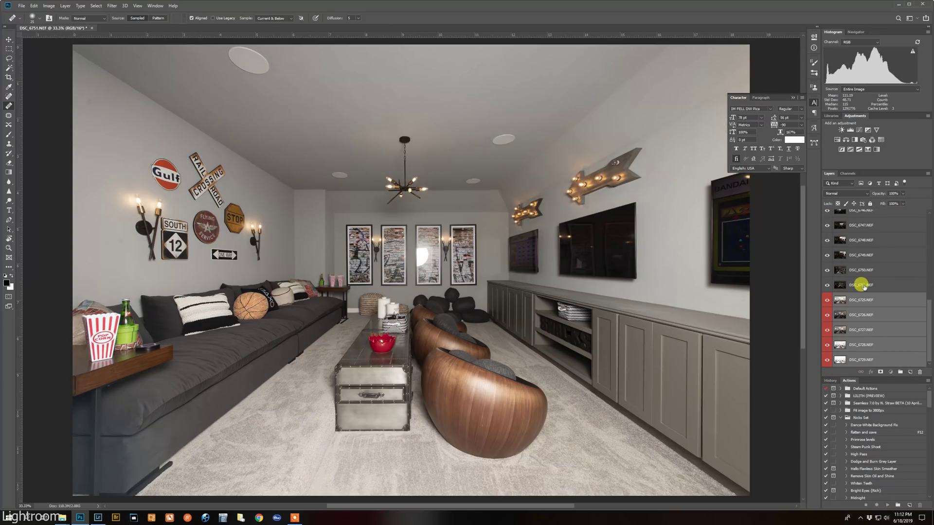
Step: Hide the DSC_6730.NEF layer at the top of the stack to examine the DSC_6731.NEF flash exposure beneath it
left_click(864, 287)
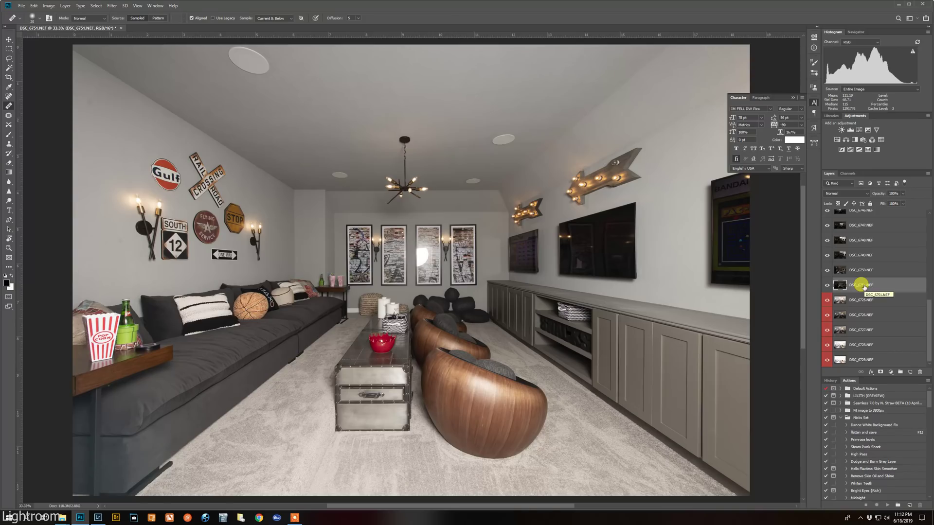
scroll(863, 287, "up", 3)
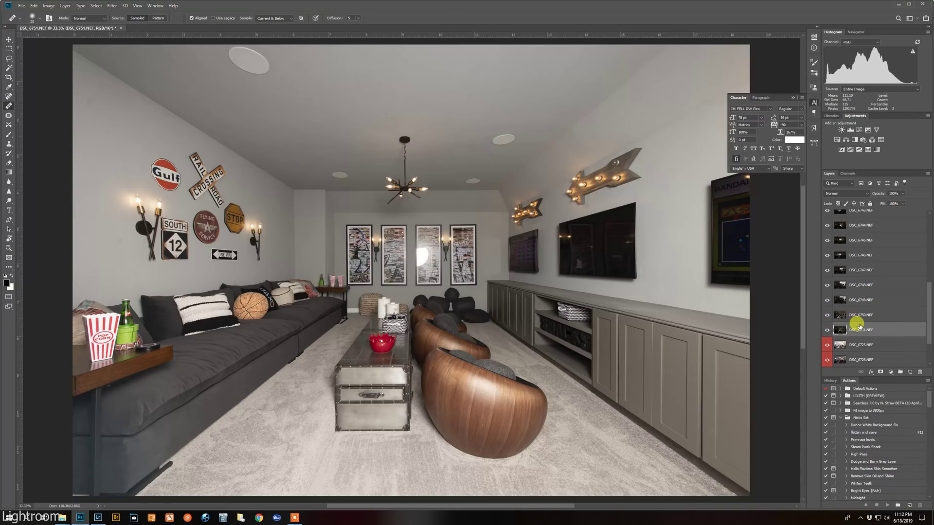
scroll(860, 327, "up", 13)
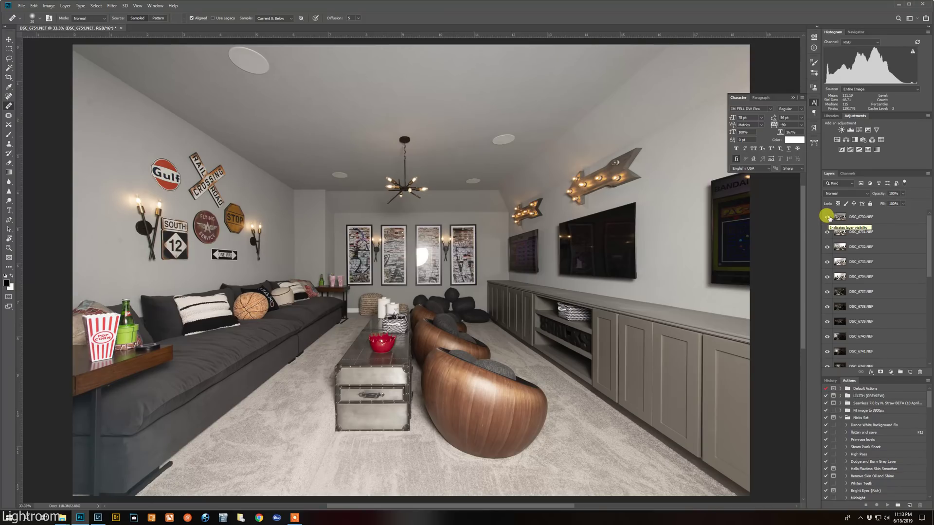
left_click(828, 216)
left_click(827, 217)
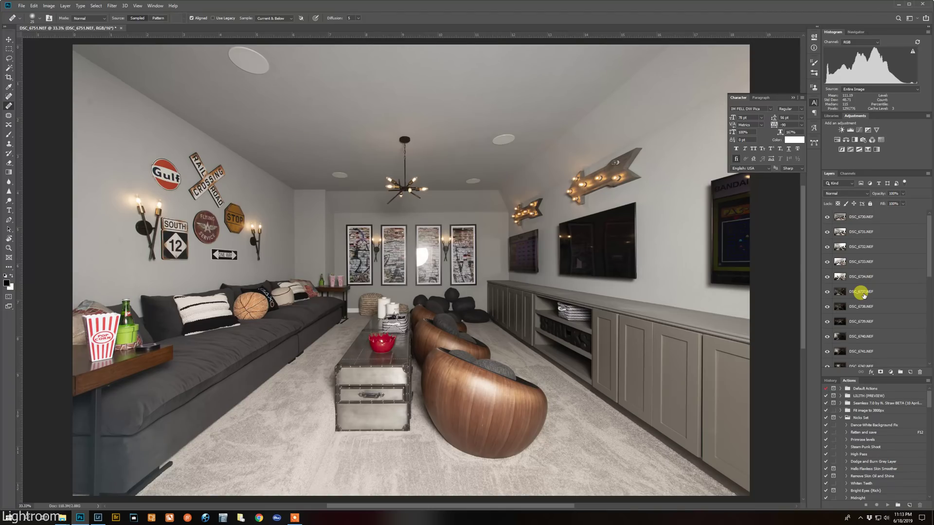
left_click(884, 221)
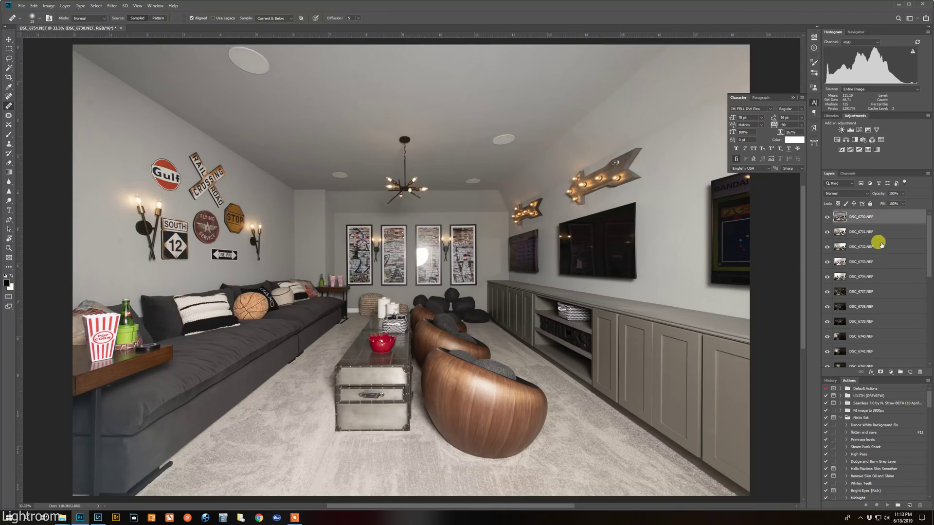
left_click(827, 218)
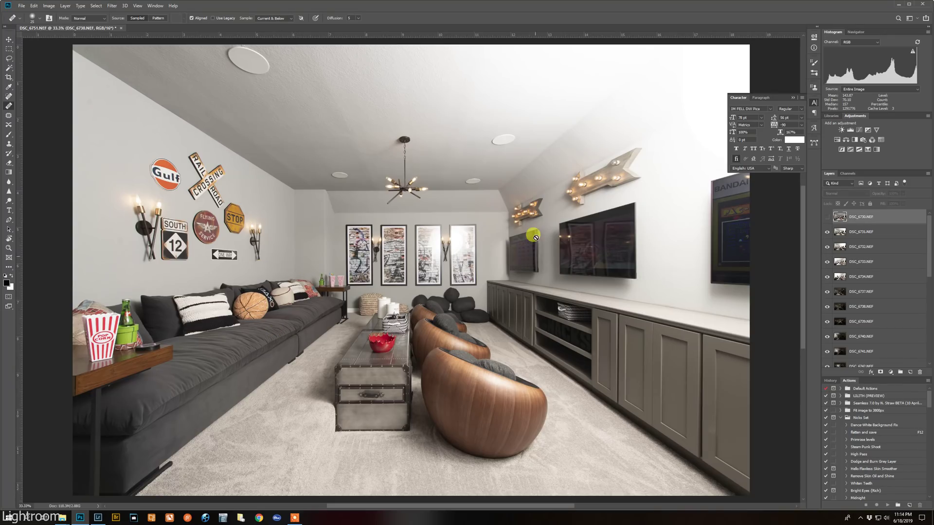
Step: Toggle the visibility of the DSC_6731.NEF and DSC_6732.NEF layers to compare the successive flash exposures, leaving both hidden
left_click(825, 232)
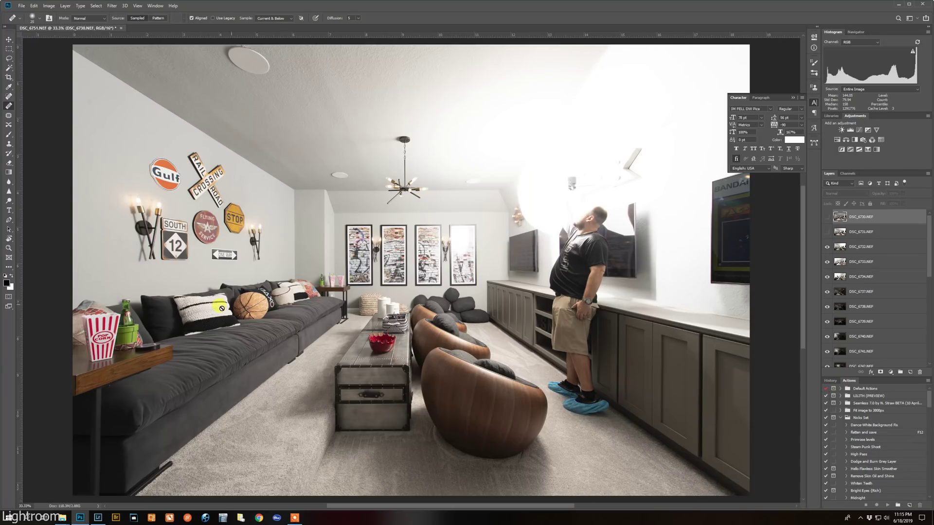
left_click(827, 232)
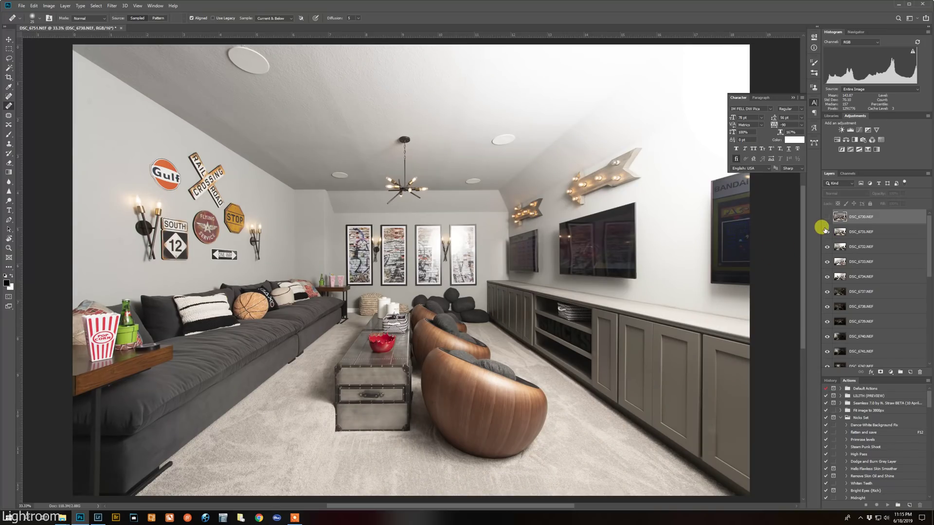
left_click(827, 232)
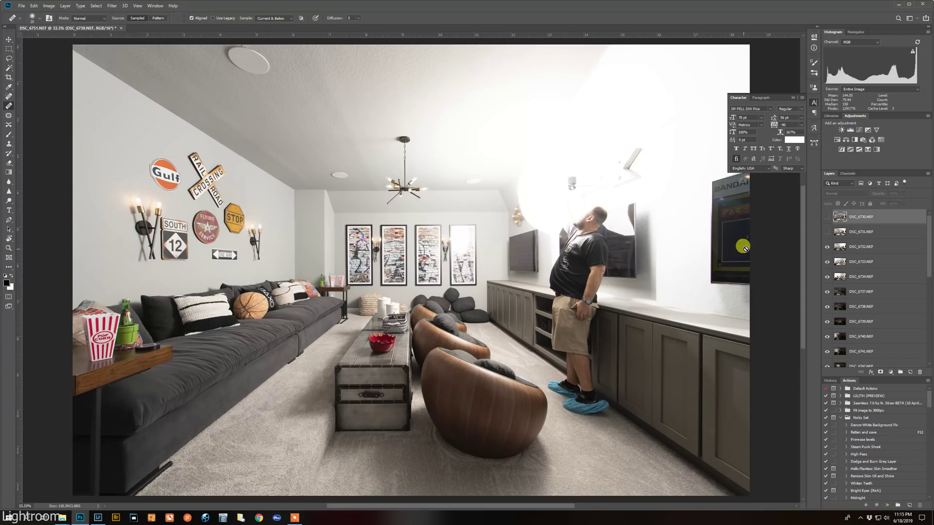
left_click(827, 247)
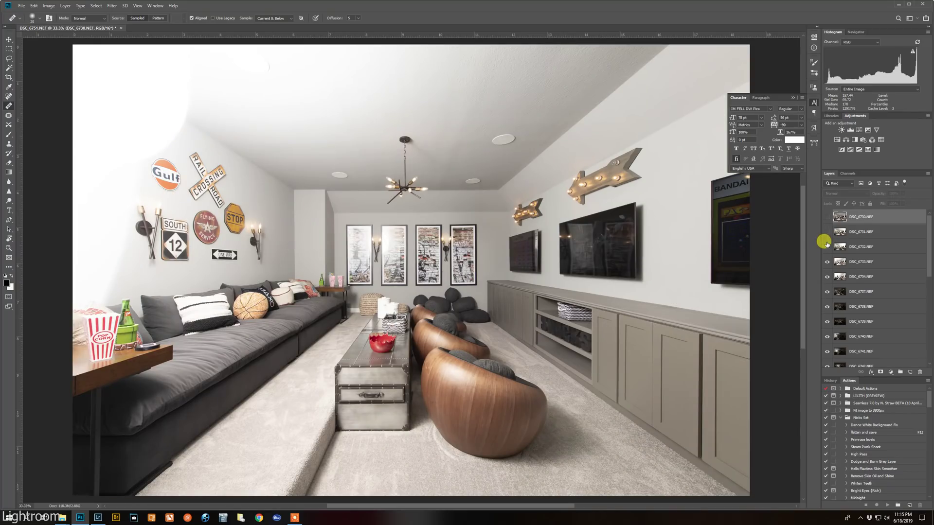
left_click(826, 246)
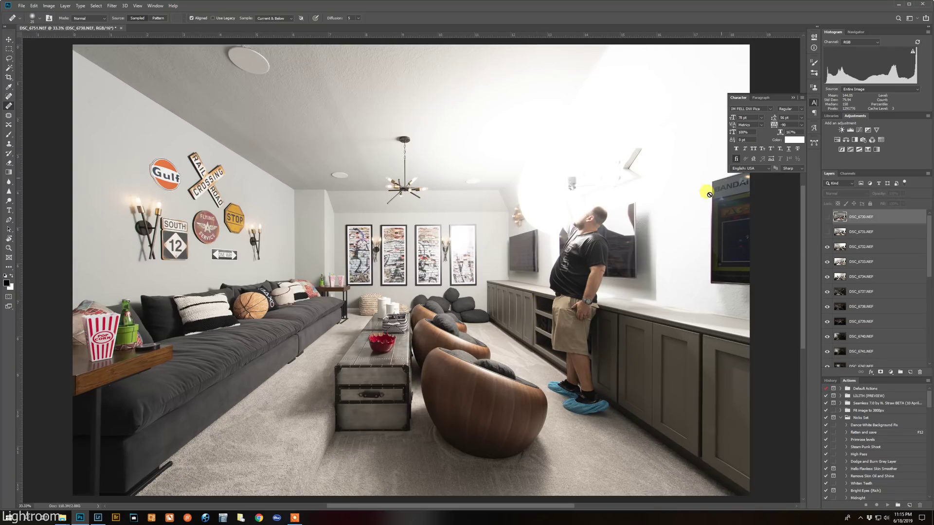
left_click(826, 247)
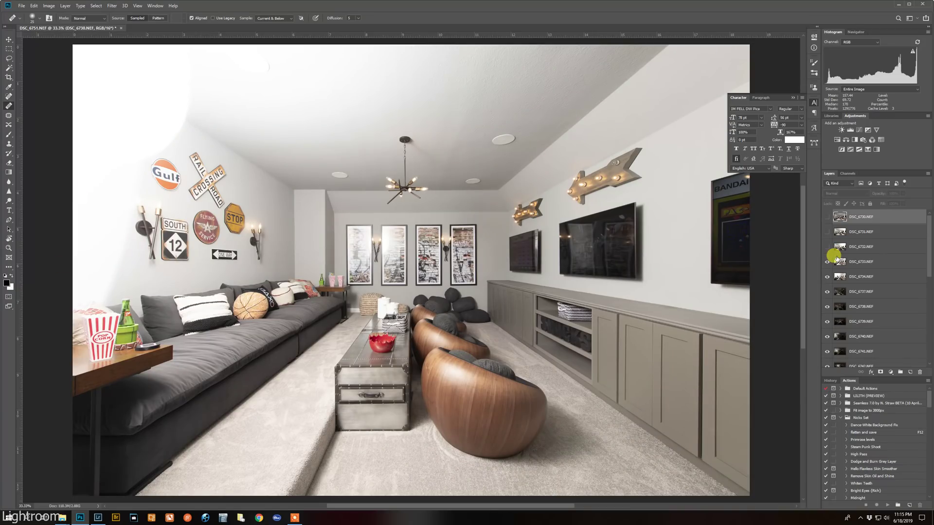
Step: Toggle the DSC_6733.NEF layer off and on to compare it with DSC_6734.NEF, leaving it hidden
left_click(826, 261)
left_click(372, 268)
left_click(288, 272)
left_click(827, 261)
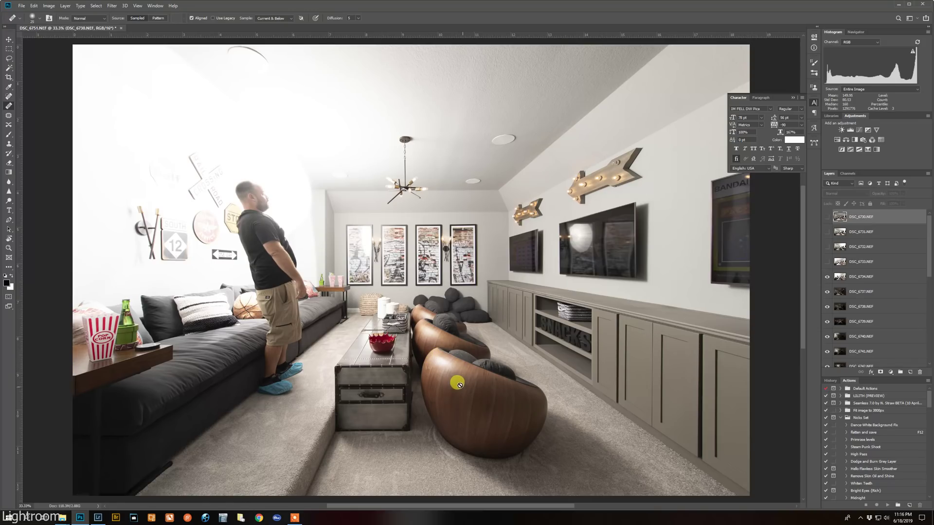
left_click(827, 261)
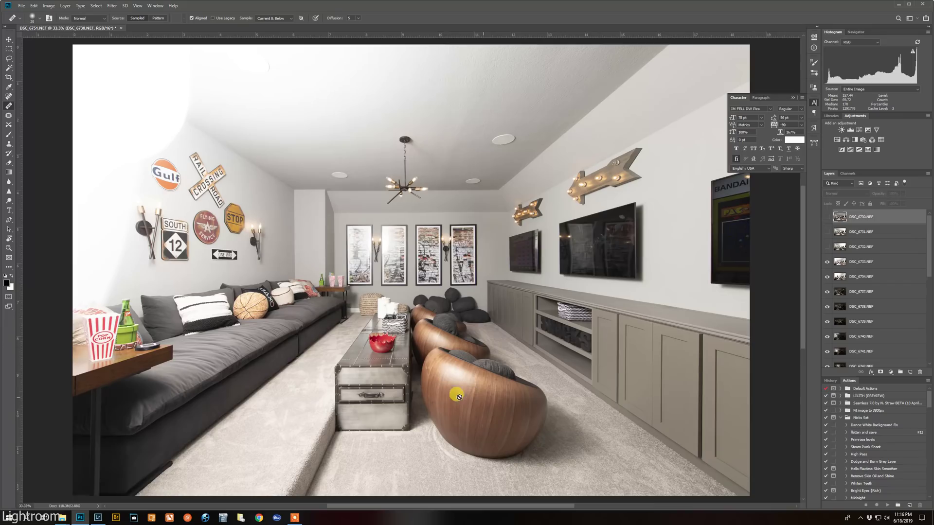
left_click(827, 261)
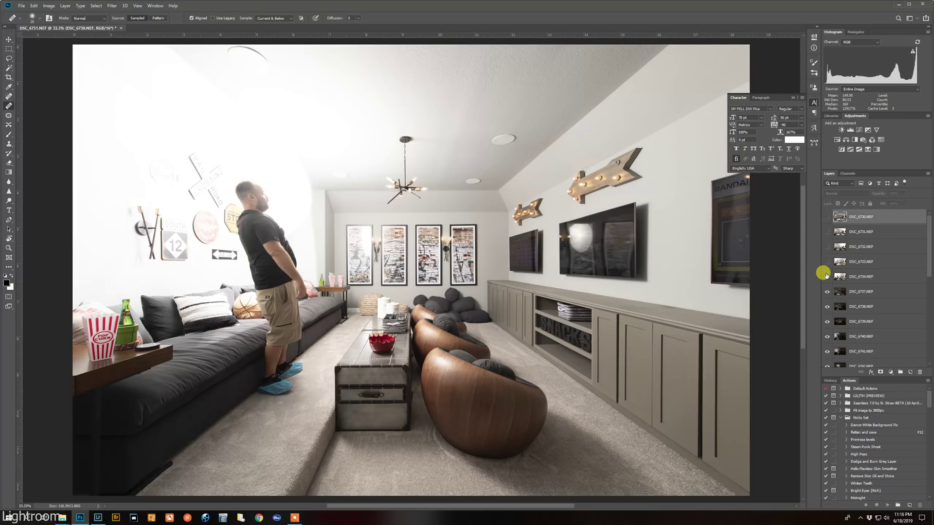
Step: Briefly hide DSC_6734.NEF to check the exposure below, and make the layers DSC_6730.NEF through DSC_6734.NEF visible again
left_click(826, 276)
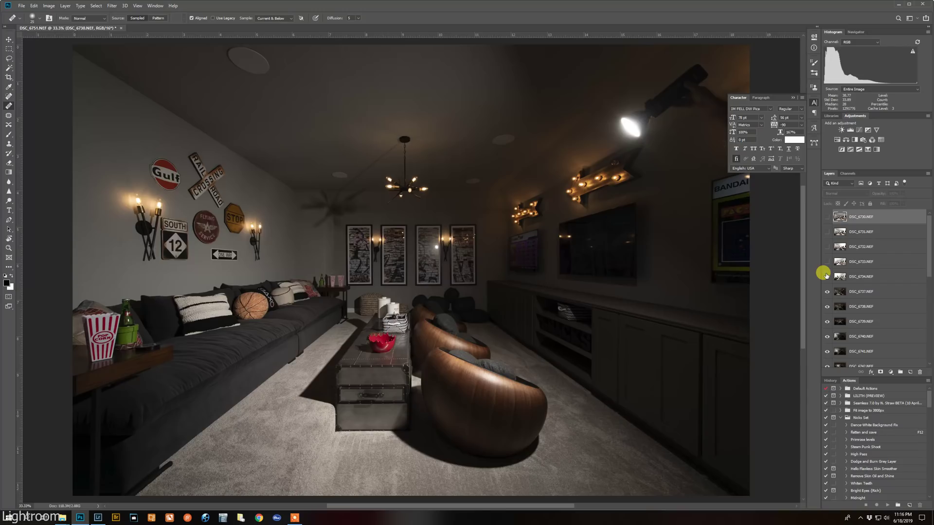
left_click(827, 276)
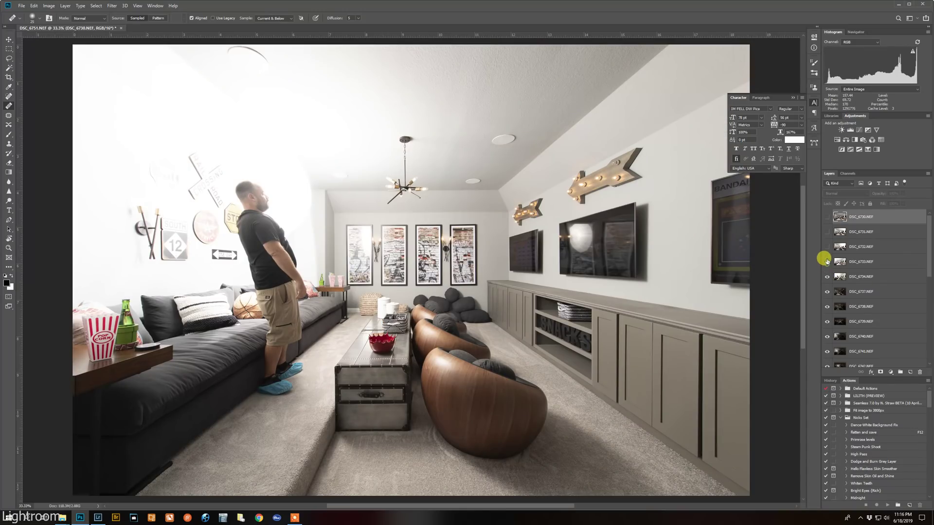
left_click_drag(826, 254, 836, 218)
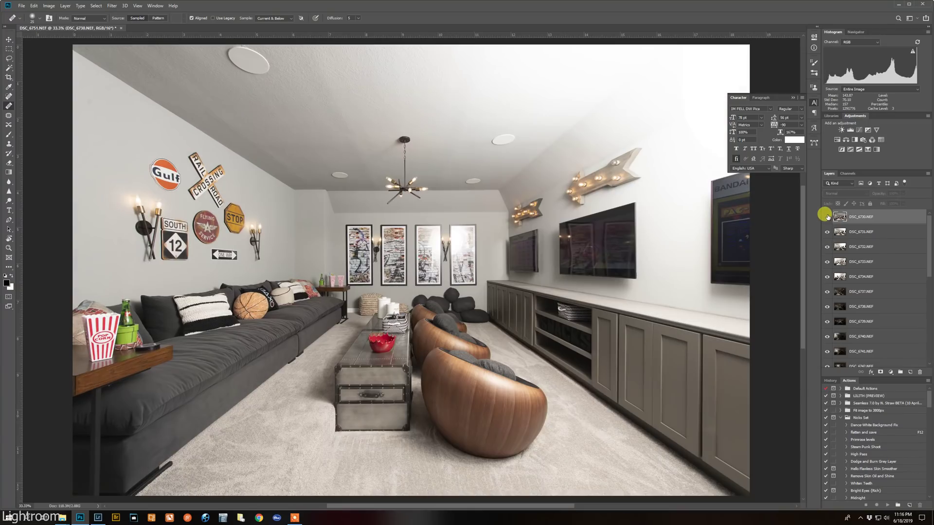
left_click(827, 217)
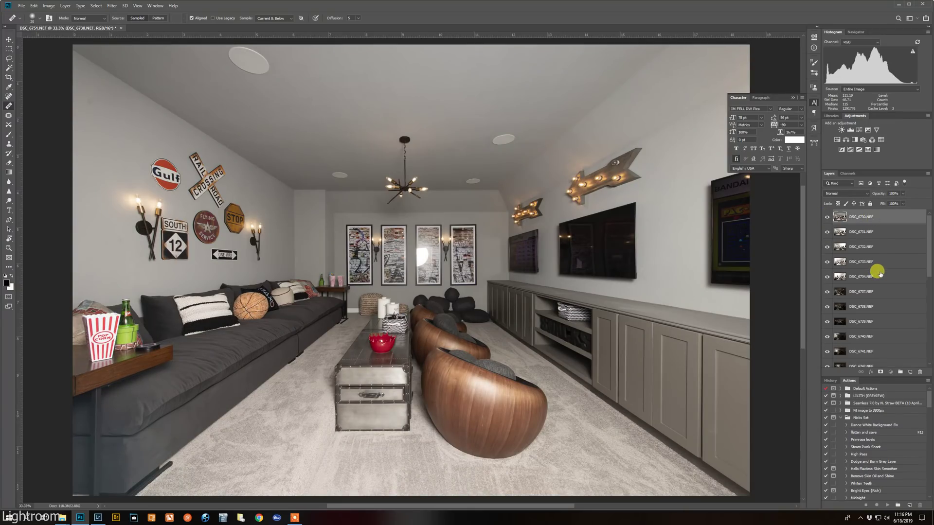
Step: Label the flash layers DSC_6730.NEF through DSC_6734.NEF green
left_click(880, 274, "shift")
right_click(878, 272)
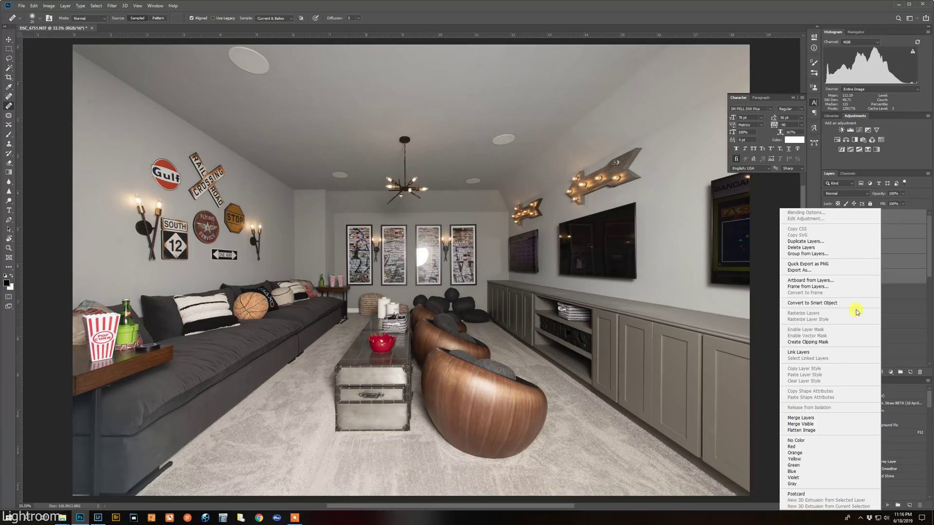
left_click(813, 465)
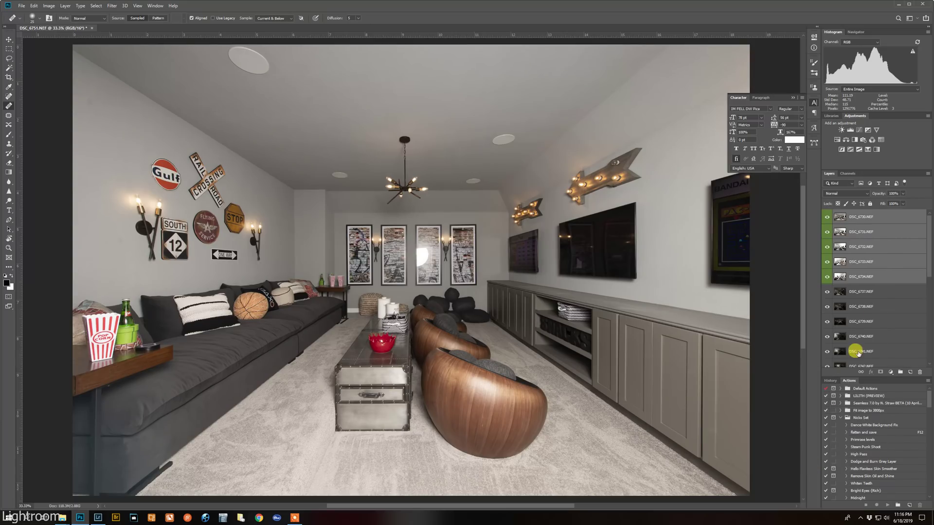
Step: Move the green layers DSC_6730.NEF through DSC_6734.NEF down the stack to directly above the red layers
left_click(884, 274)
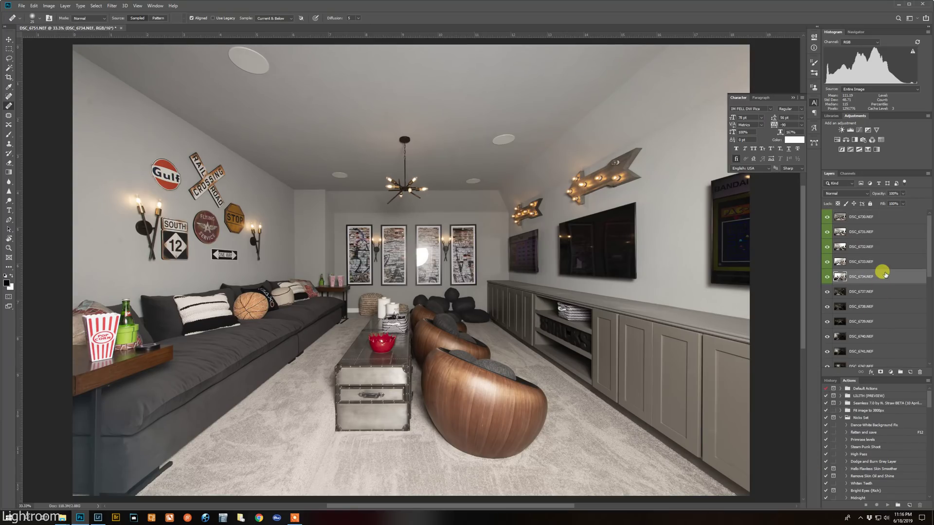
left_click(886, 218, "shift")
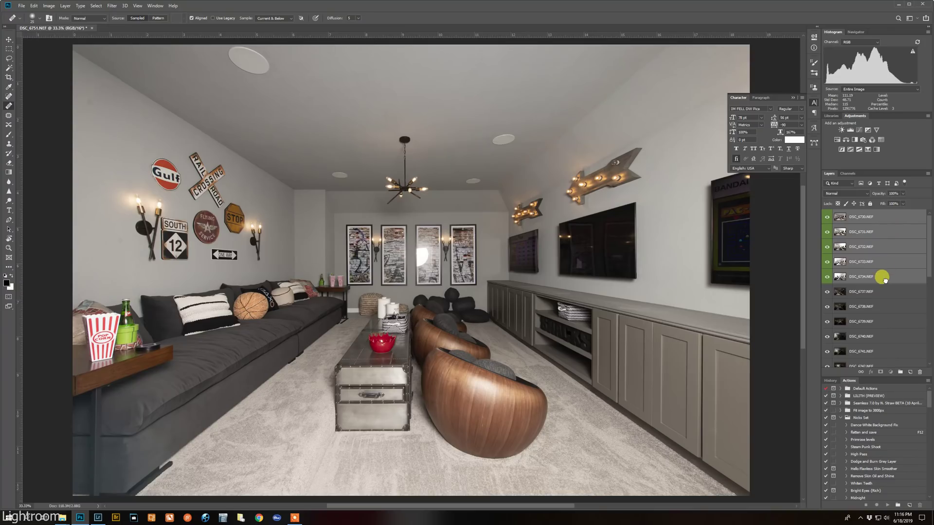
mouse_move(884, 277)
left_mouse_down()
mouse_move(888, 369)
mouse_move(885, 295)
left_mouse_up()
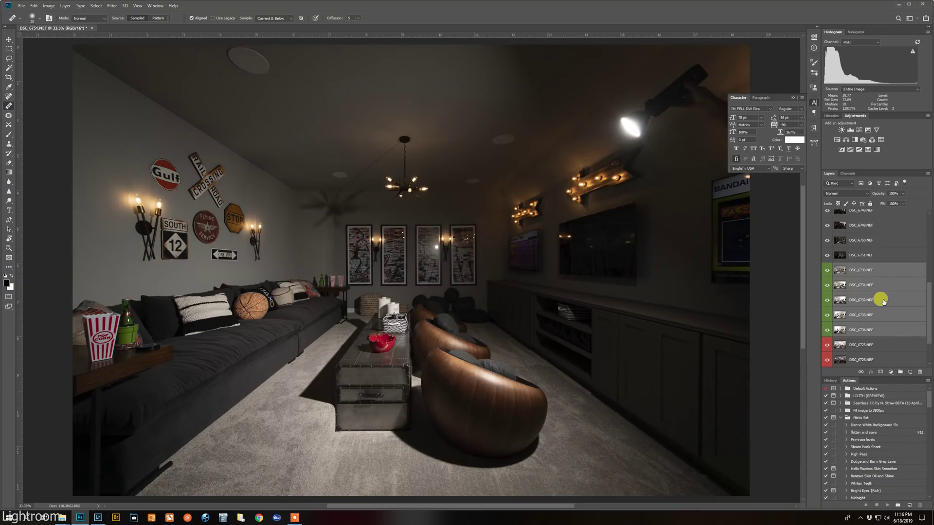
scroll(884, 320, "down", 1)
left_click(884, 301)
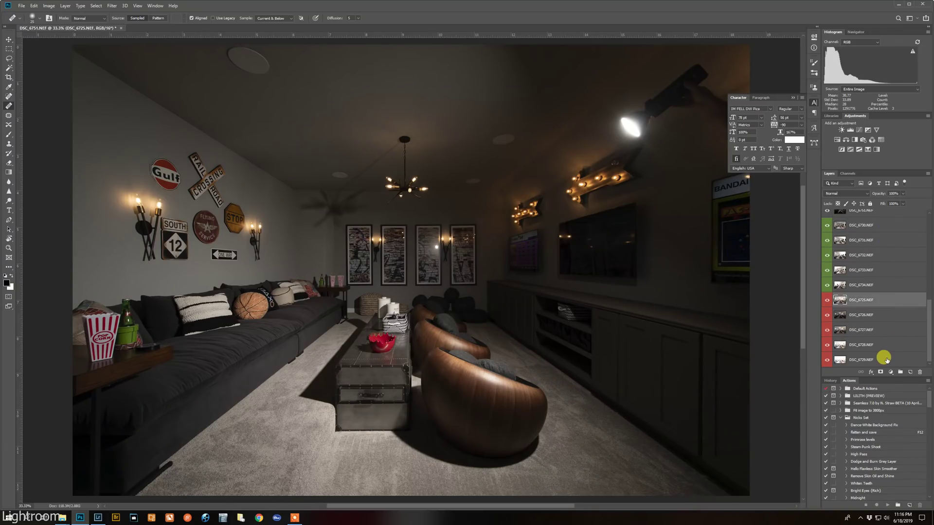
left_click(885, 360)
left_click(885, 286)
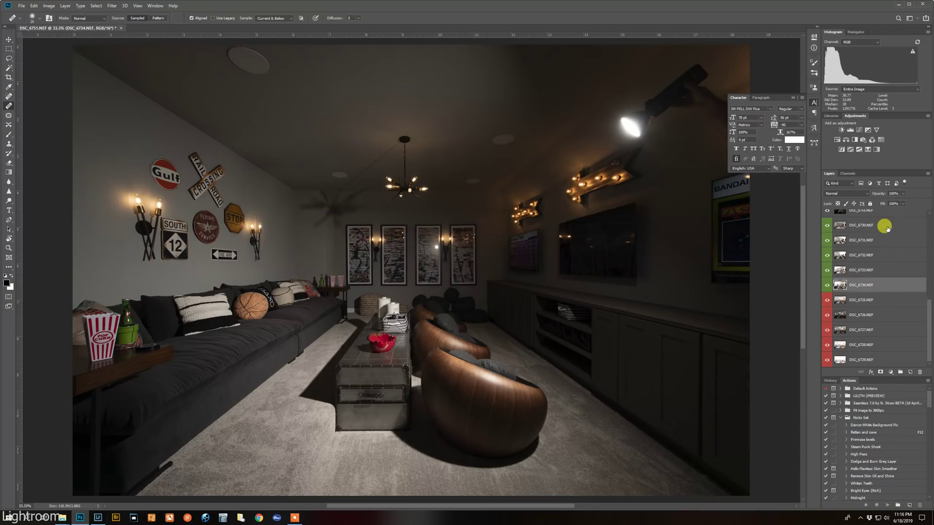
left_click(887, 226, "shift")
left_click(887, 226)
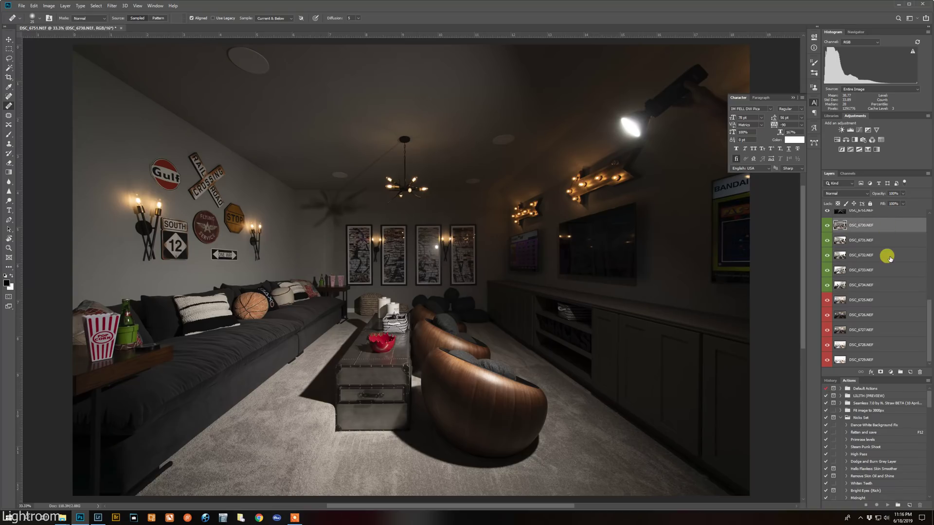
Step: Label the remaining uncolored layers DSC_6737.NEF through DSC_6751.NEF blue
scroll(886, 253, "up", 3)
scroll(885, 284, "up", 3)
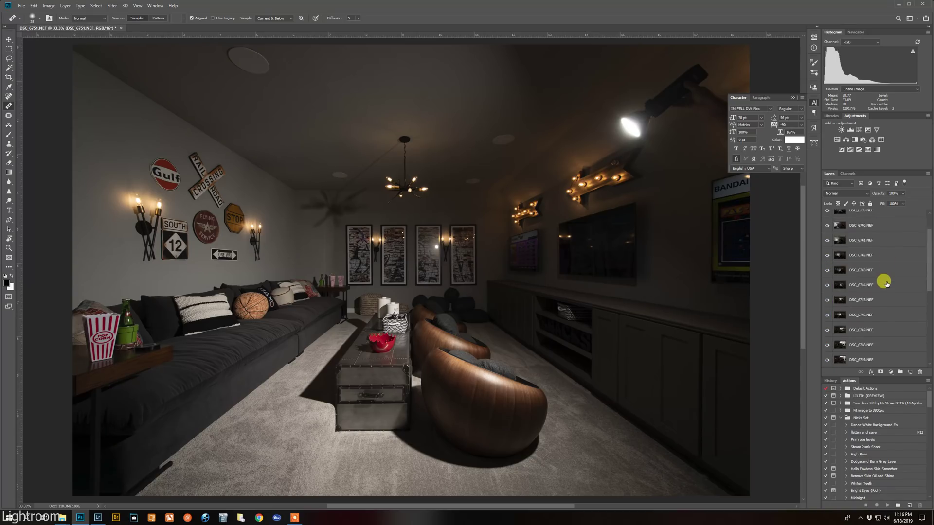
left_click(885, 221, "shift")
right_click(885, 223)
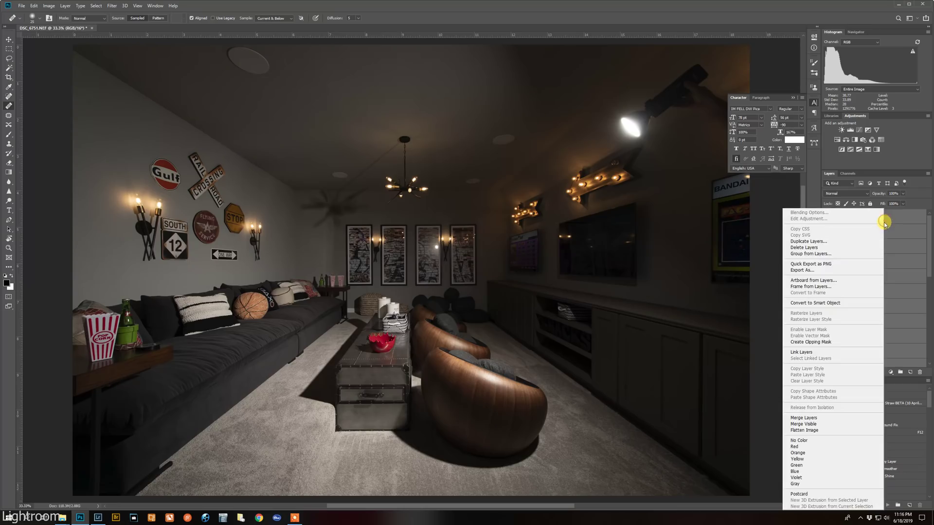
left_click(823, 471)
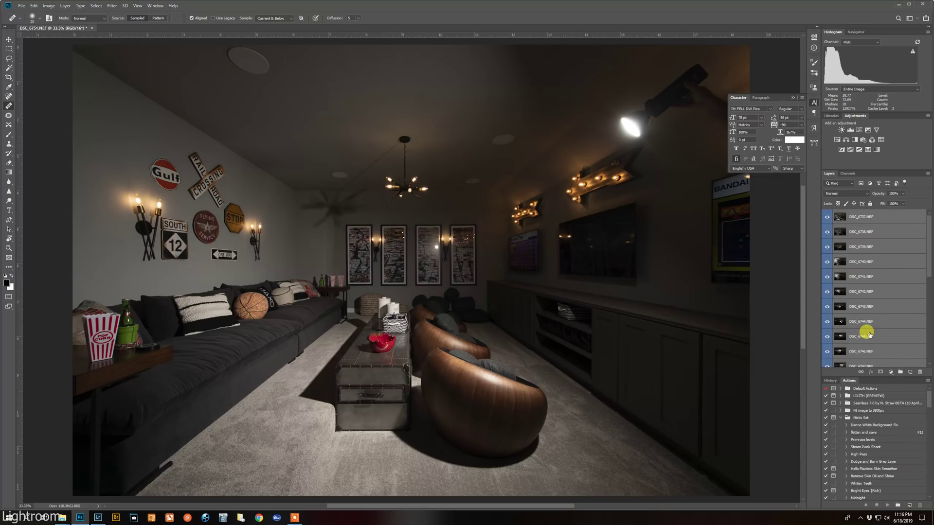
Step: Hide the blue layers DSC_6737.NEF through DSC_6744.NEF one at a time, examining the handheld light in each exposure
left_click(885, 247)
left_click(887, 218)
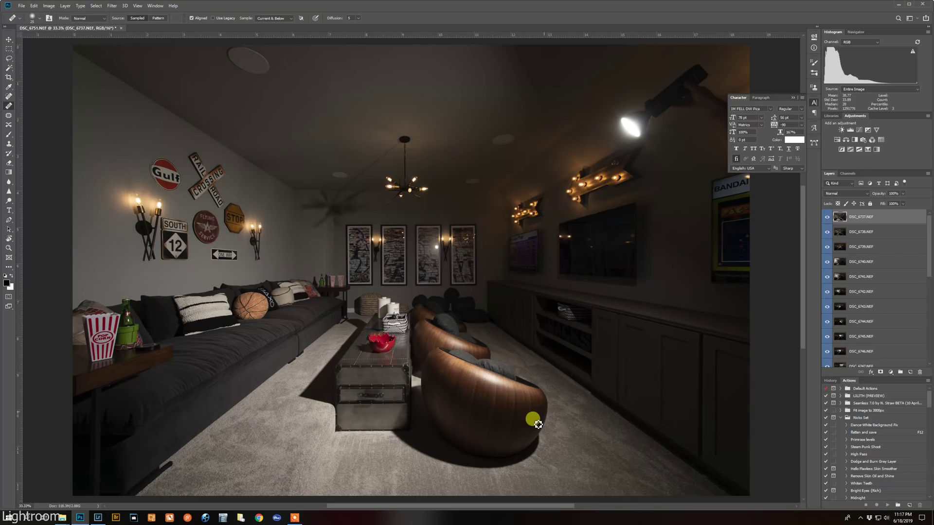
left_click(826, 216)
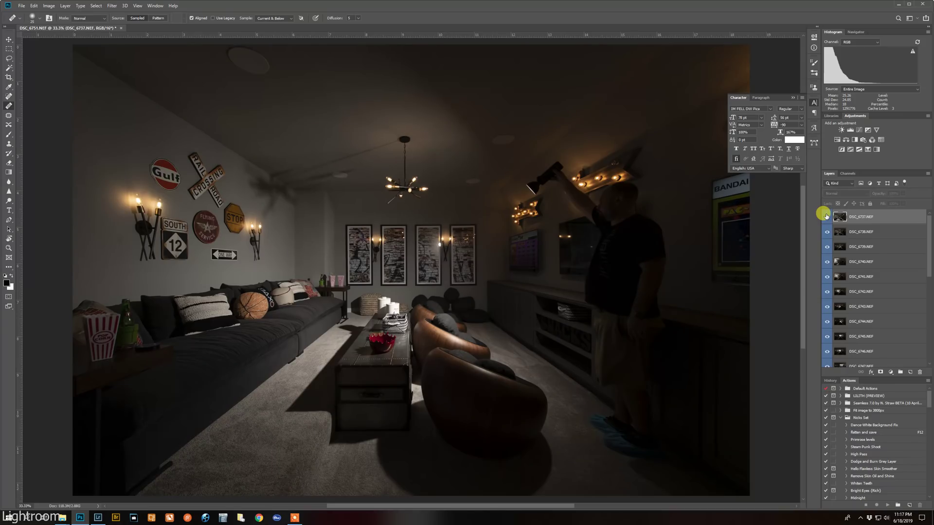
left_click(828, 231)
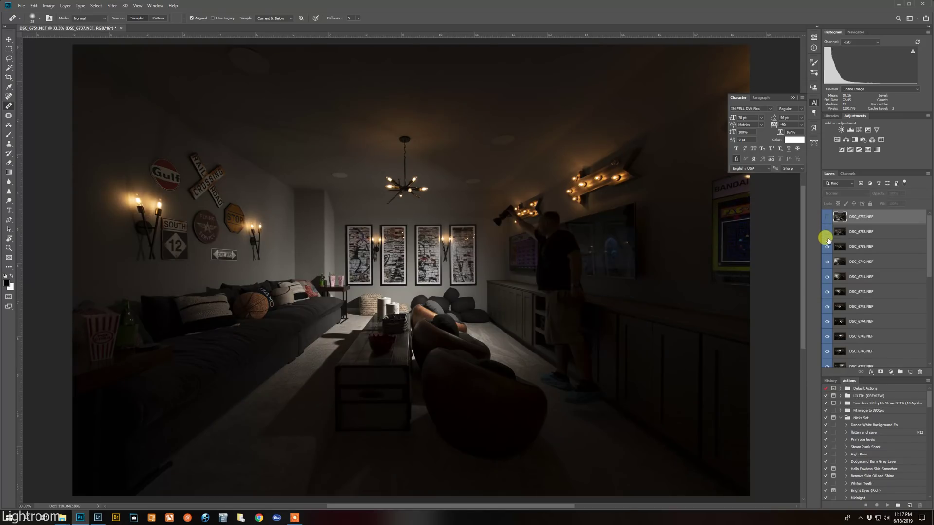
left_click(827, 247)
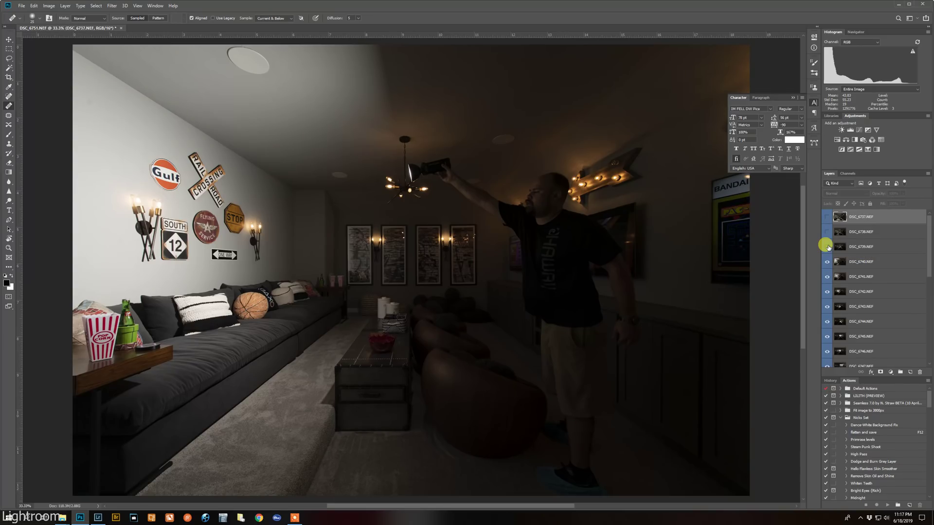
left_click(828, 261)
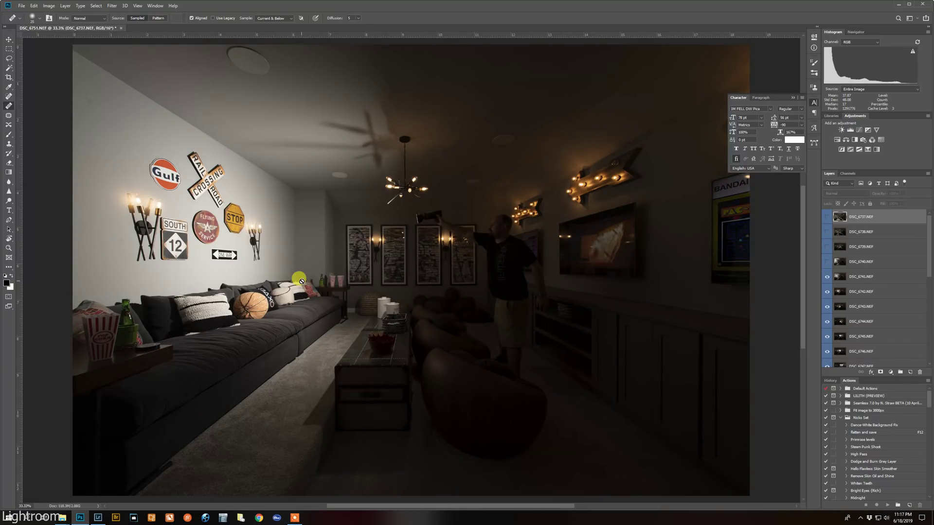
left_click(827, 277)
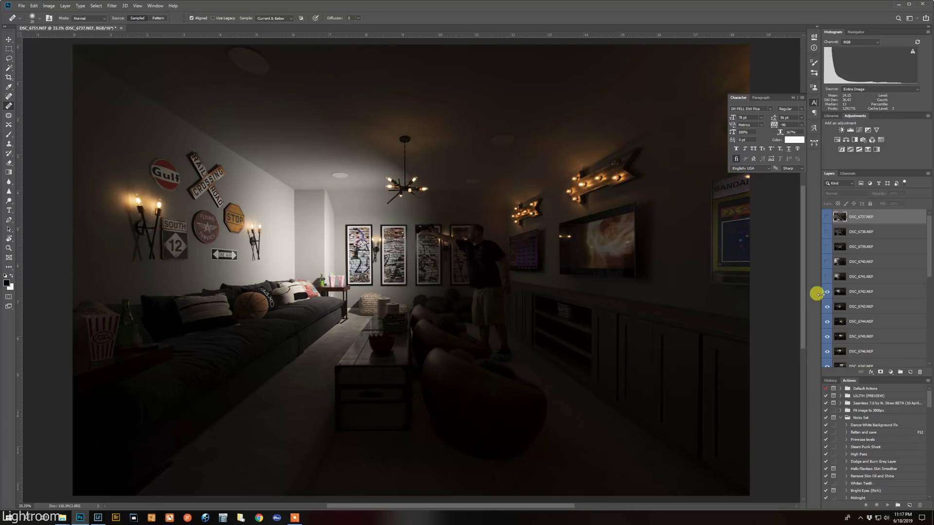
left_click(822, 293)
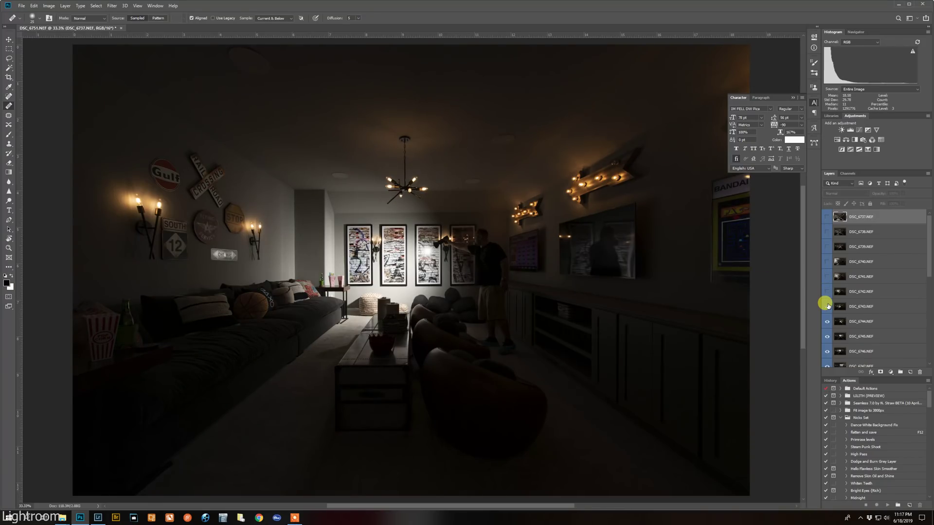
left_click(827, 305)
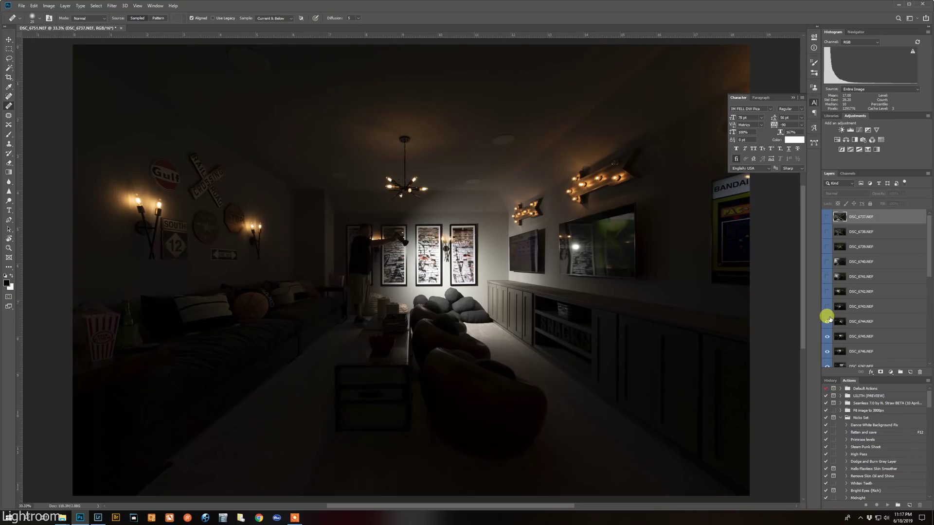
left_click(827, 321)
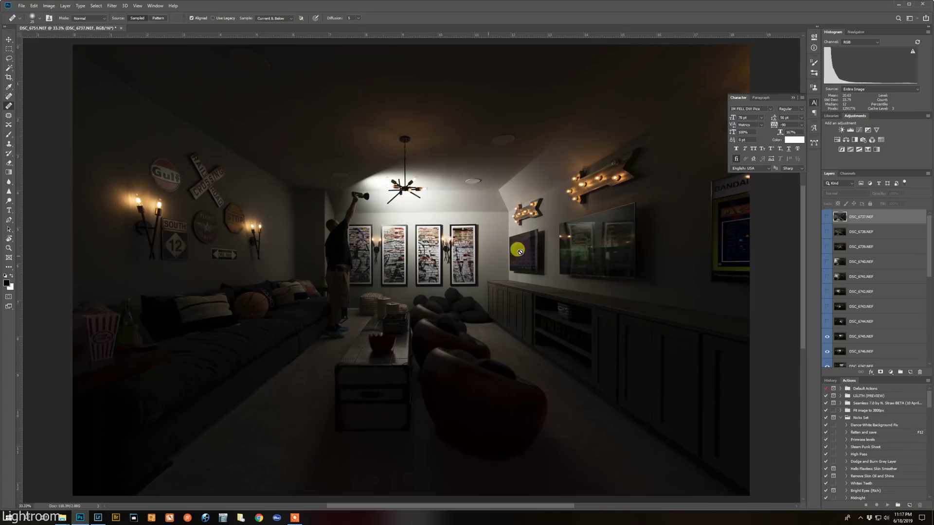
Step: Toggle DSC_6742.NEF, DSC_6744.NEF and DSC_6745.NEF to compare the light around the chandelier and back wall, ending with them and DSC_6746.NEF hidden
left_click(827, 339)
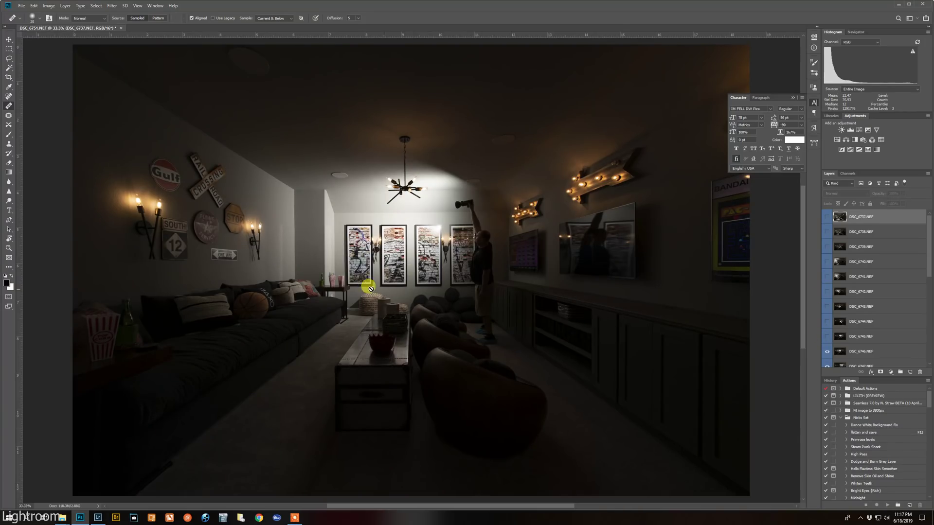
left_click(826, 336)
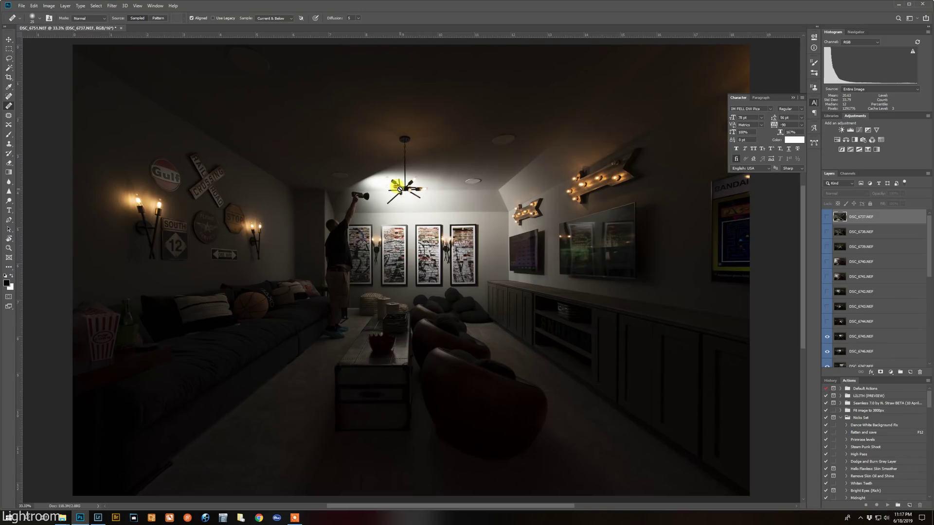
left_click(826, 322)
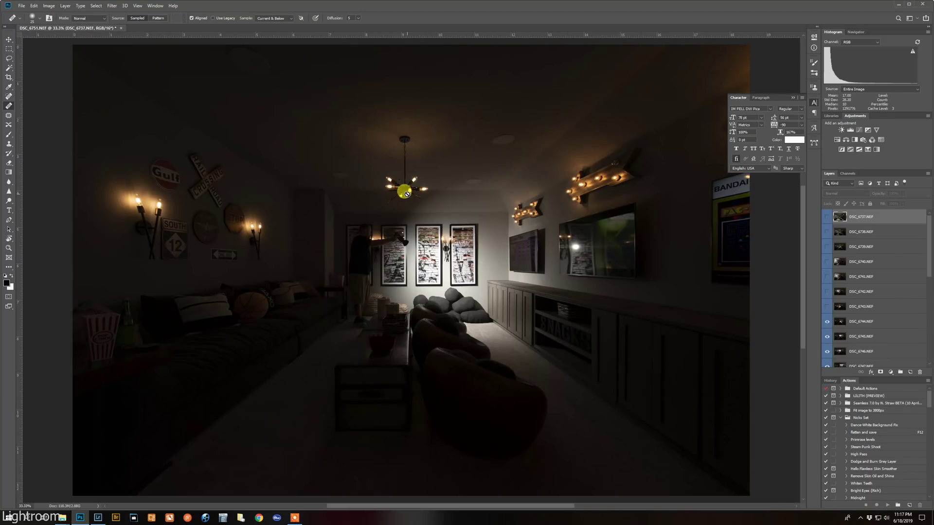
left_click(827, 321)
left_click(826, 292)
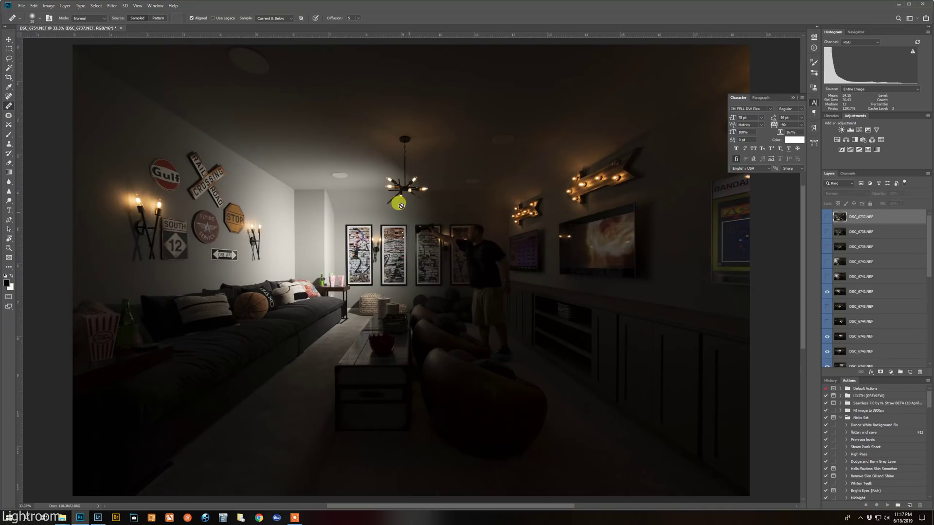
left_click(827, 291)
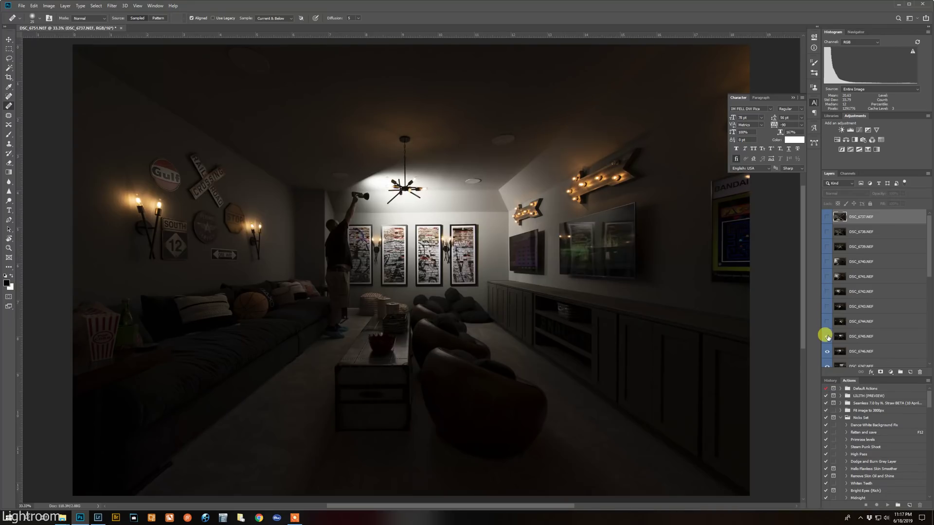
left_click(827, 336)
left_click(827, 350)
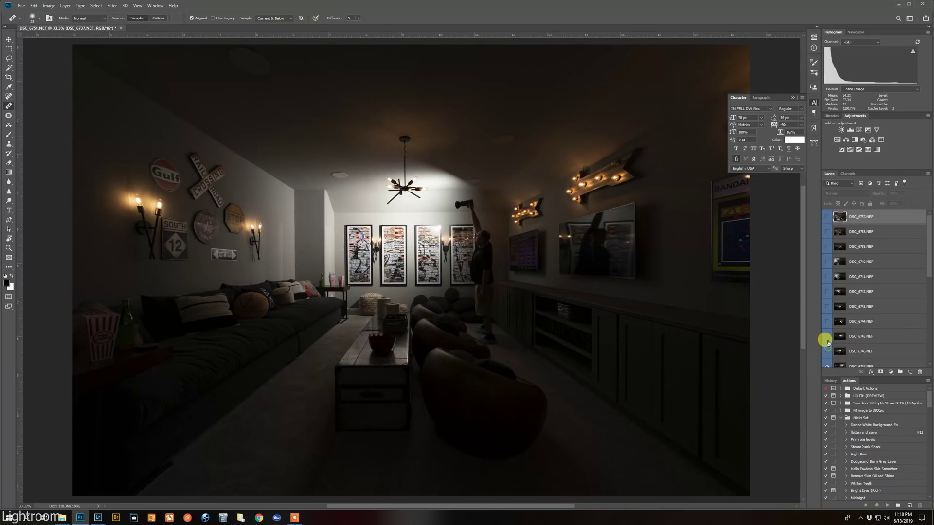
Step: Hide DSC_6747.NEF through DSC_6751.NEF one at a time to examine each exposure, and make all the blue layers visible again
scroll(823, 302, "down", 1)
scroll(827, 316, "down", 1)
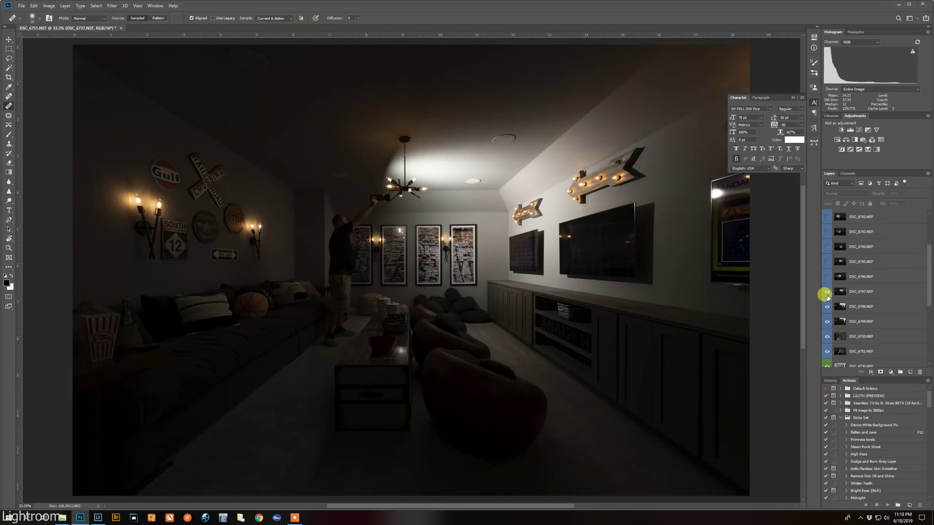
left_click(827, 305)
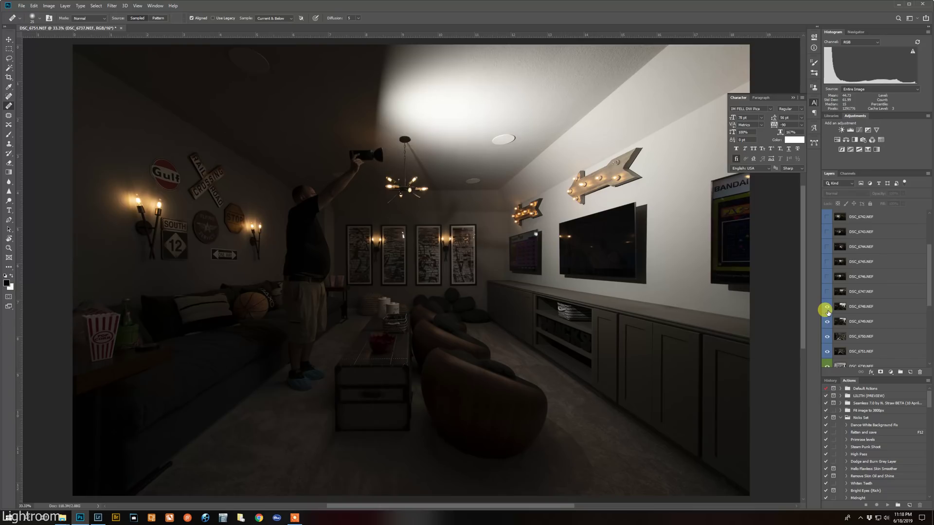
left_click(827, 320)
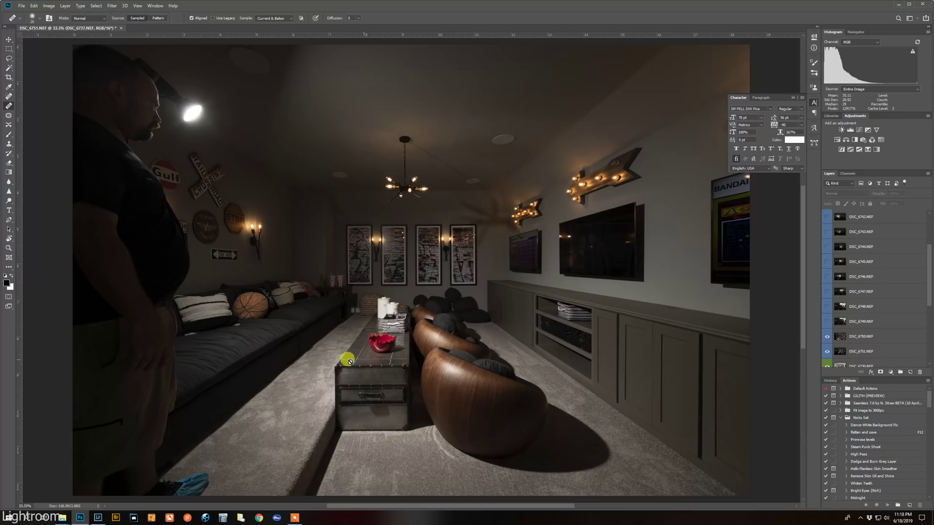
left_click(826, 337)
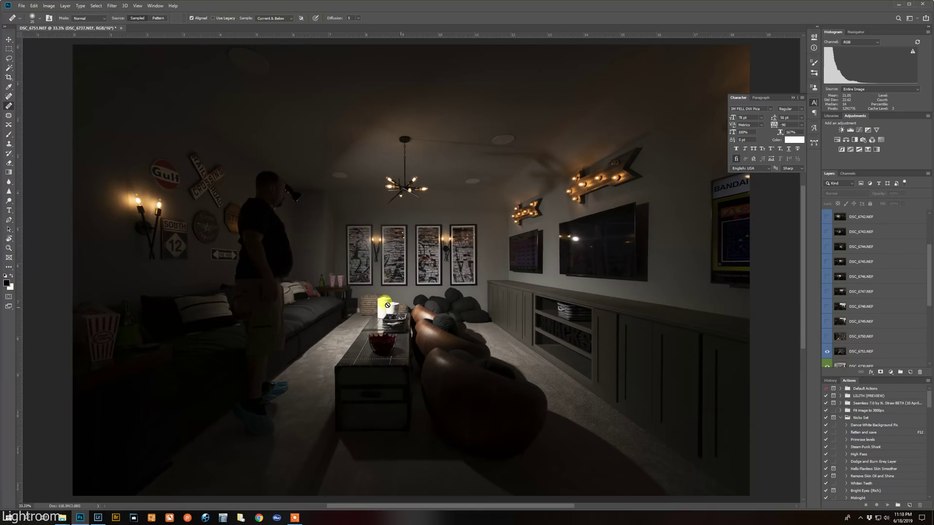
left_click(827, 351)
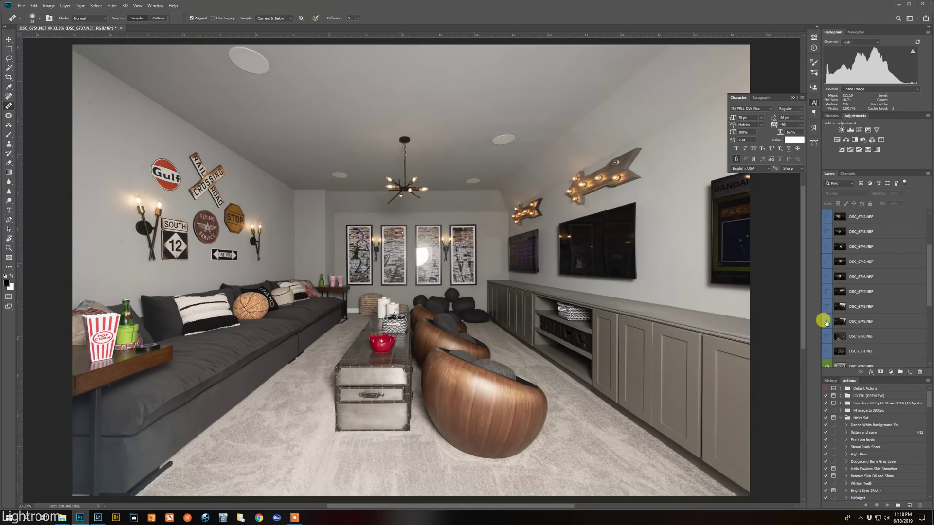
left_click_drag(825, 320, 828, 235)
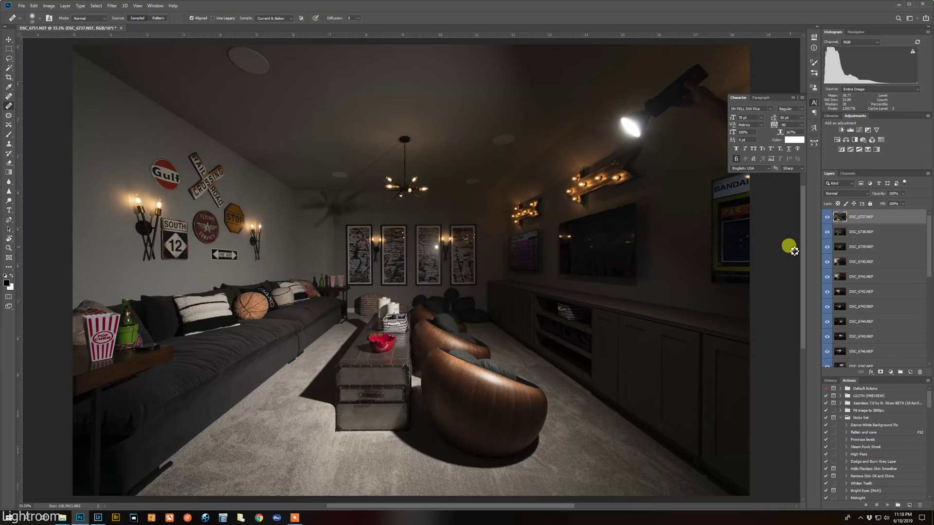
Step: Briefly hide DSC_6737.NEF and DSC_6738.NEF to compare their light on the furniture and floor, and make both visible again
left_click(827, 217)
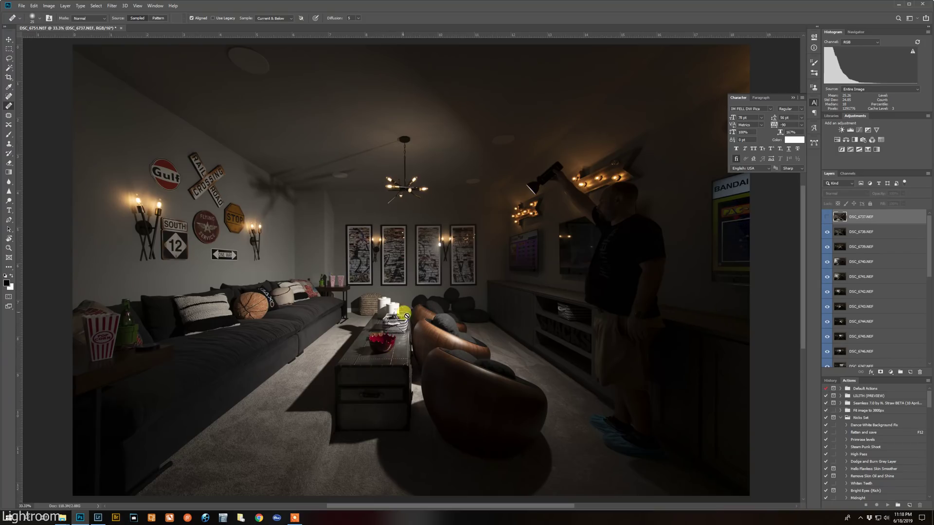
left_click(826, 217)
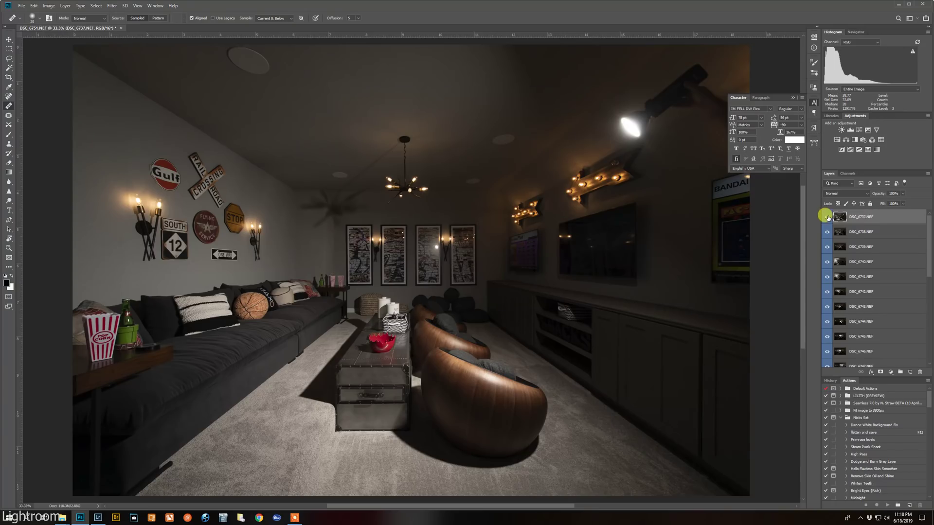
left_click(826, 232)
left_click(827, 217)
left_click(827, 232)
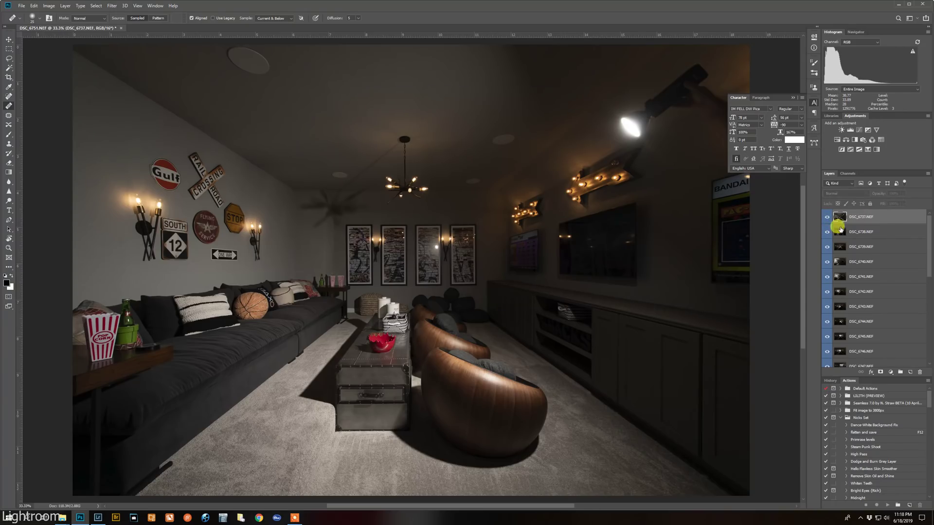
Step: Set the blend mode of all the blue layers DSC_6737.NEF through DSC_6751.NEF to Lighten
scroll(861, 285, "down", 4)
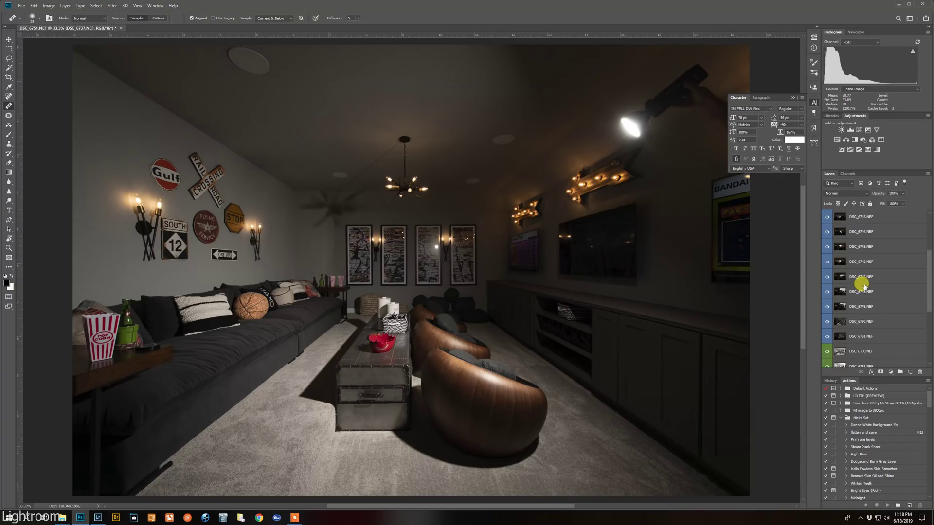
scroll(864, 285, "down", 1)
left_click(863, 289, "shift")
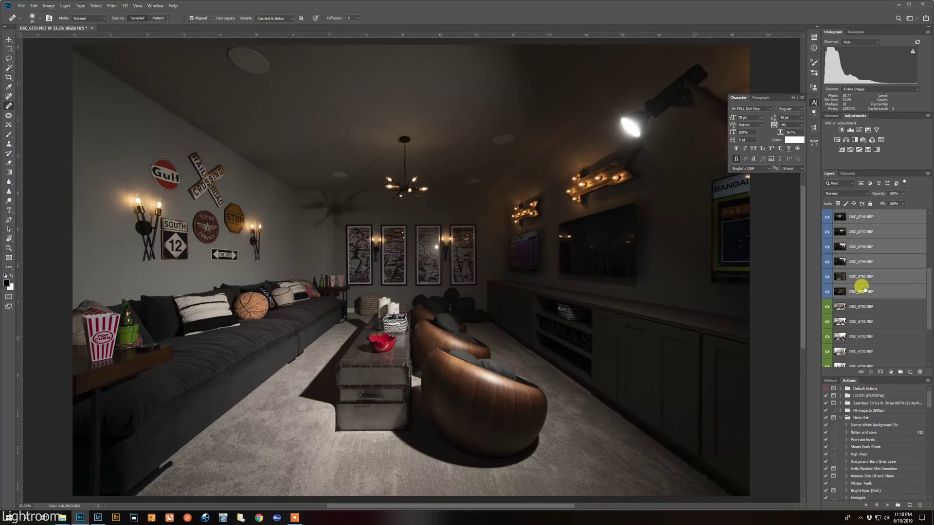
left_click(849, 194)
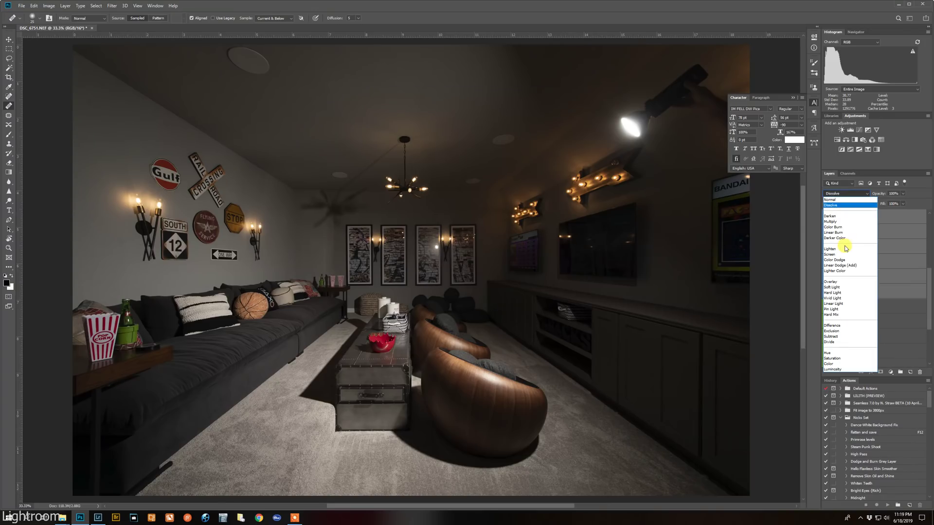
left_click(843, 249)
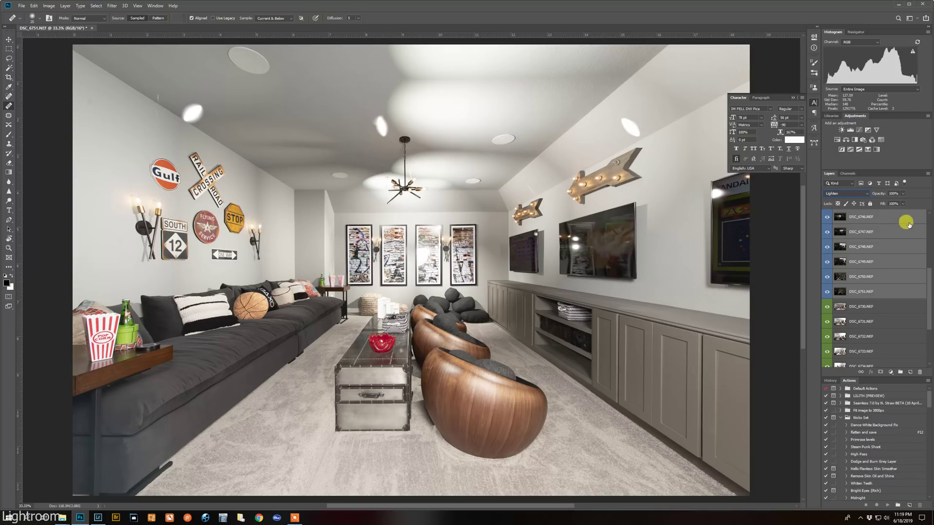
Step: Hide all the blue handheld-light layers DSC_6737.NEF through DSC_6751.NEF
left_click(891, 258, "shift")
scroll(851, 257, "up", 3)
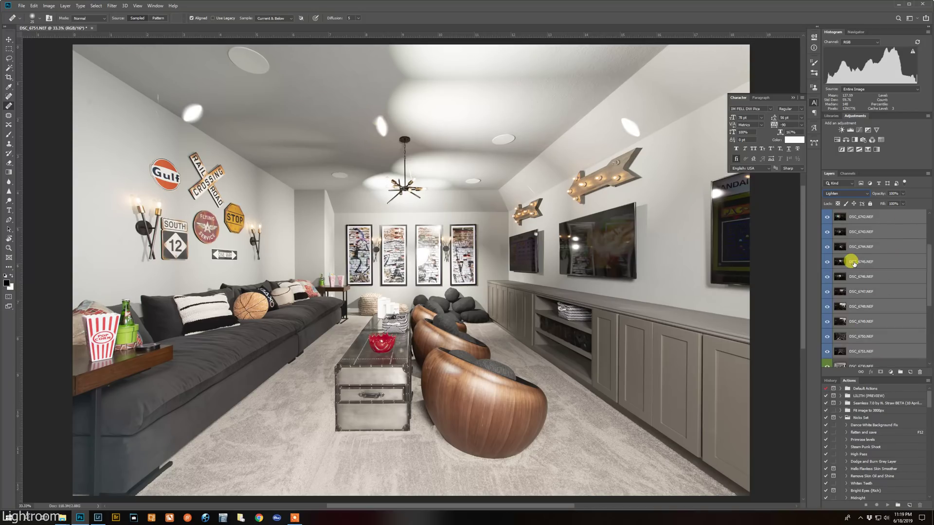
scroll(839, 241, "up", 1)
left_click_drag(826, 227, 825, 290)
left_click_drag(827, 266, 827, 351)
scroll(827, 291, "down", 1)
scroll(827, 292, "down", 2)
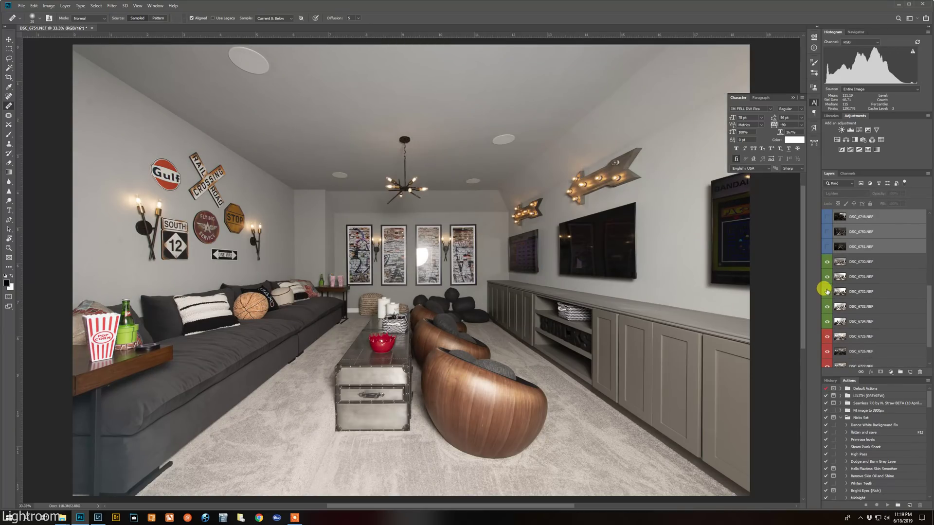
Step: Set the blend mode of the green flash layers DSC_6730.NEF through DSC_6734.NEF to Lighten
left_click(858, 262)
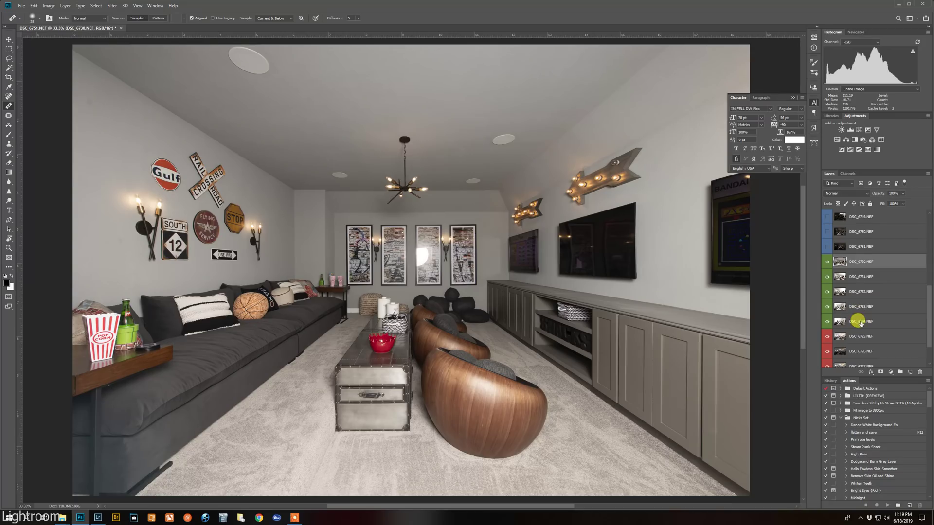
left_click(860, 318, "shift")
left_click(841, 194)
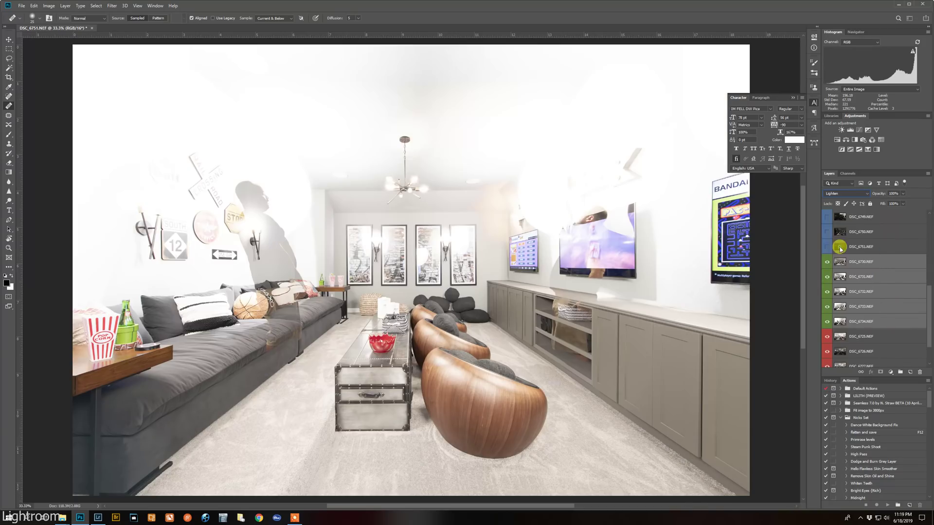
left_click(841, 249)
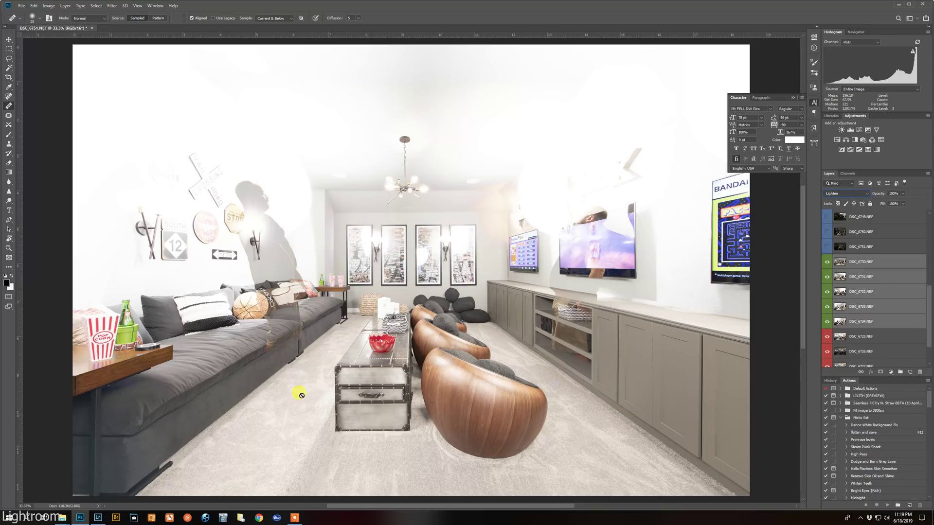
Step: Hide the green flash layers DSC_6730.NEF through DSC_6734.NEF, leaving only the red layers visible
left_click_drag(827, 263, 828, 322)
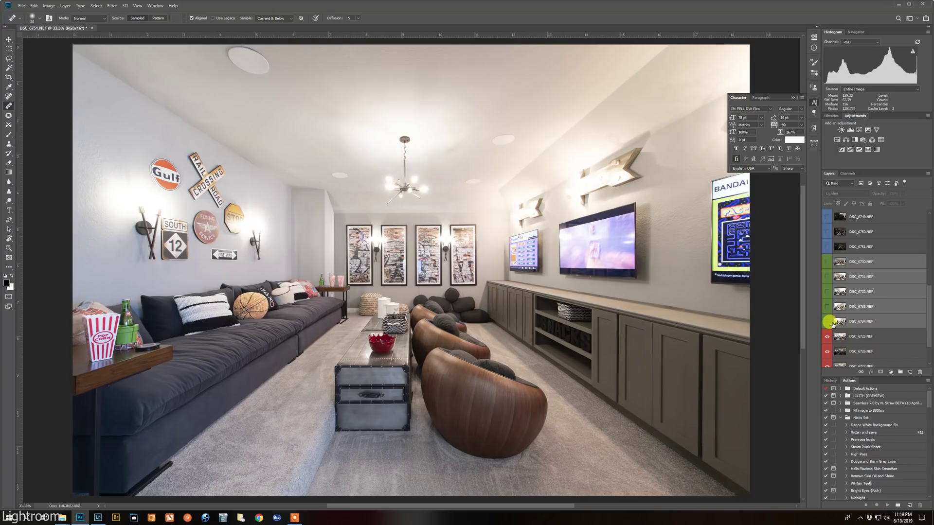
scroll(828, 323, "down", 1)
scroll(832, 324, "down", 1)
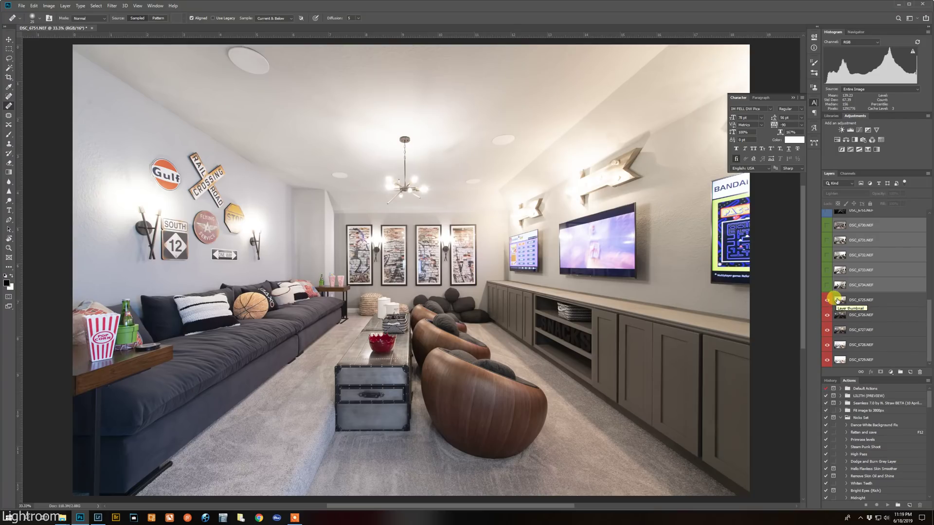
Step: Select the blue layer DSC_6751.NEF and toggle its visibility to check its contribution
scroll(855, 290, "up", 3)
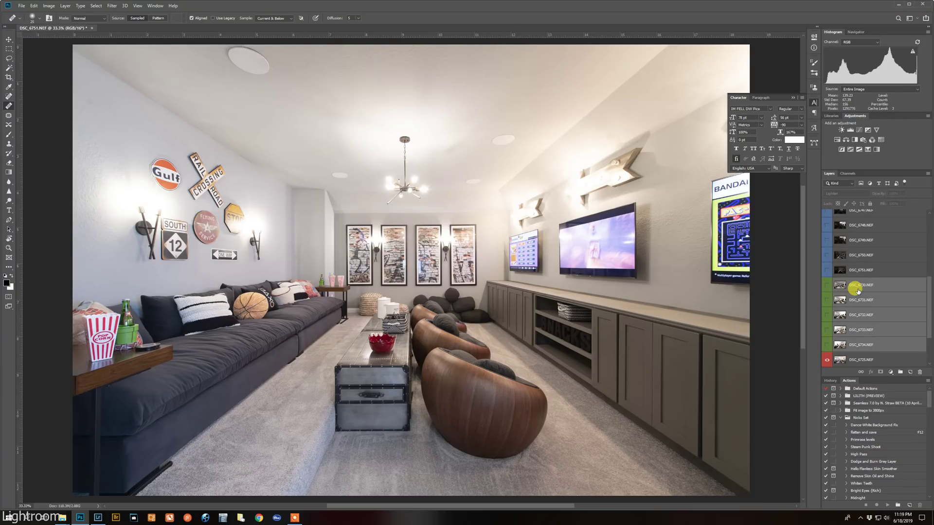
scroll(857, 290, "down", 3)
scroll(855, 291, "up", 3)
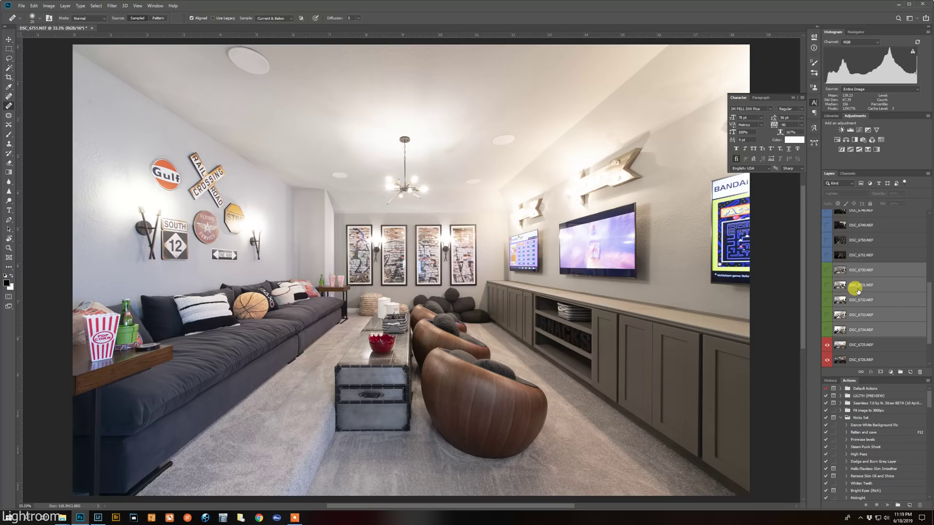
left_click(860, 255)
left_click(827, 255)
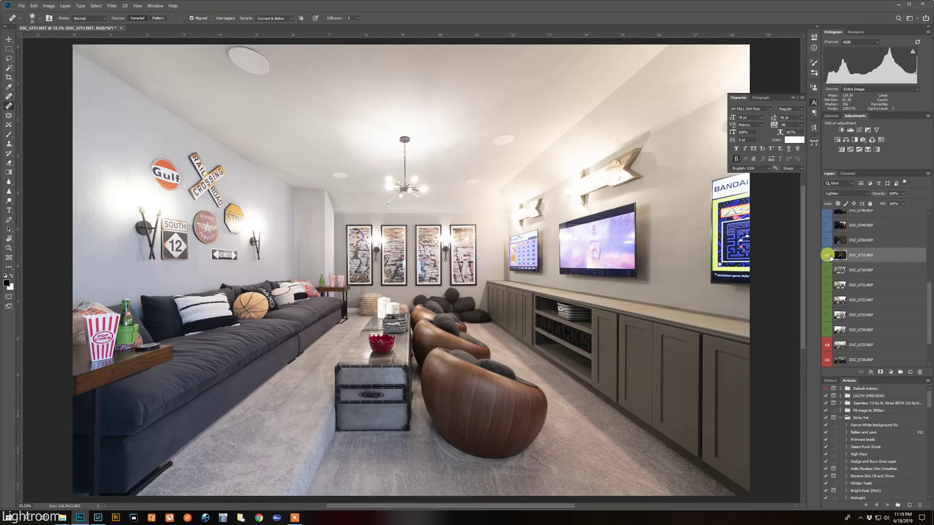
left_click(827, 255)
Step: Hide the red ambient layer DSC_6725.NEF and select the darker ambient layer DSC_6726.NEF
scroll(829, 266, "down", 1)
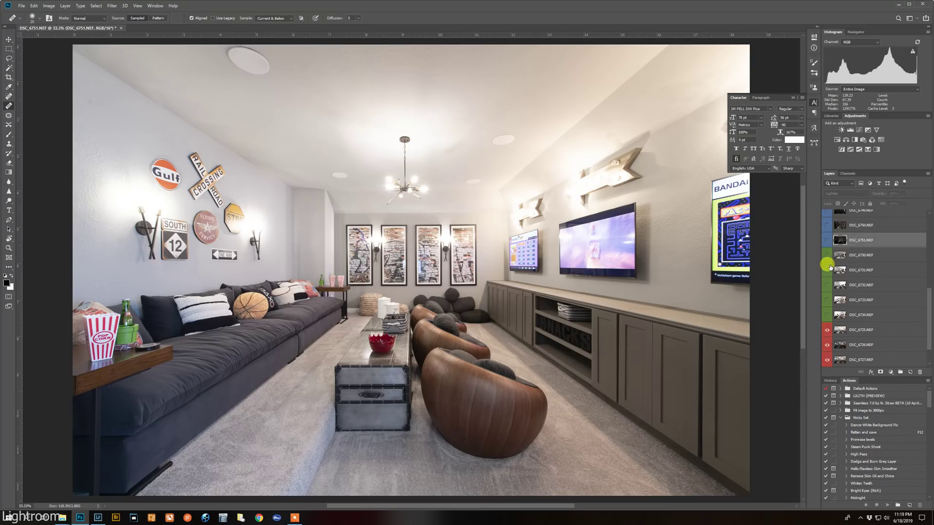
scroll(827, 265, "down", 2)
left_click(827, 300)
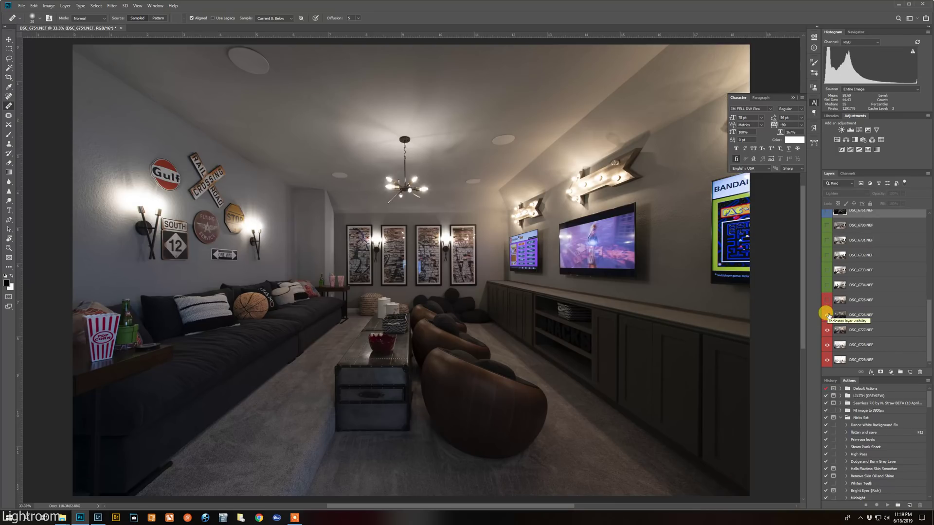
left_click(826, 315)
left_click(827, 315)
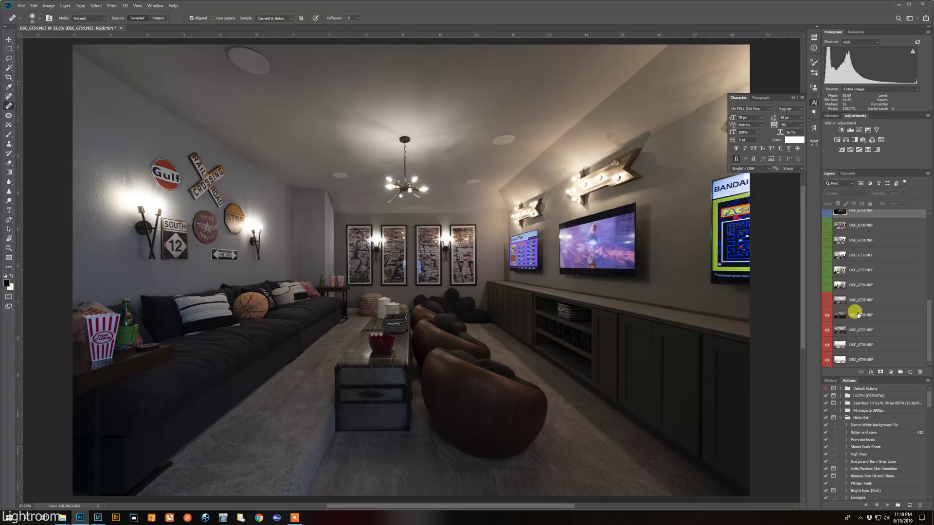
left_click(857, 315)
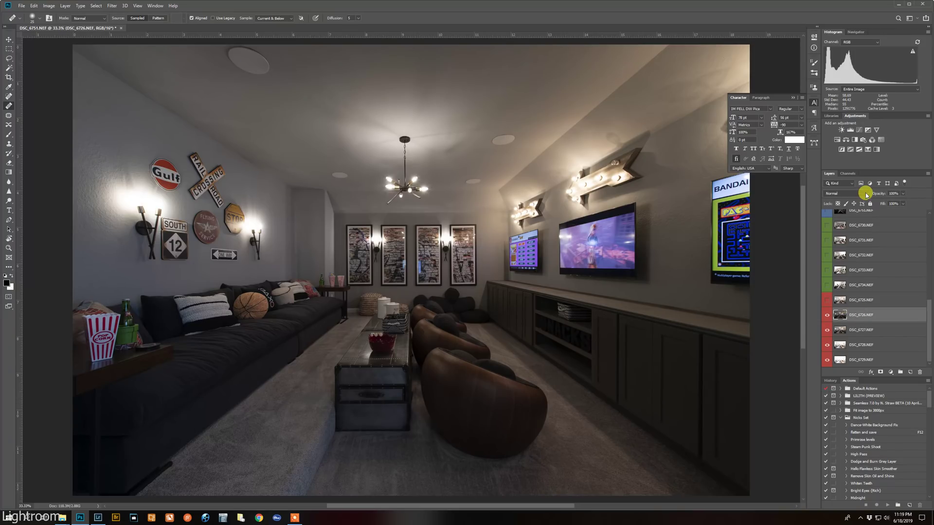
Step: Toggle the blue handheld-light layer DSC_6739.NEF on and off to preview its light over the dark ambient exposure
scroll(863, 287, "up", 5)
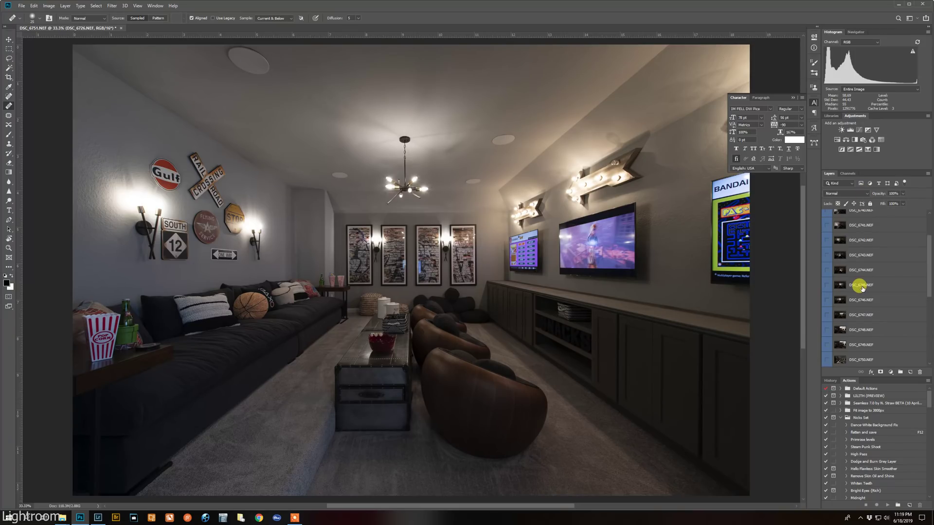
scroll(838, 265, "up", 2)
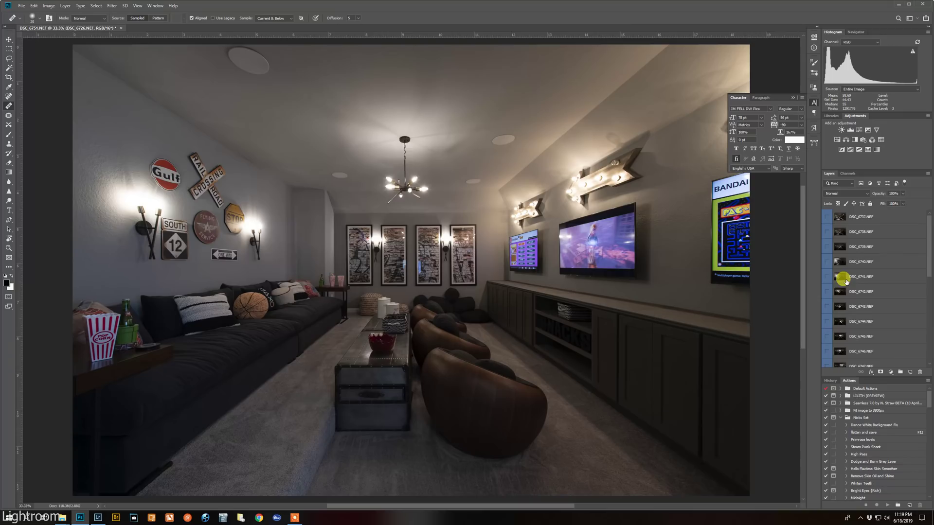
left_click(827, 248)
left_click(827, 248)
left_click(827, 248)
left_click(827, 248)
Step: Add an Exposure adjustment layer above DSC_6726.NEF and set its exposure to -2.50
scroll(848, 272, "down", 5)
scroll(850, 284, "down", 2)
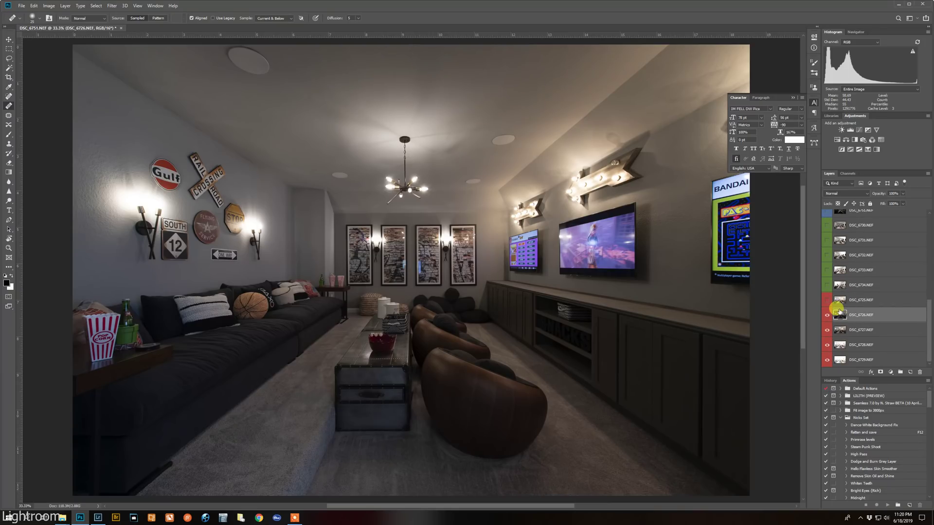
left_click(867, 132)
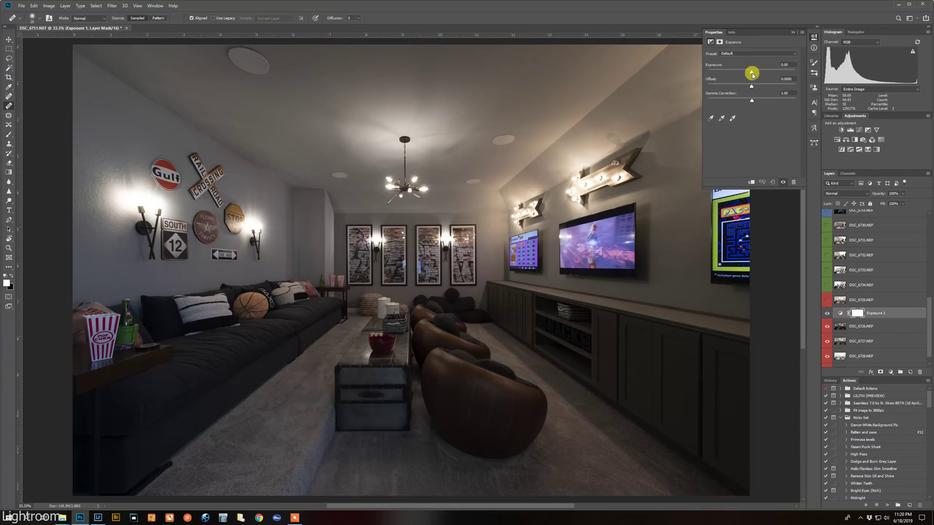
left_click_drag(751, 72, 734, 72)
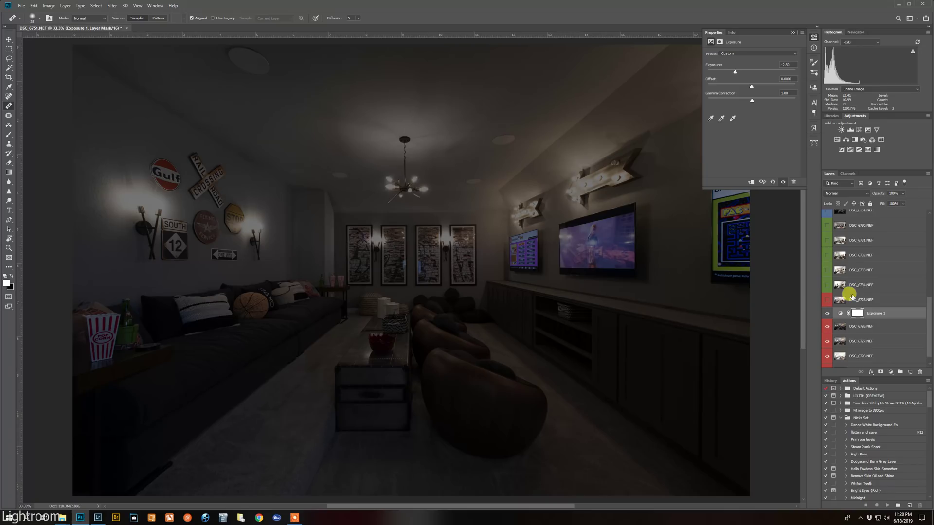
Step: Preview the green flash layers DSC_6734.NEF and DSC_6733.NEF one at a time over the darkened ambient image
left_click(869, 289)
scroll(856, 302, "up", 2)
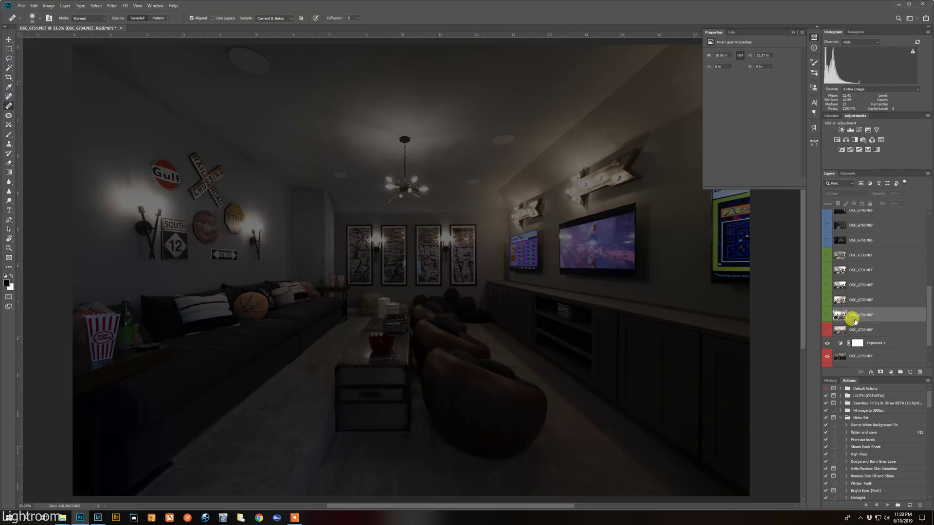
left_click(827, 315)
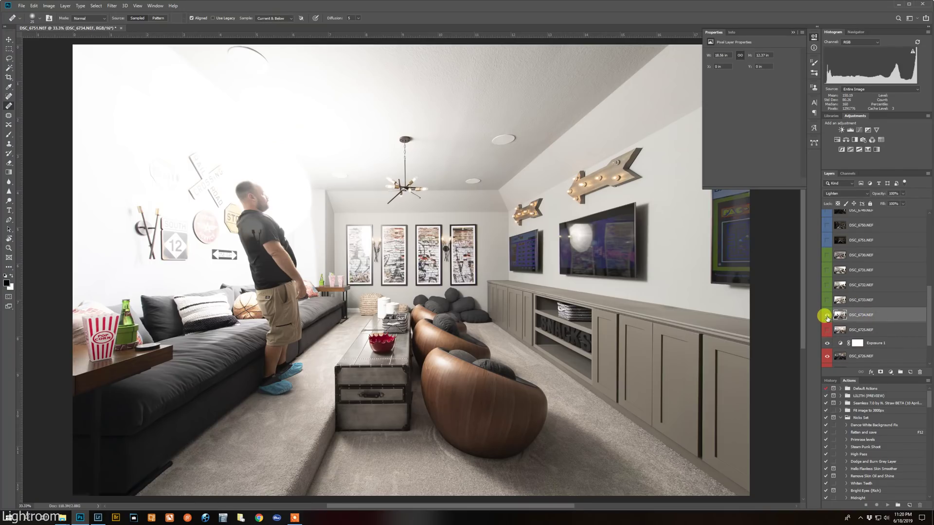
scroll(364, 289, "down", 1)
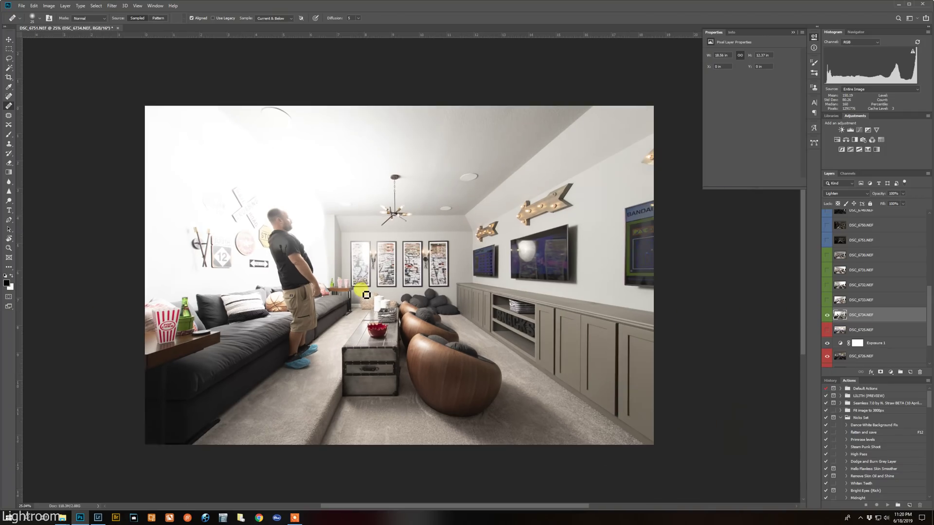
left_click(826, 314)
left_click(825, 301)
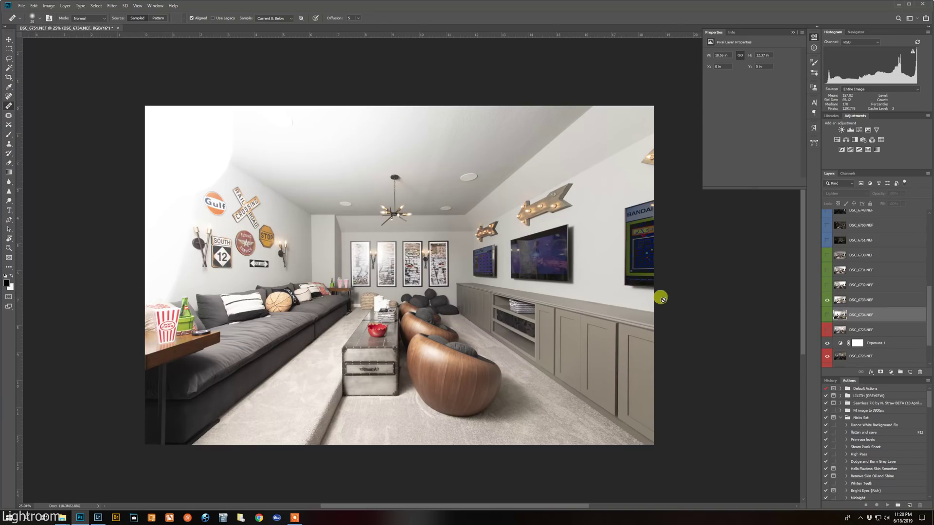
left_click(828, 305)
Step: Rename the green flash layer DSC_6733.NEF as "prob no"
double_click(863, 304)
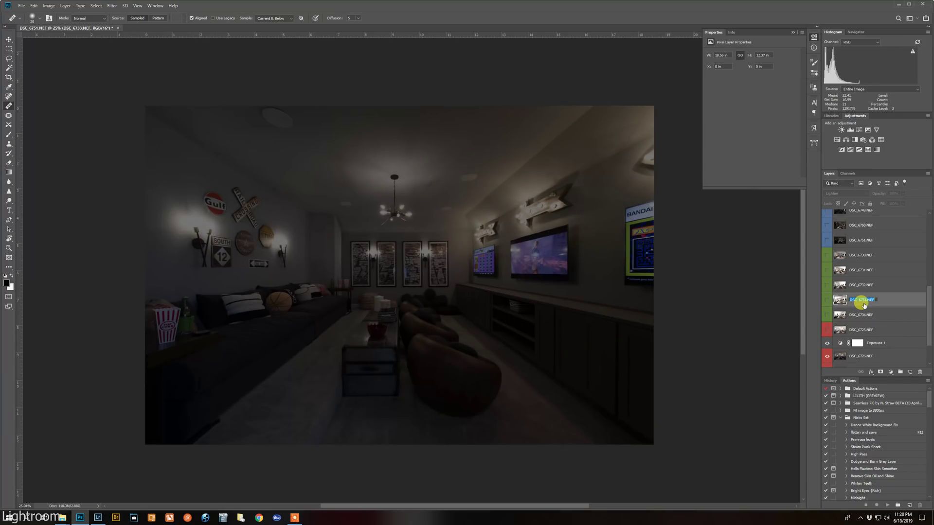
type("prob no")
key("Return")
Step: Show the green flash layer DSC_6734.NEF and add a white layer mask to it
left_click(827, 315)
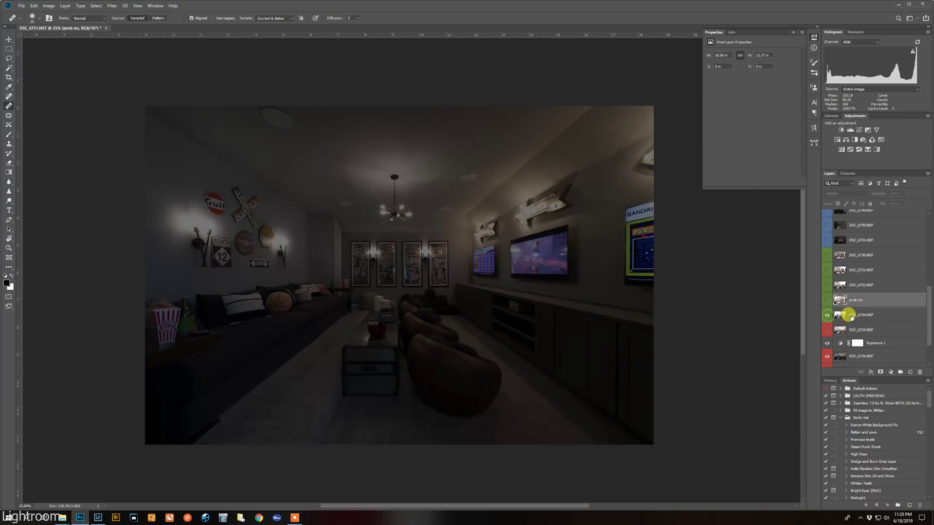
left_click(852, 316)
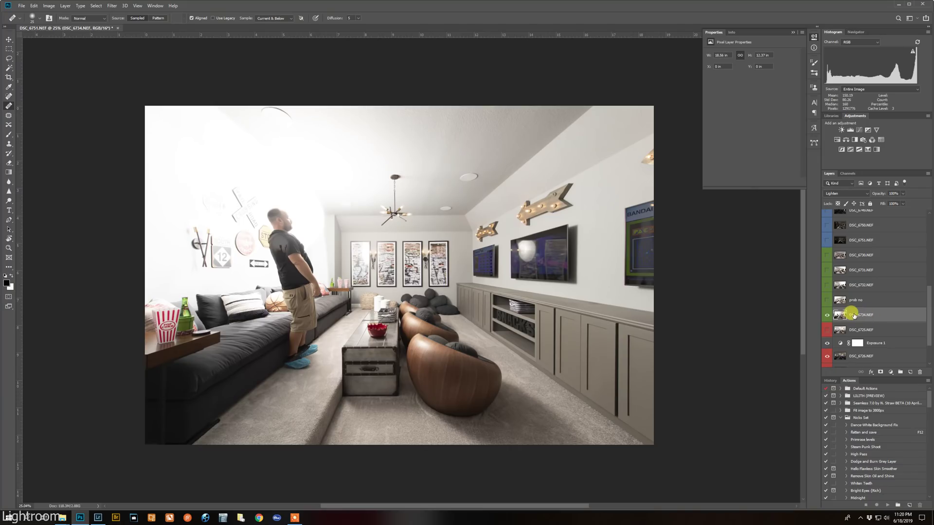
scroll(854, 318, "down", 1)
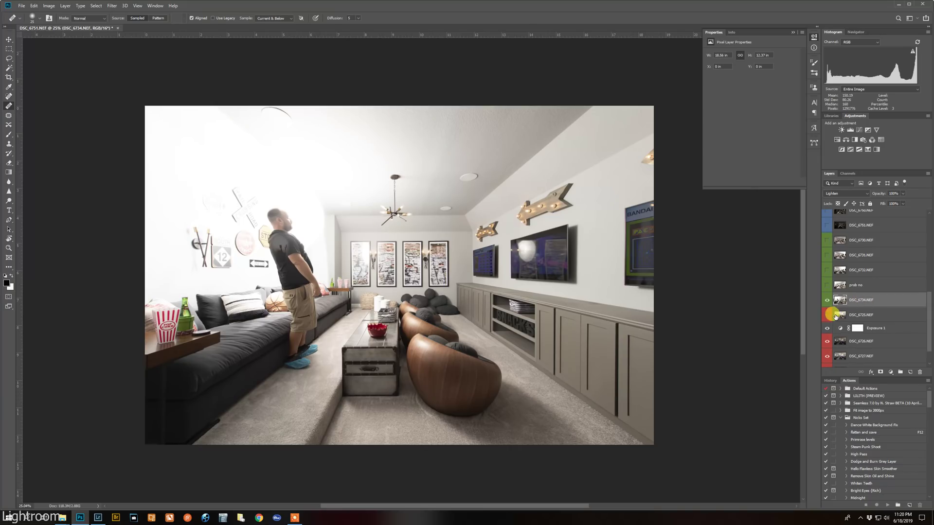
left_click(880, 372)
scroll(389, 302, "down", 2)
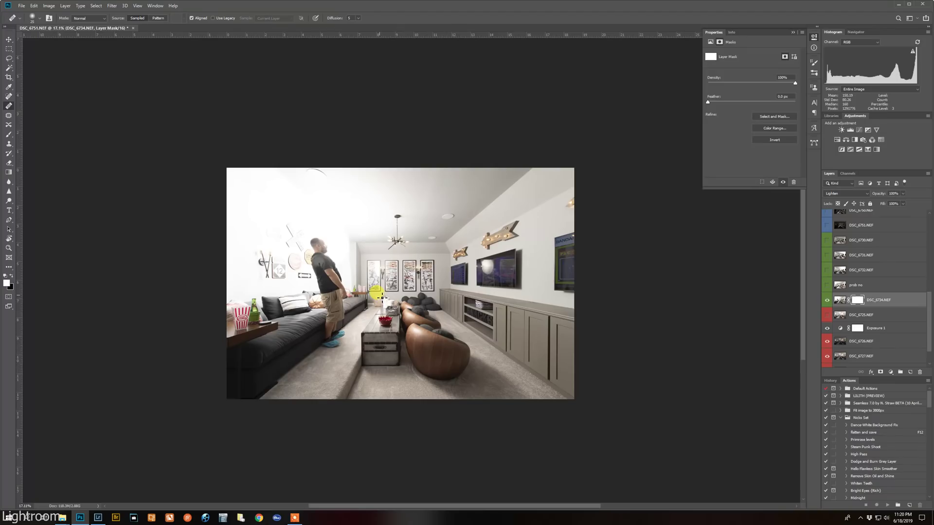
Step: Switch to the Brush tool and enlarge the brush to 2400 px
key("b")
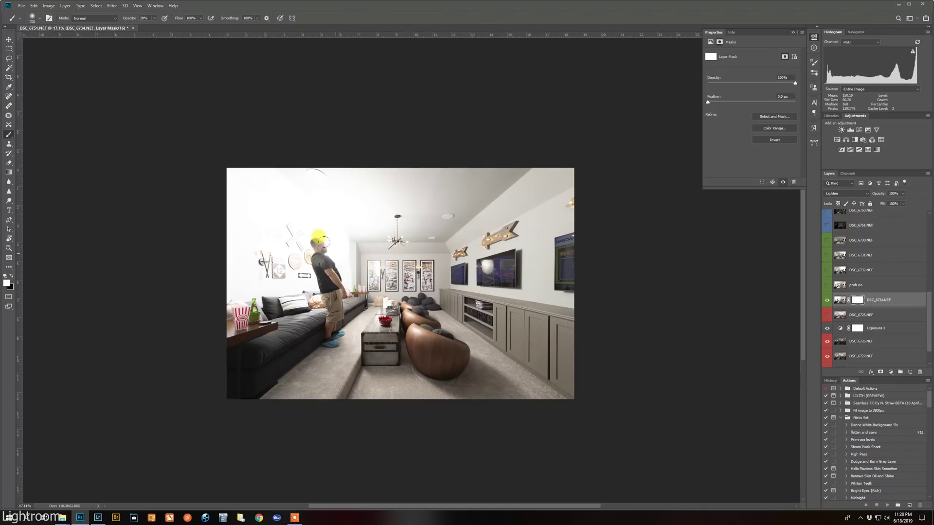
key("bracketright")
key("bracketright")
key("bracketright")
key("bracketright")
left_click(9, 282)
left_click(50, 207)
left_click(154, 147)
key("b")
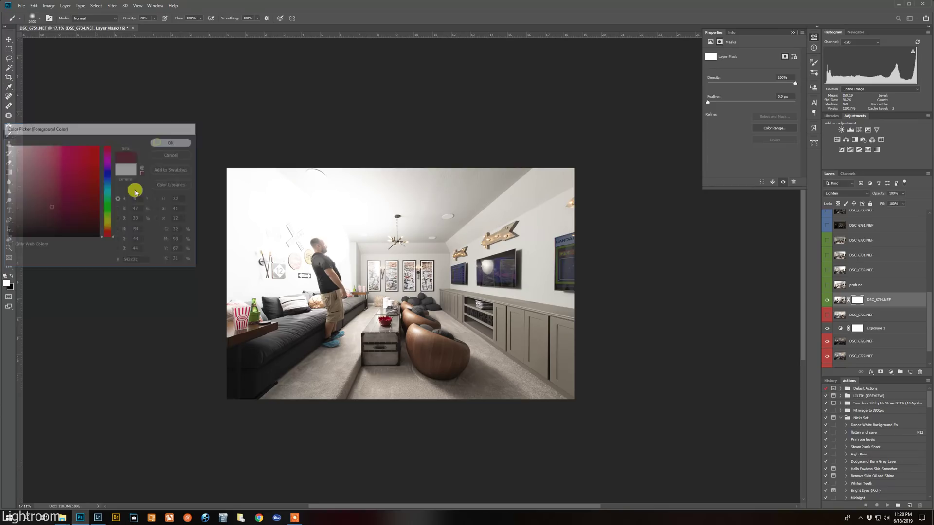
Step: Make black the foreground colour and set the brush opacity to 100%
left_click(6, 276)
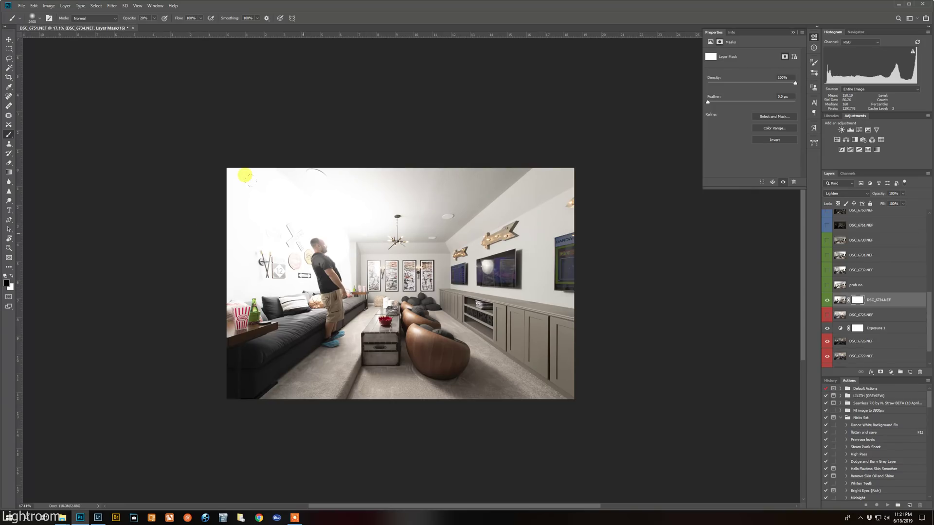
left_click_drag(123, 18, 191, 21)
left_click(36, 18)
left_click(36, 18)
Step: Paint black on the DSC_6734.NEF mask over the room's left side, hiding the standing man and the overexposed wall and ceiling
left_click(192, 119)
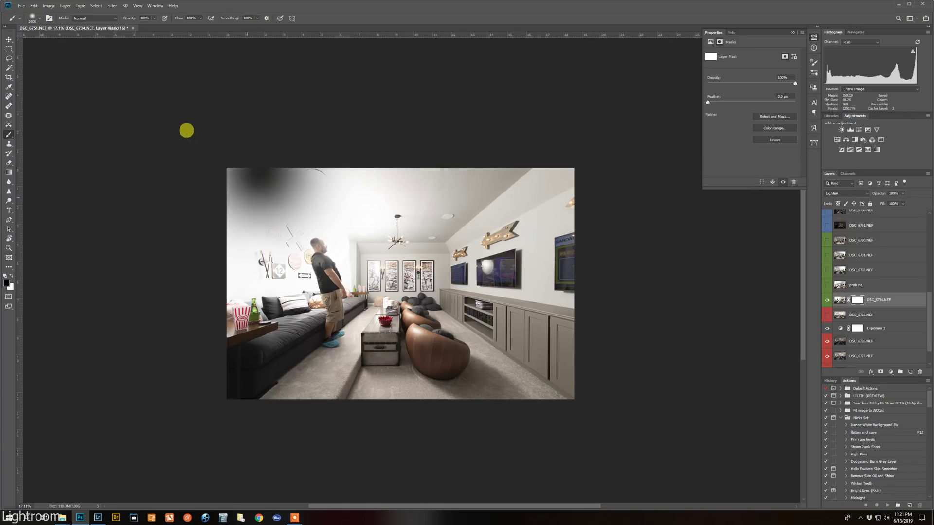
left_click(246, 182)
left_click(186, 118)
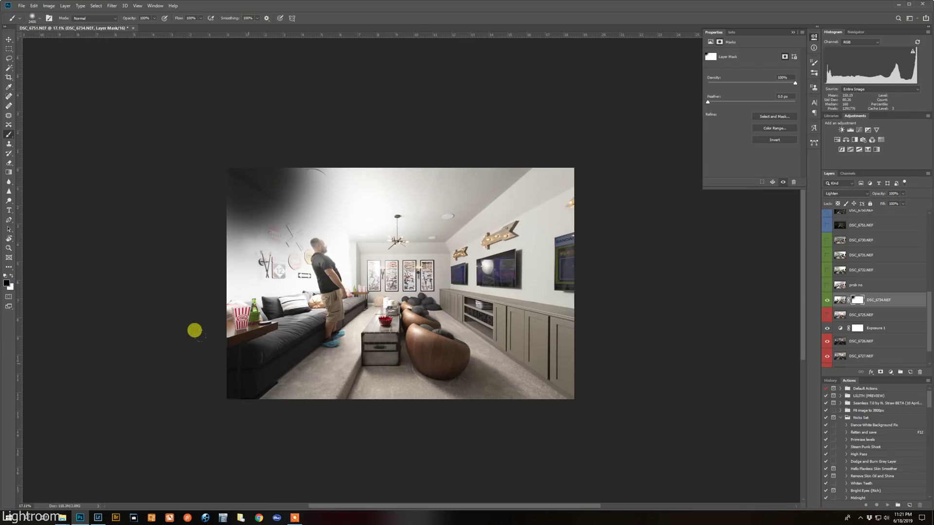
left_click(184, 339)
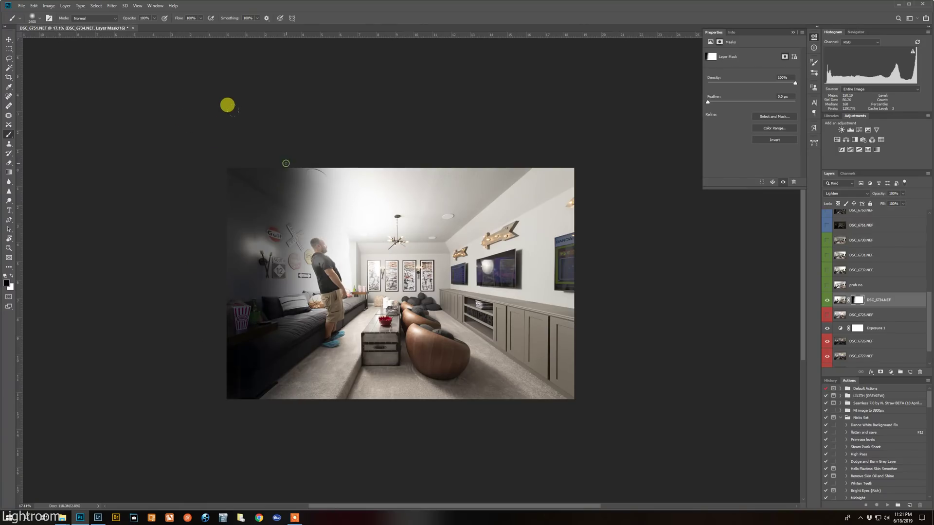
left_click_drag(227, 104, 233, 205)
left_click(253, 329)
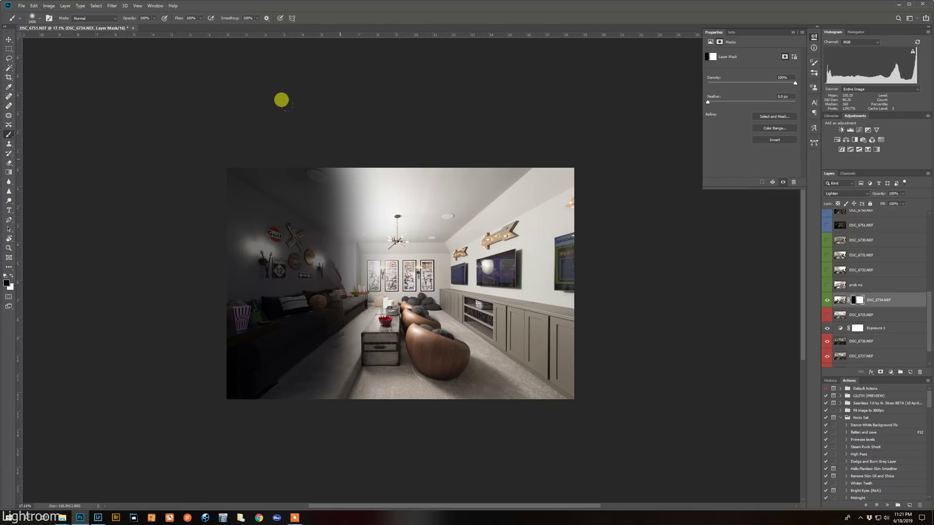
left_click(282, 102)
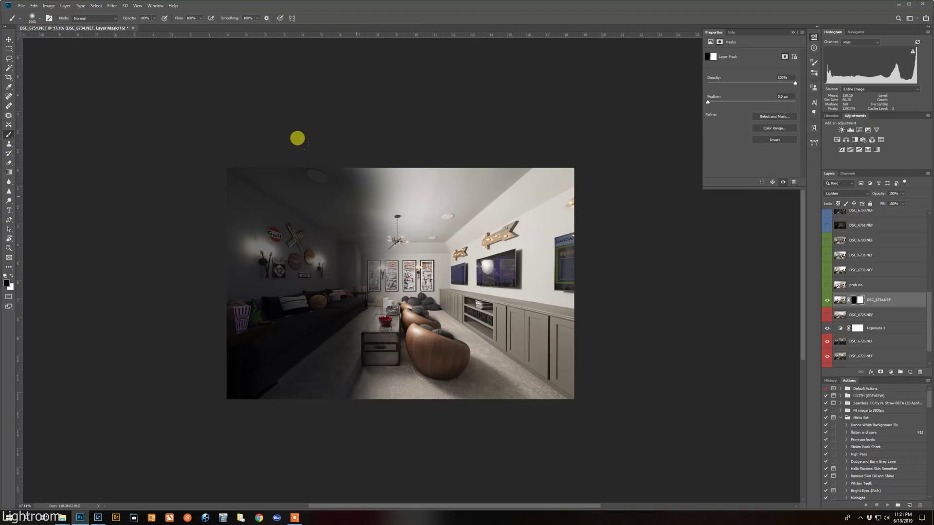
Step: Set the brush opacity to 20% and soften the mask's transition across the ceiling near the chandelier
key("2")
left_click(375, 189)
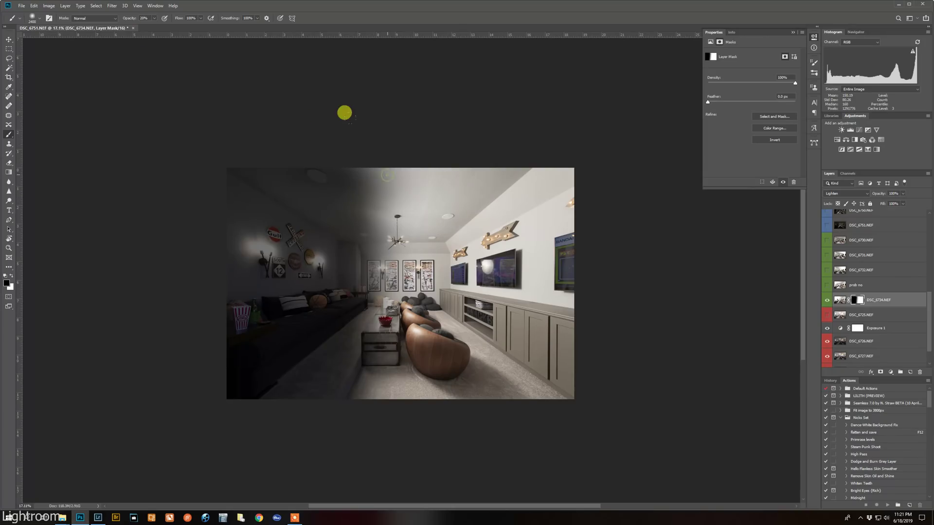
left_click(408, 167)
left_click(397, 194)
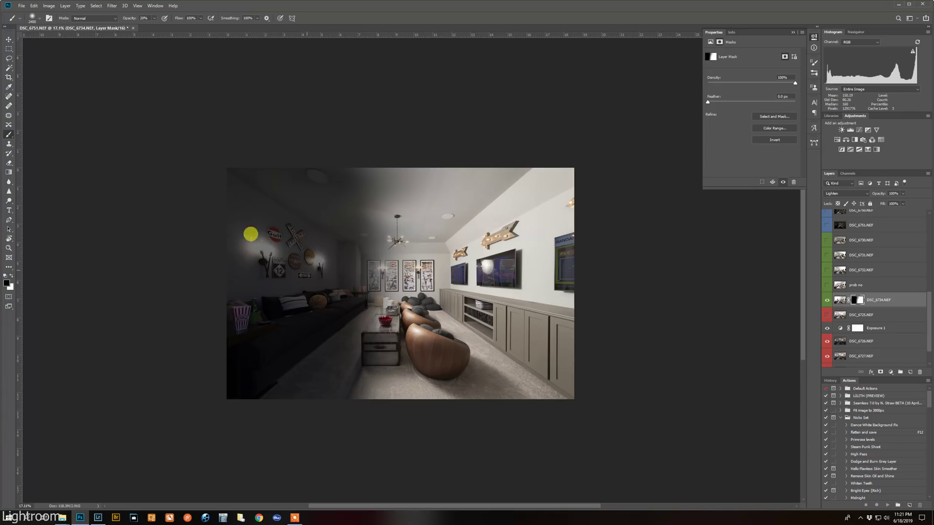
Step: Check the ambient layer DSC_6726.NEF on its own, restore the other layers and reselect the flash layer DSC_6734.NEF
scroll(858, 340, "down", 2)
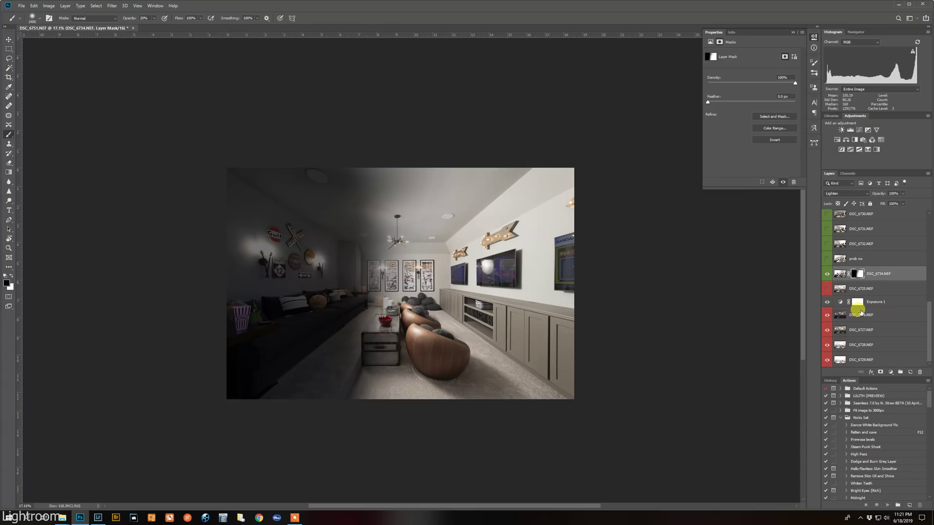
left_click(863, 315)
left_click(828, 314, "alt")
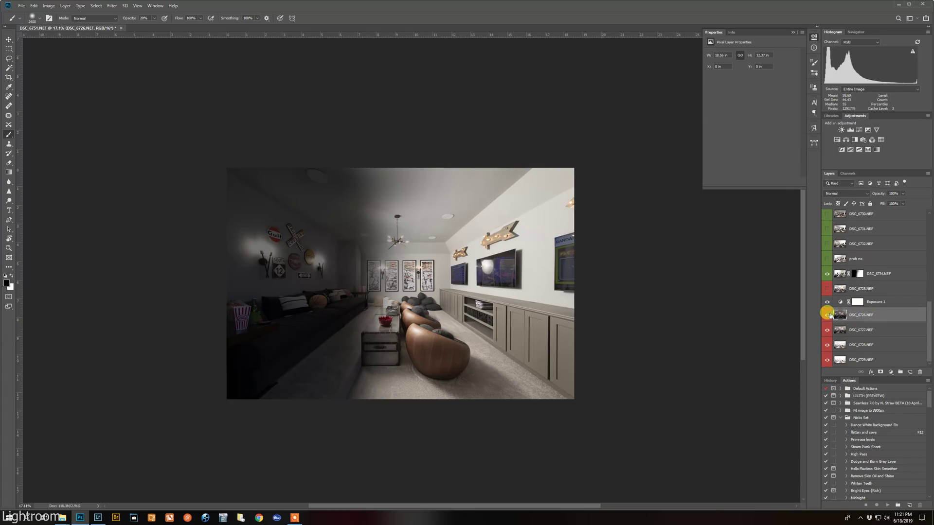
left_click(828, 315, "alt")
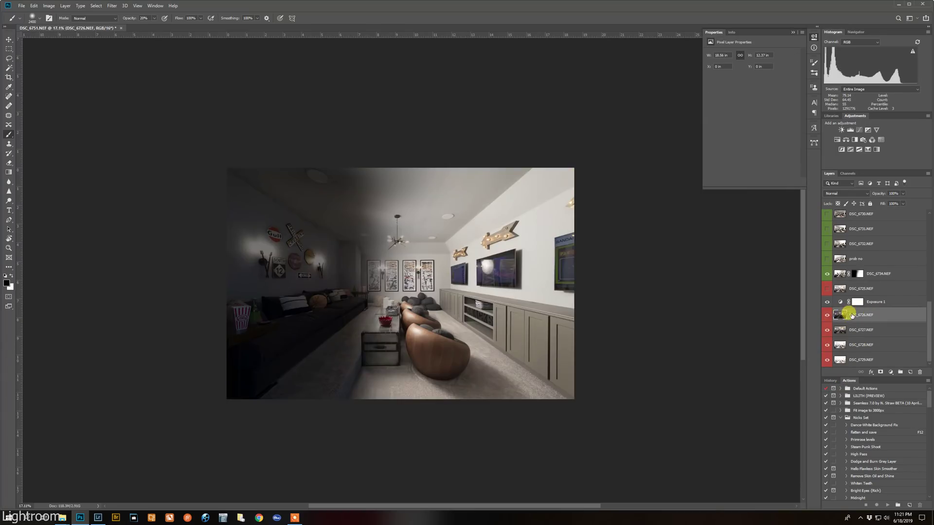
left_click(890, 275)
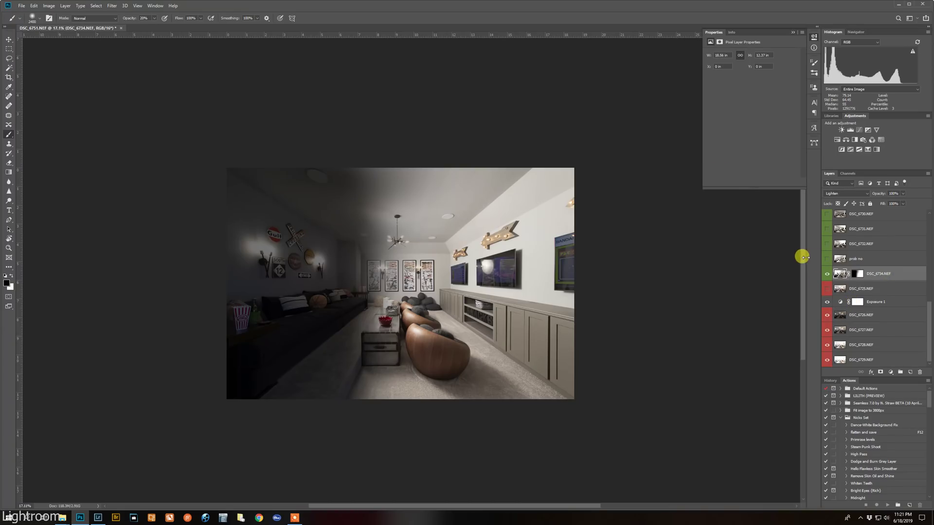
Step: Show the flash layer DSC_6732.NEF, select it and add a white layer mask to it
left_click(826, 244)
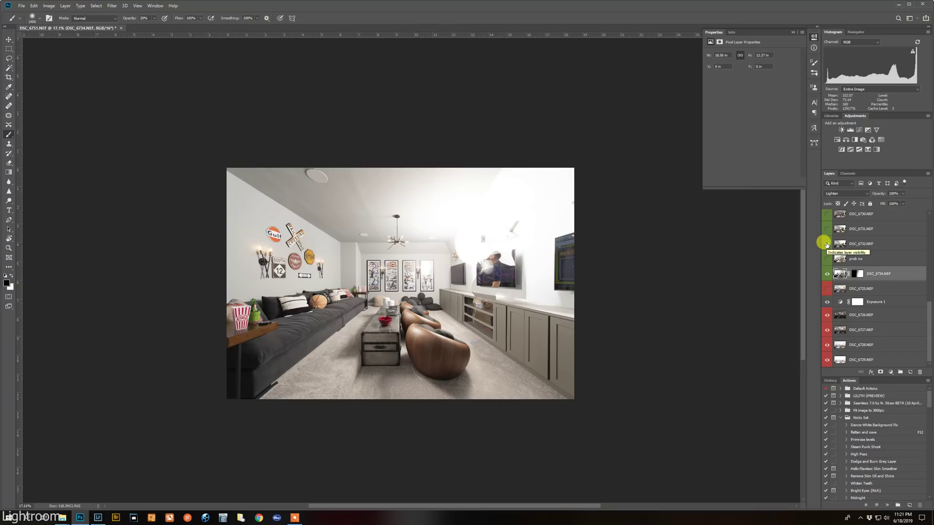
left_click(852, 245)
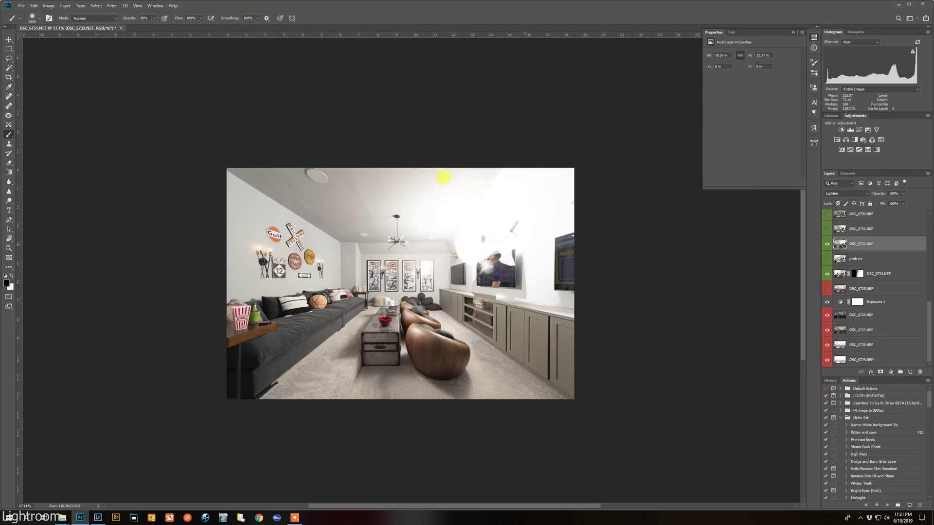
left_click(880, 372)
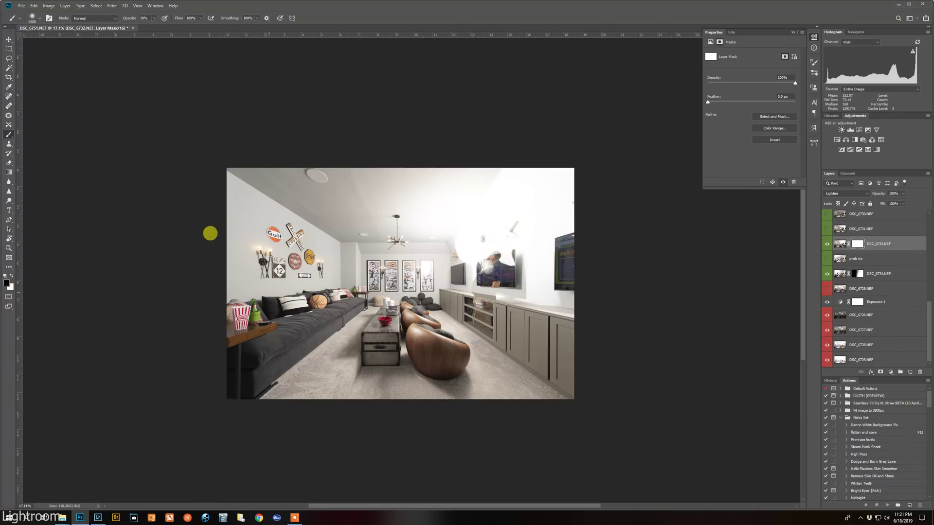
Step: Paint black at 100% brush opacity on the DSC_6732.NEF mask over the room's right side, hiding the man and blown-out wall
key("0")
left_click(467, 162)
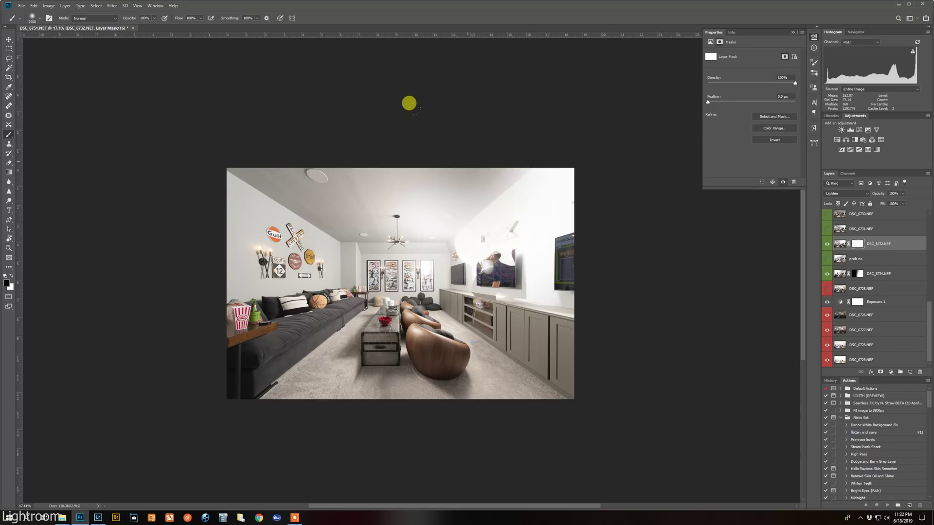
left_click(471, 400, "shift")
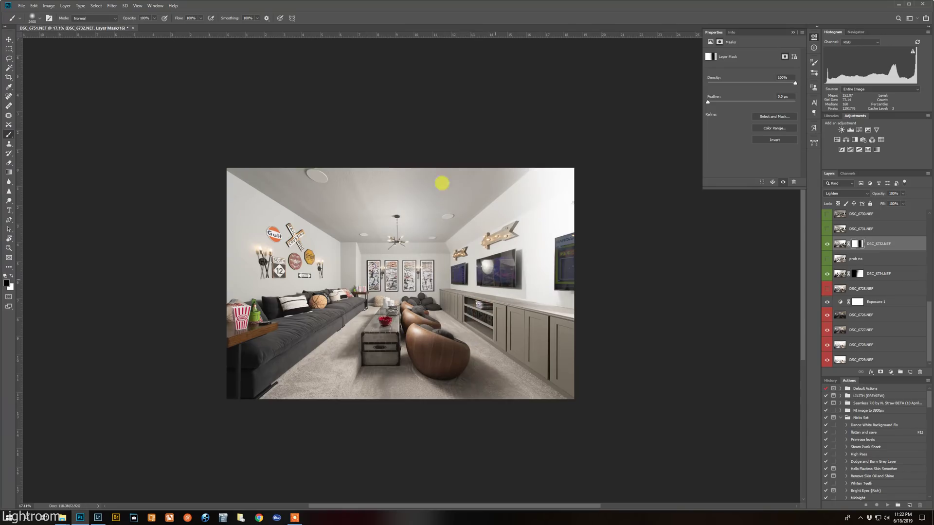
left_click(516, 161, "shift")
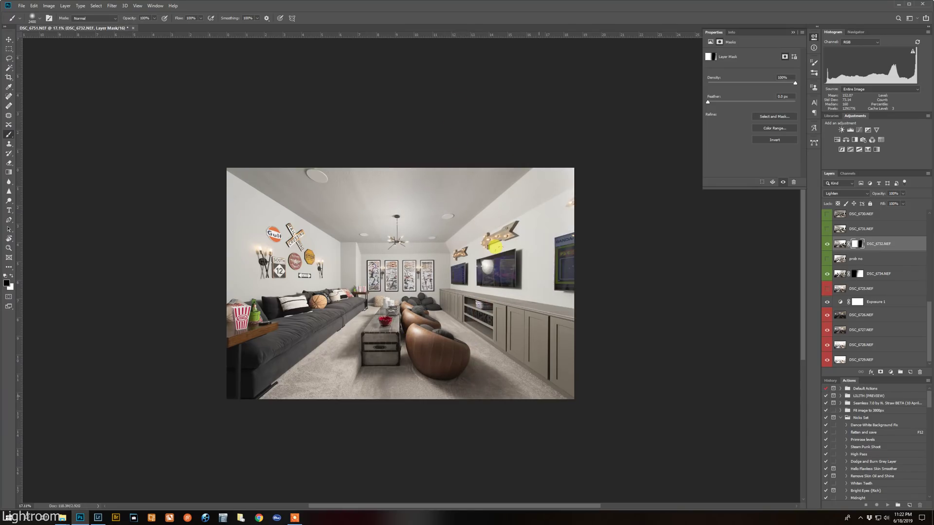
scroll(346, 210, "up", 2)
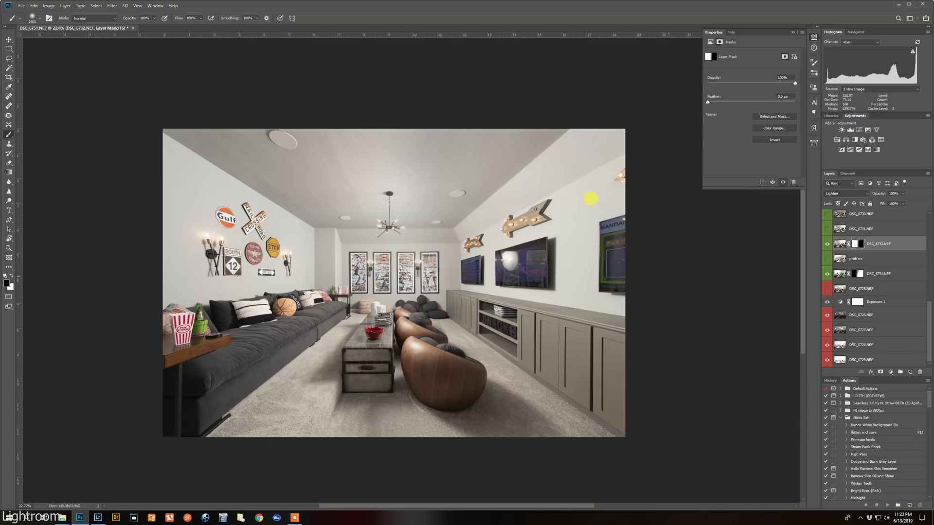
Step: Check the ambient layer DSC_6728.NEF on its own, and leave only the ambient layer DSC_6725.NEF visible
left_click(862, 289)
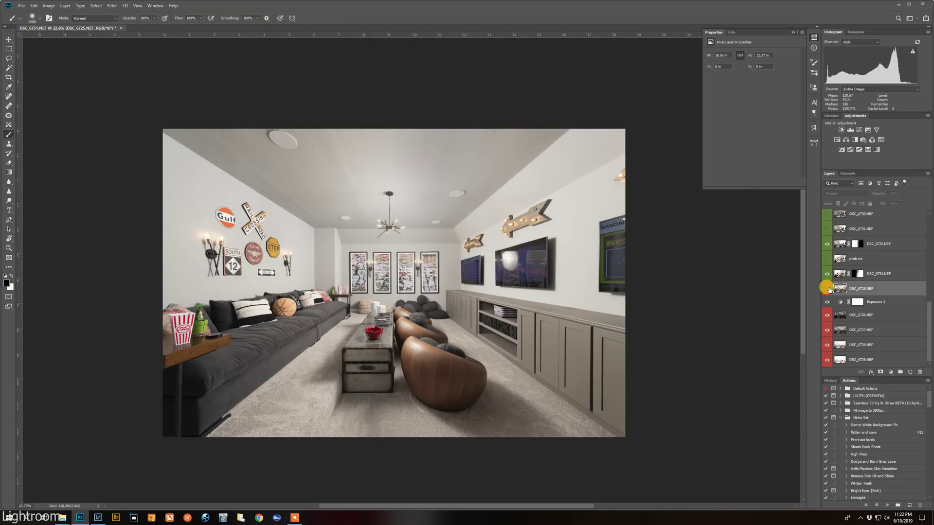
left_click(849, 344)
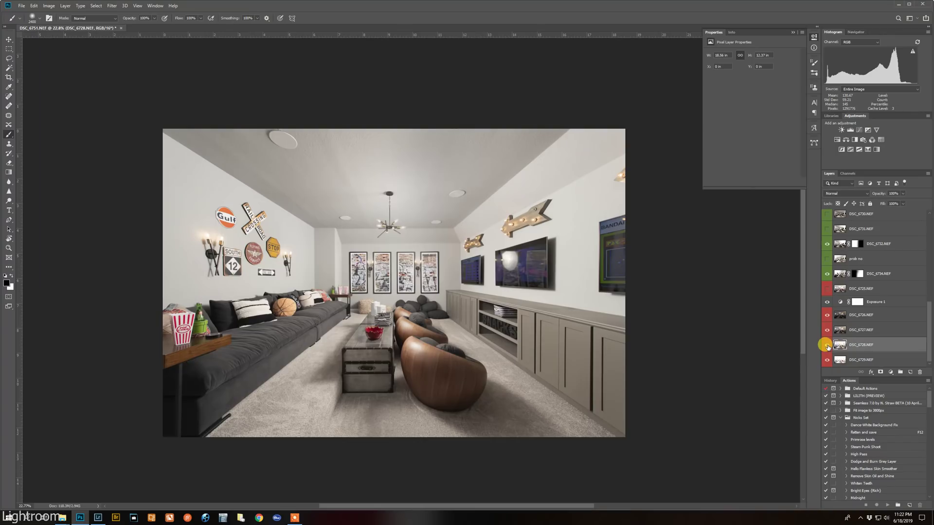
left_click(827, 345, "alt")
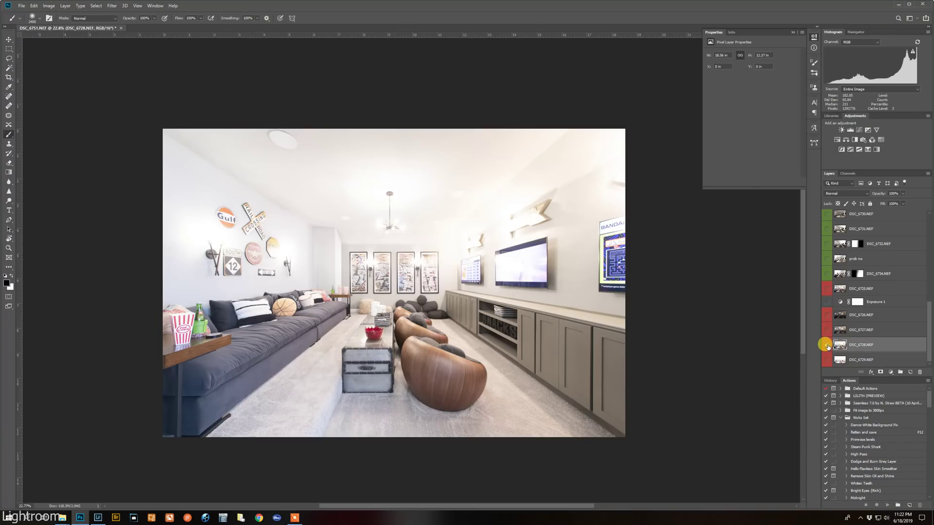
left_click_drag(827, 346, 827, 289)
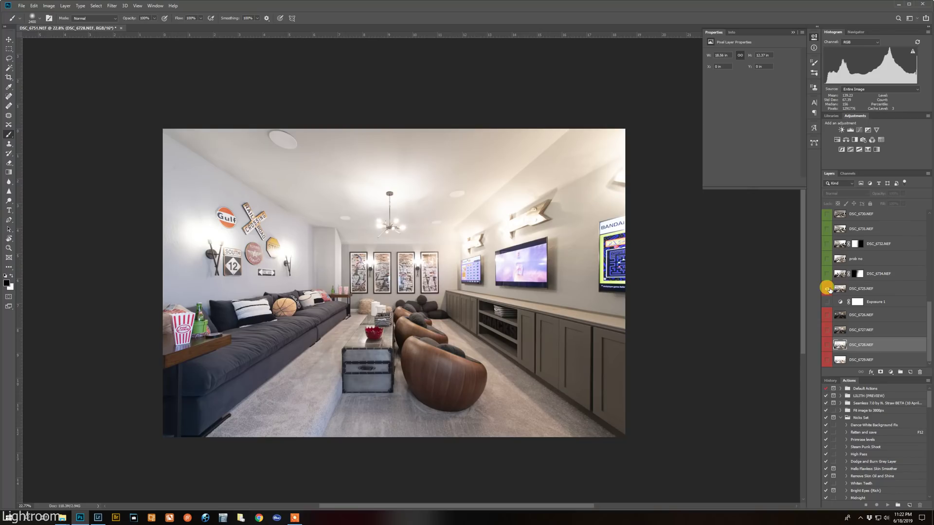
Step: Rename the DSC_6725.NEF layer as Luminos and move it to the top of the layer stack
left_click(856, 291)
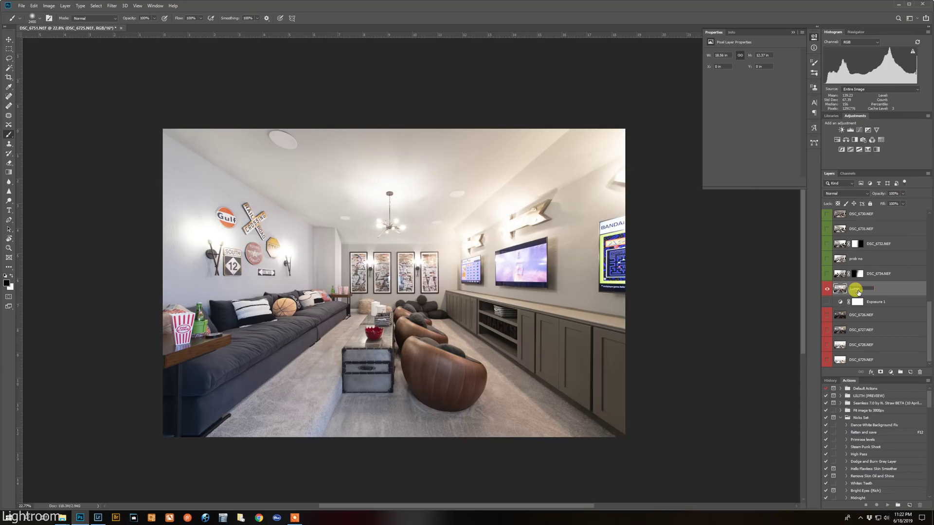
type("Luminos")
key("Return")
left_click_drag(890, 295, 869, 213)
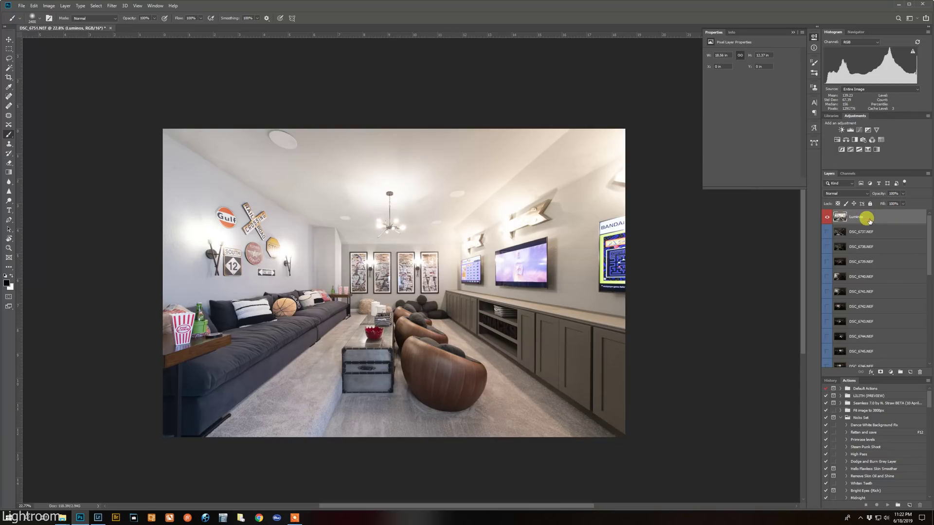
Step: Label the Luminos layer violet and set its blend mode to Luminosity
right_click(869, 220)
left_click(826, 478)
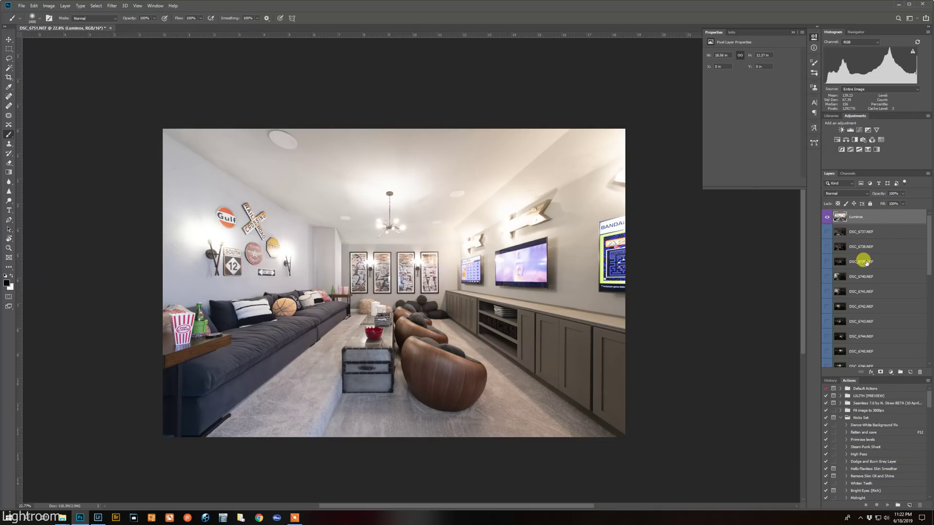
left_click(855, 194)
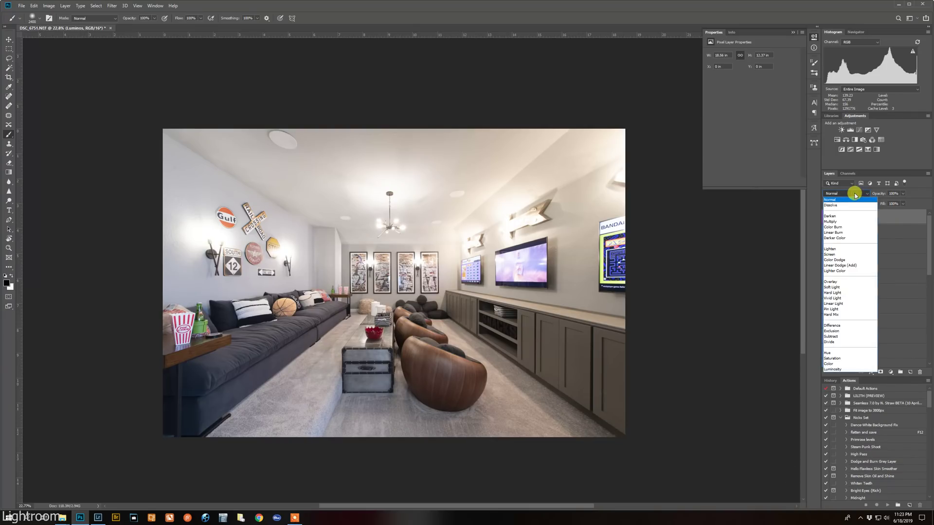
left_click(842, 369)
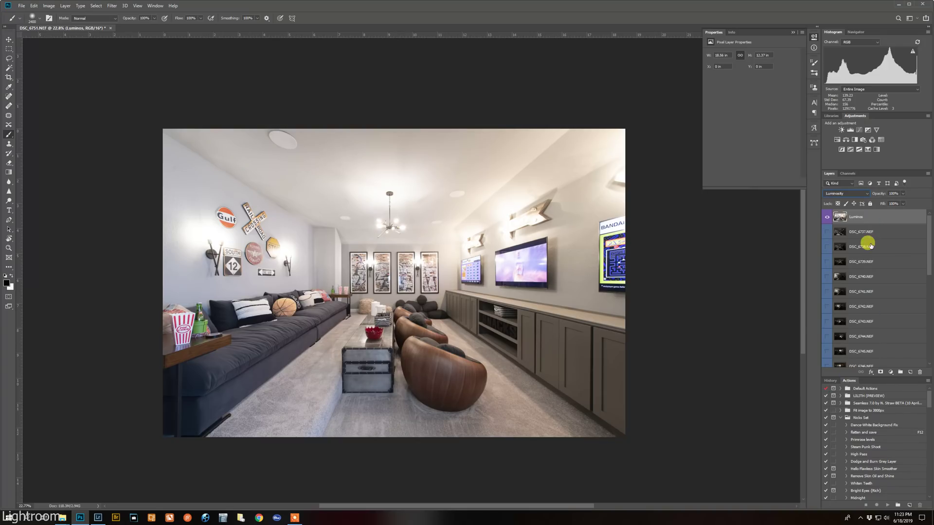
Step: Bring the layers beneath Luminos back into view and lower the Luminos layer's opacity to 0%
left_click_drag(877, 193, 787, 192)
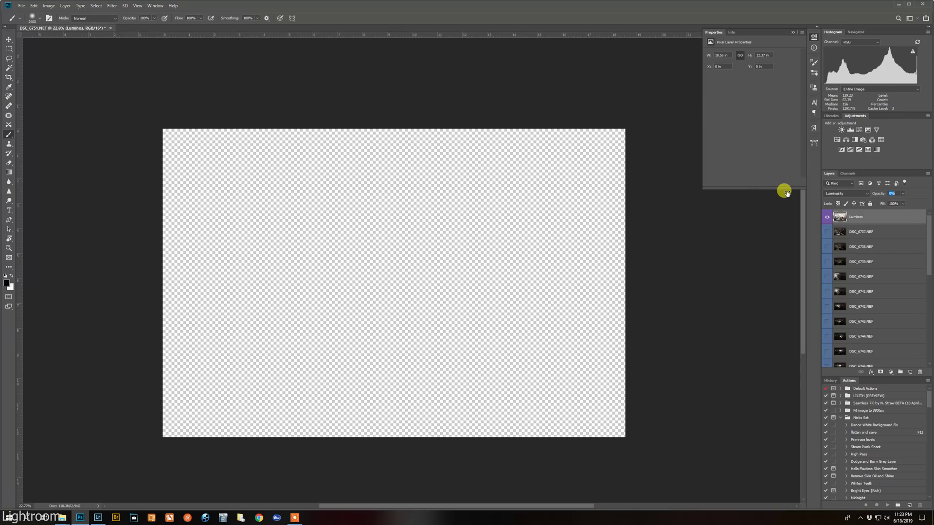
left_click_drag(786, 193, 920, 188)
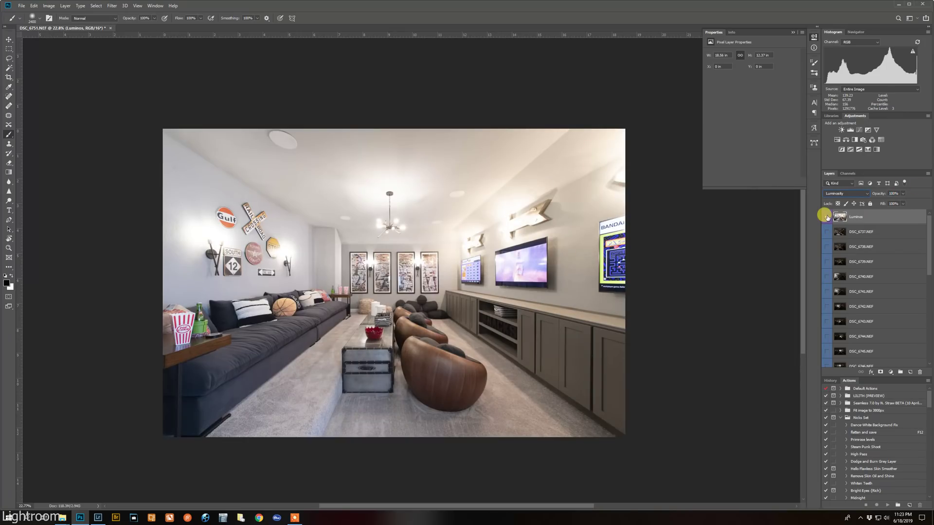
left_click(826, 216)
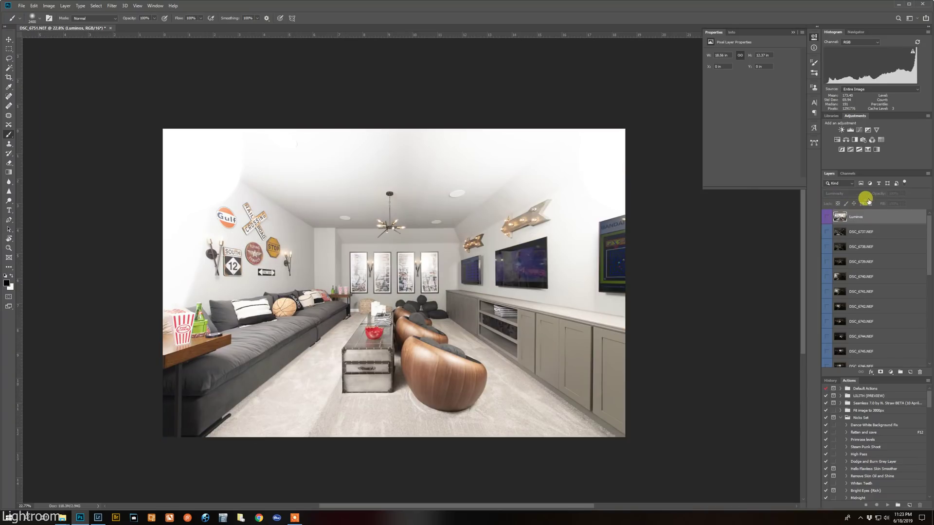
left_click(826, 216)
left_click_drag(878, 192, 826, 196)
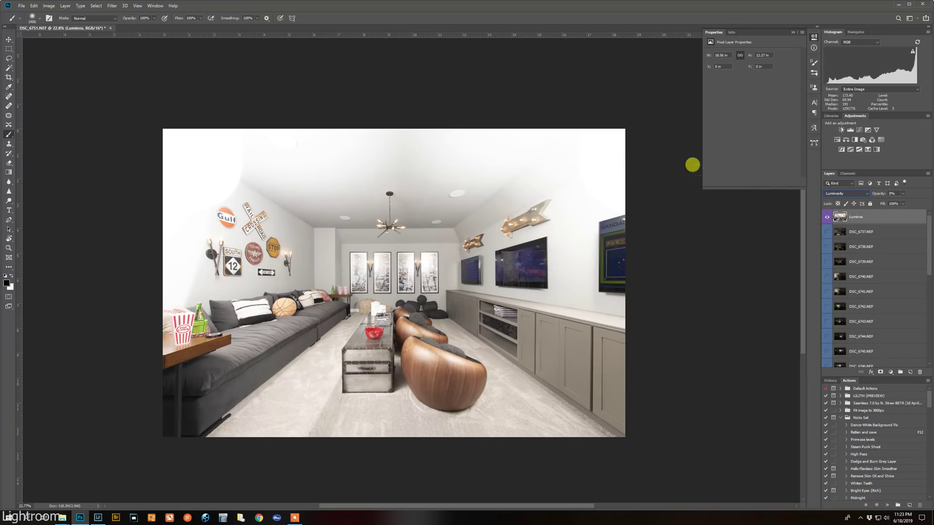
Step: Hide the flash layers DSC_6731.NEF and prob no, and show the masked flash layers DSC_6732.NEF and DSC_6734.NEF
scroll(861, 275, "down", 1)
scroll(862, 275, "down", 4)
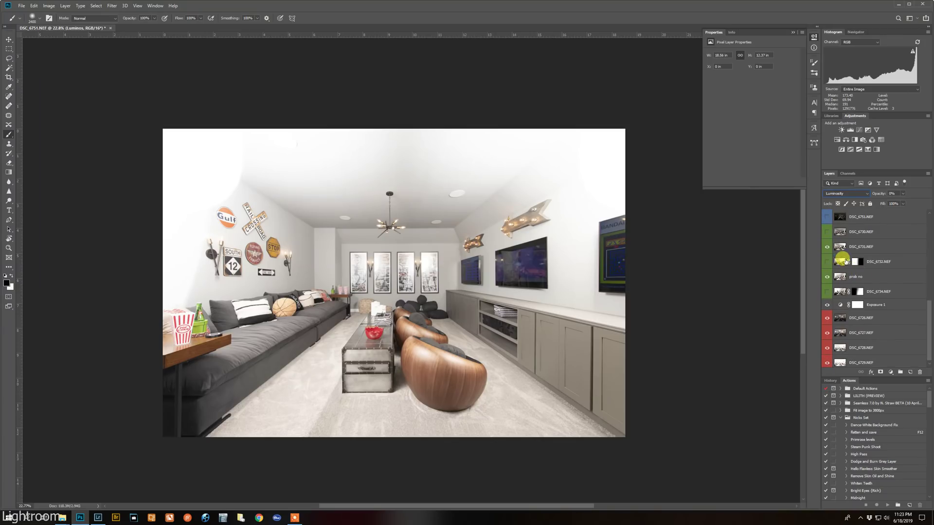
scroll(839, 261, "down", 1)
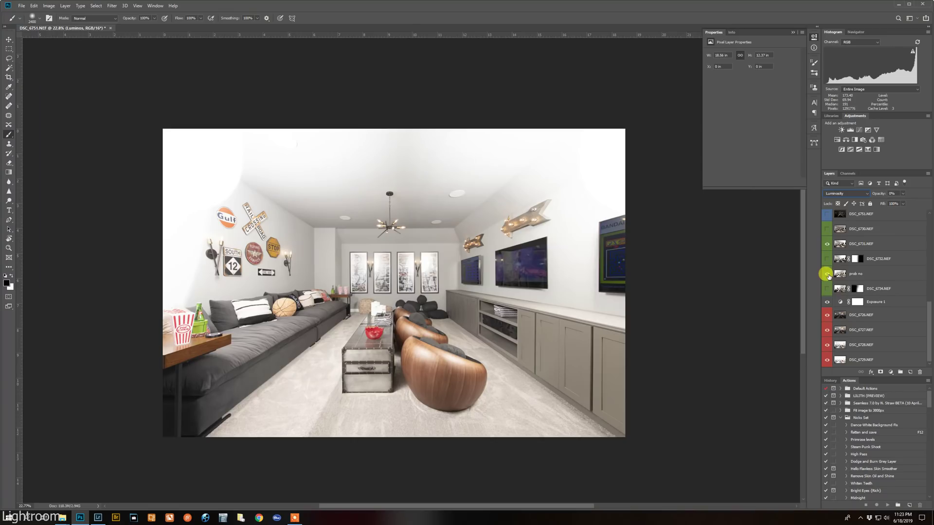
scroll(829, 272, "up", 10)
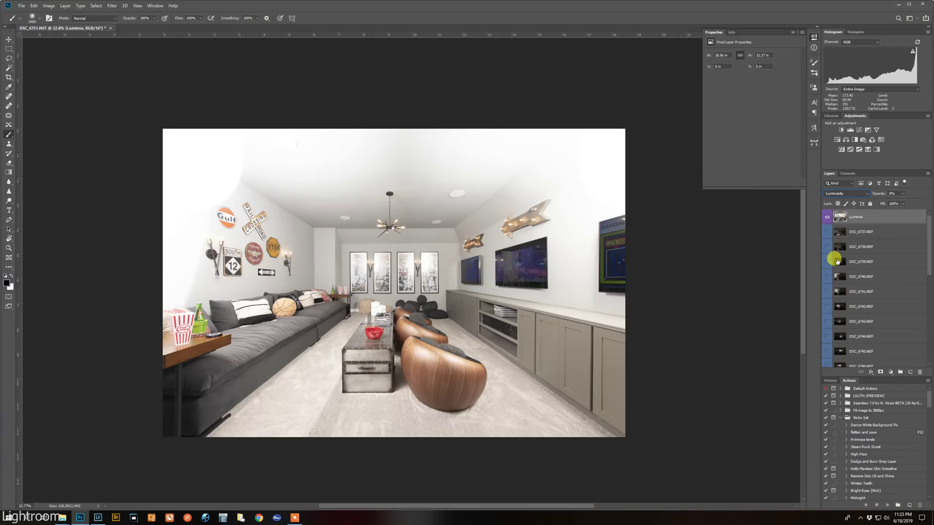
scroll(835, 263, "down", 8)
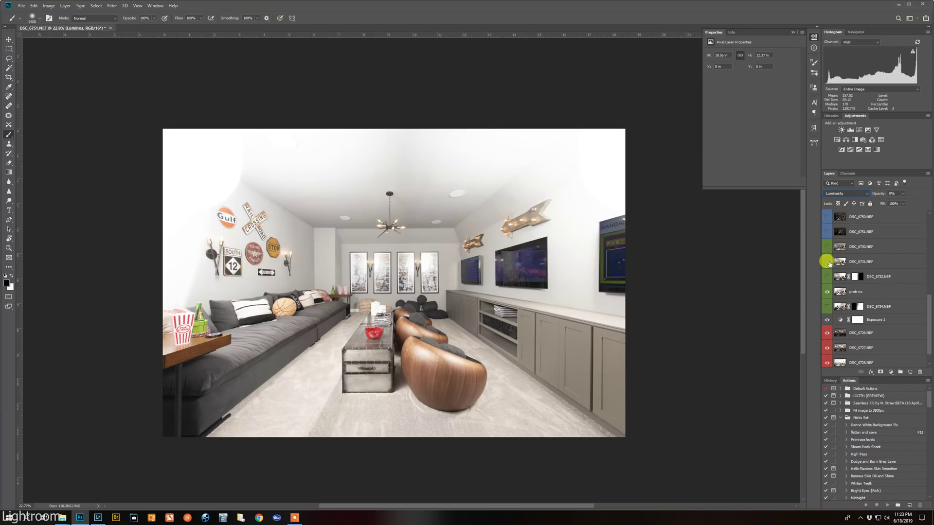
left_click(826, 261)
left_click(827, 291)
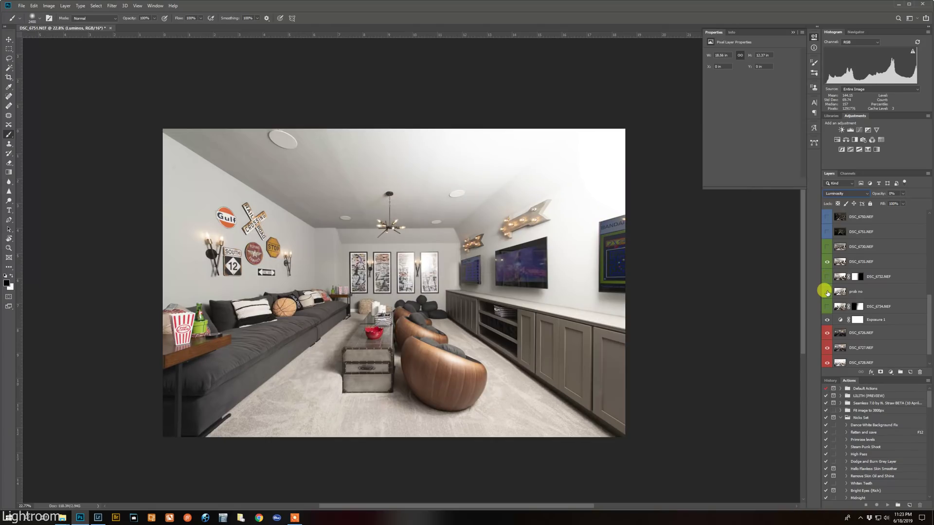
left_click(827, 291)
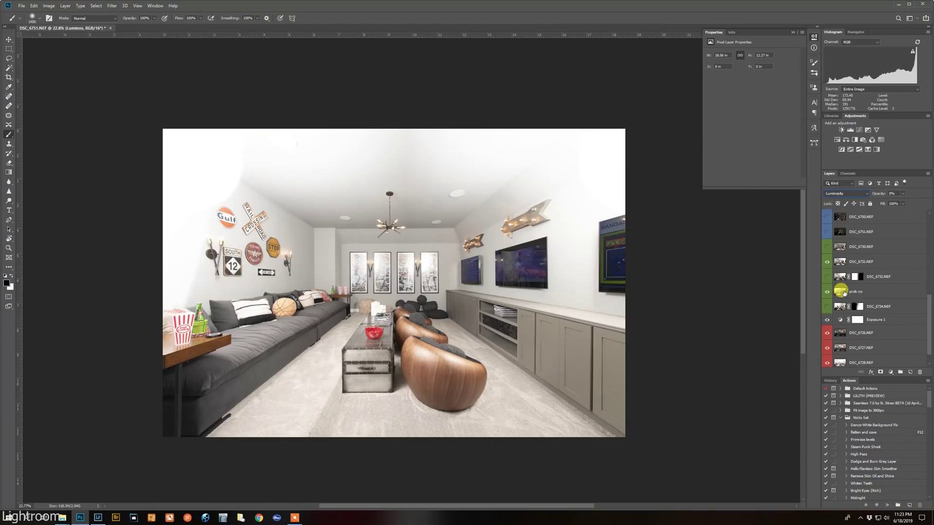
left_click(827, 277)
left_click(827, 307)
left_click(827, 291)
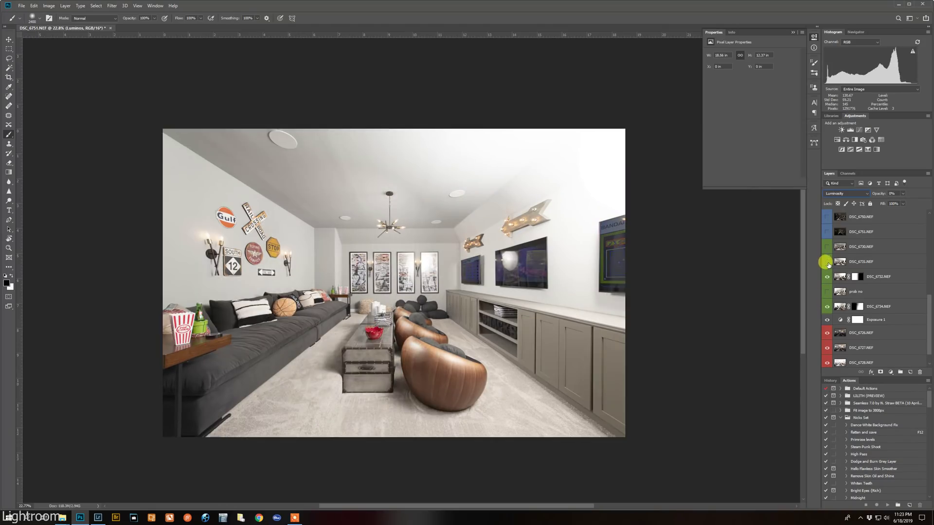
left_click(827, 262)
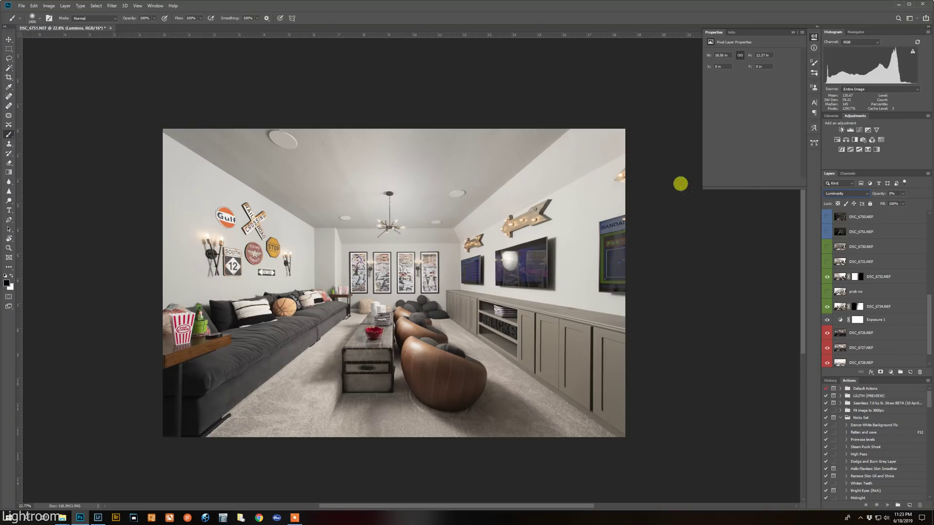
Step: Raise the Luminos layer's opacity to 28% and compare the image with and without the layer
scroll(855, 272, "up", 5)
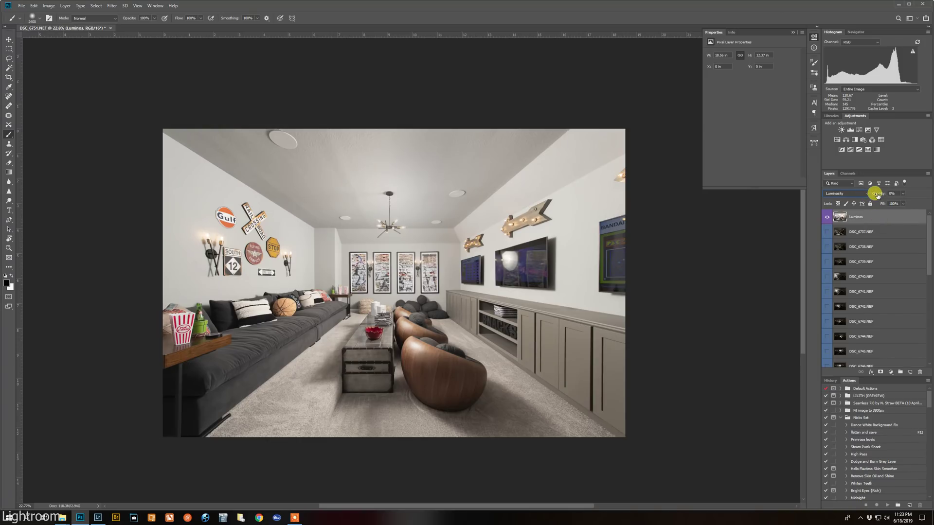
left_click_drag(878, 195, 884, 194)
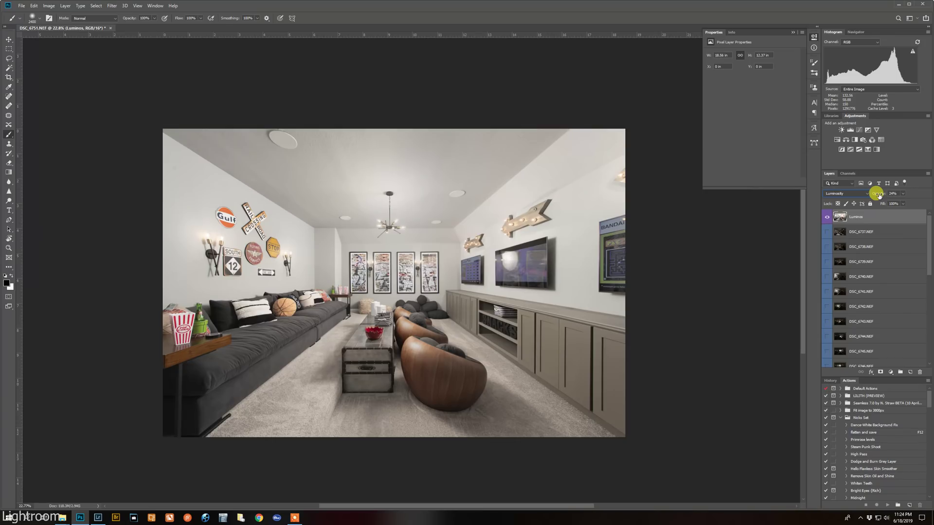
left_click_drag(880, 195, 881, 194)
left_click(825, 218)
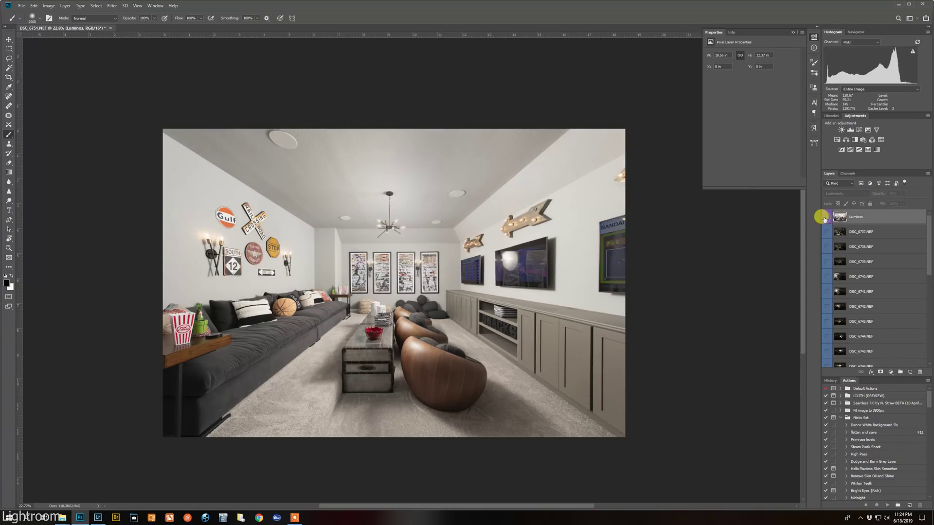
left_click(823, 218)
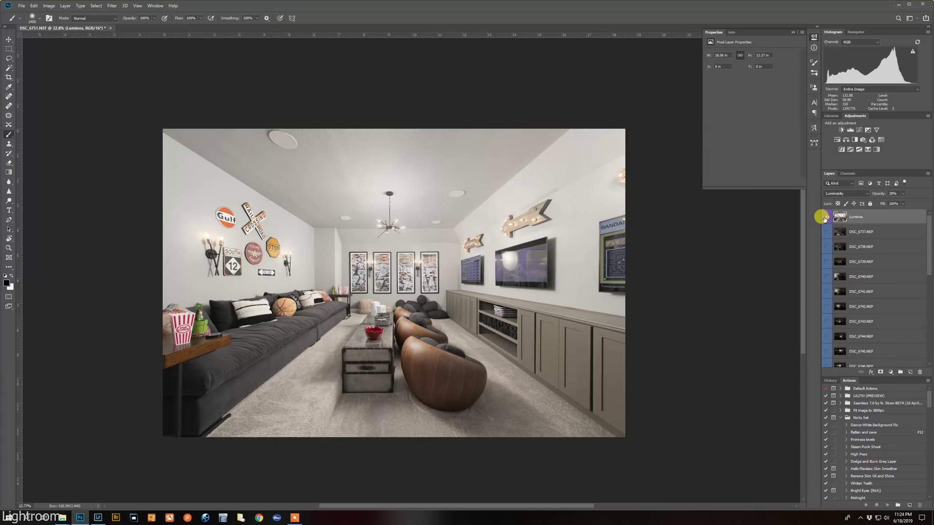
left_click(824, 218)
left_click(824, 218)
Step: Reduce the brush size to 700 px
key("bracketleft")
key("bracketleft")
key("bracketleft")
key("bracketleft")
key("bracketleft")
key("bracketleft")
key("bracketleft")
key("bracketleft")
key("bracketleft")
key("bracketleft")
key("bracketleft")
key("bracketleft")
key("bracketleft")
key("bracketleft")
key("bracketleft")
key("bracketleft")
key("bracketleft")
Step: Toggle the Luminos layer's visibility to examine its effect on the ceiling, walls and light fixtures
left_click(827, 217)
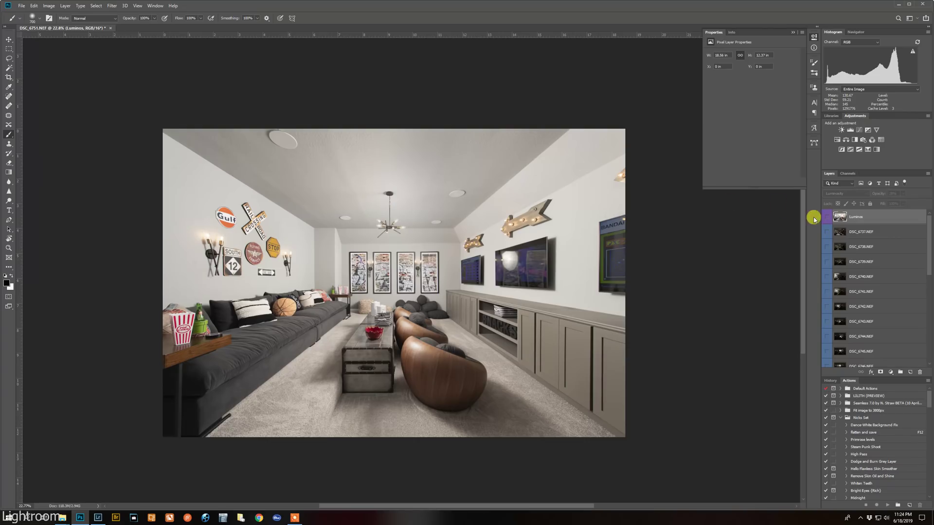
left_click(827, 217)
left_click(827, 217)
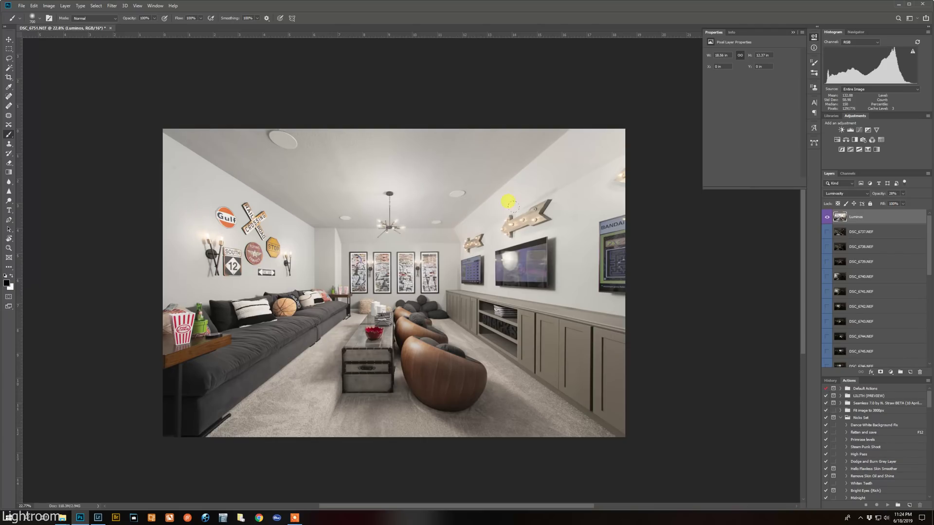
left_click(826, 216)
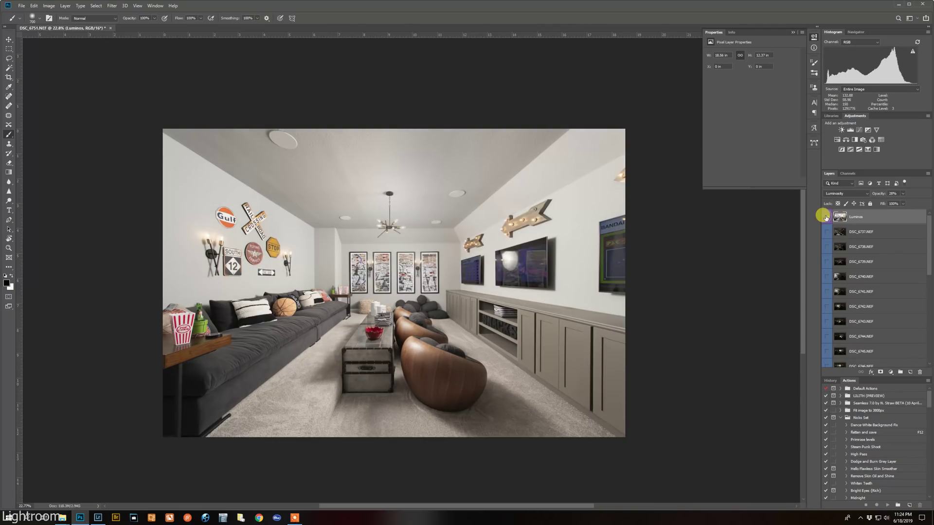
Step: Try a Levels adjustment above the Luminos layer with input levels 12 and 249, comparing the image with and without it
left_click(827, 217)
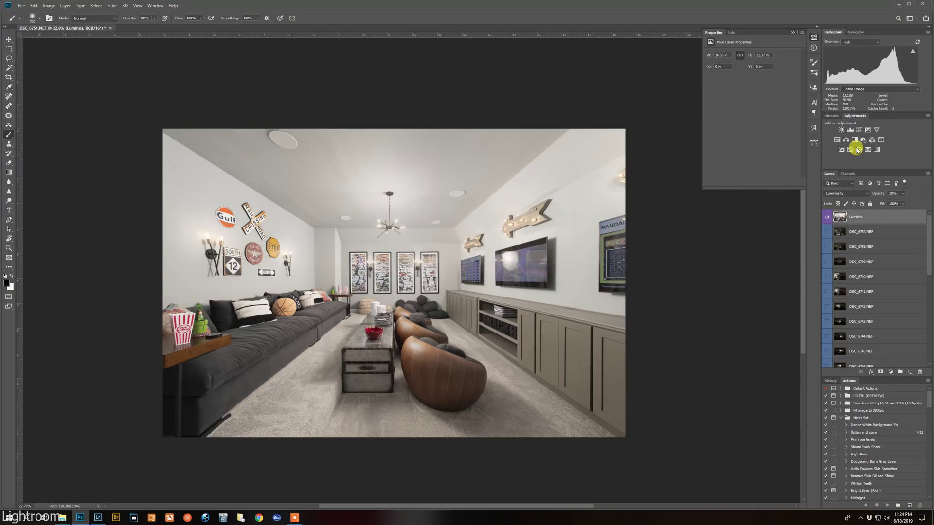
left_click(853, 130)
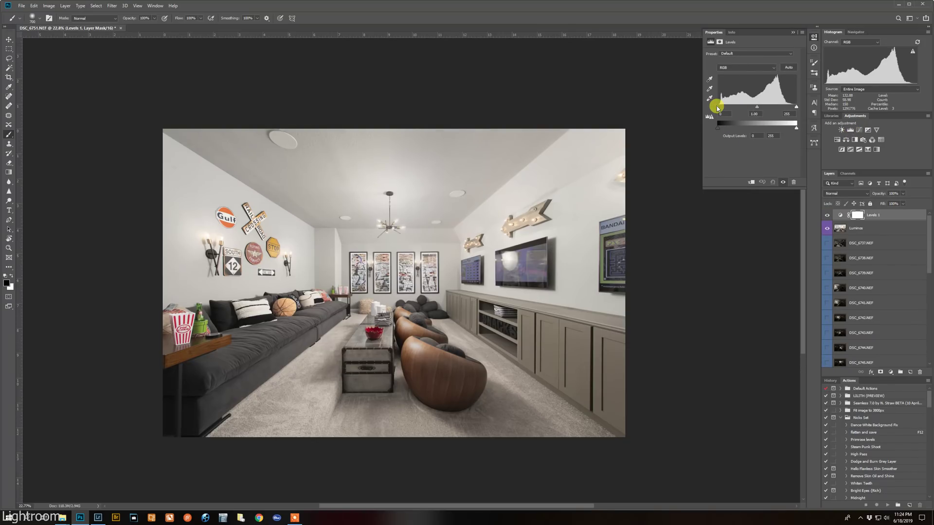
left_click_drag(716, 107, 722, 108)
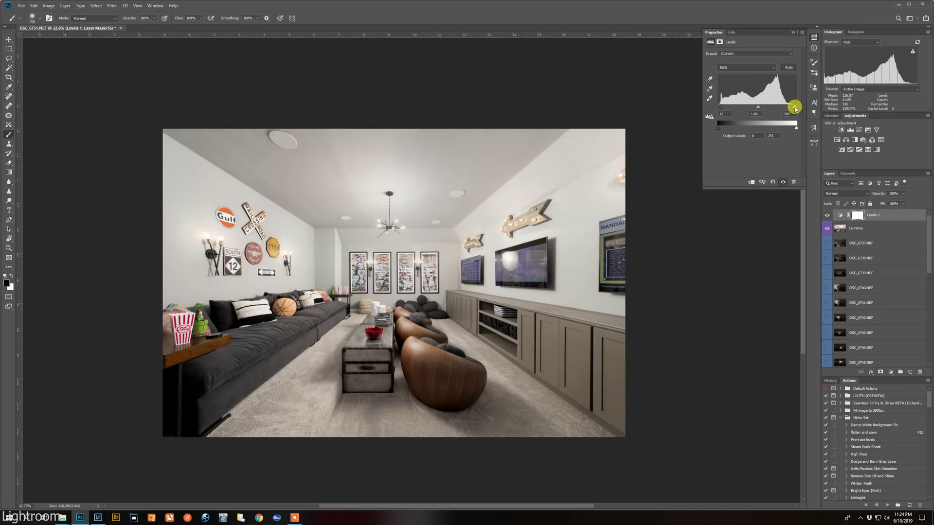
left_click(827, 215)
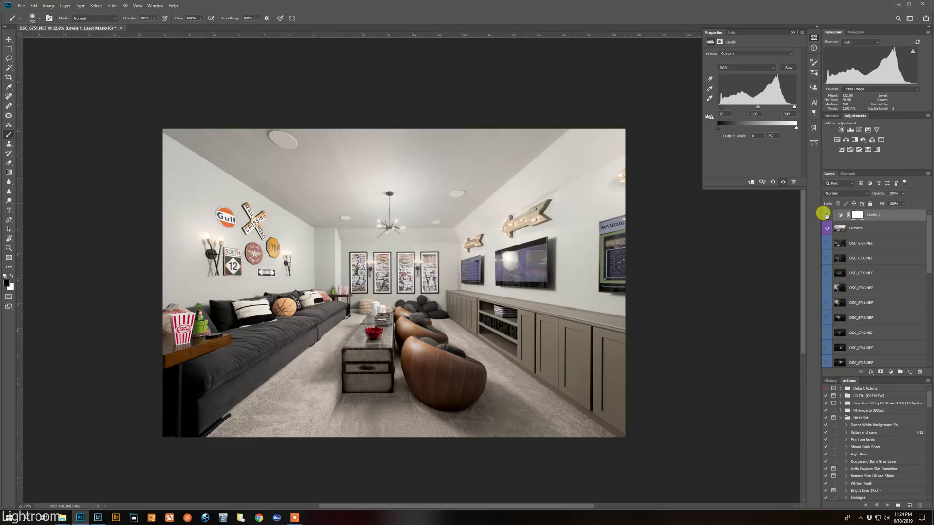
left_click(826, 215)
left_click(826, 215)
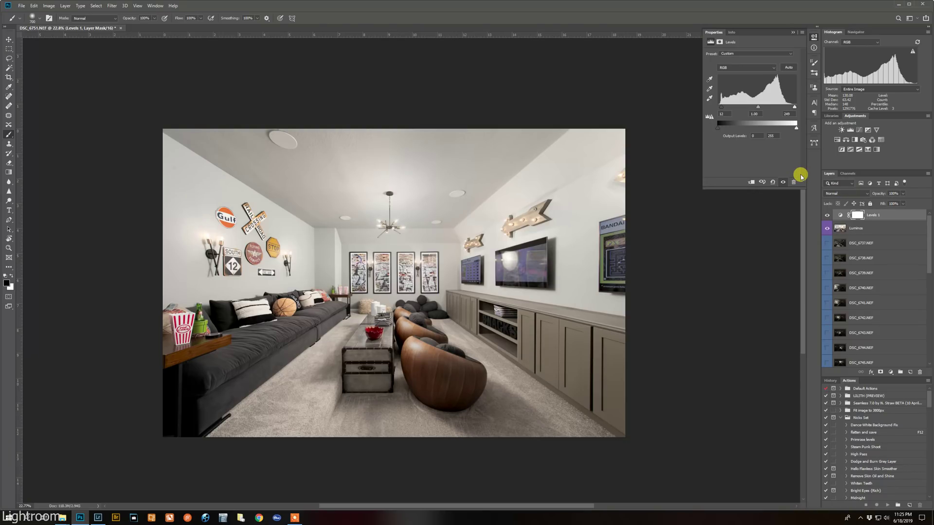
Step: Delete the Levels adjustment layer and hide the Luminos layer
right_click(897, 217)
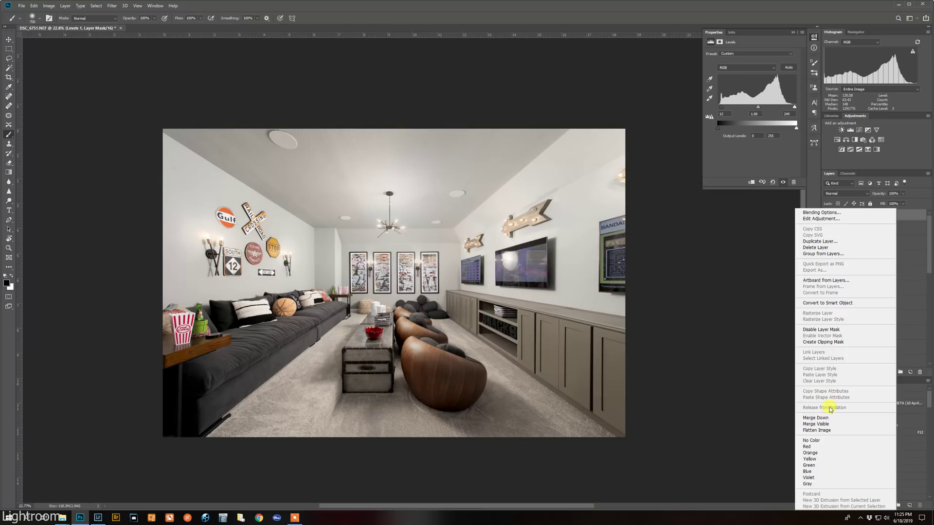
left_click(873, 248)
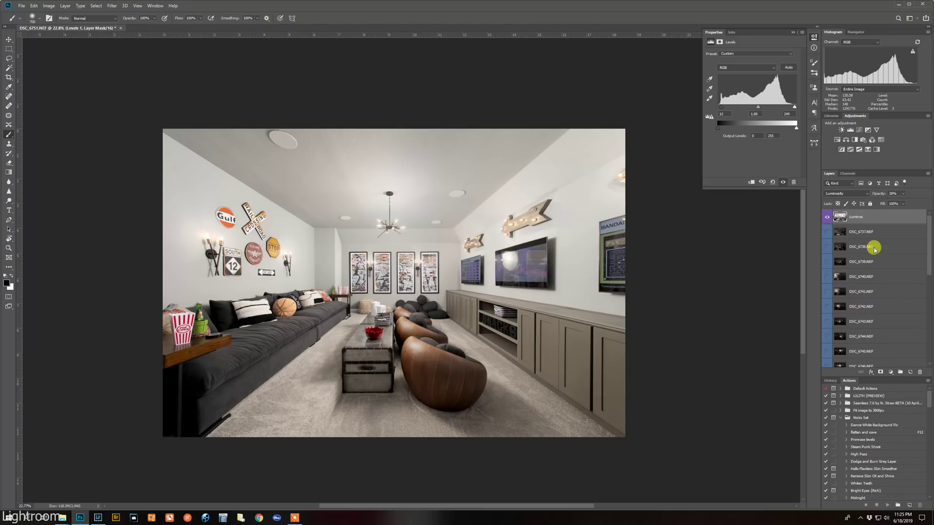
left_click(827, 217)
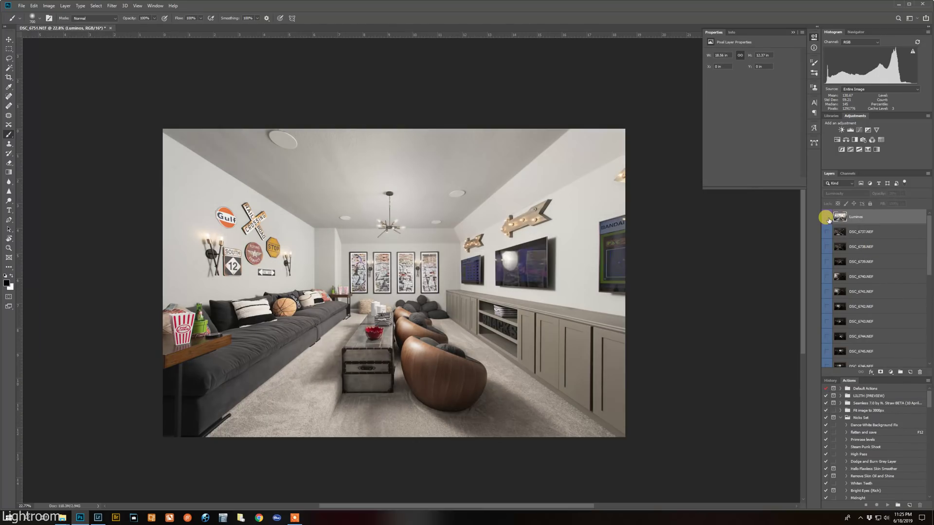
Step: Toggle flash layer DSC_6731.NEF on and off to examine its effect on the furniture, carpet and window-side wall brightness
scroll(847, 273, "down", 3)
scroll(849, 283, "down", 3)
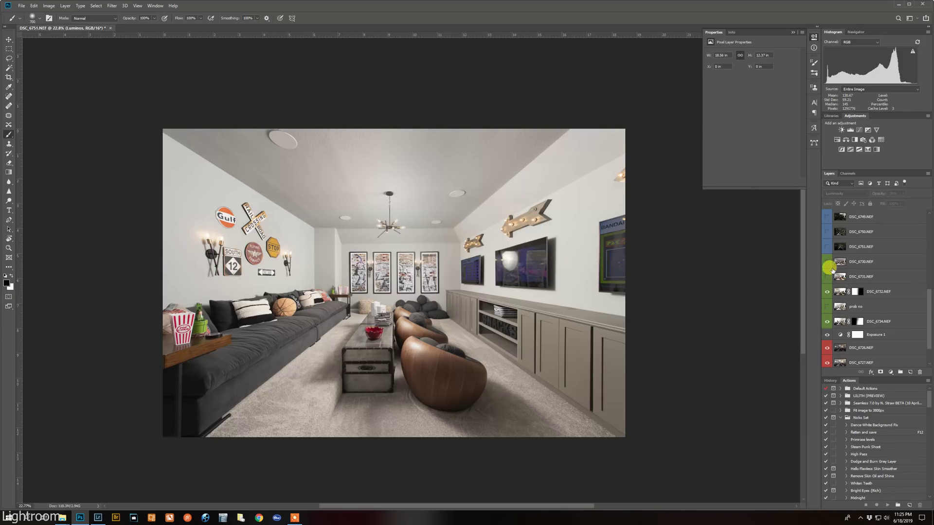
left_click(827, 276)
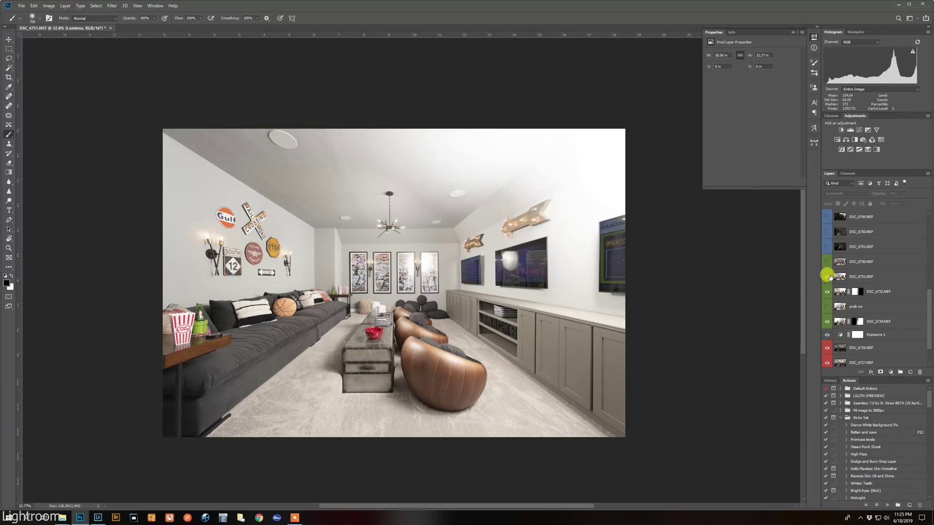
left_click(827, 276)
left_click(828, 276)
left_click(827, 276)
left_click(828, 276)
left_click(827, 276)
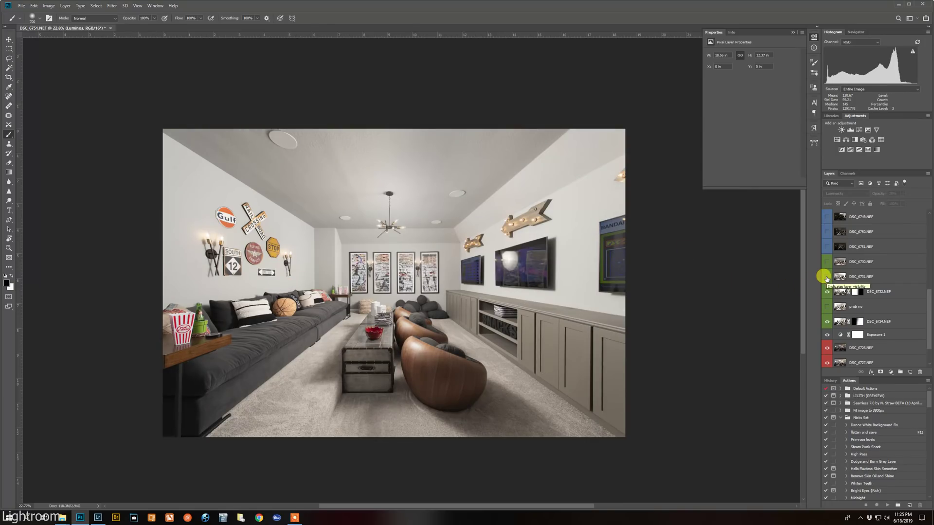
left_click(826, 277)
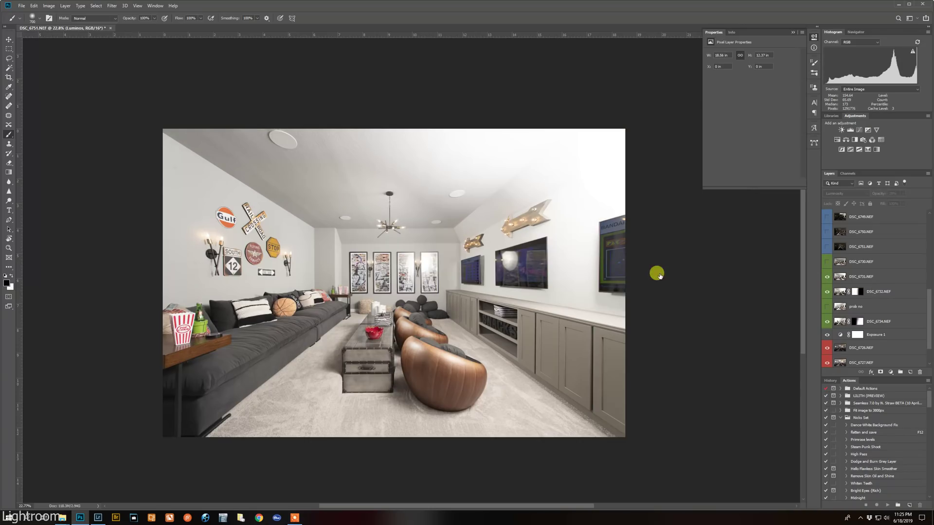
left_click(827, 277)
left_click(826, 276)
left_click(827, 276)
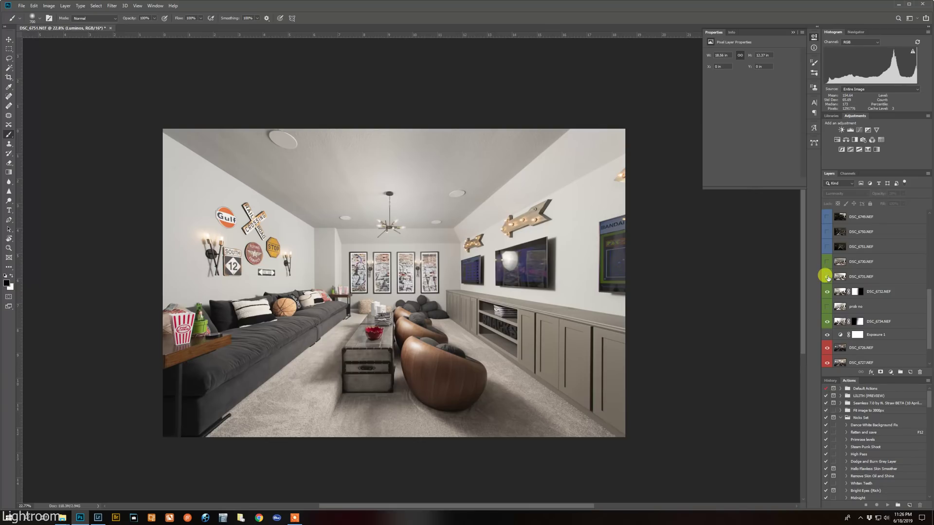
left_click(827, 277)
left_click(827, 277)
left_click(827, 277)
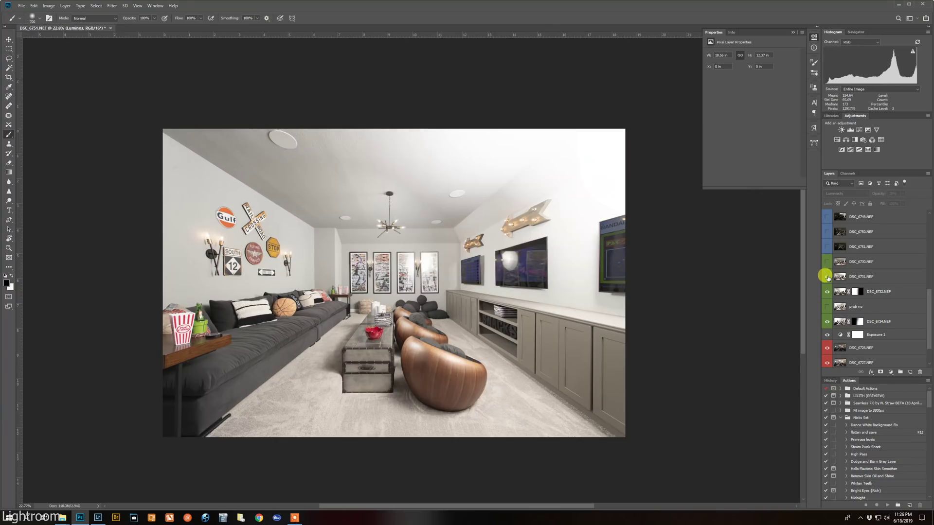
left_click(827, 277)
left_click(826, 277)
Step: Select flash layer DSC_6731.NEF and leave it shown after comparing the trunk table and wooden chairs with and without it
left_click(846, 276)
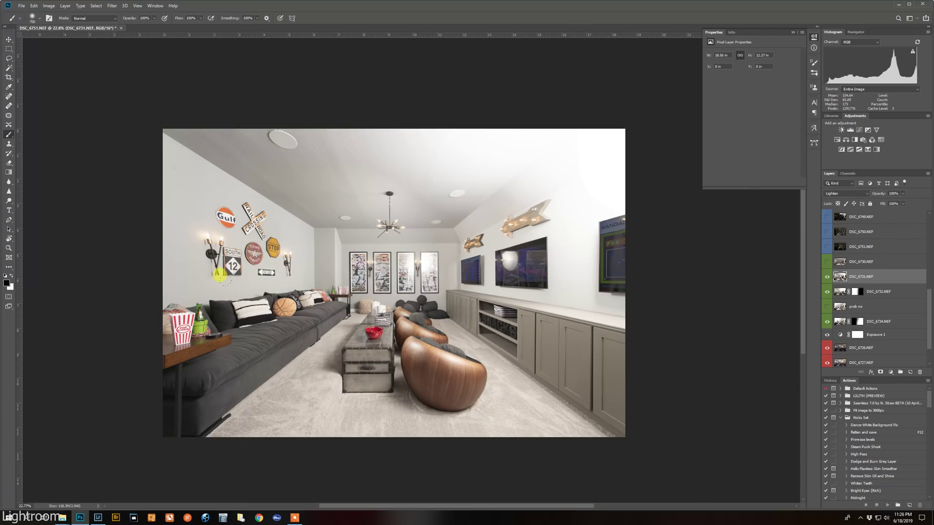
left_click(827, 276)
left_click(826, 276)
left_click(826, 276)
left_click(826, 276)
left_click(826, 276)
left_click(826, 276)
left_click(826, 277)
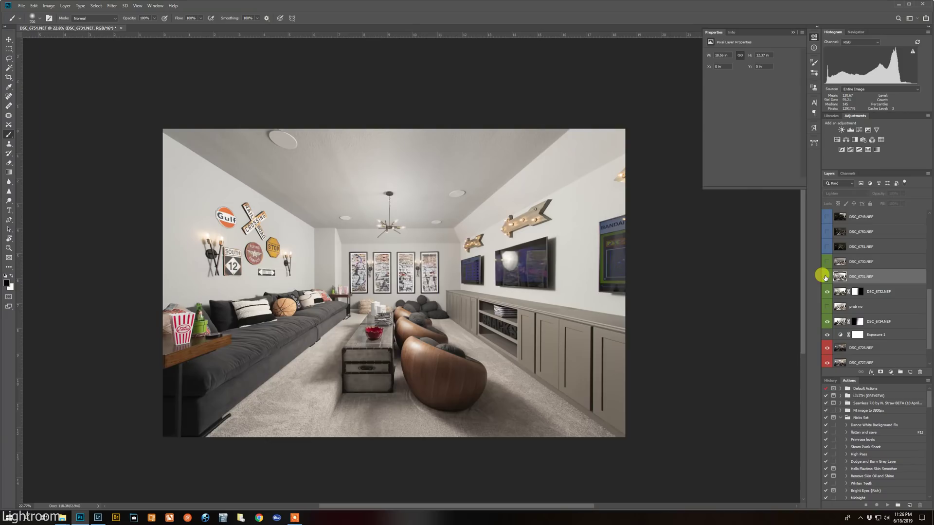
left_click(825, 277)
left_click(825, 277)
left_click(826, 278)
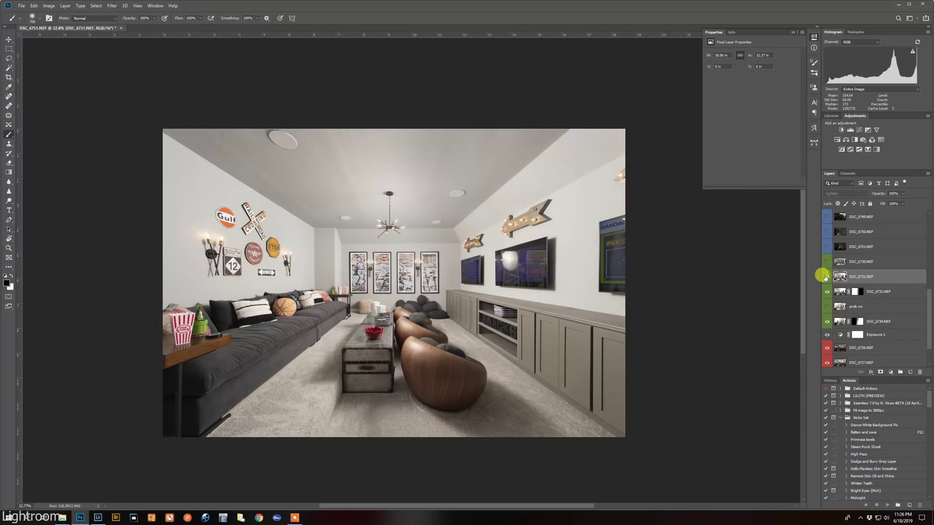
left_click(825, 277)
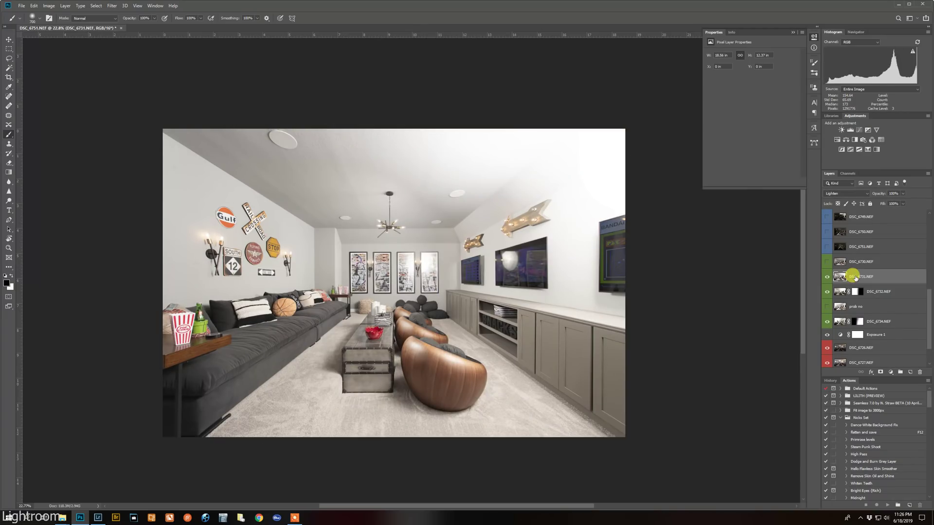
Step: Add a black mask to DSC_6731.NEF and compare the image with the mask disabled and enabled
left_click(880, 372, "alt")
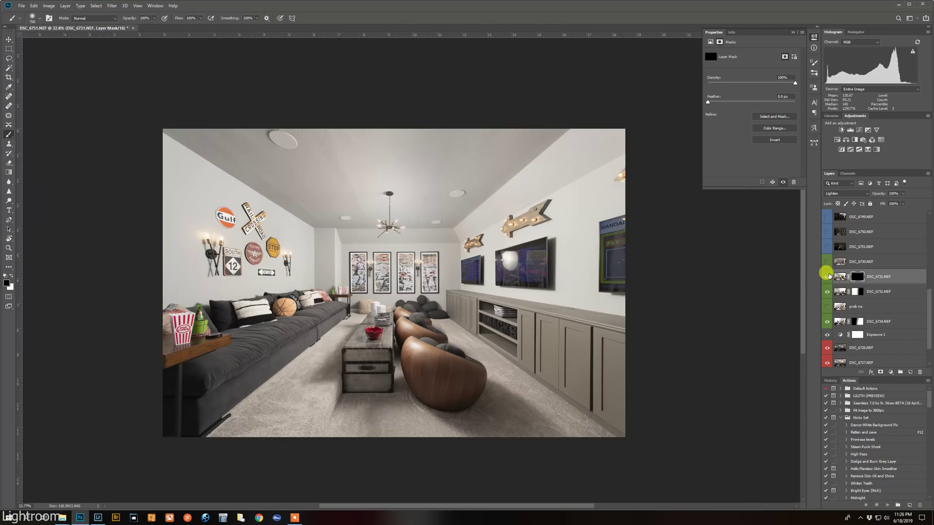
left_click(859, 280, "shift")
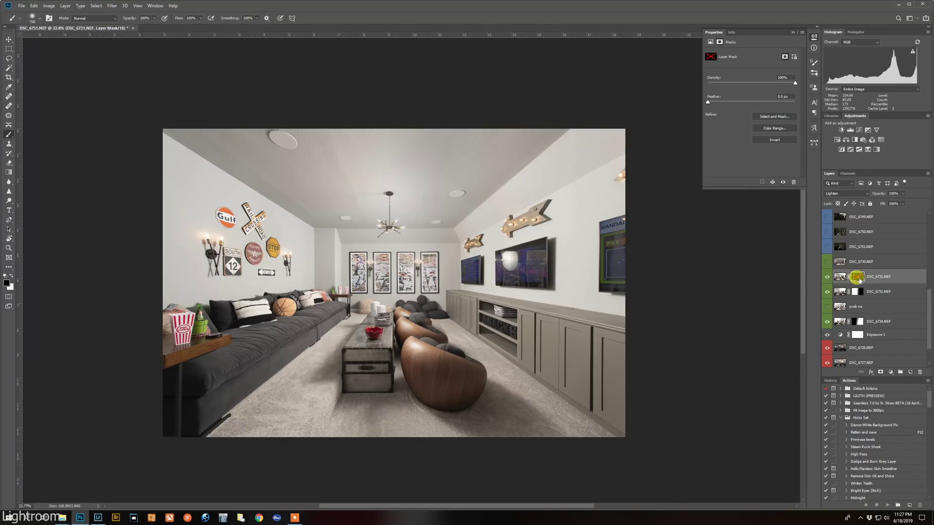
left_click(859, 279, "shift")
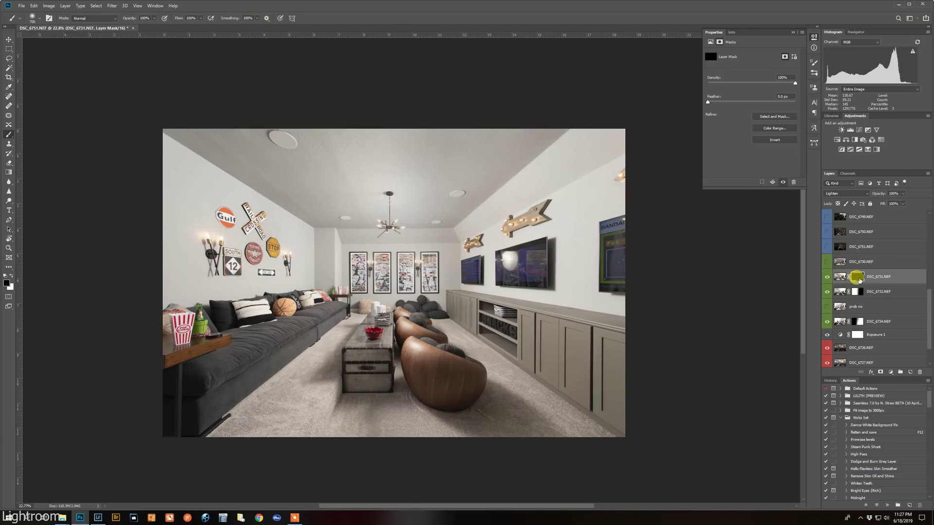
left_click(859, 280, "shift")
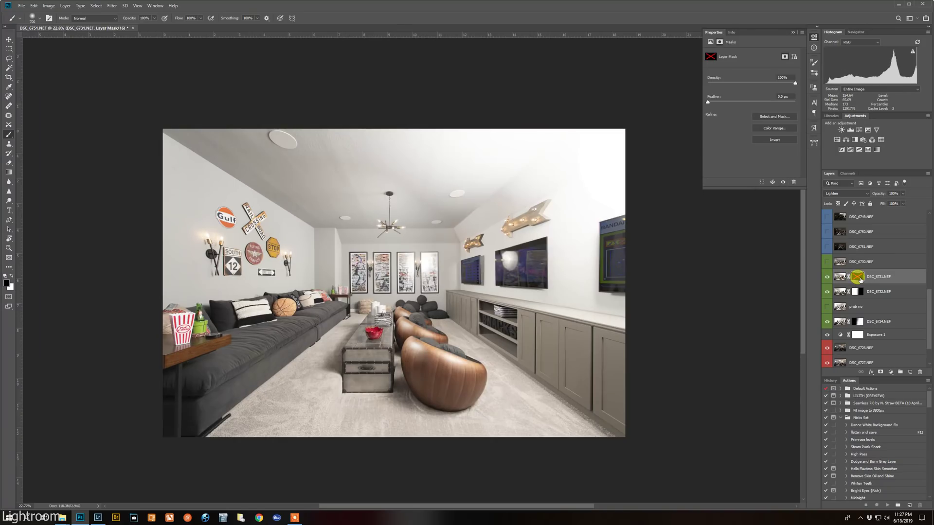
left_click(859, 279, "shift")
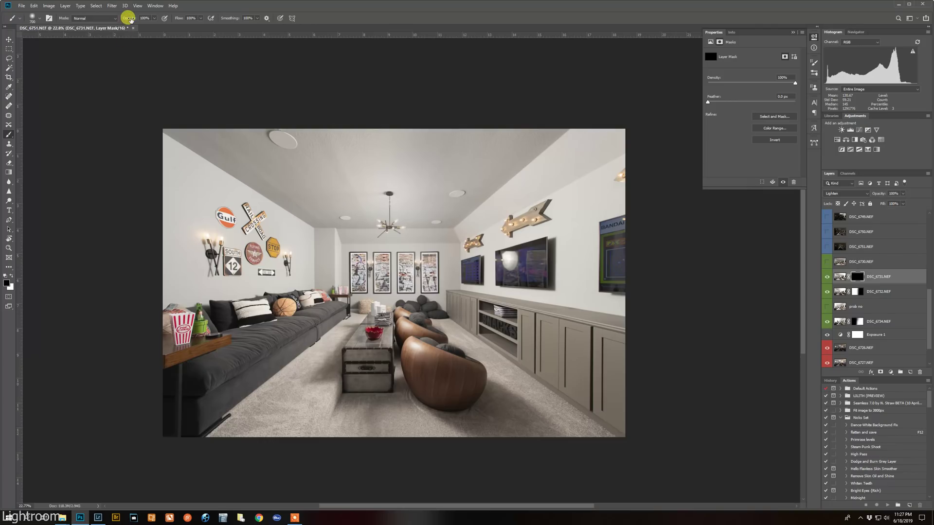
Step: Set the brush opacity to 38% and paint white on the DSC_6731.NEF mask over the trunk table and red bowl
left_click_drag(130, 19, 115, 18)
left_click_drag(108, 11, 107, 11)
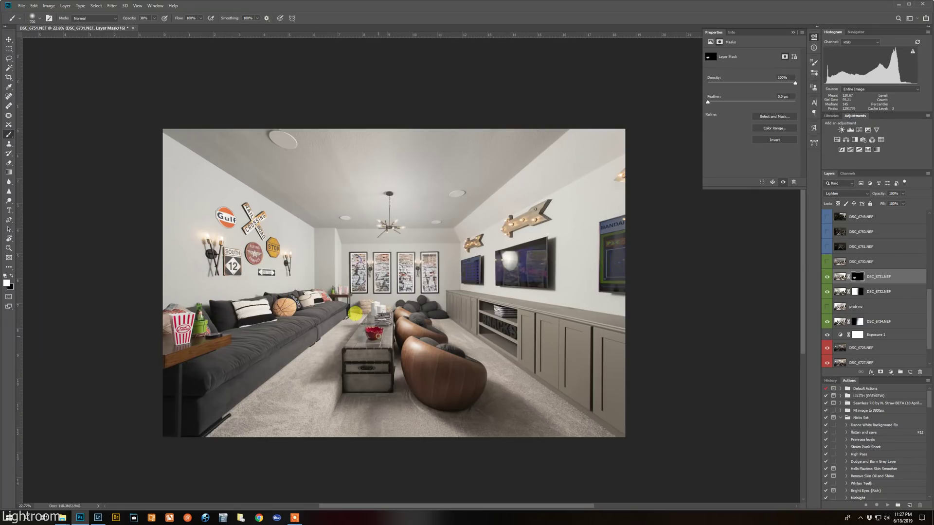
scroll(353, 312, "up", 5)
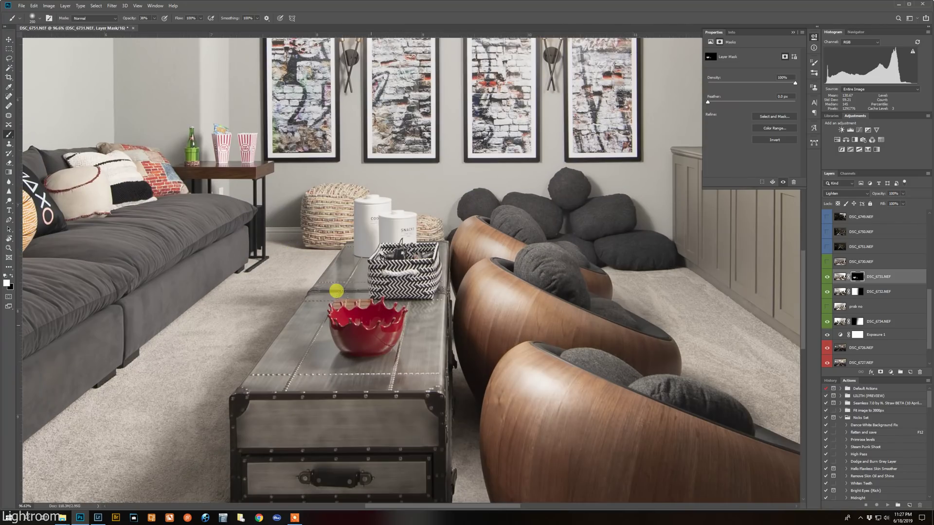
key("bracketleft")
key("bracketleft")
key("bracketleft")
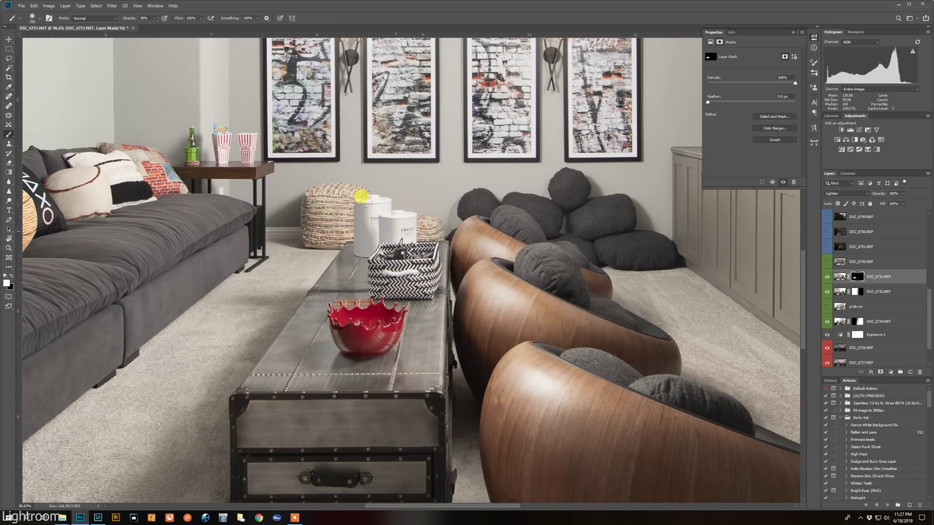
scroll(384, 200, "down", 8)
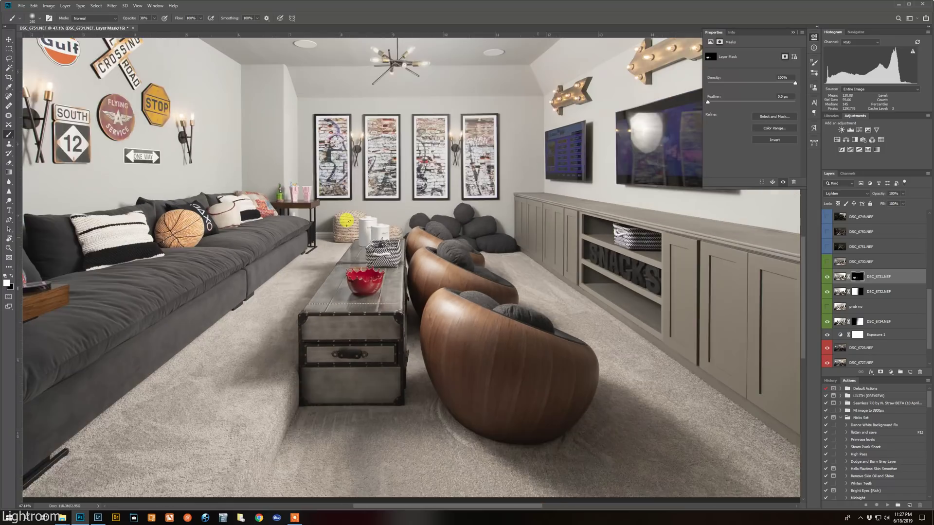
Step: Enlarge the brush to 1000 px and paint the DSC_6731.NEF flash light onto the front wooden chair through the mask
key("bracketright")
key("bracketright")
key("bracketright")
key("bracketright")
key("bracketright")
key("bracketright")
key("bracketright")
key("bracketright")
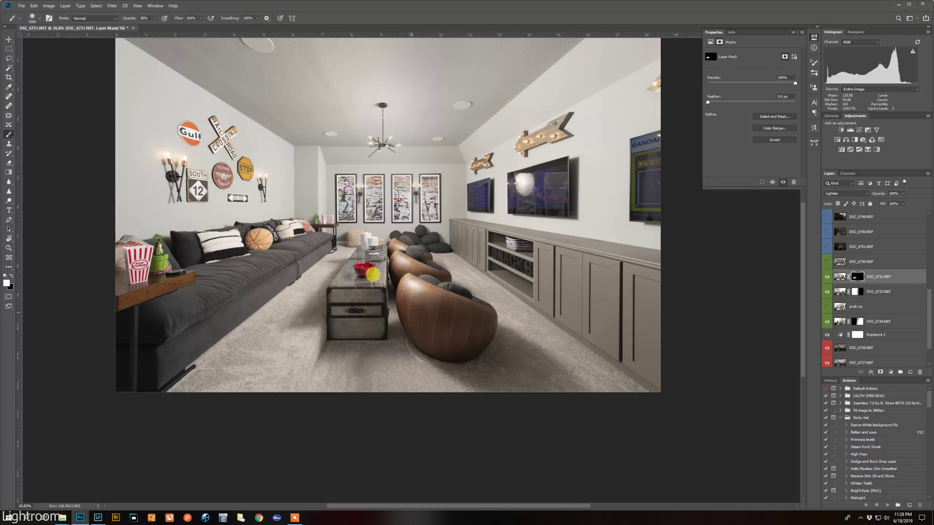
scroll(337, 328, "down", 2)
scroll(350, 219, "up", 3)
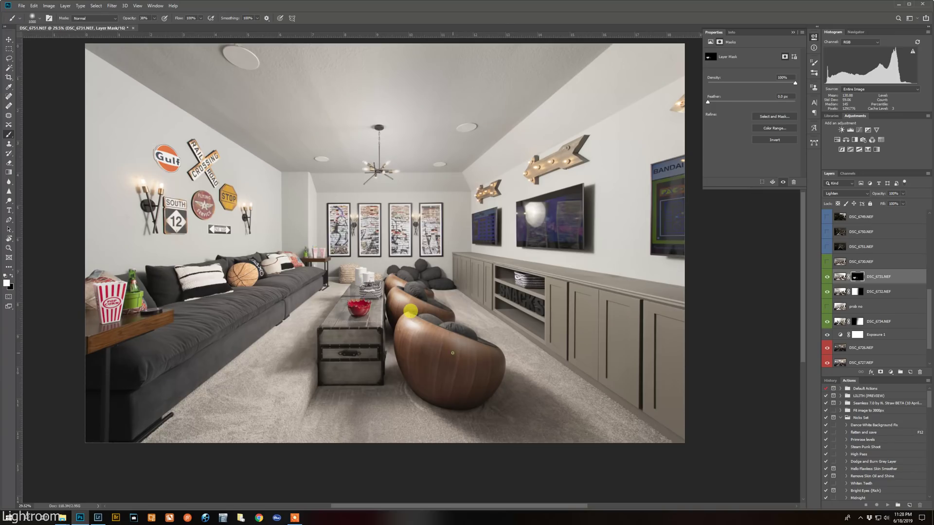
key("bracketleft")
key("bracketleft")
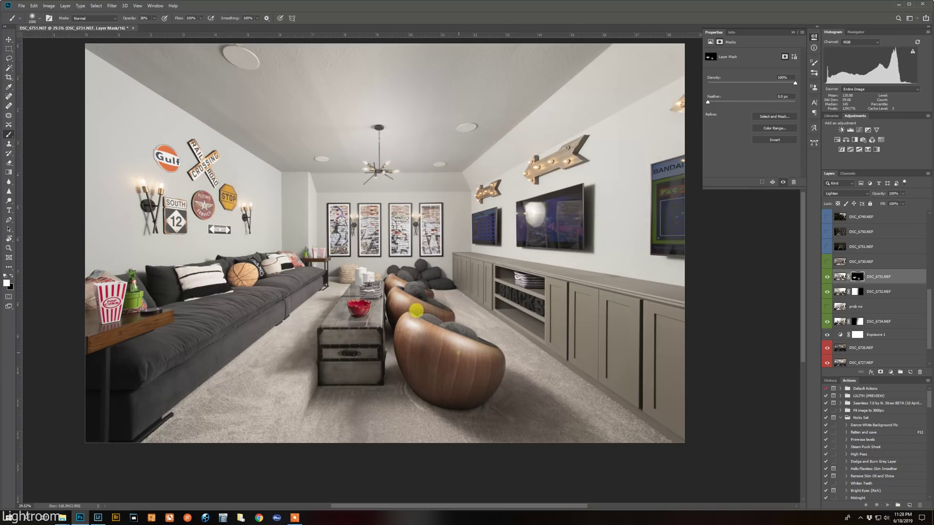
Step: Reduce the brush size and touch up the DSC_6731.NEF mask around the chairs and cabinets, switching between black and white paint
key("bracketleft")
key("bracketleft")
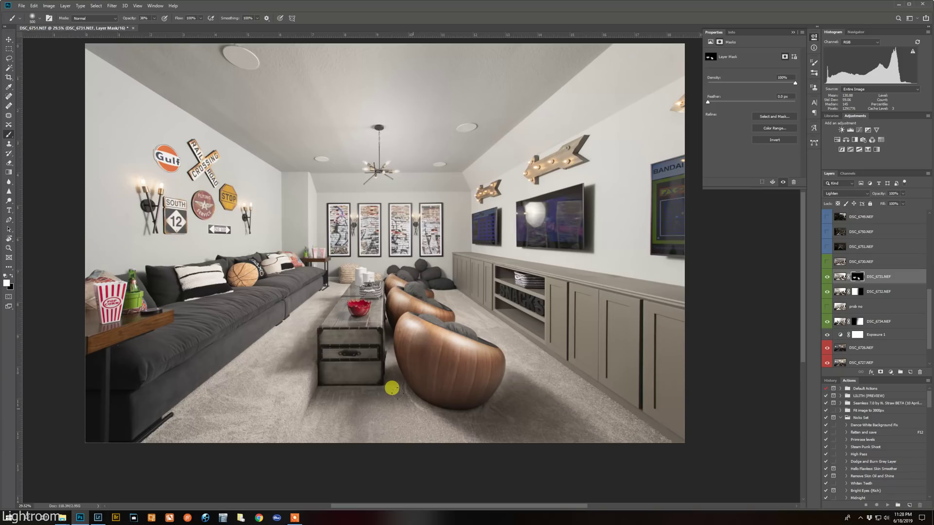
key("x")
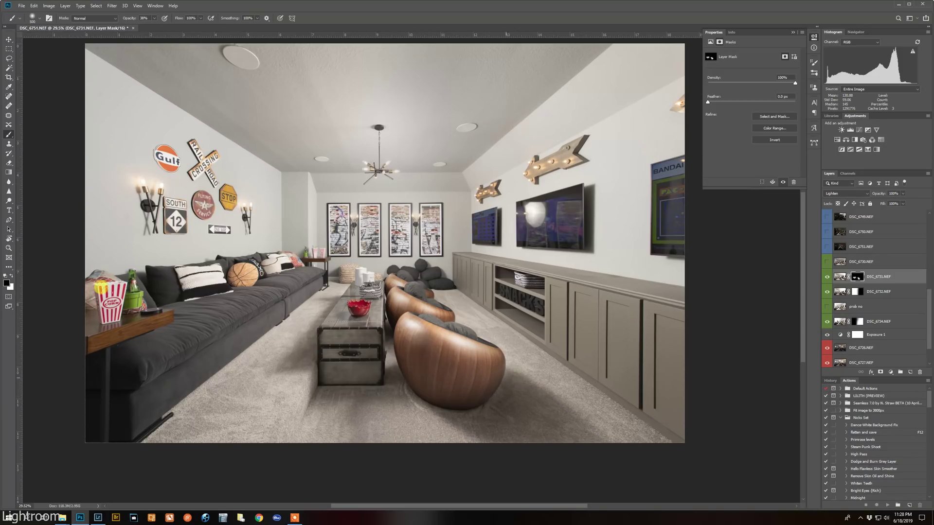
left_click(12, 275)
left_click(12, 276)
scroll(358, 327, "down", 1)
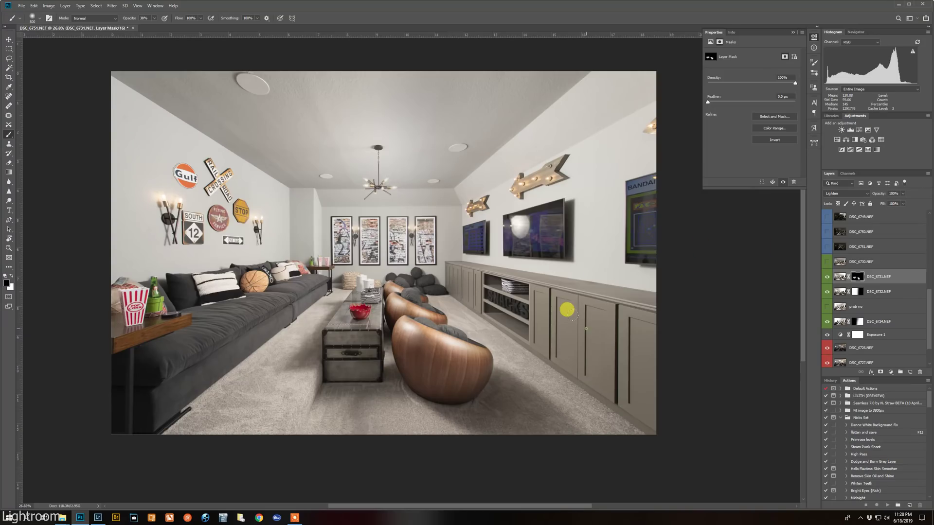
key("x")
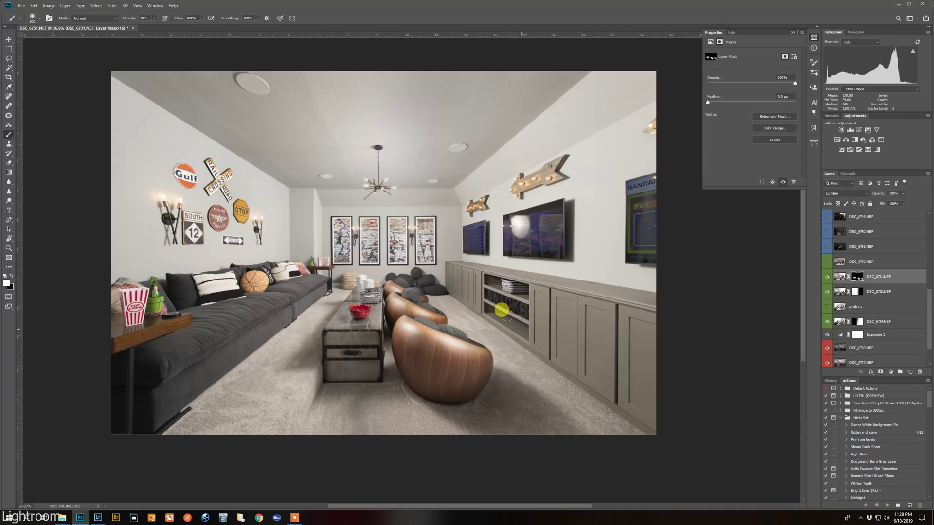
Step: Show flash layer DSC_6730.NEF and compare the image with and without it
left_click(827, 261)
left_click(827, 261)
left_click(827, 262)
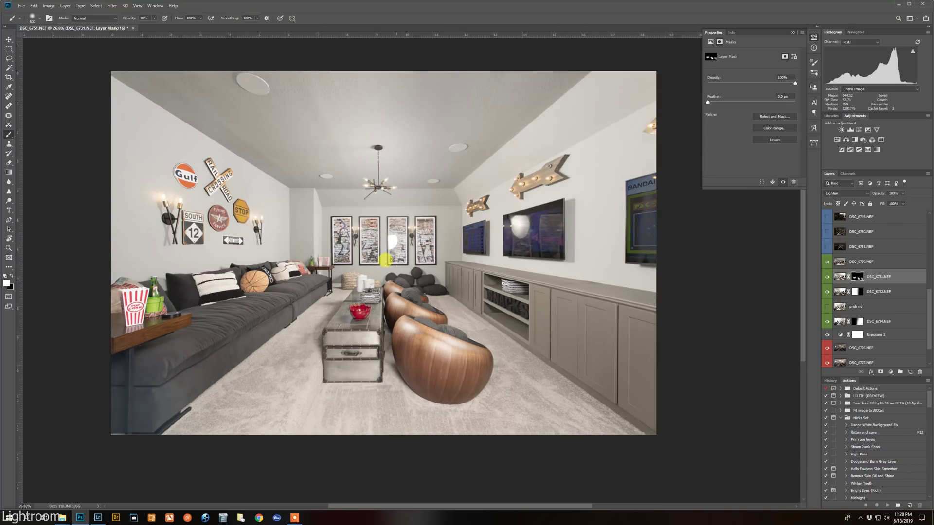
Step: Toggle flash layers DSC_6730.NEF and DSC_6731.NEF to compare their effect on the sofa, carpet and trunk table
left_click(827, 262)
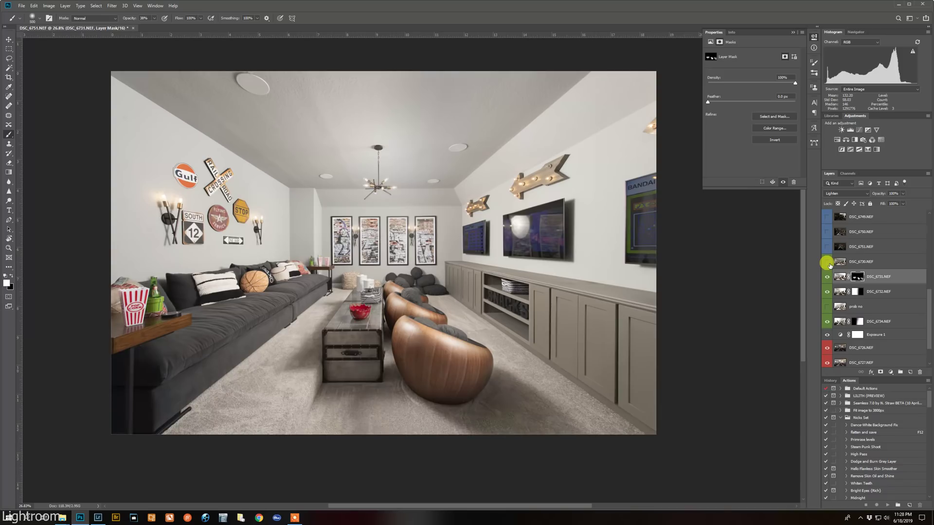
left_click(827, 262)
left_click(827, 262)
left_click(827, 263)
left_click(827, 262)
left_click(827, 263)
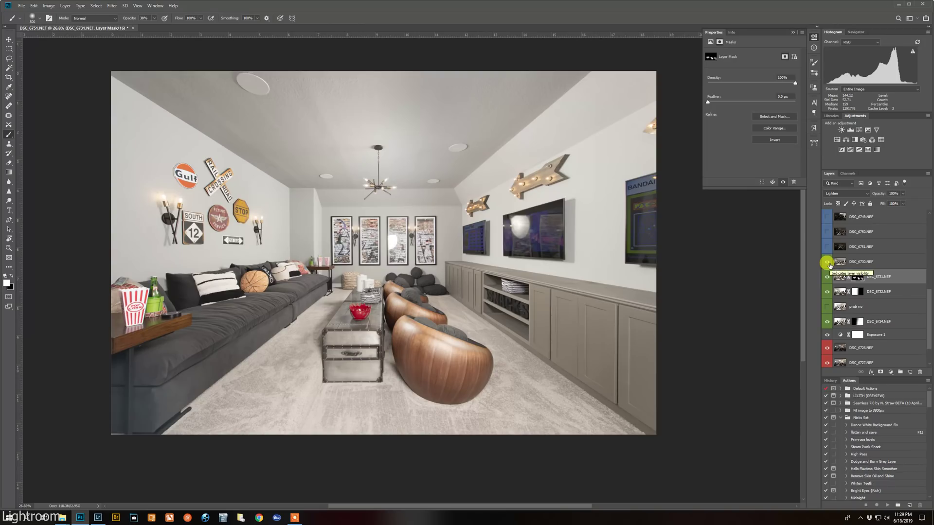
left_click(827, 263)
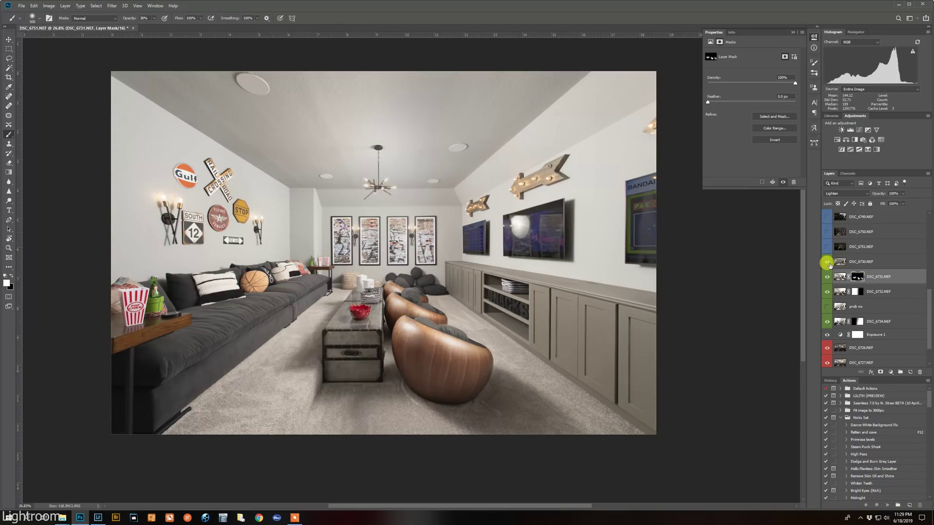
left_click(827, 262)
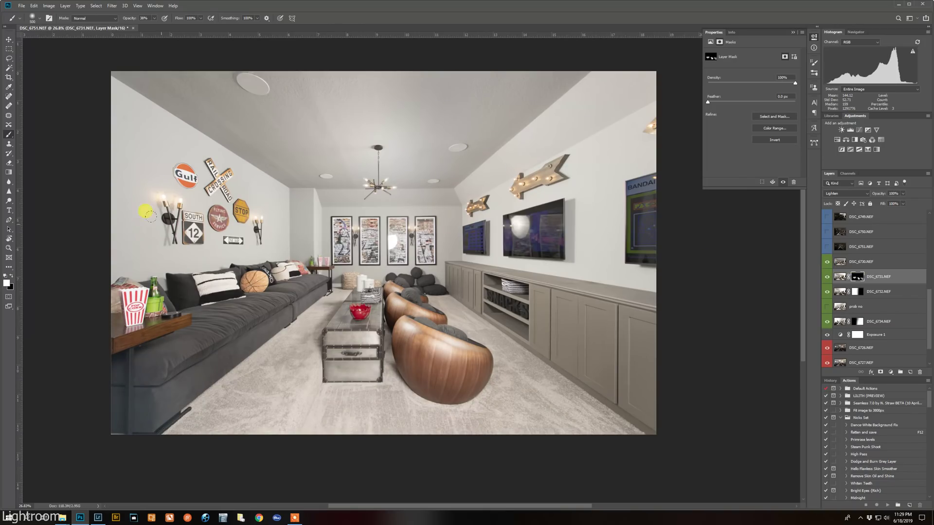
left_click(827, 276)
left_click(827, 277)
left_click(827, 263)
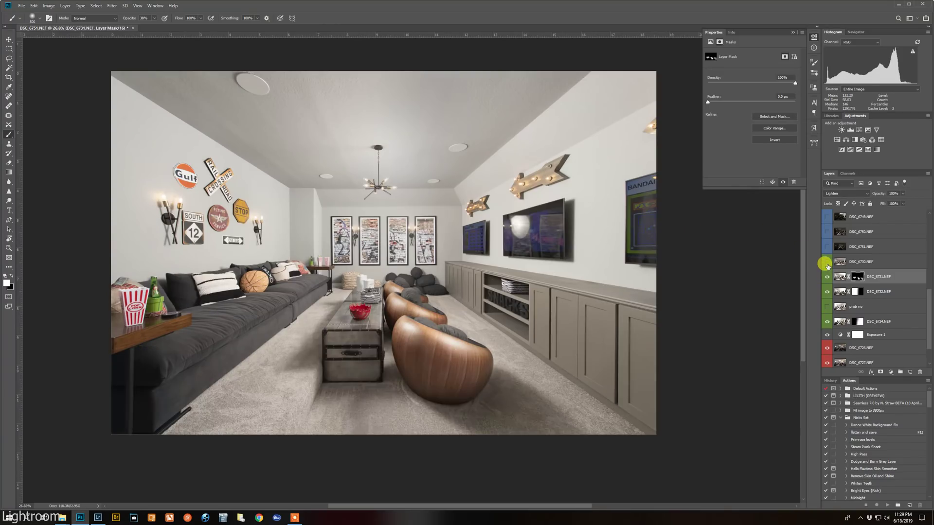
left_click(827, 263)
left_click(827, 263)
left_click(826, 263)
left_click(826, 264)
Step: Add a black mask to DSC_6730.NEF and paint white at 38% opacity around the wall sconce beside the South 12 sign
left_click(858, 262)
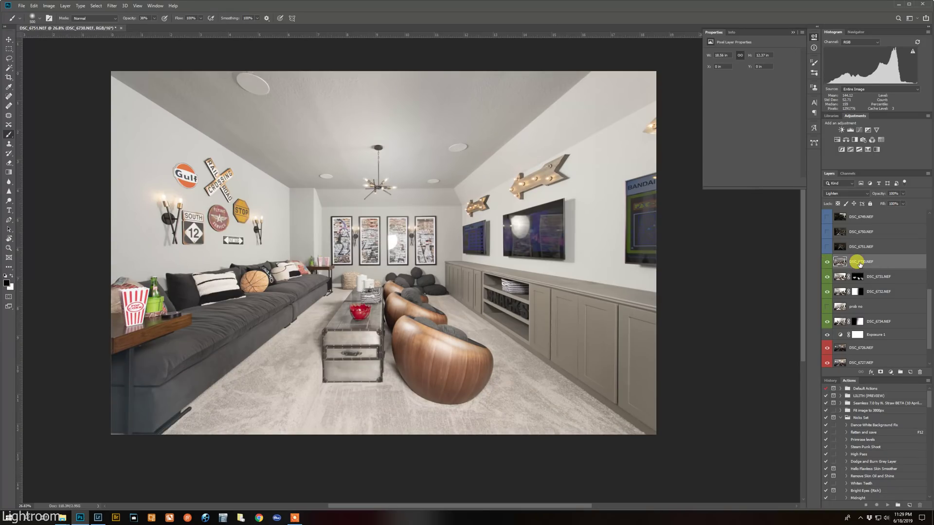
left_click(880, 372, "alt")
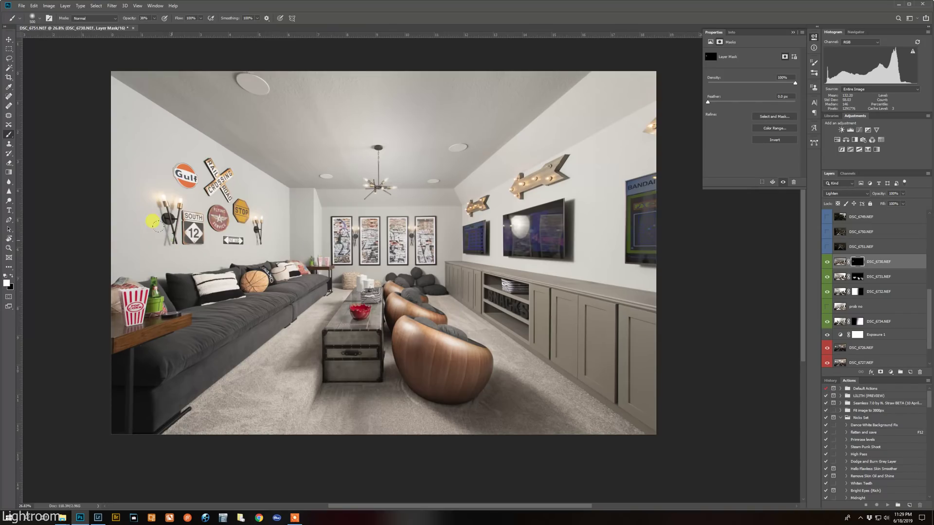
mouse_move(161, 225)
left_mouse_down()
mouse_move(256, 227)
mouse_move(242, 209)
mouse_move(200, 205)
mouse_move(174, 216)
left_mouse_up()
Step: Inspect handheld-light layer DSC_6751.NEF both over the composite and on its own
scroll(842, 290, "up", 1)
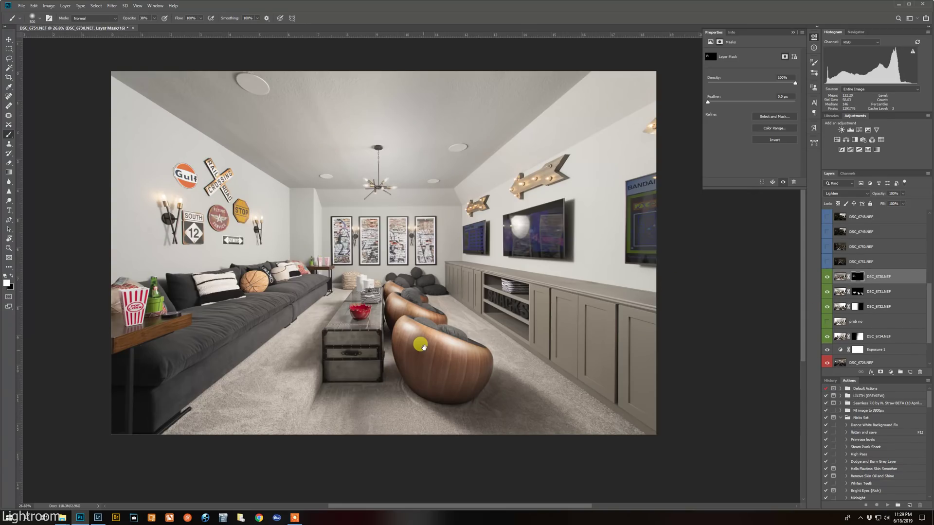
left_click_drag(421, 347, 422, 367)
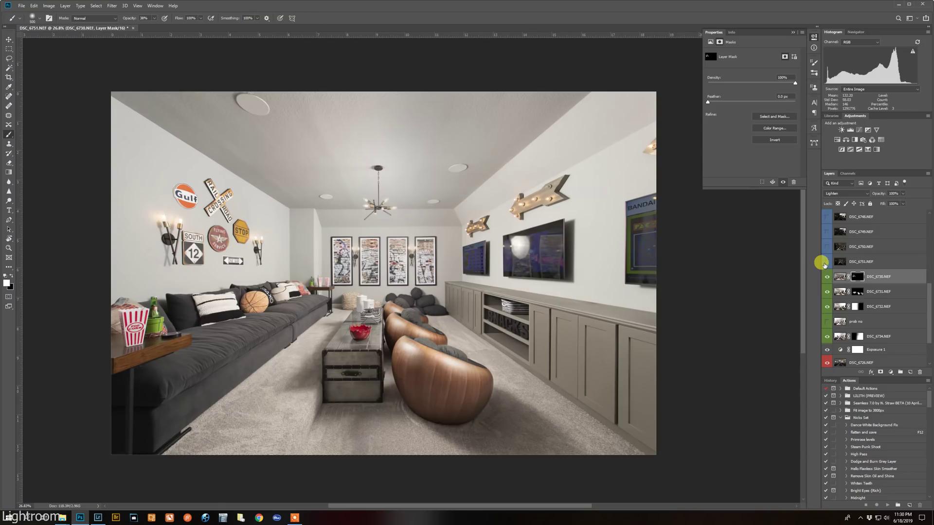
left_click(825, 263)
scroll(338, 295, "up", 5)
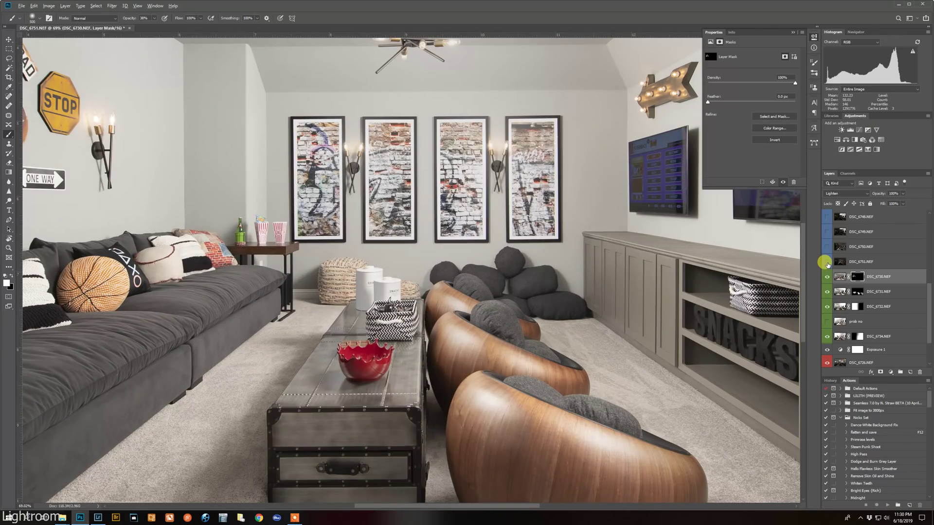
left_click(827, 263, "alt")
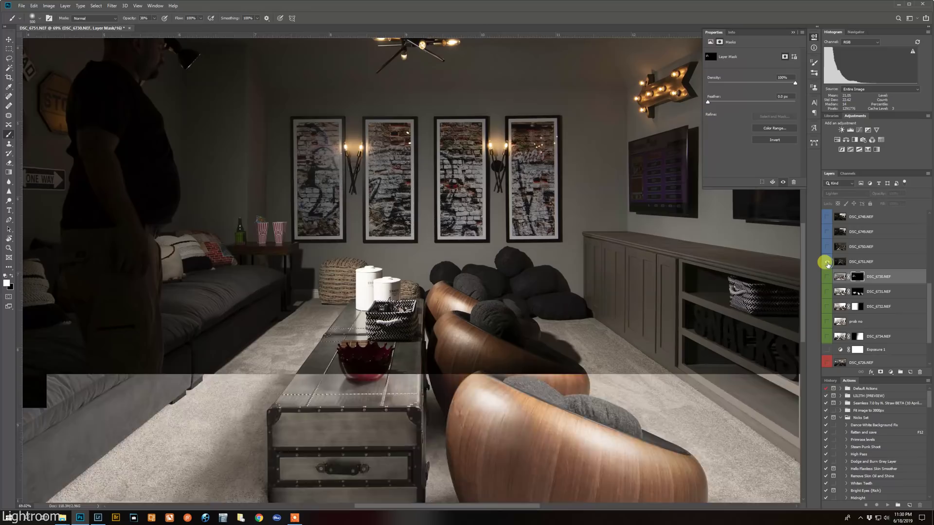
scroll(428, 294, "down", 5)
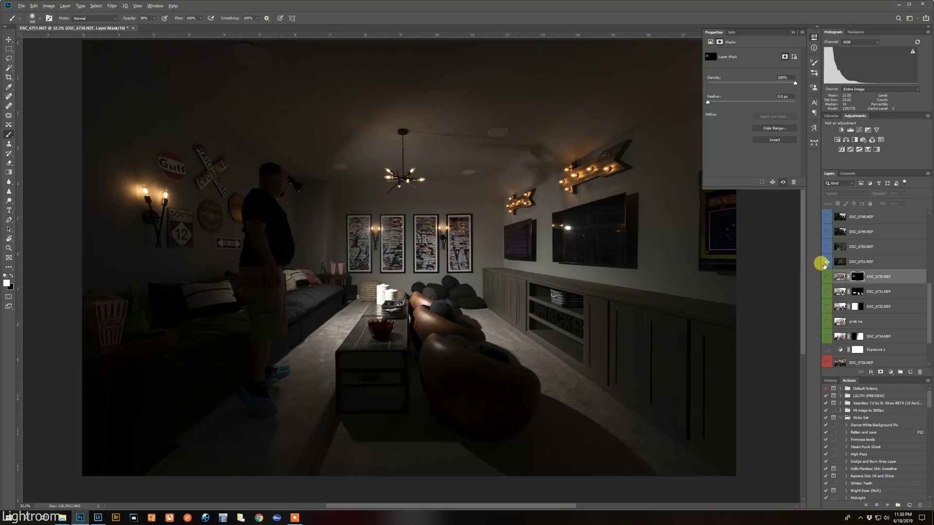
left_click(826, 263, "alt")
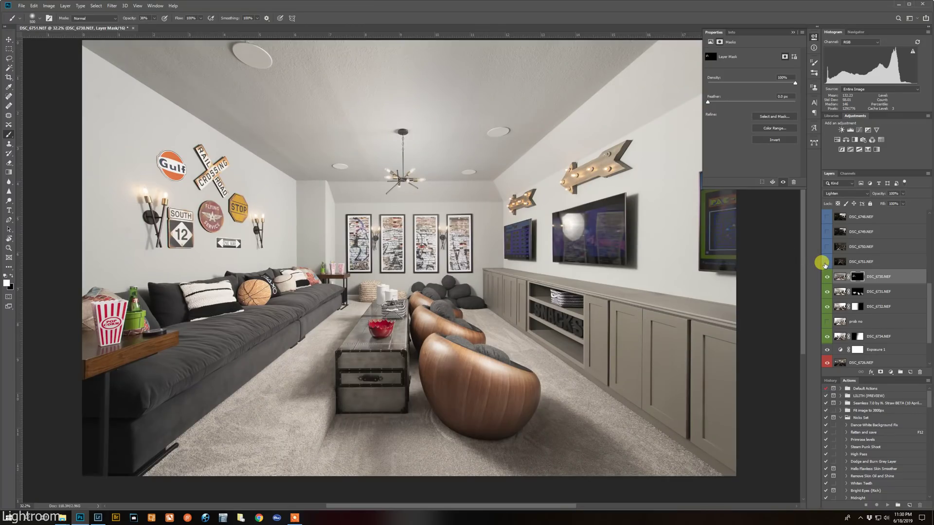
Step: Show layer DSC_6751.NEF, lower its opacity to 79%, and compare the image with and without it
left_click(856, 263)
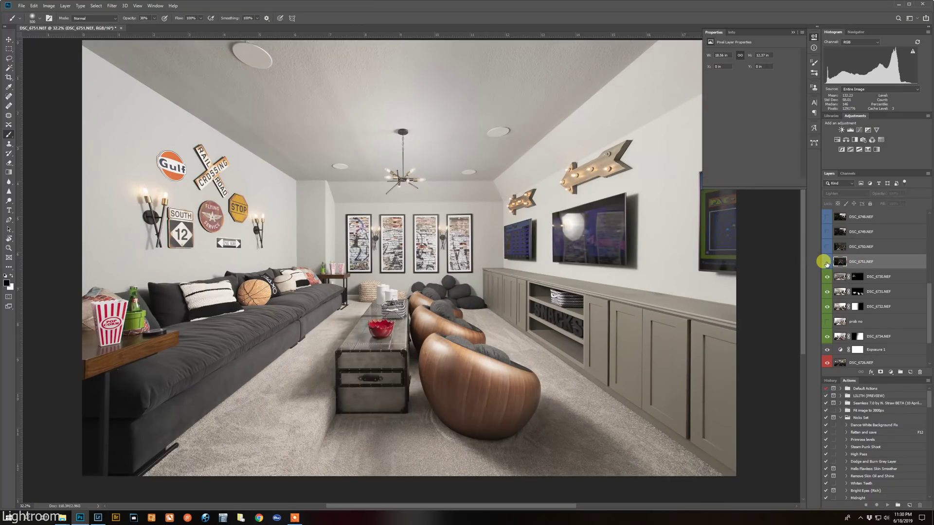
left_click(826, 263)
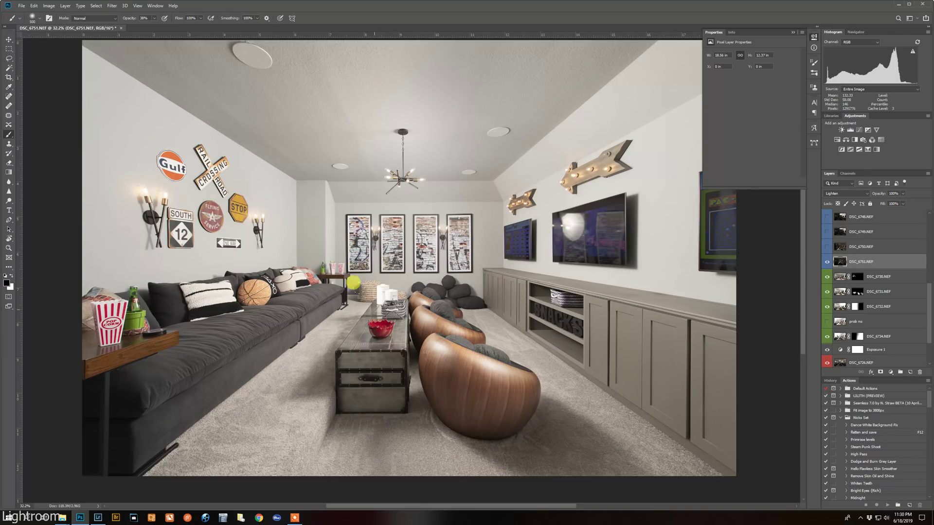
scroll(361, 259, "up", 1)
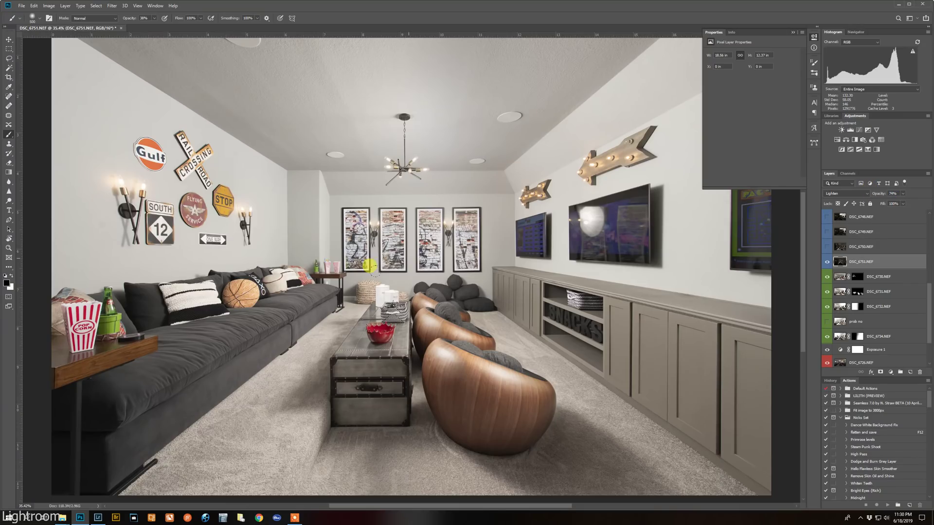
scroll(370, 275, "down", 1)
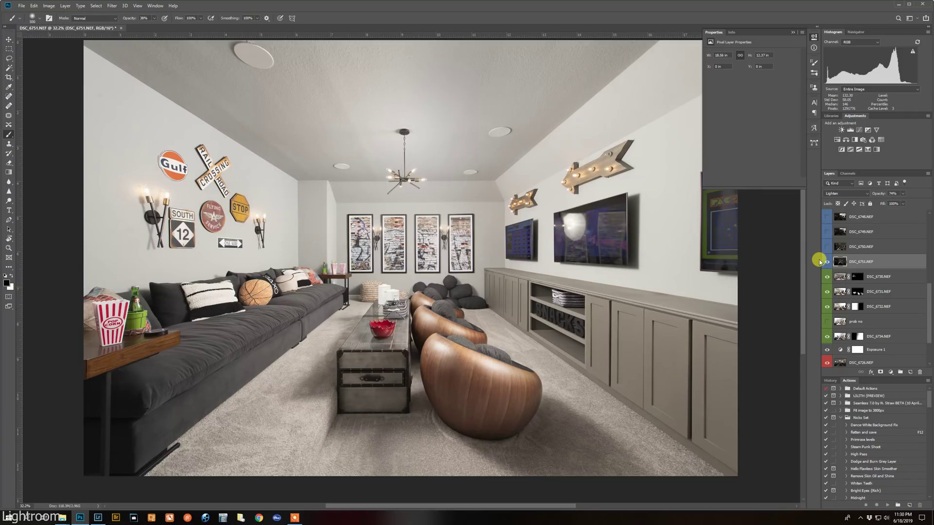
left_click(826, 262)
Step: Show layer DSC_6750.NEF and compare the composite with and without the DSC_6750.NEF and DSC_6751.NEF light
left_click(827, 248)
left_click(827, 248)
left_click(827, 248)
scroll(329, 298, "down", 1)
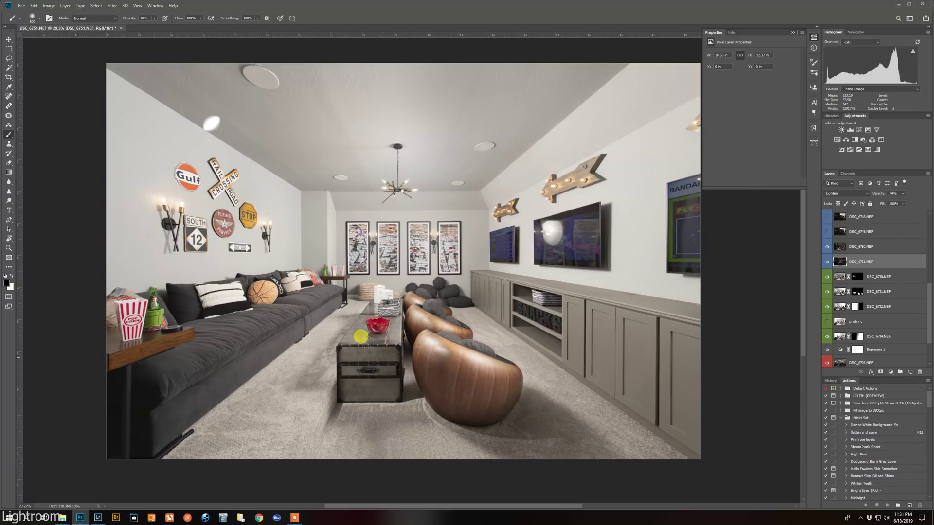
left_click(828, 261)
left_click(827, 262)
left_click(828, 247)
left_click(827, 247)
left_click(827, 251)
left_click(827, 251)
left_click(826, 248)
left_click(826, 248)
Step: Add a white mask to DSC_6750.NEF and paint black at 100% opacity over the carpet between the sofa and trunk table
left_click(858, 247)
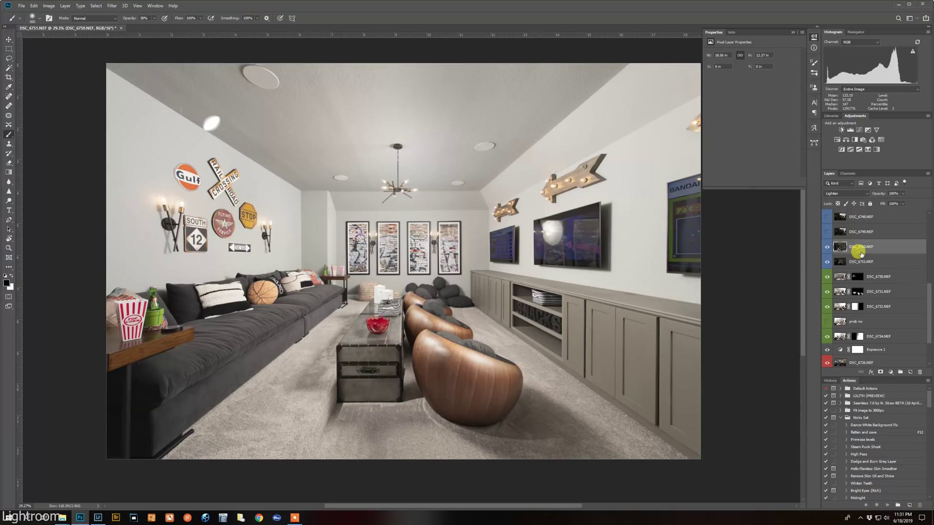
left_click(880, 372)
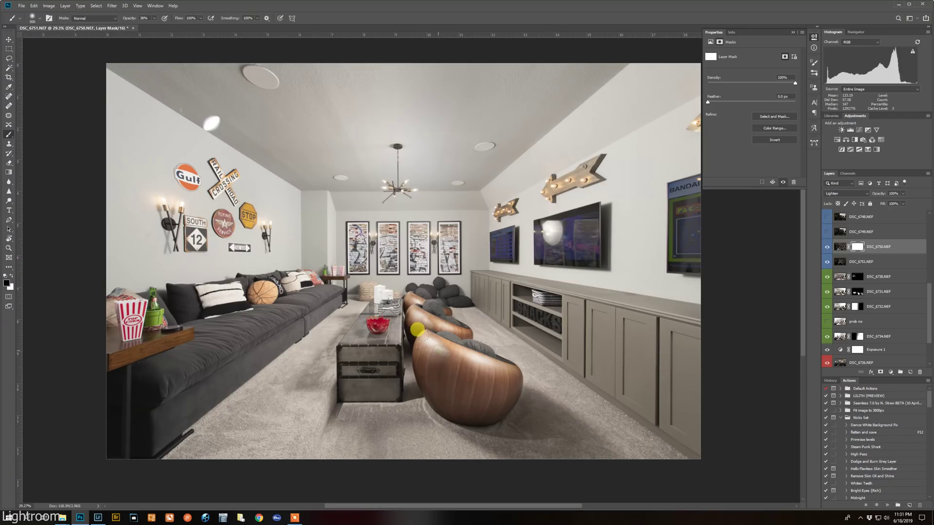
key("0")
mouse_move(299, 359)
left_mouse_down()
mouse_move(313, 315)
mouse_move(291, 359)
left_mouse_up()
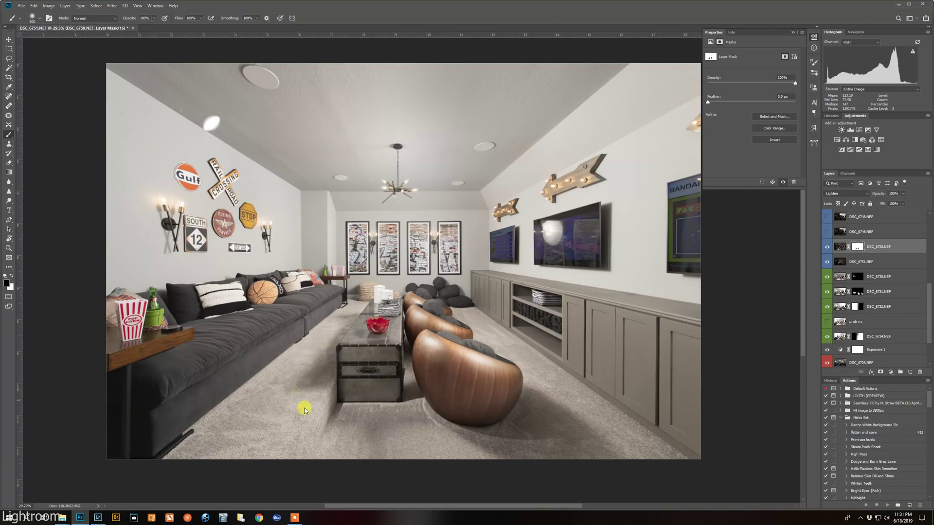
Step: Enlarge the brush to 1200 px and paint the DSC_6750.NEF mask at 50% opacity around the trunk table, switching to white
key("bracketright")
key("bracketright")
key("bracketright")
key("bracketright")
mouse_move(323, 366)
left_mouse_down()
mouse_move(344, 366)
mouse_move(361, 350)
mouse_move(373, 366)
left_mouse_up()
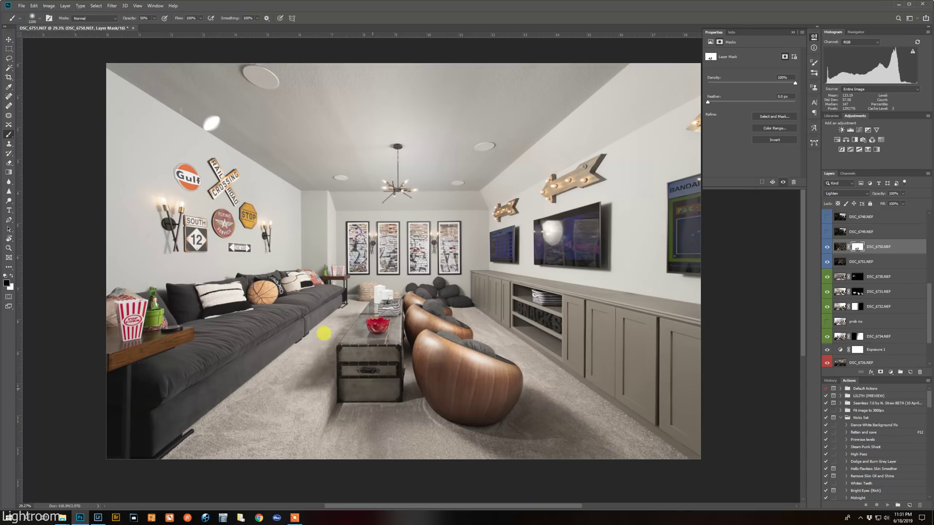
key("x")
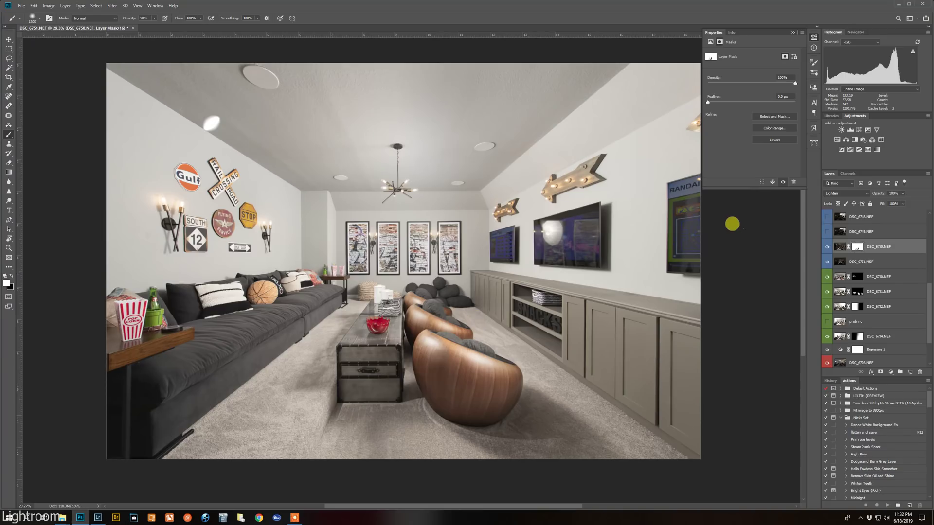
Step: Preview layer DSC_6749.NEF over the composite and on its own to judge its ceiling and wall light
left_click(827, 232)
left_click(828, 231)
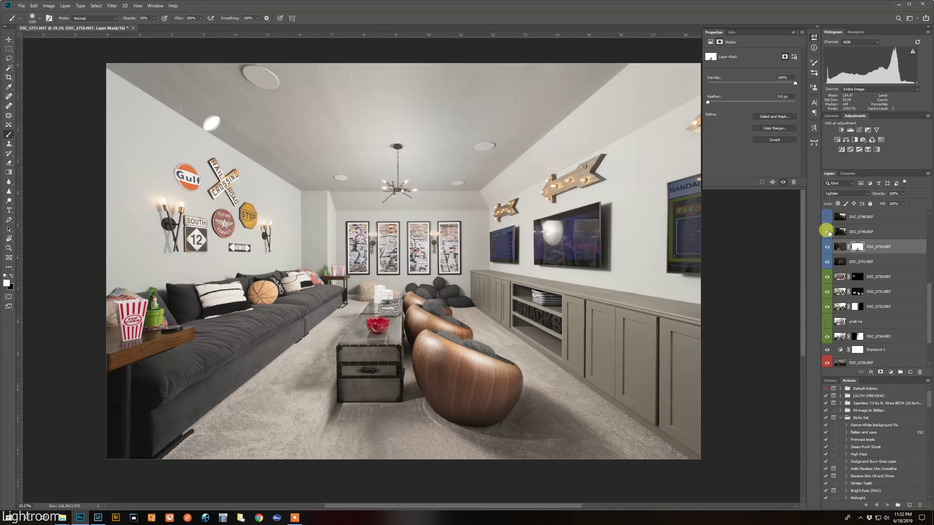
left_click(829, 231)
left_click(829, 232)
left_click(828, 232, "alt")
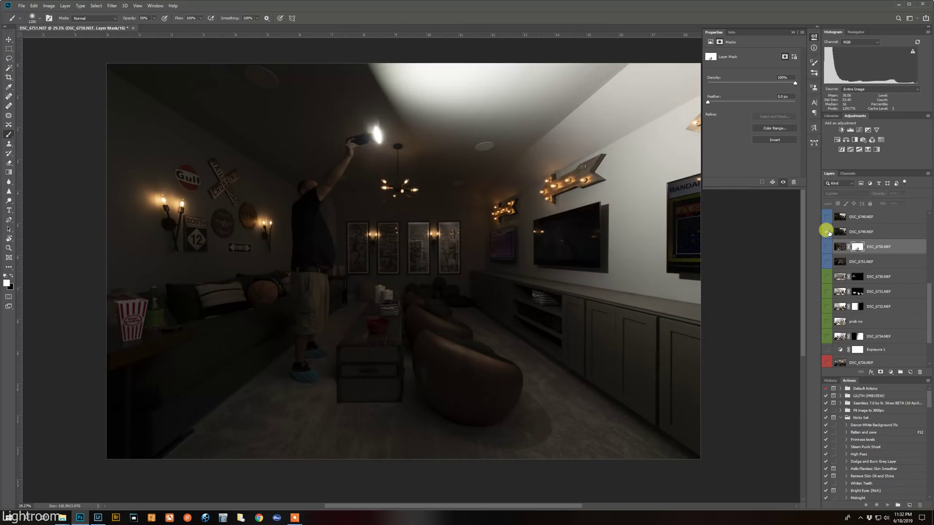
left_click(828, 232, "alt")
left_click(829, 232, "alt")
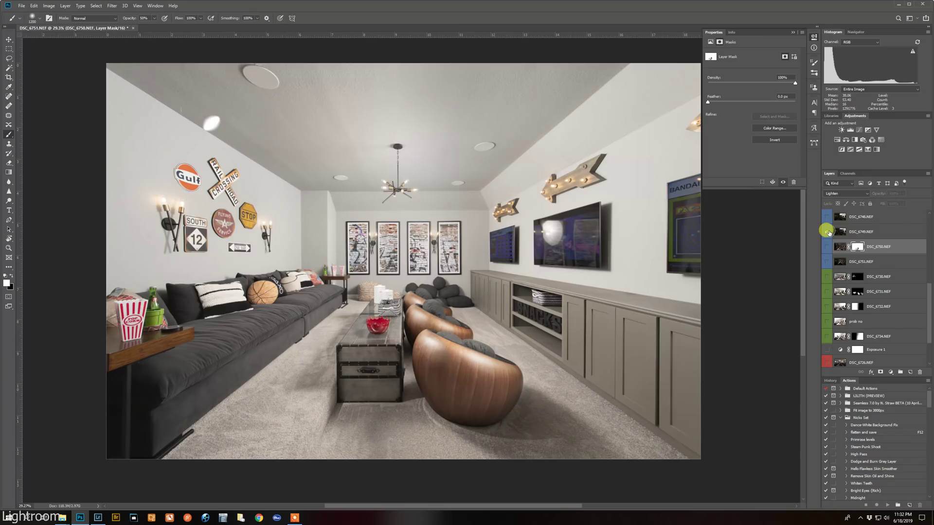
left_click(828, 232, "alt")
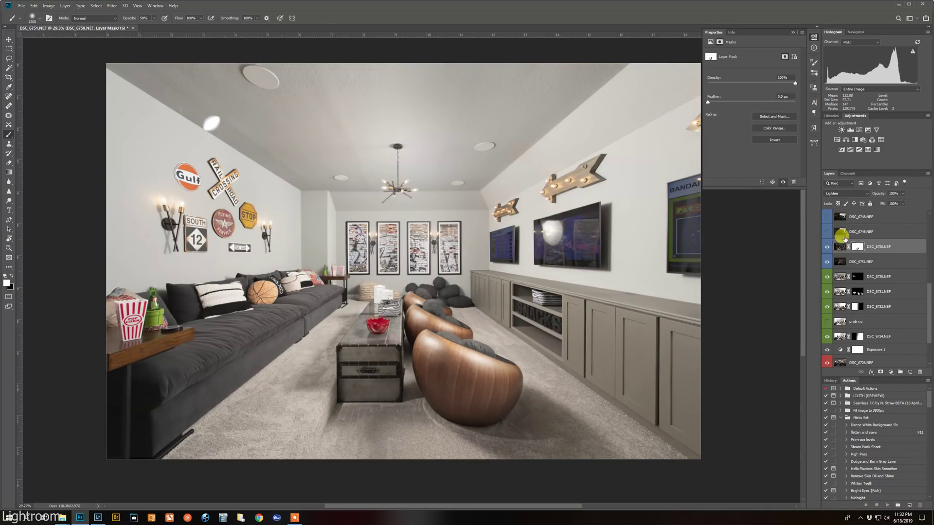
Step: Examine layer DSC_6748.NEF on its own and compare the composite with and without its ceiling light
scroll(846, 243, "up", 2)
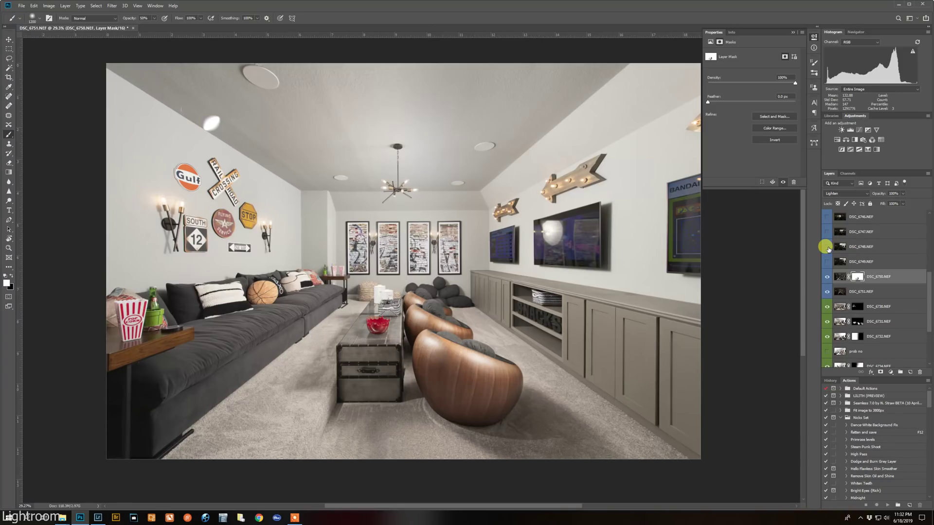
left_click(828, 247, "alt")
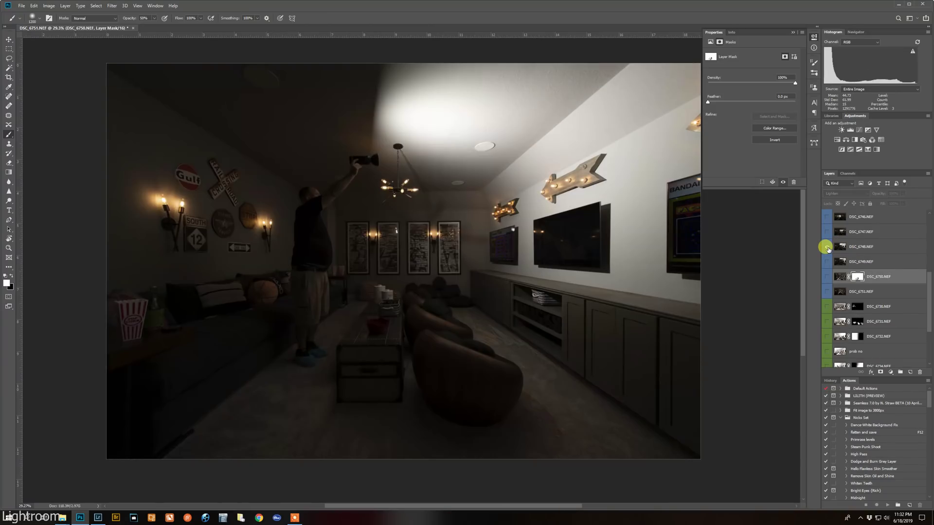
left_click(828, 247, "alt")
left_click(828, 247, "alt")
left_click(828, 247, "alt")
left_click(852, 246)
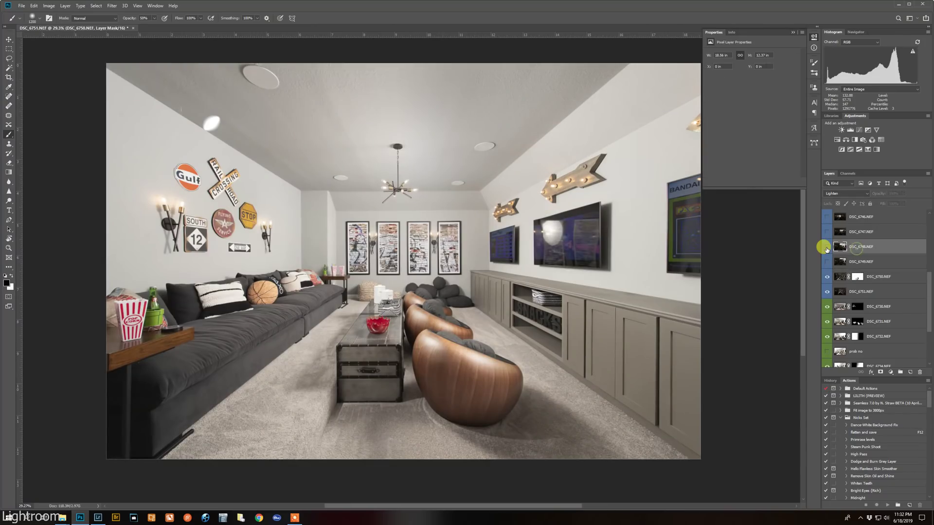
left_click(826, 248)
left_click(827, 247)
left_click(827, 248)
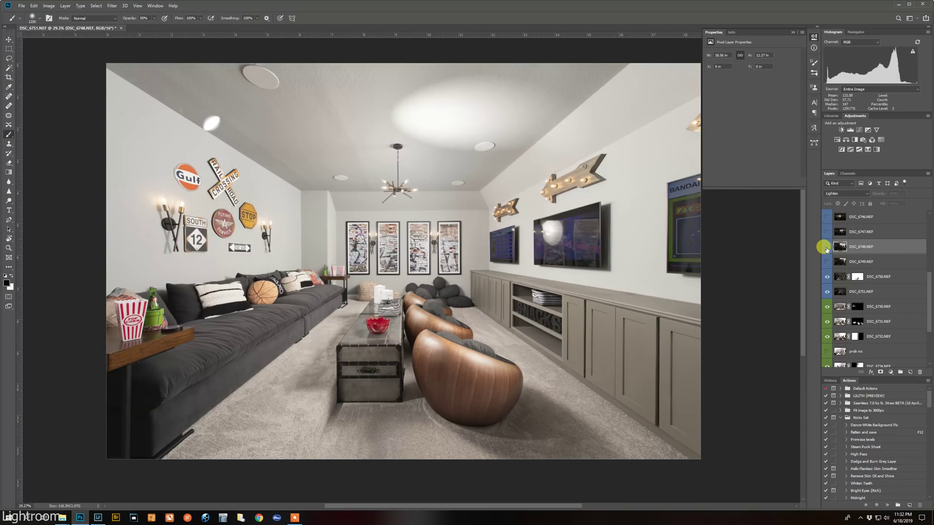
left_click(827, 247)
left_click(827, 247)
left_click(827, 247)
Step: Compare the composite with and without layer DSC_6747.NEF to judge its light, and select that layer
left_click(826, 233)
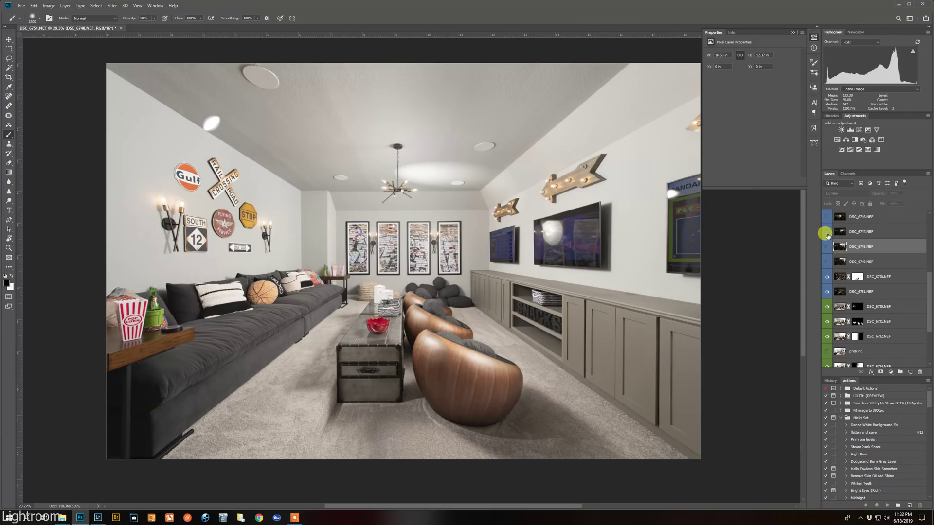
left_click(827, 233)
left_click(827, 233)
left_click(827, 233)
left_click(854, 233)
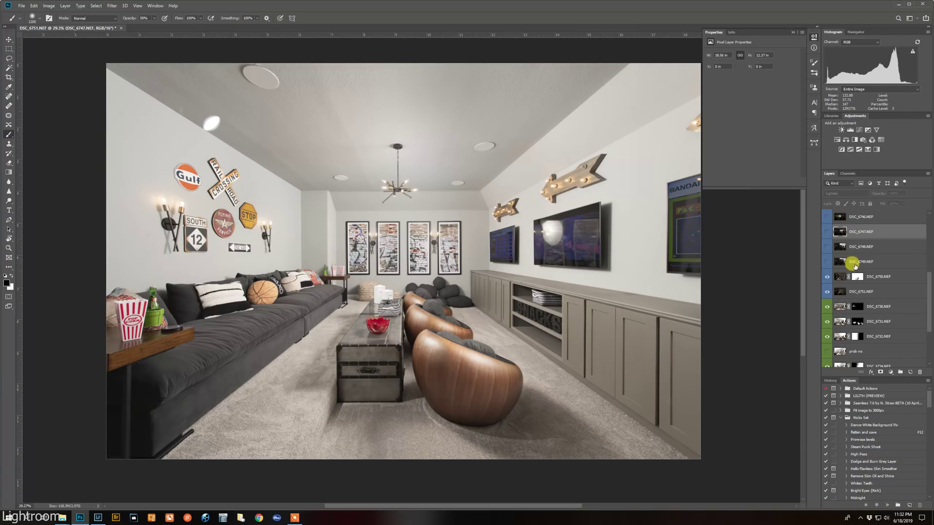
Step: Preview layer DSC_6746.NEF over the composite and on its own to judge its light on the back wall
scroll(855, 267, "up", 4)
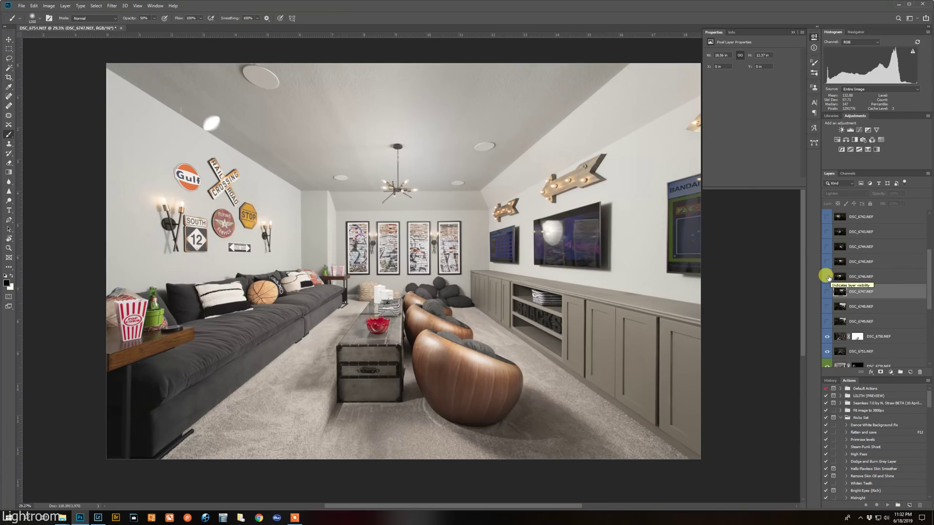
left_click(828, 277)
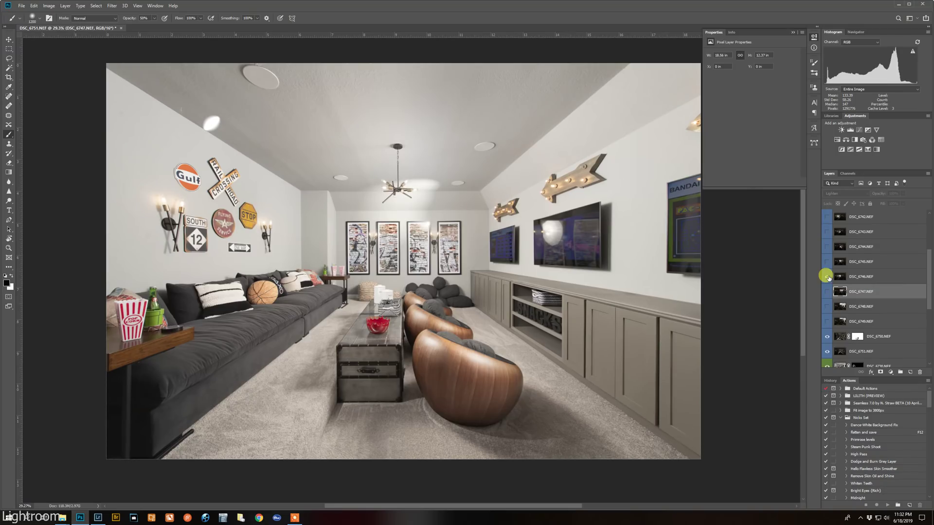
left_click(828, 277)
left_click(827, 277)
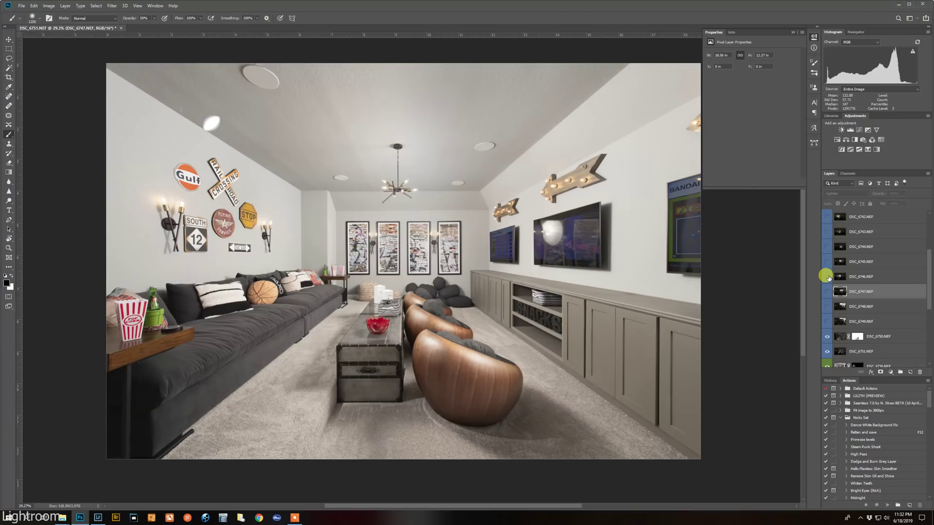
left_click(828, 277, "alt")
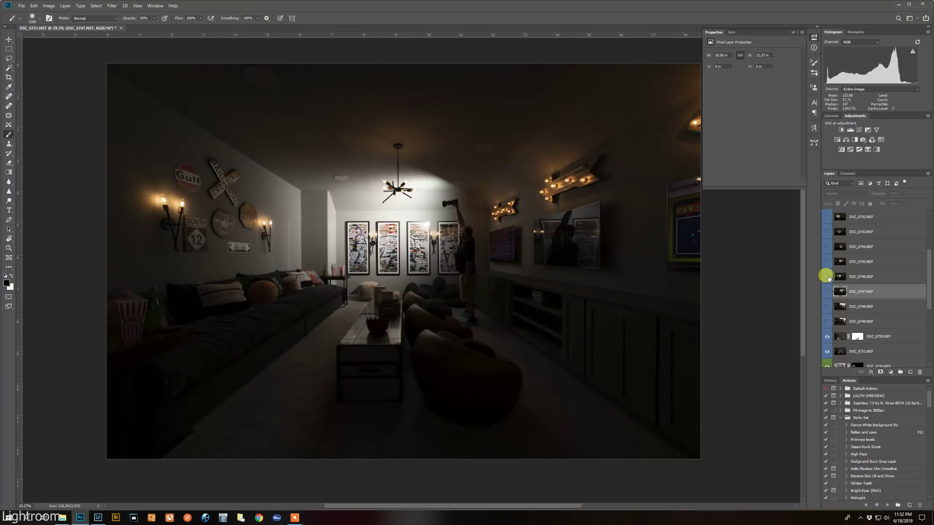
left_click(828, 276, "alt")
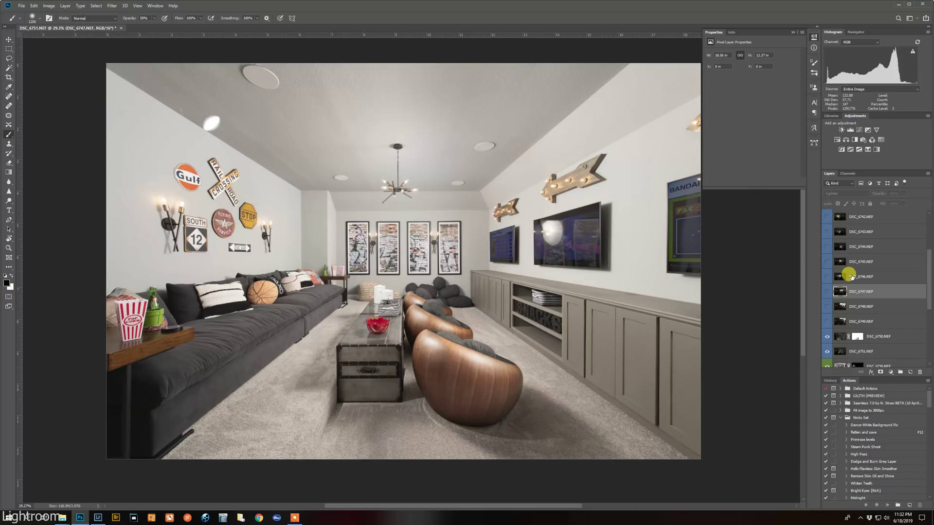
left_click(827, 276)
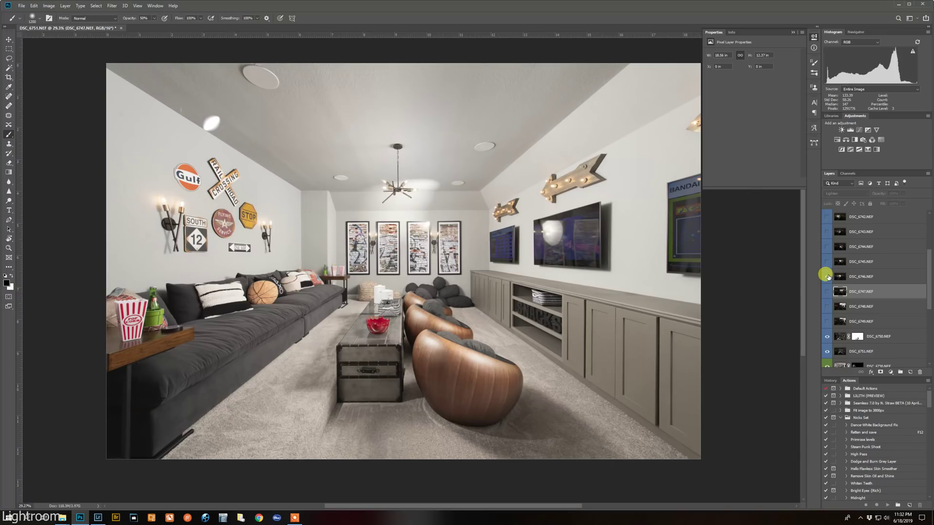
left_click(827, 276)
Step: Examine layers DSC_6745.NEF and DSC_6744.NEF one after the other on their own
left_click(825, 261, "alt")
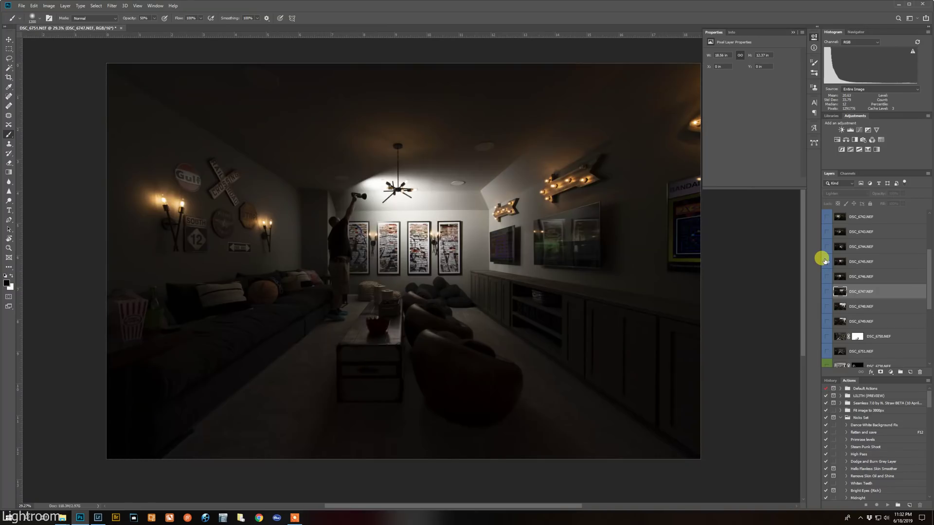
left_click(824, 261, "alt")
left_click(824, 247, "alt")
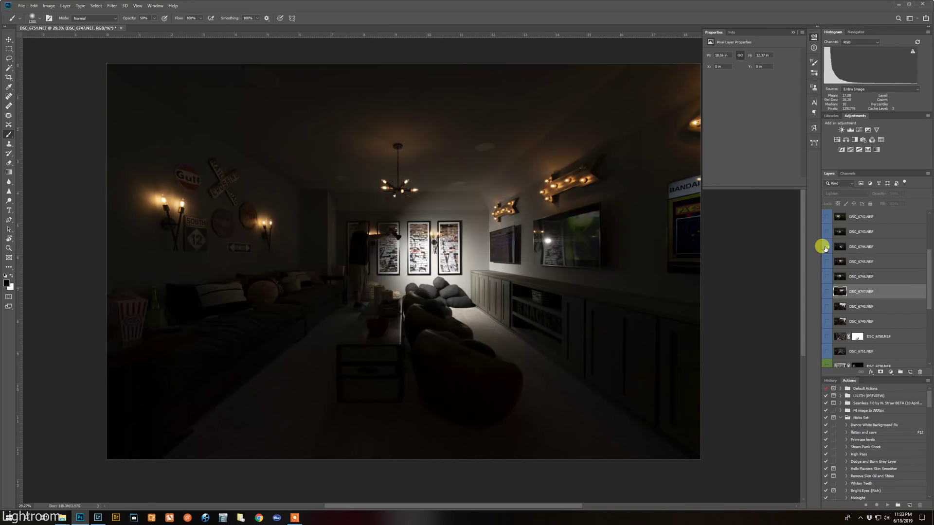
left_click(825, 247, "alt")
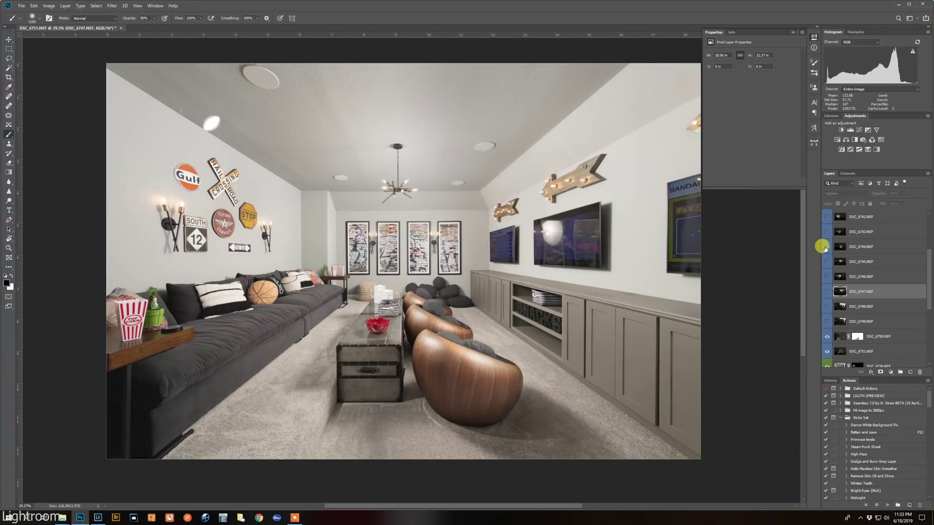
scroll(822, 248, "up", 2)
Step: Show layer DSC_6743.NEF, lower its opacity to 50% and compare the composite with and without it
left_click(826, 262)
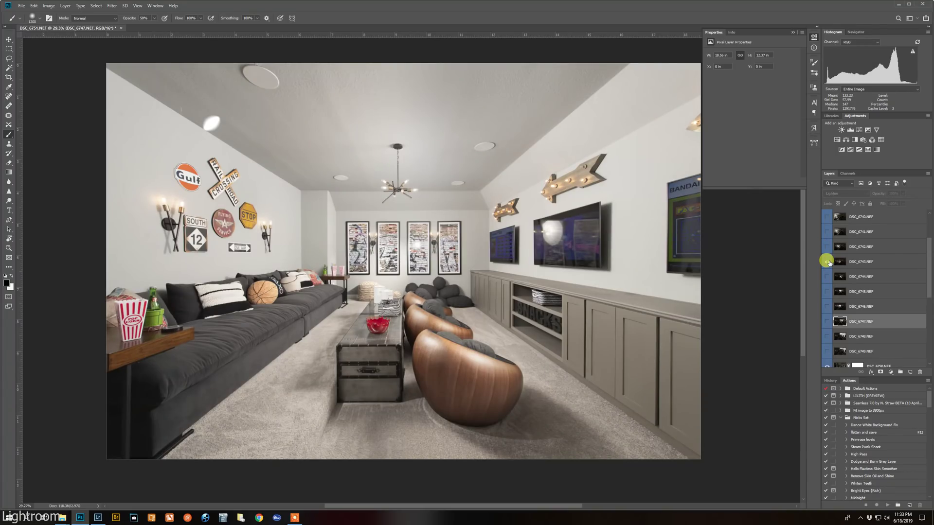
left_click(828, 262)
left_click(846, 262)
left_click_drag(878, 195, 875, 193)
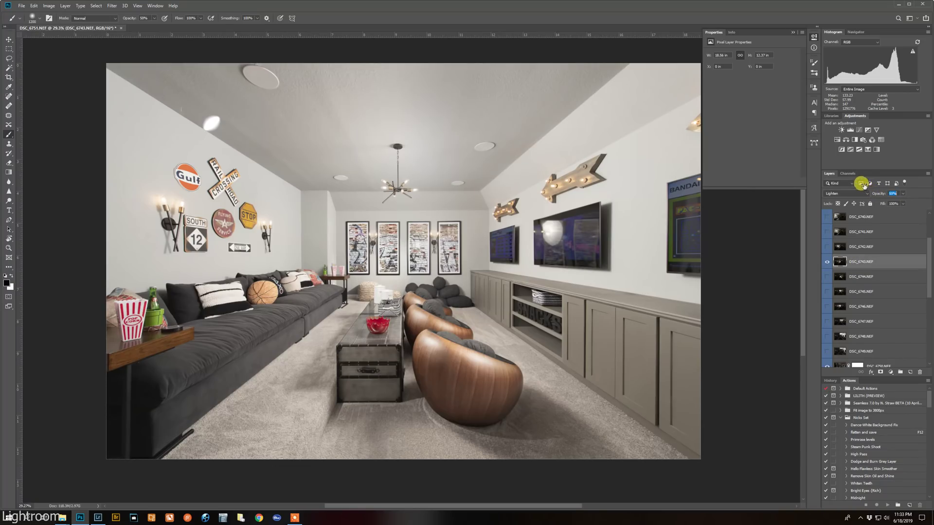
left_click(759, 220)
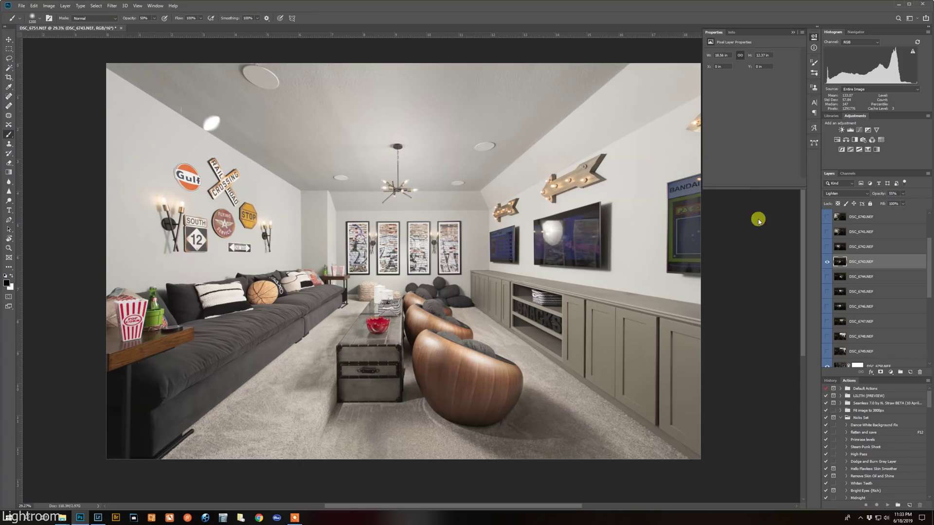
left_click(828, 262)
left_click(827, 262)
Step: Check DSC_6743.NEF's effect on the framed back-wall artwork up close and hide the layer behind a black mask
scroll(411, 239, "up", 5)
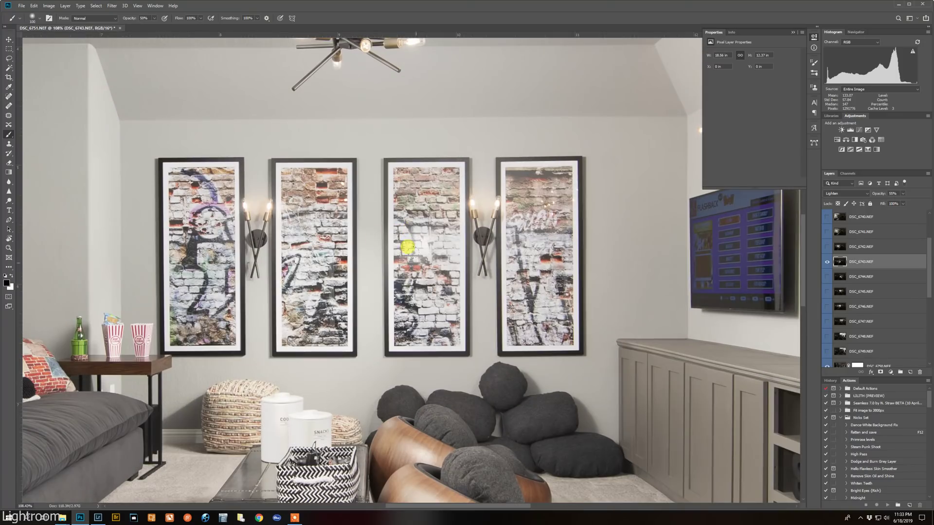
left_click(827, 264)
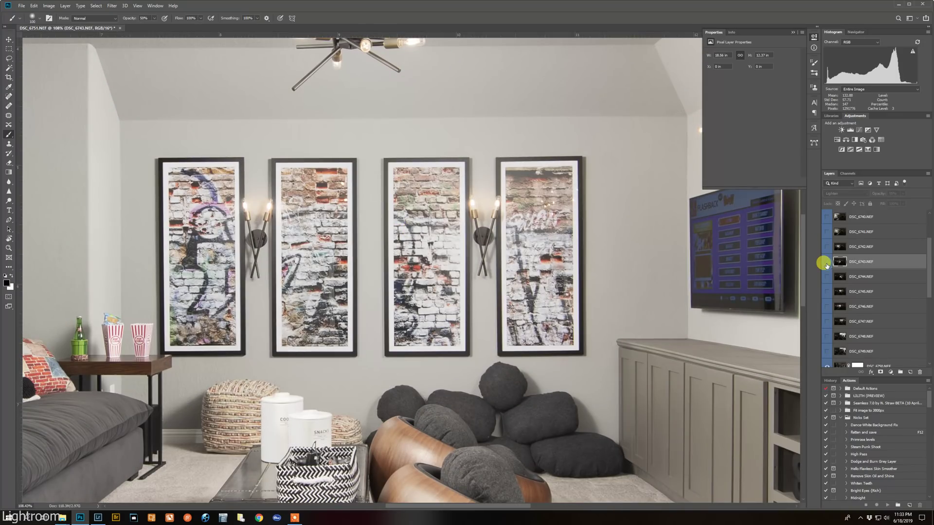
left_click(826, 264)
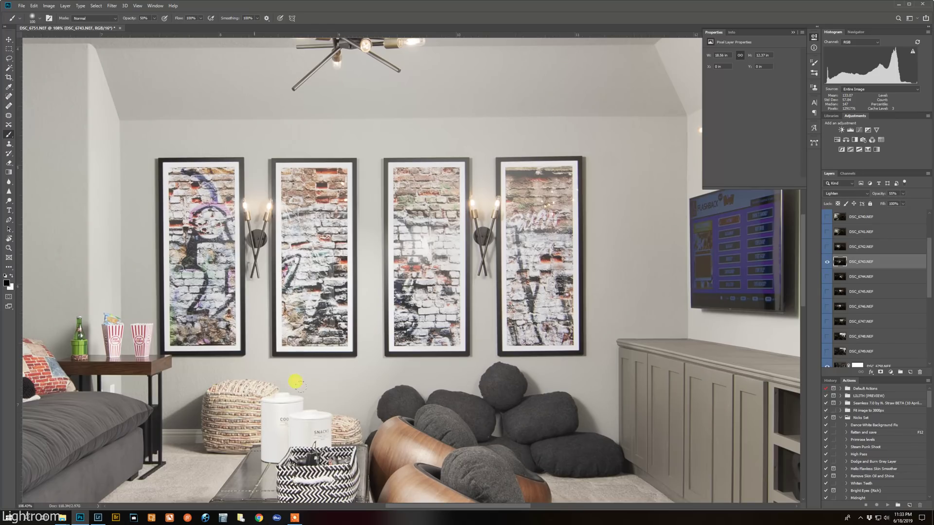
left_click(880, 372, "alt")
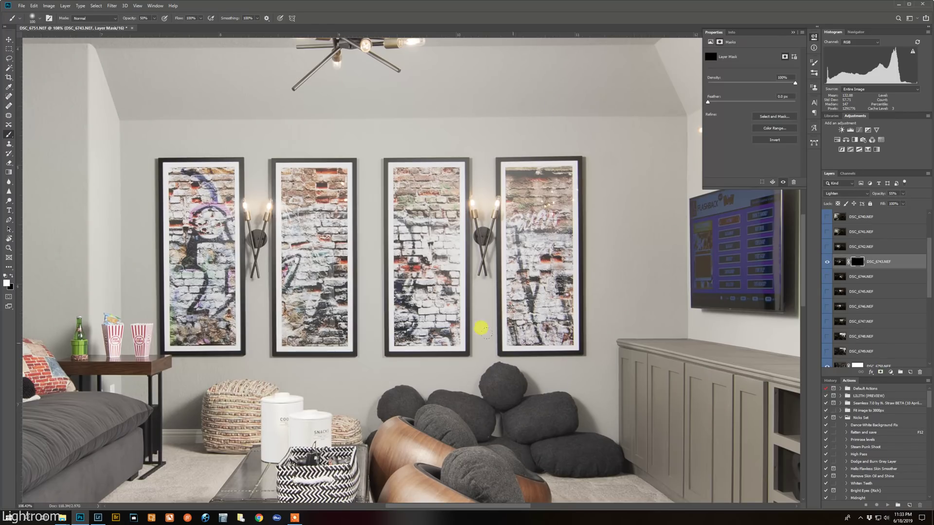
key("x")
Step: Inspect the back-wall side table, the sofa and its accessories up close and within the whole room
scroll(308, 325, "down", 2)
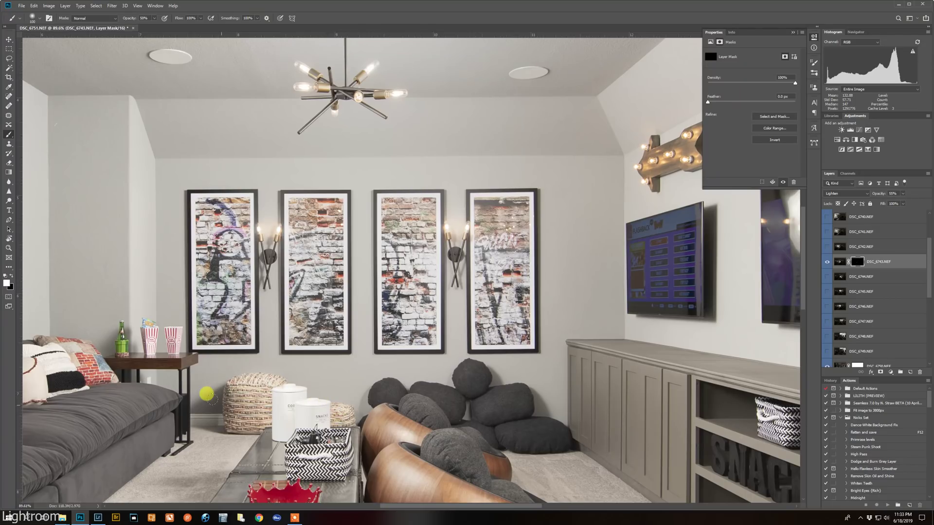
scroll(193, 331, "down", 2)
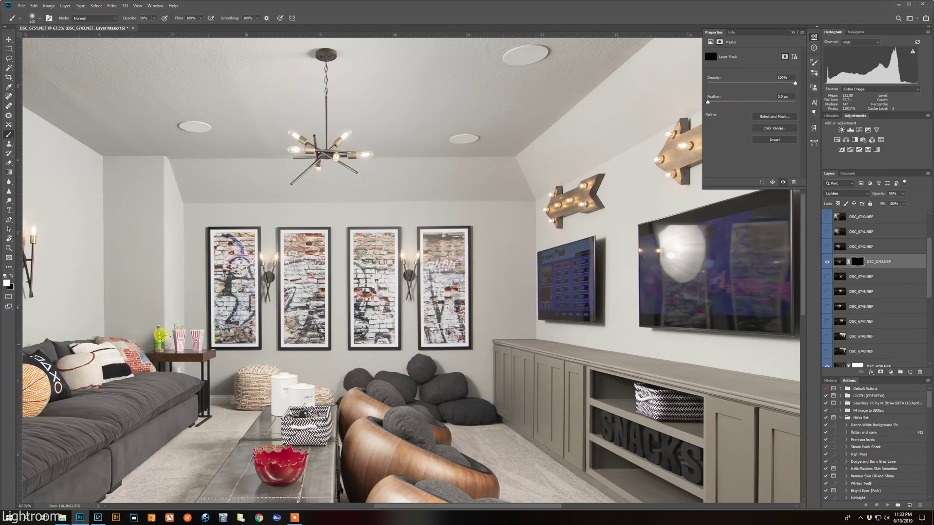
scroll(163, 331, "up", 2)
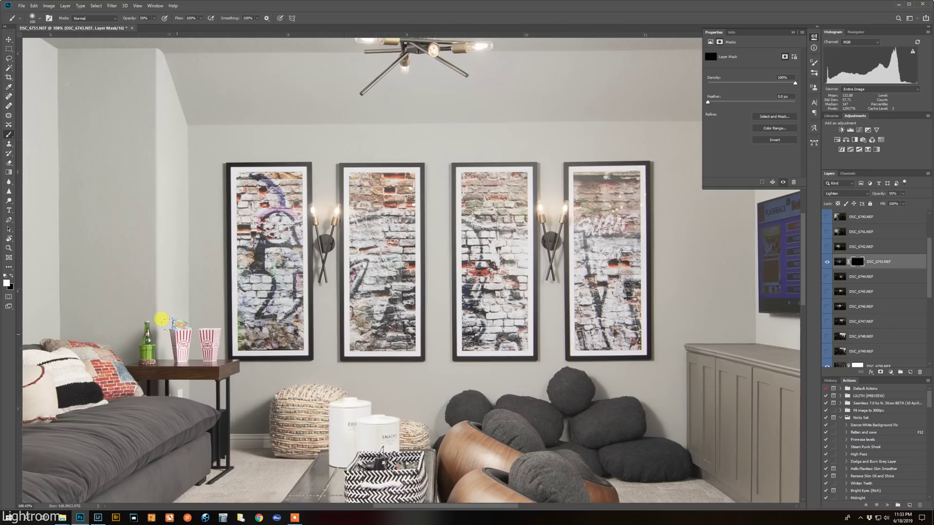
scroll(161, 320, "up", 3)
scroll(137, 294, "down", 6)
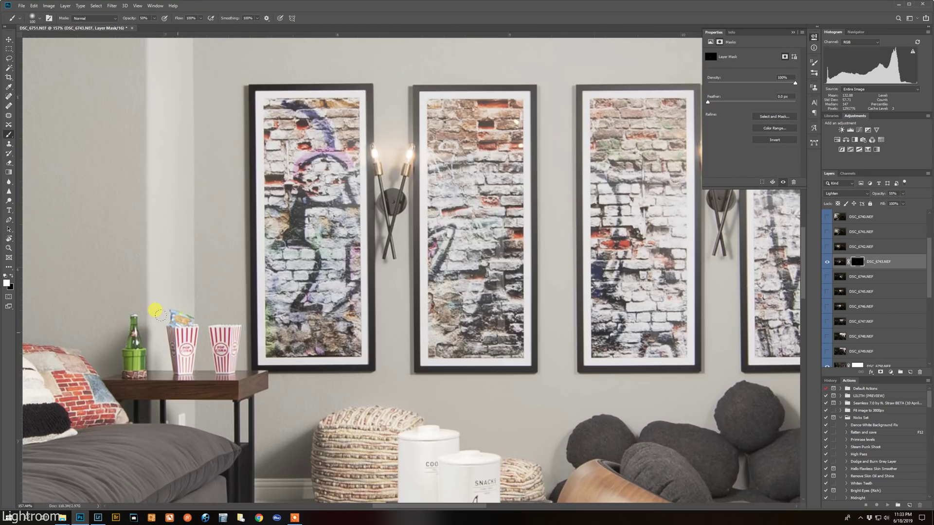
scroll(214, 302, "down", 4)
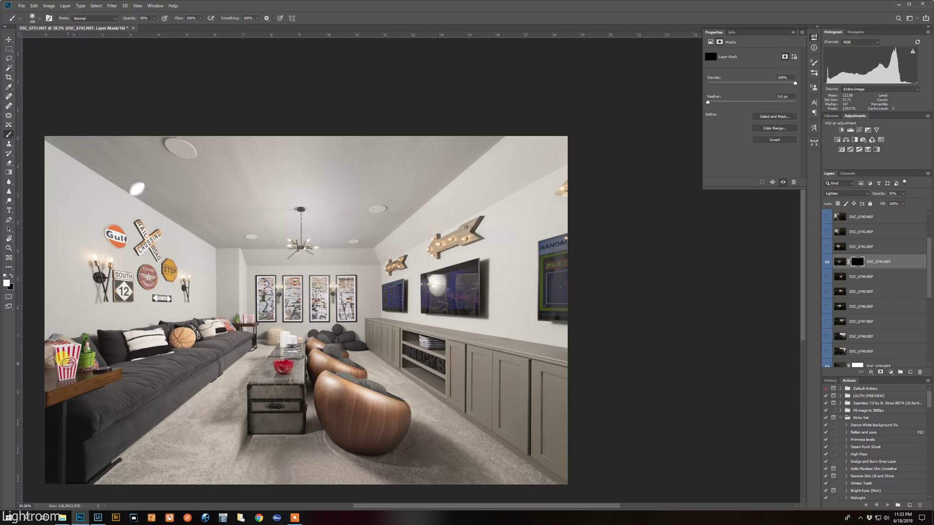
scroll(79, 345, "up", 5)
scroll(153, 345, "down", 5)
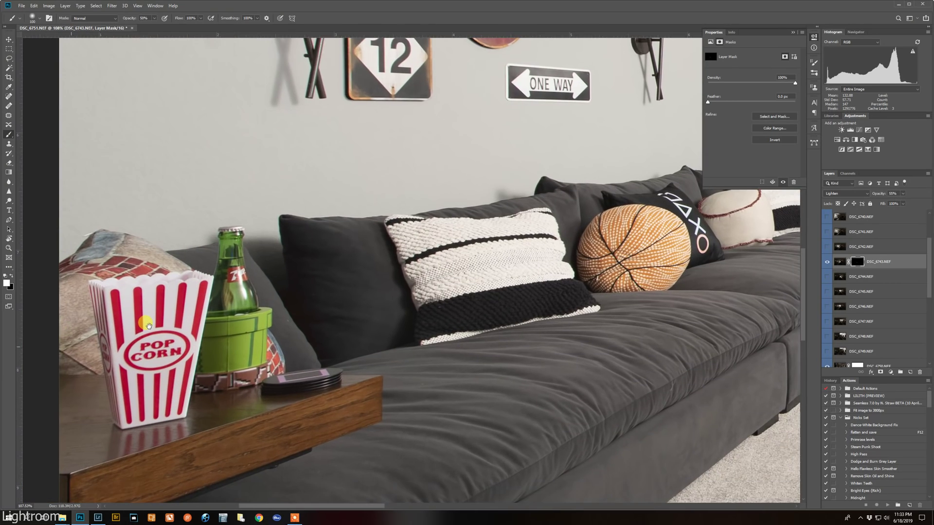
scroll(116, 338, "down", 2)
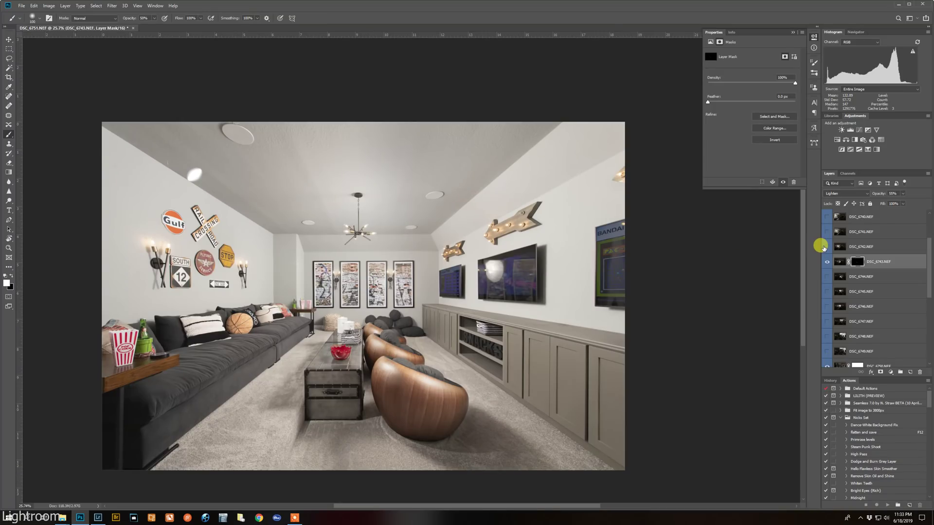
Step: Show layer DSC_6742.NEF and compare its effect around the bottle and popcorn boxes on the far side table
left_click(827, 247)
scroll(258, 295, "up", 4)
scroll(259, 295, "up", 4)
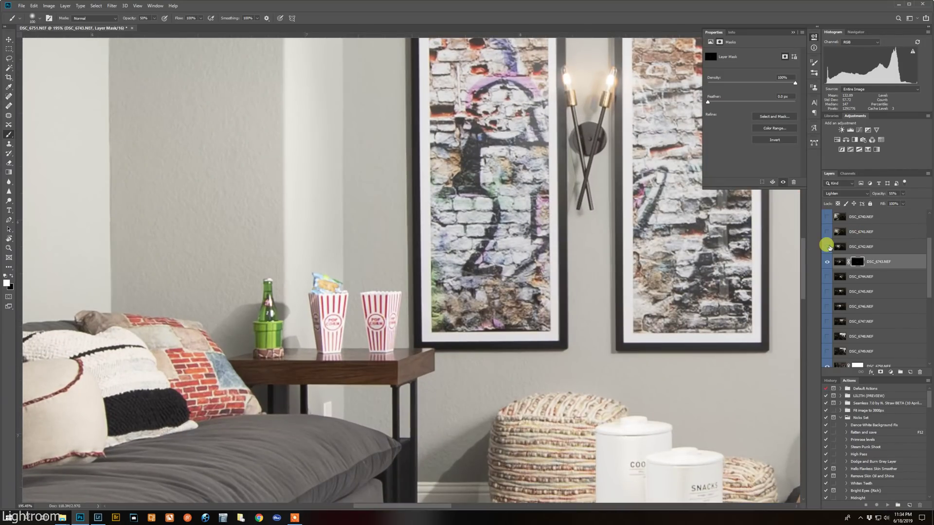
left_click(827, 247)
left_click(827, 246)
Step: Add a black mask to DSC_6742.NEF and shrink the white brush to fit the green bottle on the far side table
left_click(861, 247)
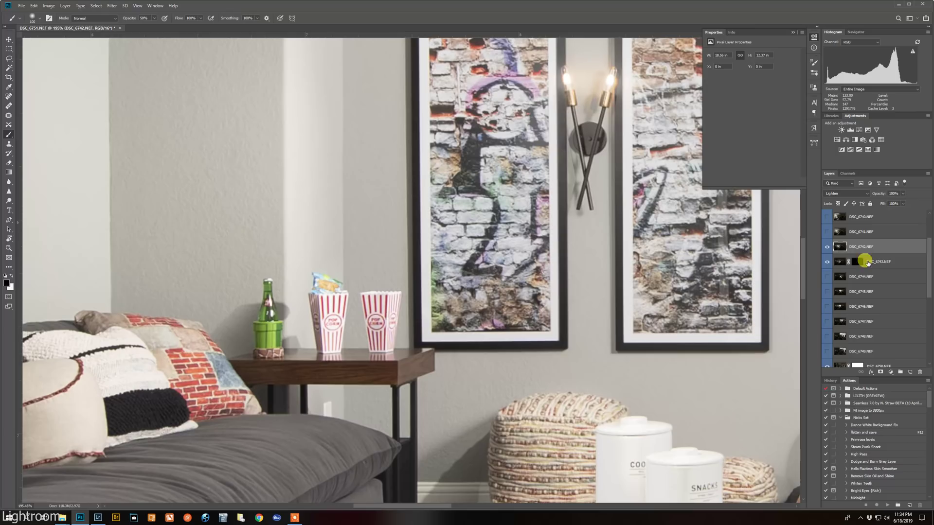
left_click(880, 372, "alt")
key("x")
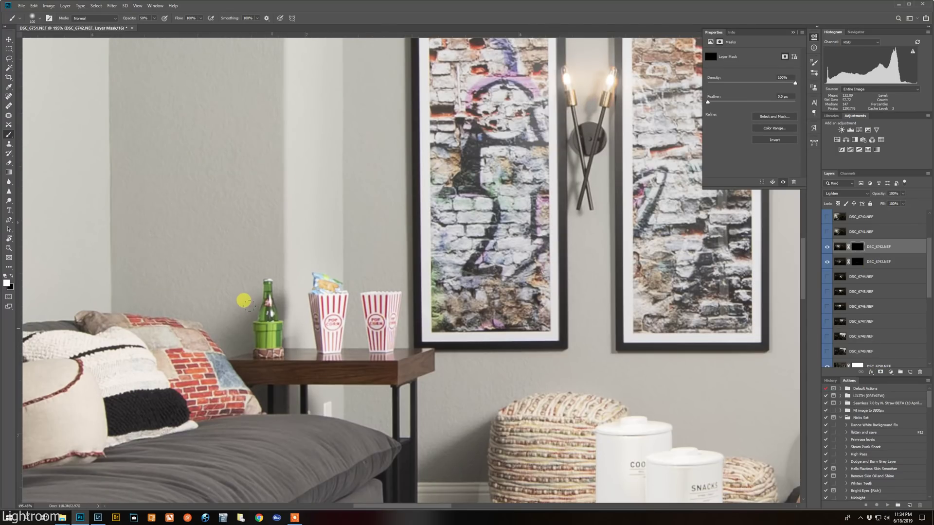
key("bracketleft")
key("bracketleft")
key("bracketleft")
key("bracketleft")
key("bracketleft")
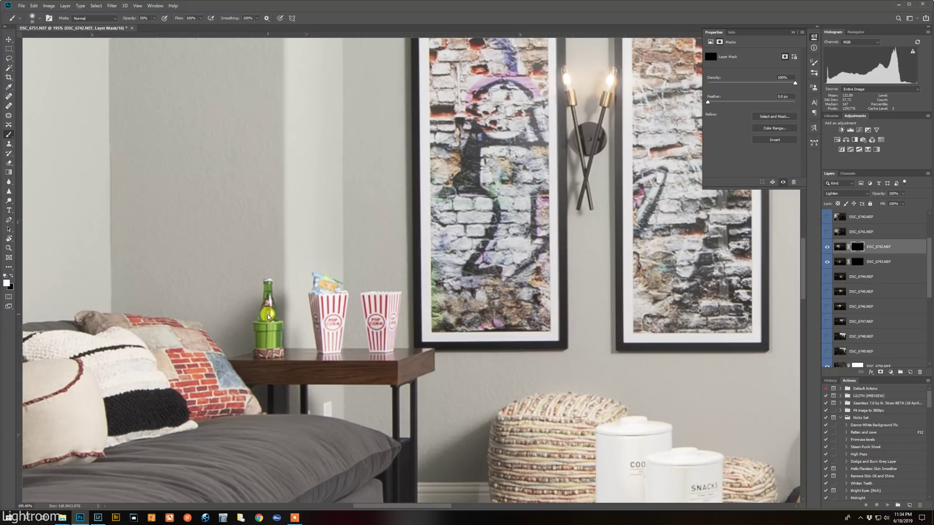
scroll(265, 335, "down", 3)
scroll(268, 336, "down", 3)
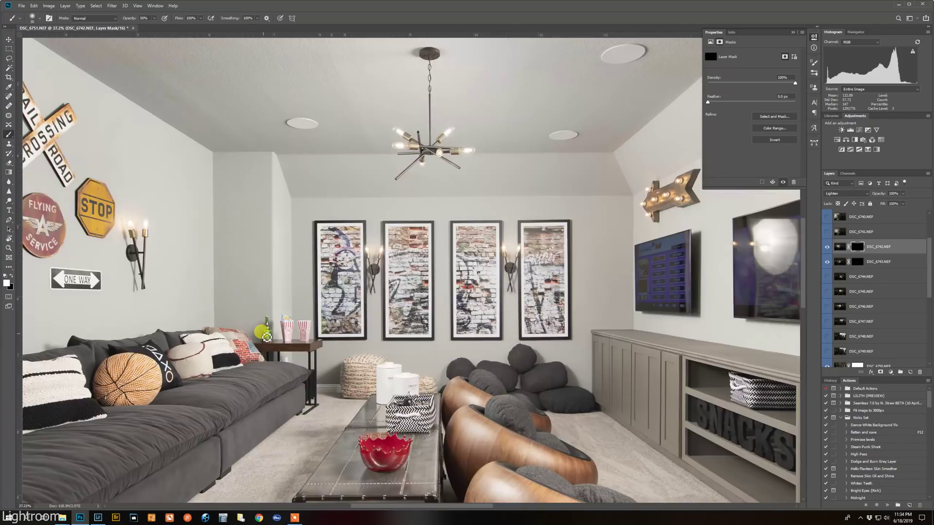
Step: Compare the DSC_6741.NEF exposure on its own against the full blended image
scroll(876, 301, "up", 2)
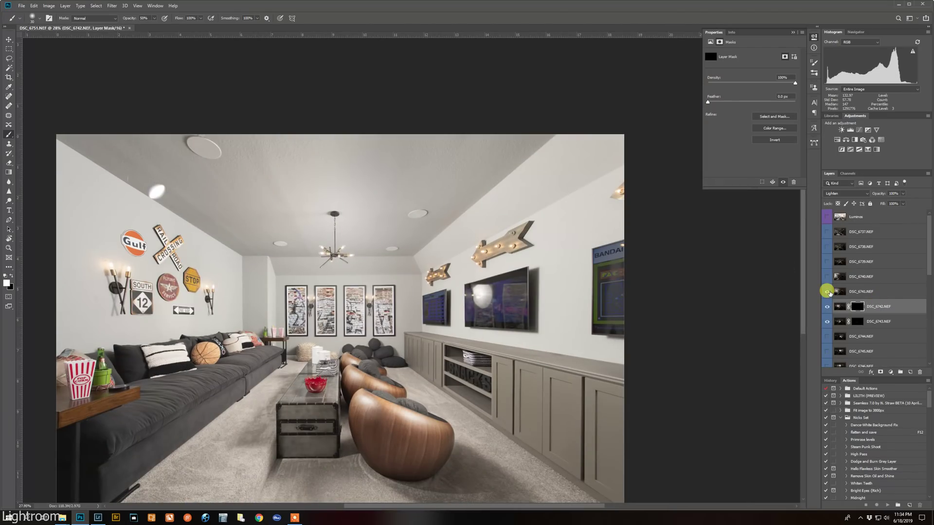
left_click(828, 292, "alt")
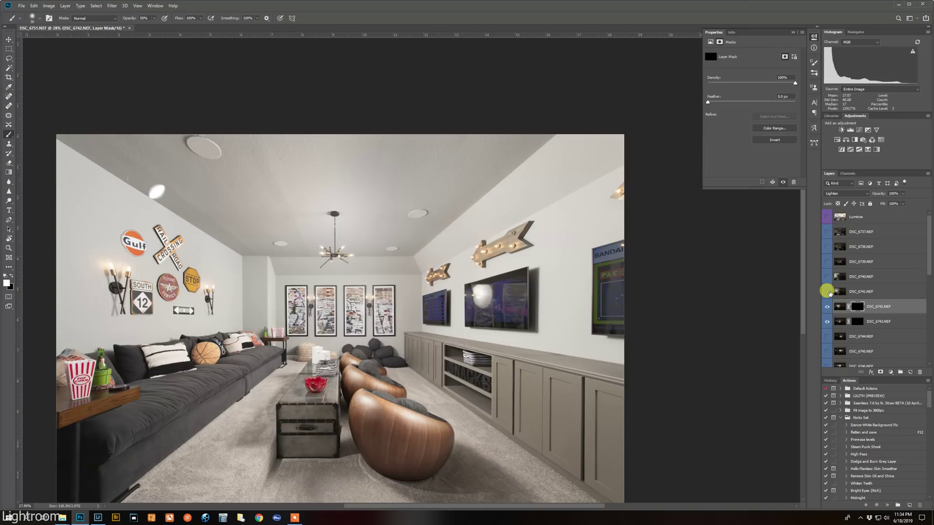
left_click(828, 291, "alt")
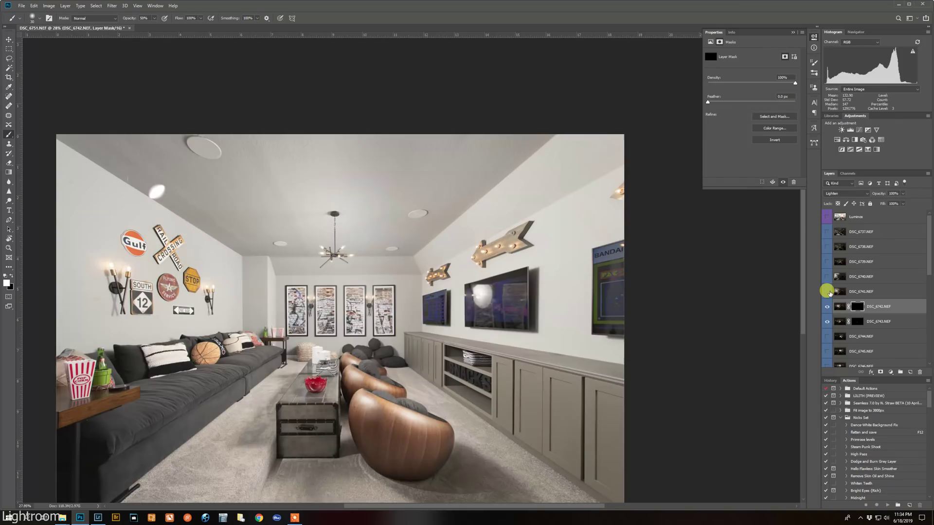
left_click(828, 292, "alt")
left_click(828, 292, "alt")
scroll(331, 204, "down", 1)
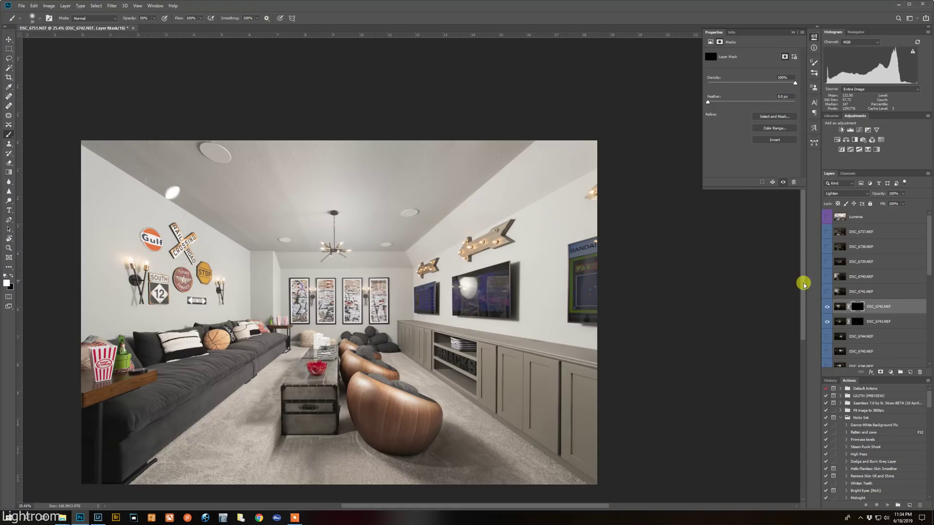
Step: Toggle the DSC_6742.NEF, DSC_6743.NEF and DSC_6750.NEF layers to examine what each adds to the room
left_click(824, 306)
left_click(824, 305)
left_click(827, 322)
scroll(827, 307, "down", 5)
left_click(827, 292)
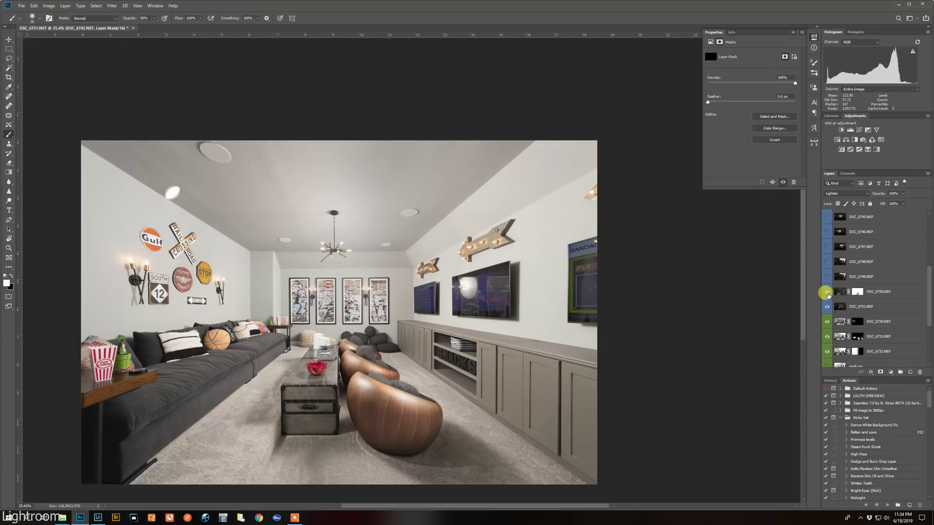
left_click(858, 291)
left_click(827, 292)
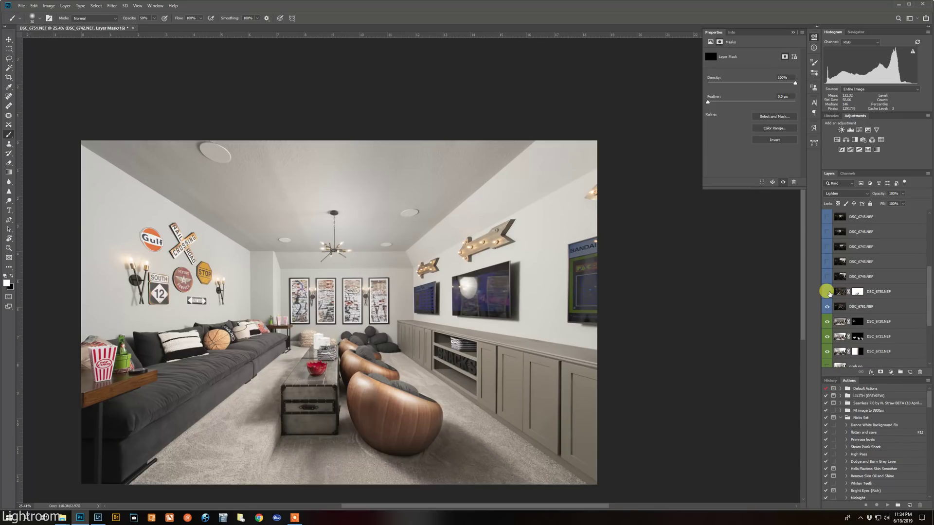
left_click(827, 292)
Step: Mask the bright flash spot on the upper left wall out of DSC_6750.NEF with a large black brush at 100% opacity
left_click(858, 292)
left_click(860, 292)
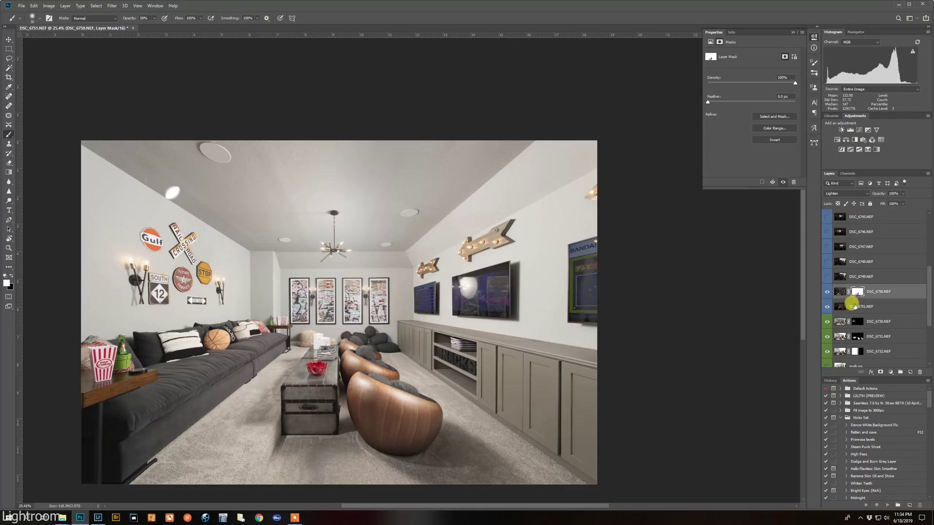
left_click(827, 292)
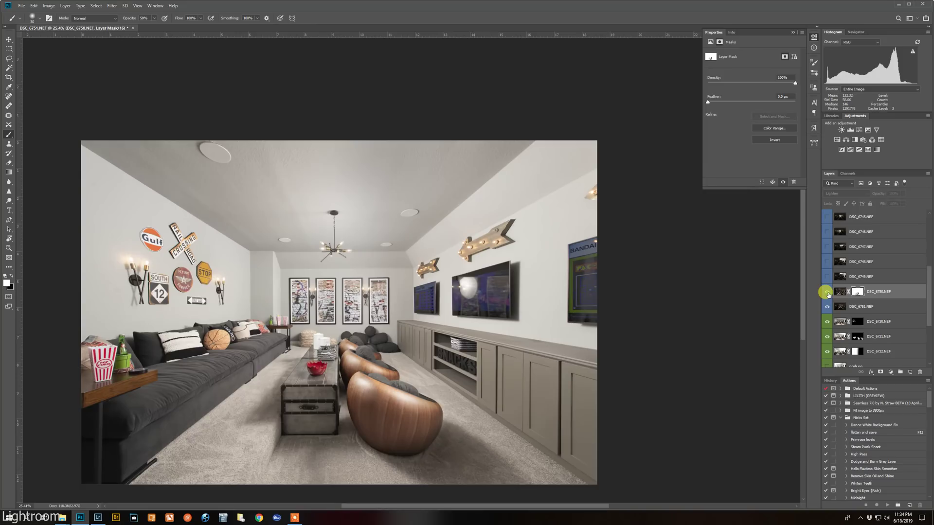
left_click(827, 291)
left_click(848, 292)
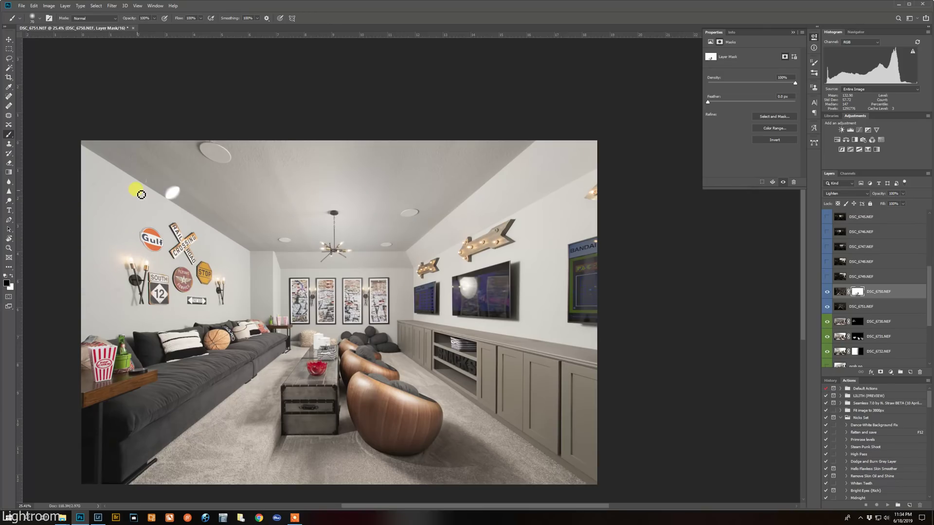
key("bracketright")
key("bracketright")
key("bracketright")
key("bracketright")
key("bracketright")
key("bracketright")
key("bracketright")
key("bracketright")
key("bracketright")
key("bracketright")
key("bracketright")
key("bracketright")
key("bracketright")
key("bracketright")
key("bracketright")
key("bracketright")
left_click(124, 146)
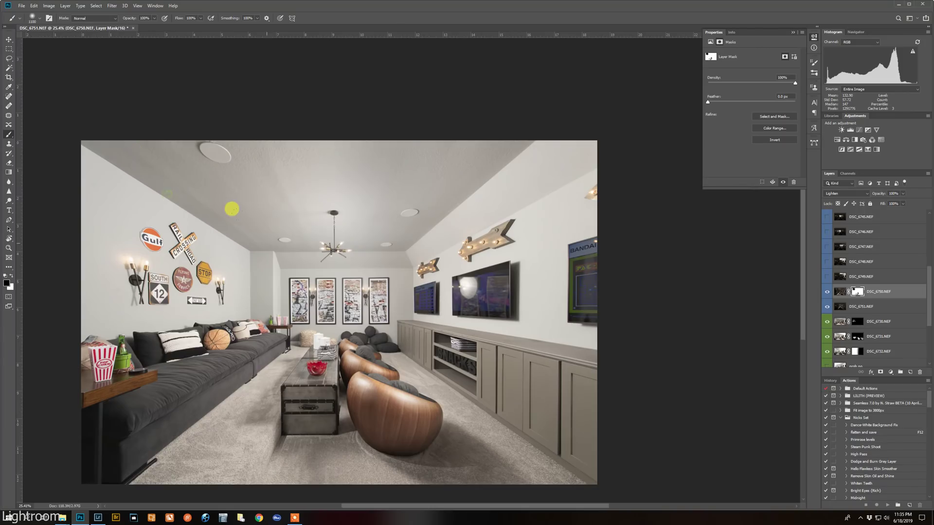
Step: Show the DSC_6741.NEF layer and inspect the chandelier and back wall up close
scroll(218, 253, "up", 4)
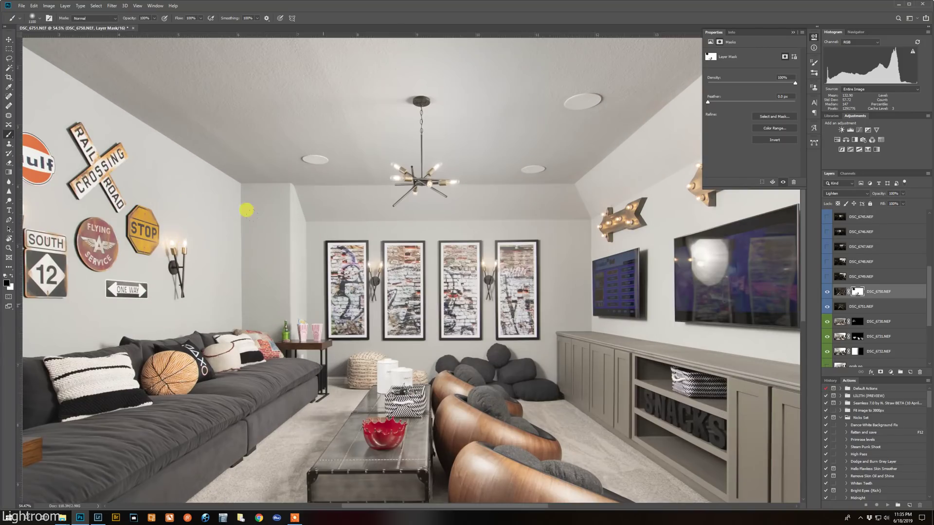
scroll(421, 159, "up", 1)
scroll(836, 277, "up", 3)
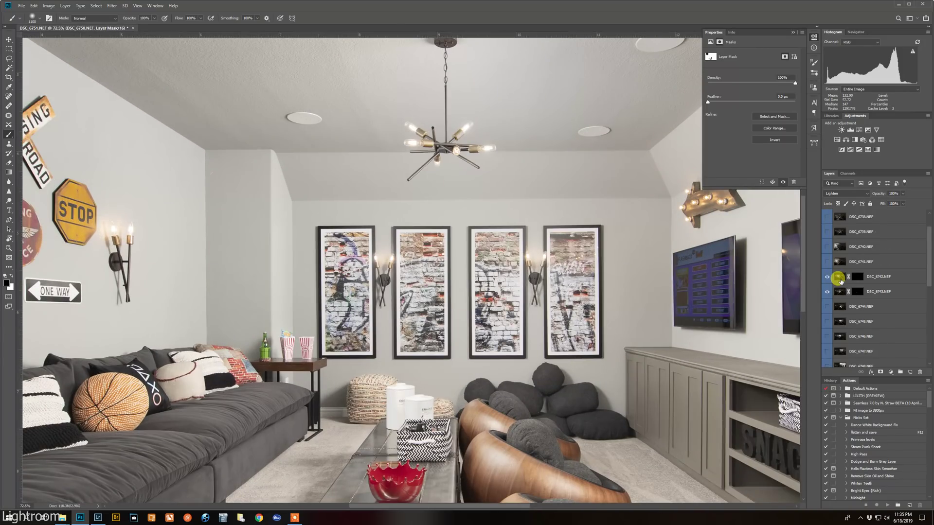
left_click(828, 262)
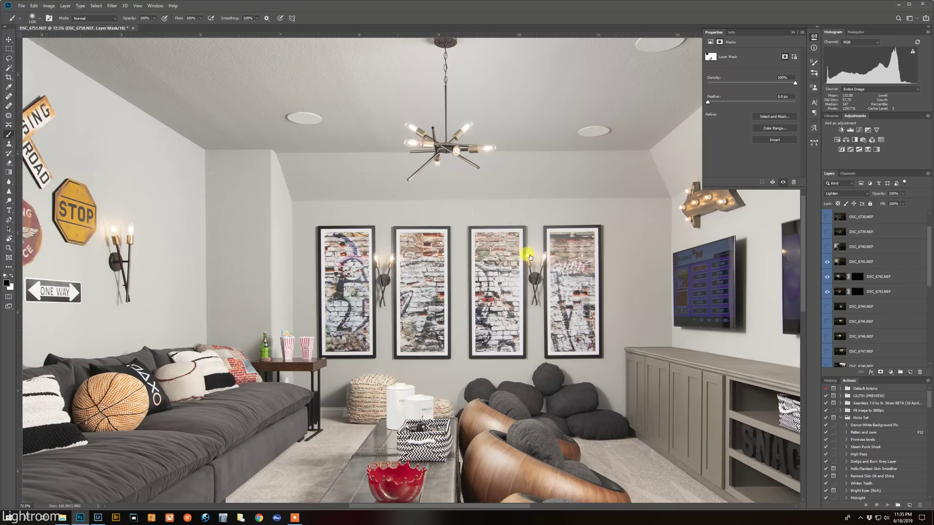
scroll(527, 256, "down", 5)
scroll(427, 150, "up", 10)
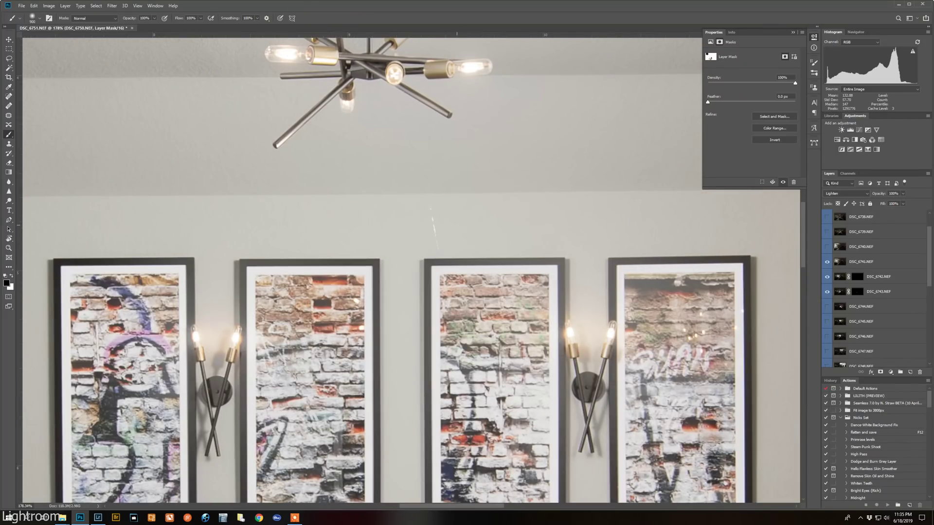
scroll(431, 212, "down", 3)
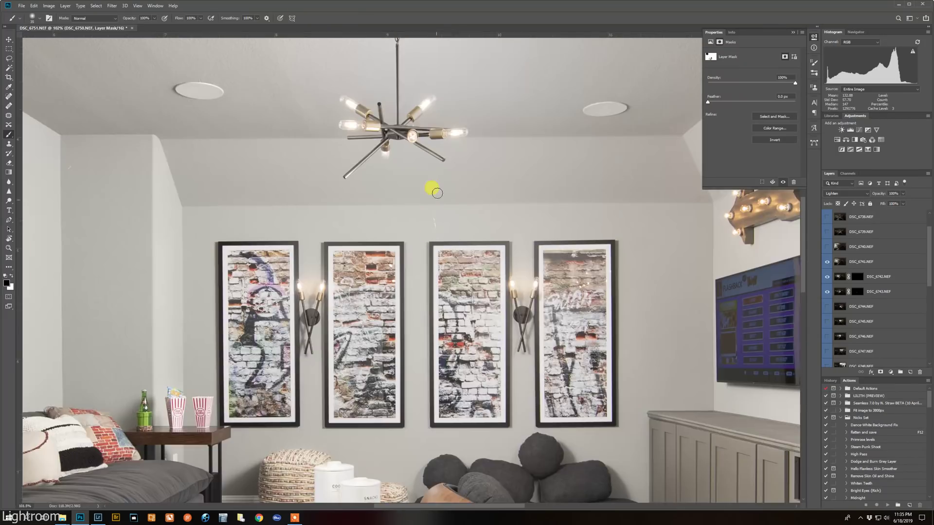
scroll(437, 193, "down", 2)
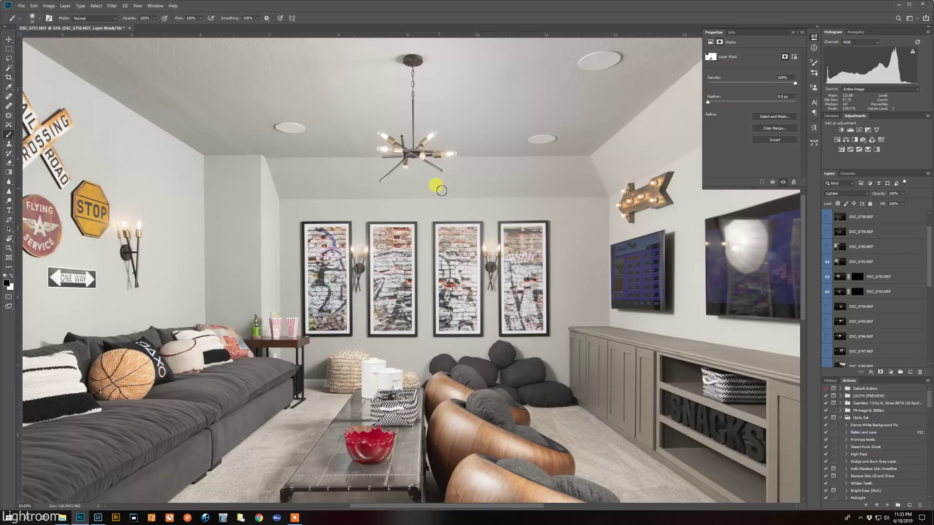
Step: Compare the chandelier area with the DSC_6741.NEF layer on and off
left_click(828, 278)
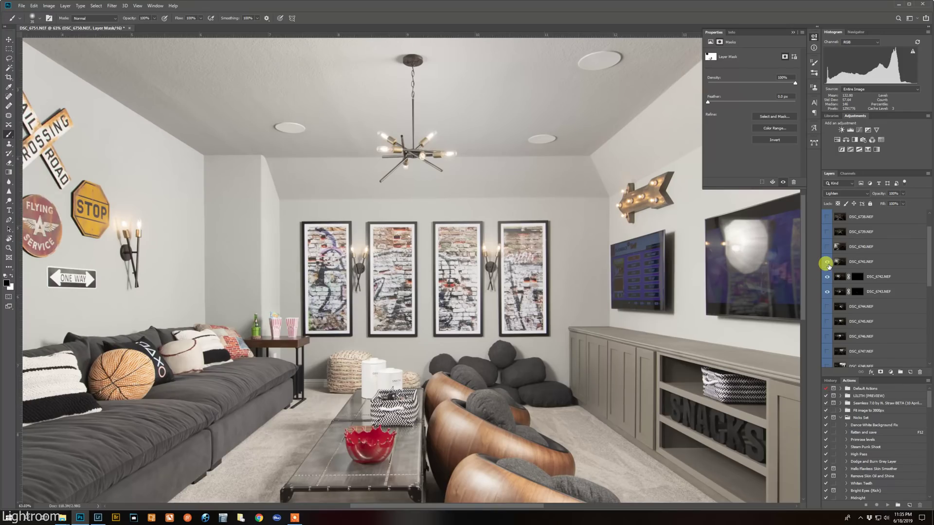
left_click(827, 263)
scroll(520, 208, "down", 1)
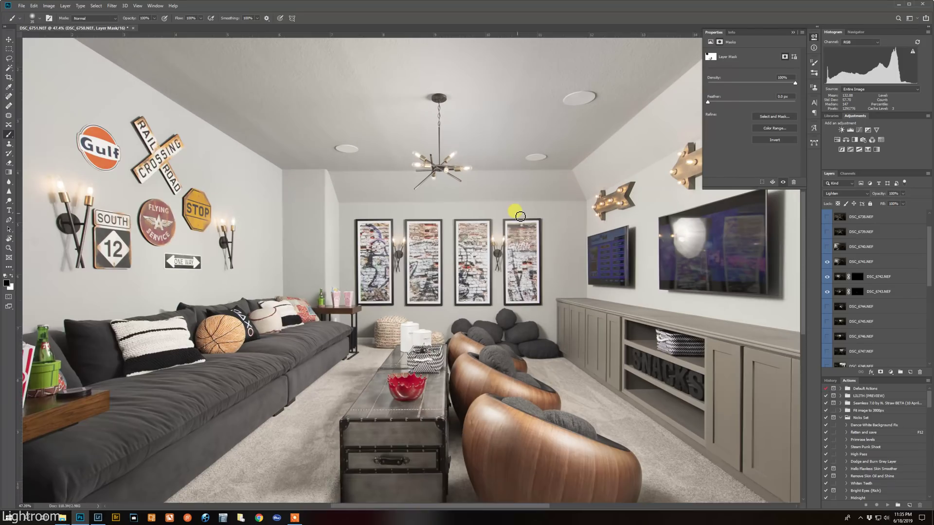
scroll(428, 185, "up", 1)
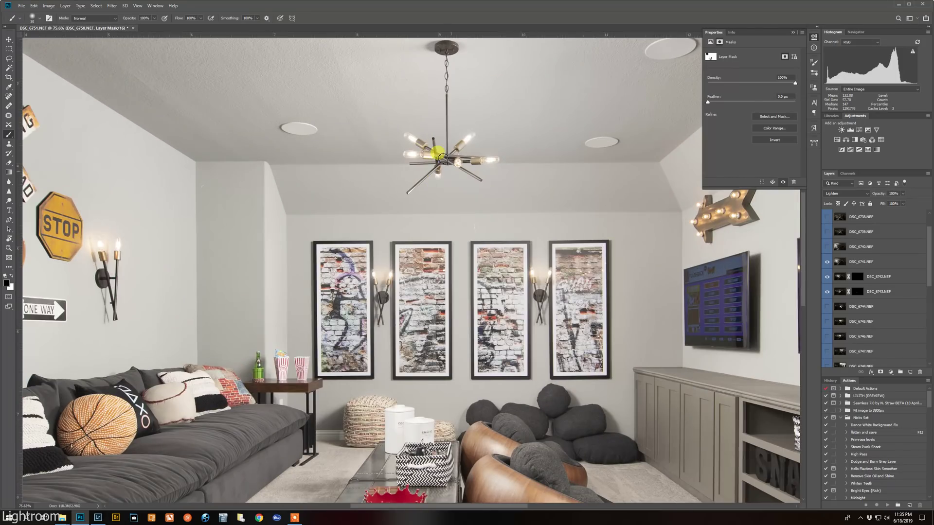
scroll(442, 156, "up", 3)
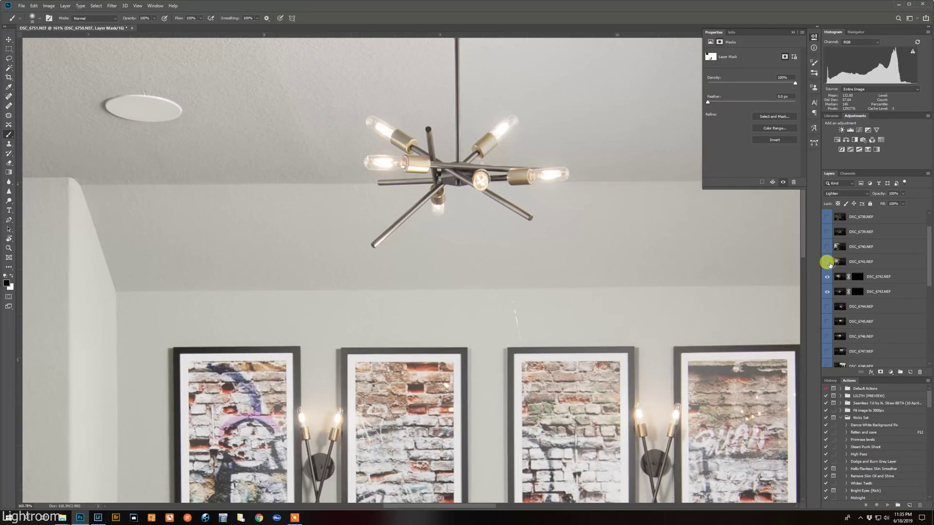
left_click(827, 262)
left_click(827, 262)
Step: Add a black mask to DSC_6741.NEF and paint the chandelier in with an enlarged white brush at 100% opacity
left_click(856, 262)
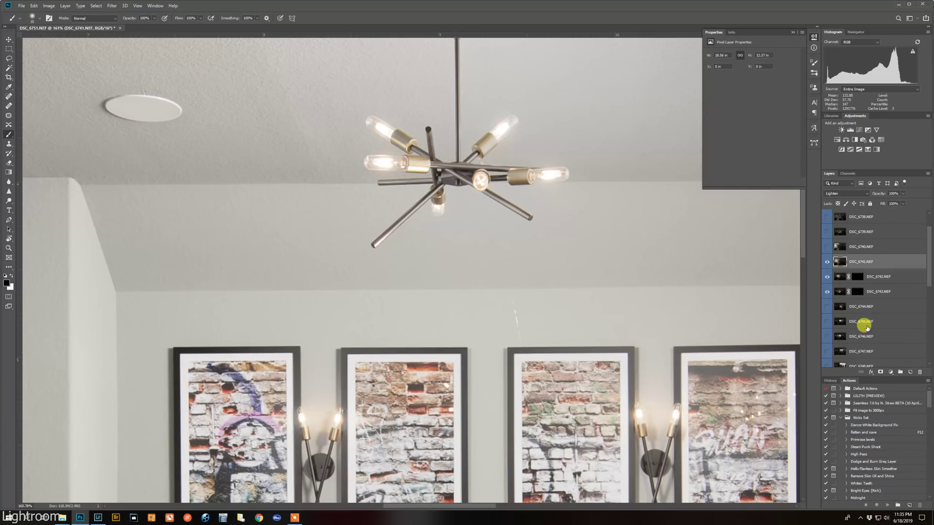
left_click(879, 372, "alt")
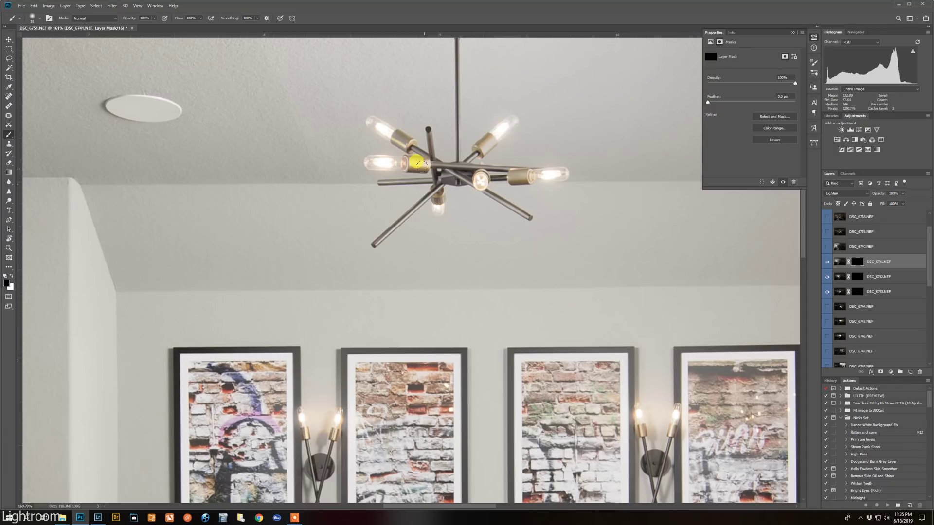
key("x")
key("bracketright")
key("bracketright")
key("bracketright")
key("bracketright")
key("bracketright")
key("bracketright")
key("bracketright")
key("bracketright")
key("bracketright")
key("bracketright")
mouse_move(408, 174)
left_mouse_down()
mouse_move(409, 161)
mouse_move(439, 188)
mouse_move(378, 239)
left_mouse_up()
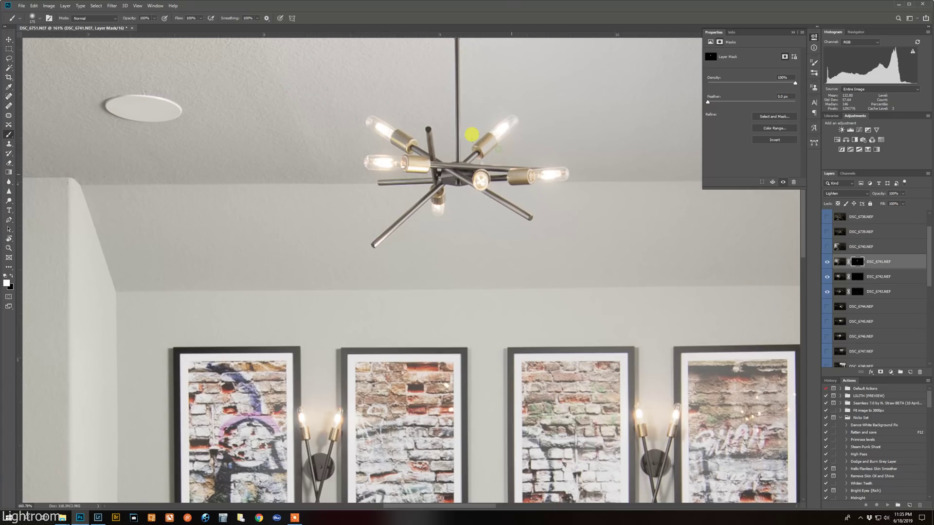
Step: Compare the whole room with the DSC_6740.NEF layer on and off, leaving it hidden
scroll(401, 122, "down", 10)
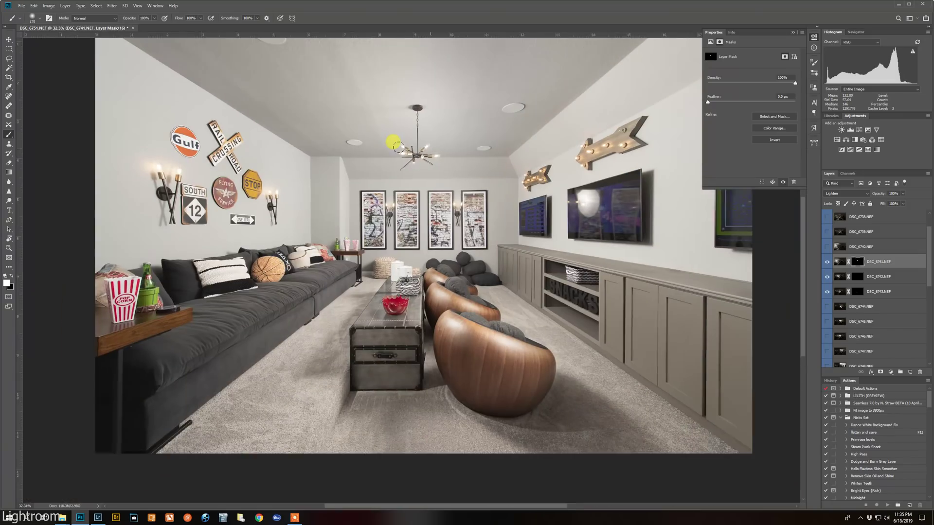
left_click(826, 247)
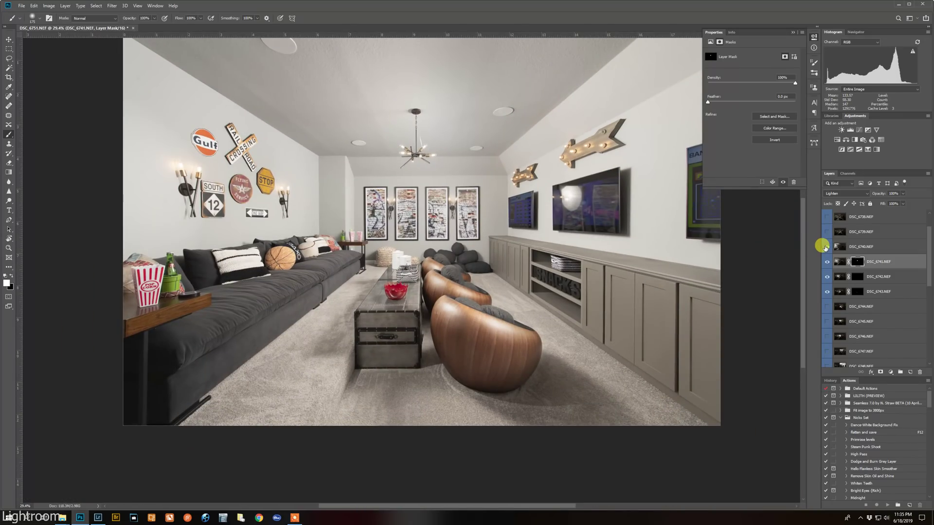
left_click(826, 247)
left_click(826, 248)
left_click(826, 248)
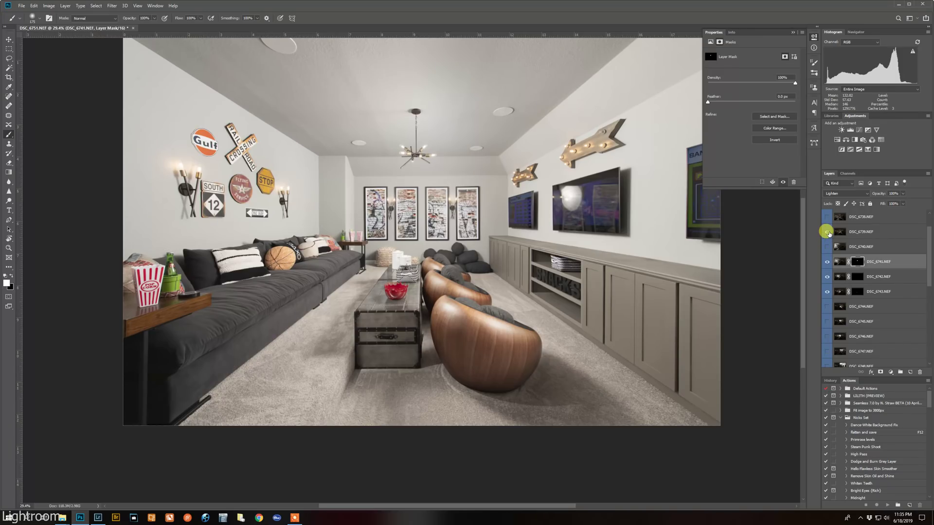
Step: Show the DSC_6739.NEF layer and compare its effect on the chairs, cushions and coffee table
left_click(827, 232)
key("ctrl+plus")
key("ctrl+plus")
key("ctrl+plus")
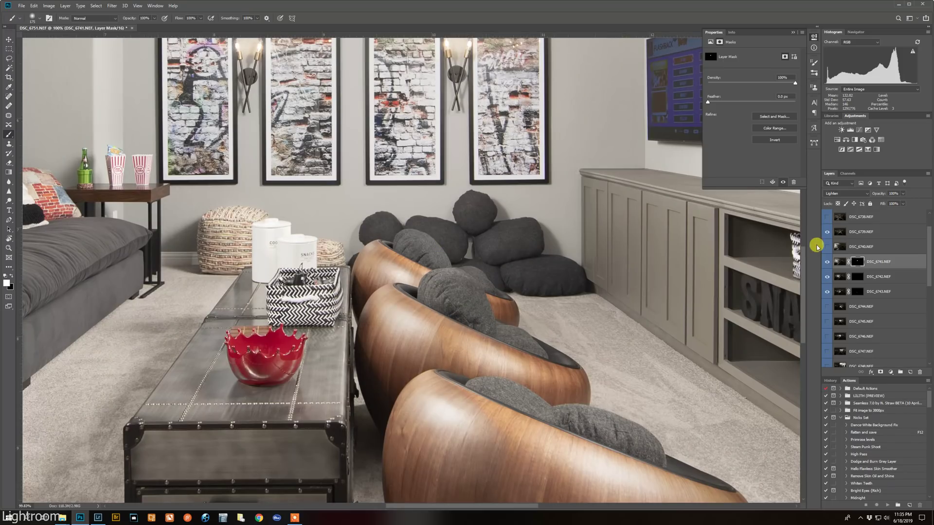
left_click(826, 232)
left_click(826, 232)
left_click(834, 232)
left_click(827, 232)
left_click(827, 232)
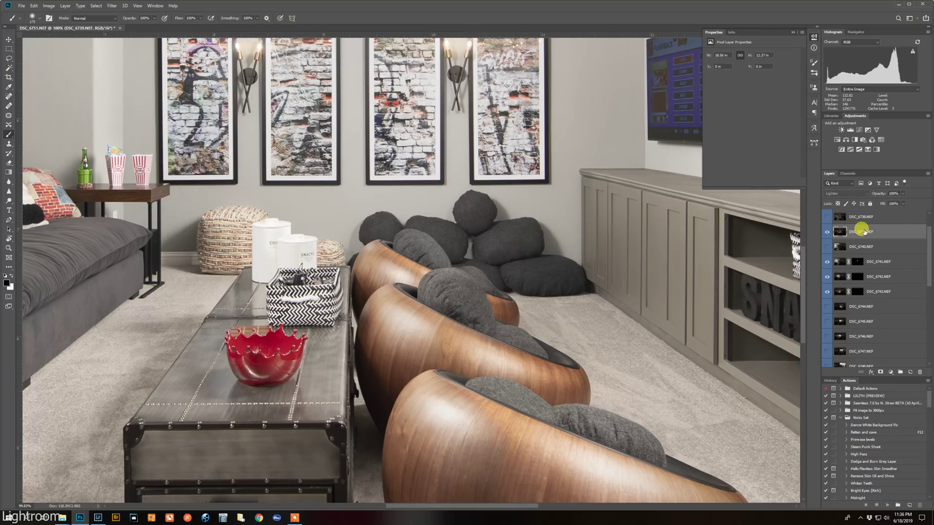
Step: Add a white mask to DSC_6739.NEF, paint out the spot between the coffee table and front chair, and compare the result
left_click(880, 372)
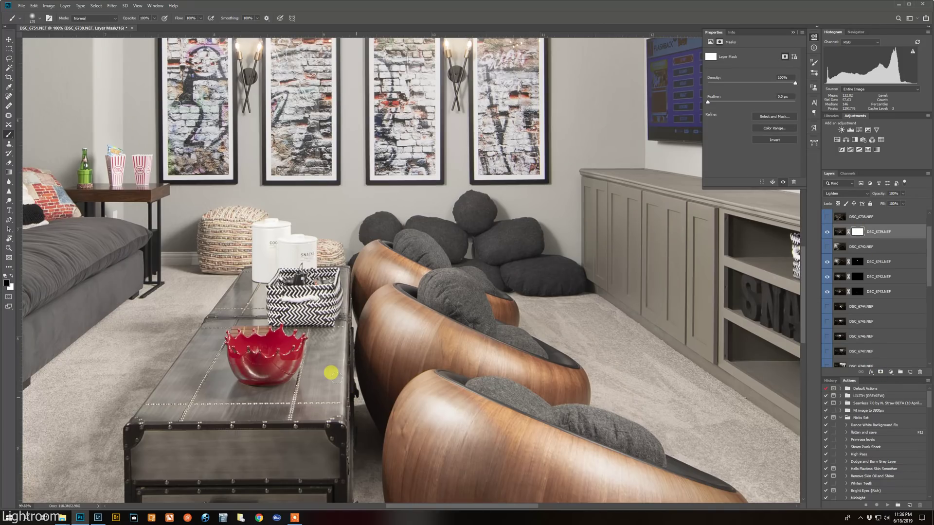
key("ctrl+0")
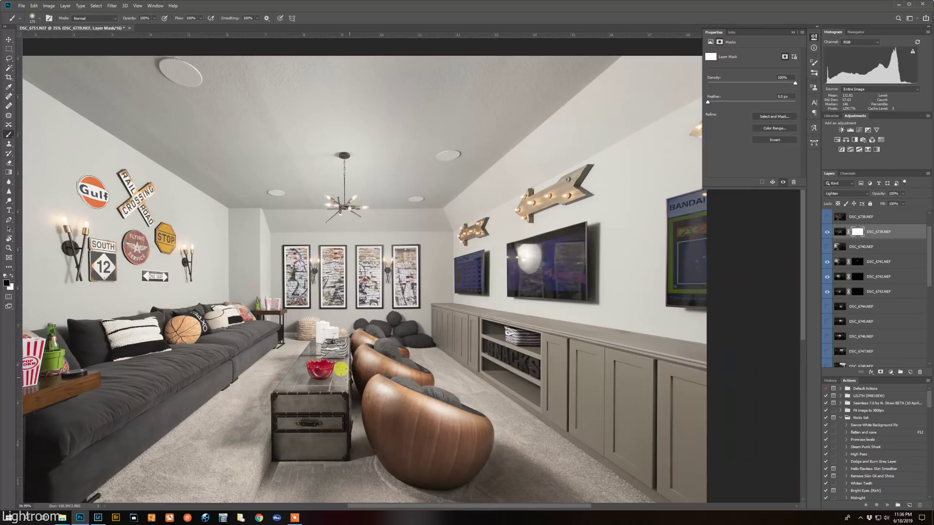
scroll(447, 255, "down", 3)
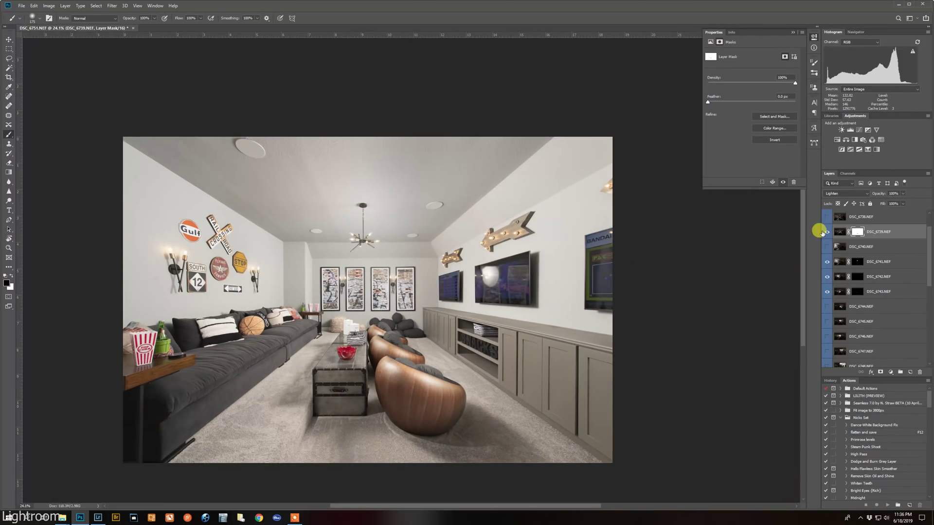
left_click(827, 233)
left_click(826, 232)
Step: Isolate the DSC_6739.NEF layer and disable its mask to examine the unmasked exposure
scroll(828, 246, "up", 2)
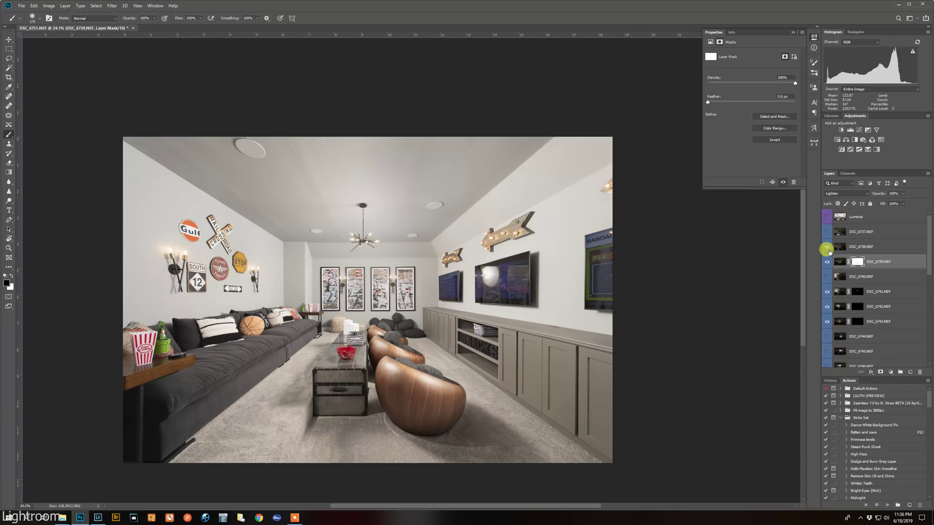
left_click(827, 261, "alt")
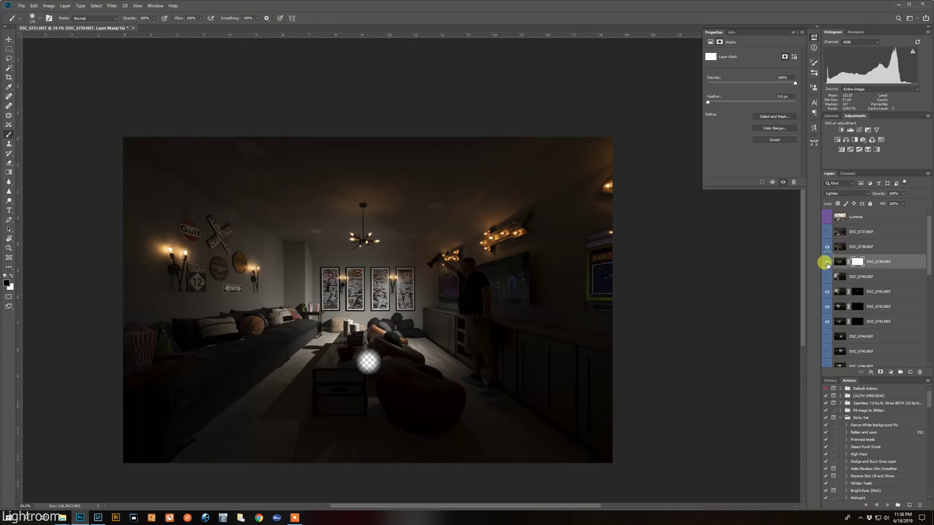
left_click(828, 261, "alt")
left_click(827, 261, "alt")
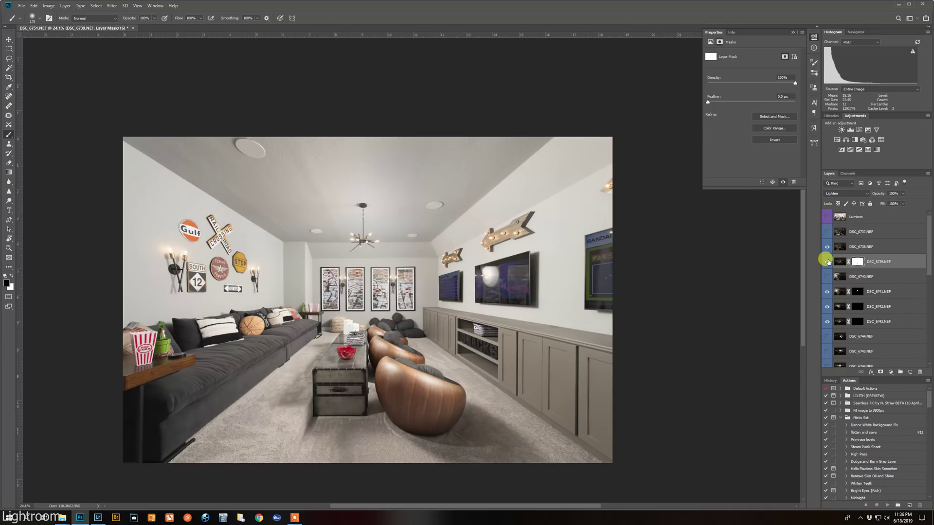
left_click(857, 262)
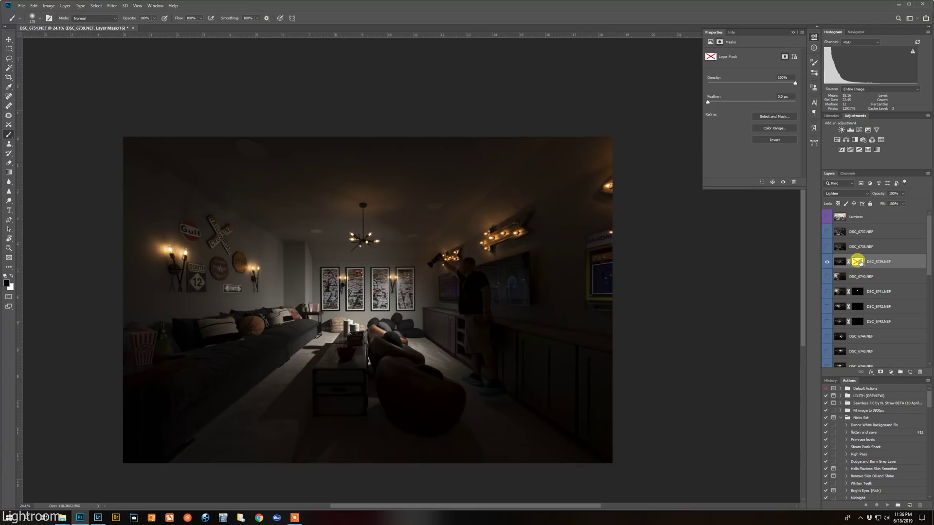
Step: Re-enable the DSC_6739.NEF layer mask, restore the other layers' visibility and select that mask for editing
left_click(841, 263)
scroll(371, 354, "up", 3)
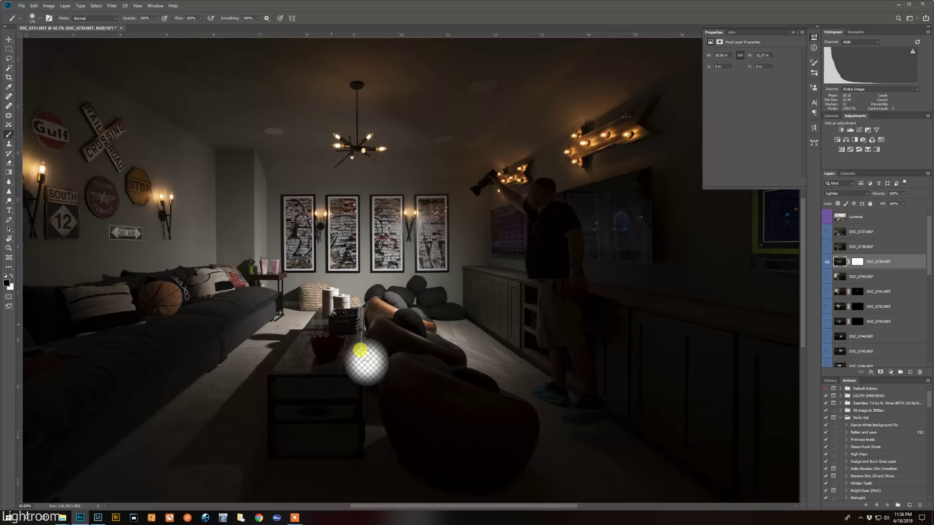
key("ctrl+z")
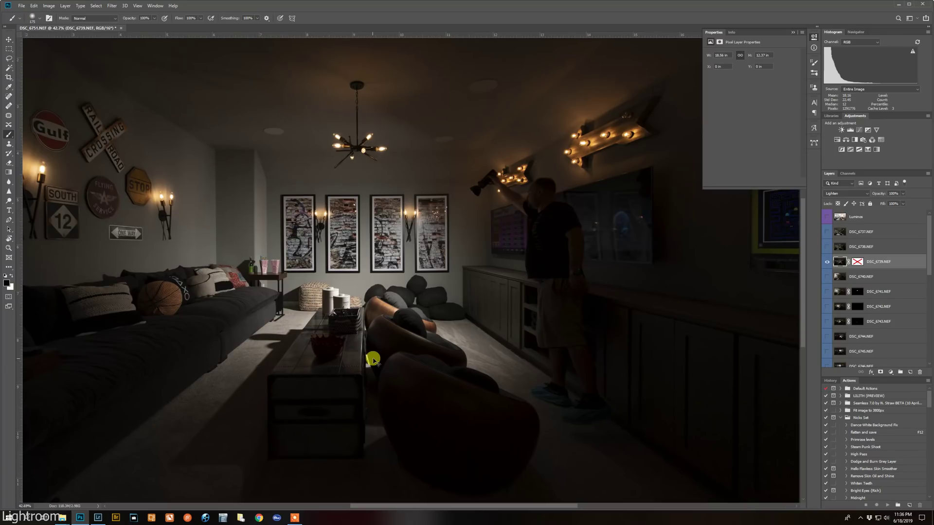
left_click(854, 263)
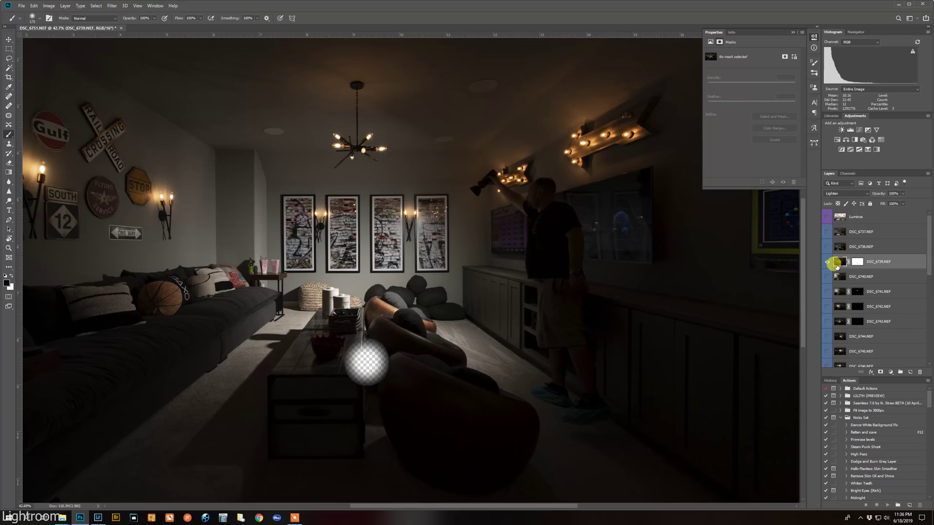
scroll(824, 263, "down", 3)
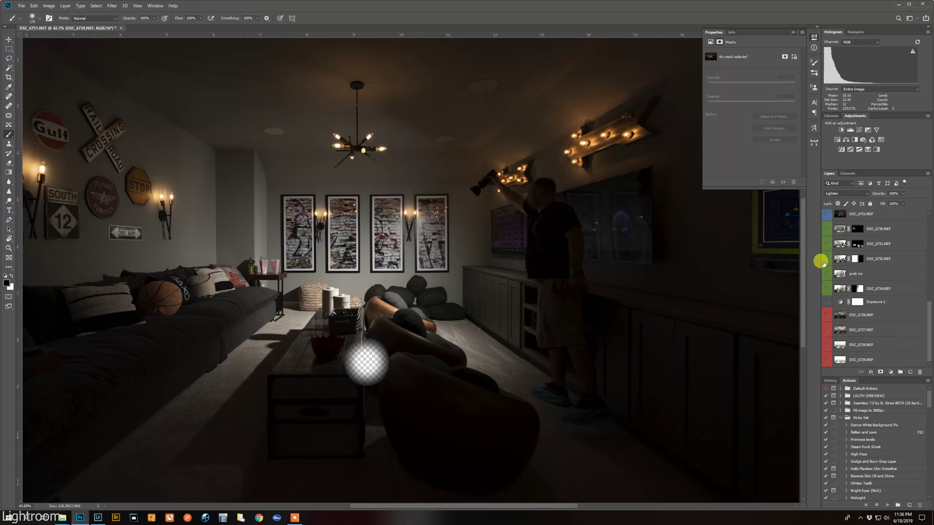
scroll(822, 264, "up", 3)
left_click(823, 262)
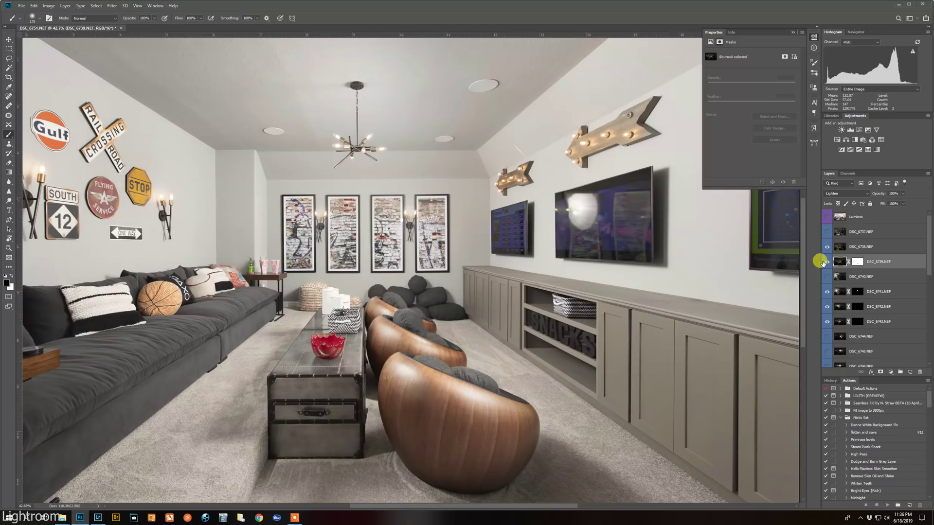
left_click(858, 263)
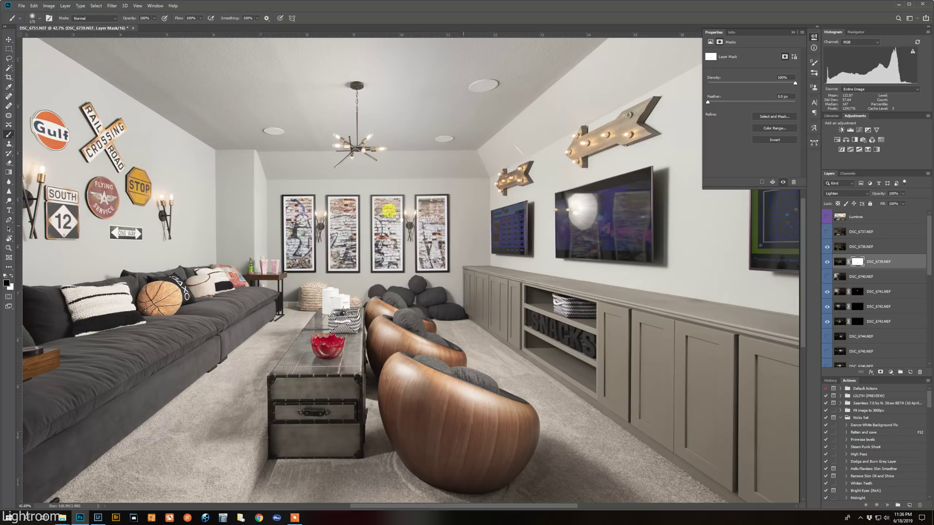
Step: Isolate the masked DSC_6739.NEF exposure and compare it with the full room blend
scroll(389, 211, "down", 2)
scroll(384, 294, "up", 1)
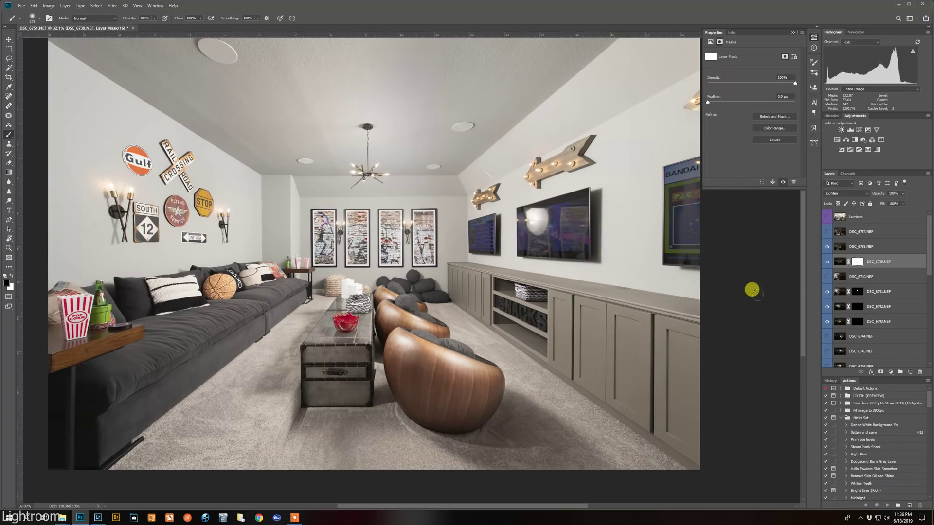
left_click(827, 248)
left_click(828, 262)
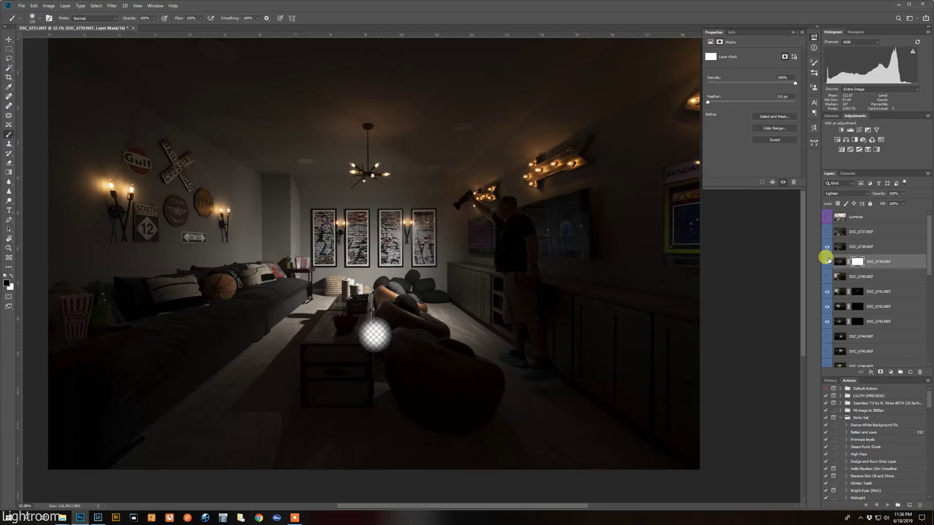
left_click(828, 261)
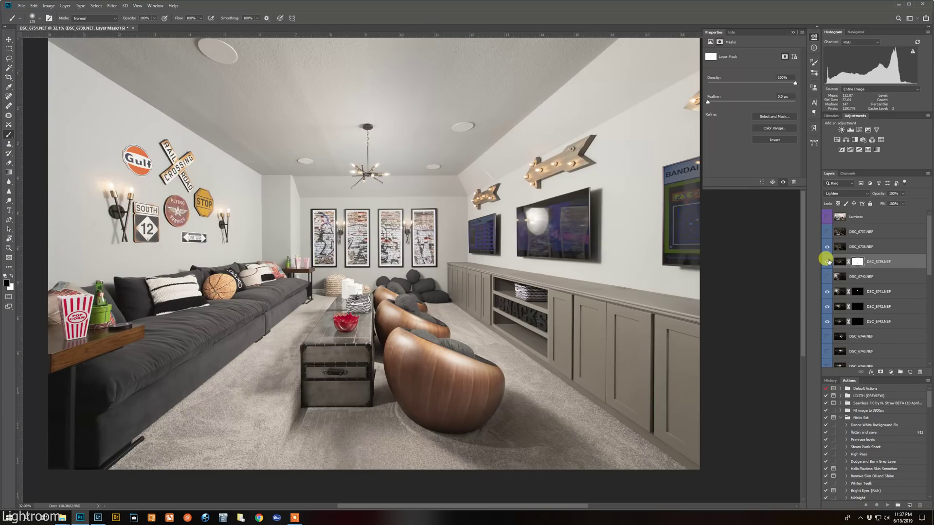
Step: Check the DSC_6738.NEF layer's effect on the room and add a white mask to it
left_click(826, 247)
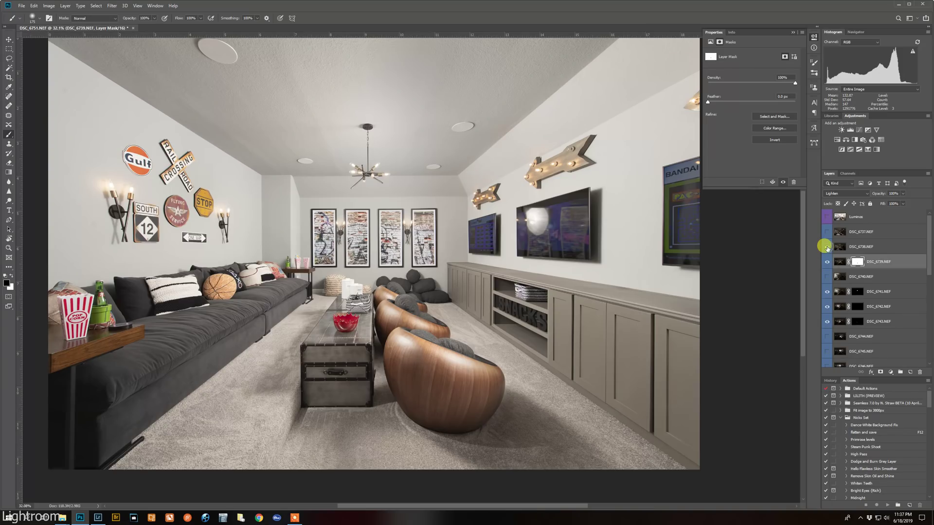
left_click(826, 247)
left_click(840, 247)
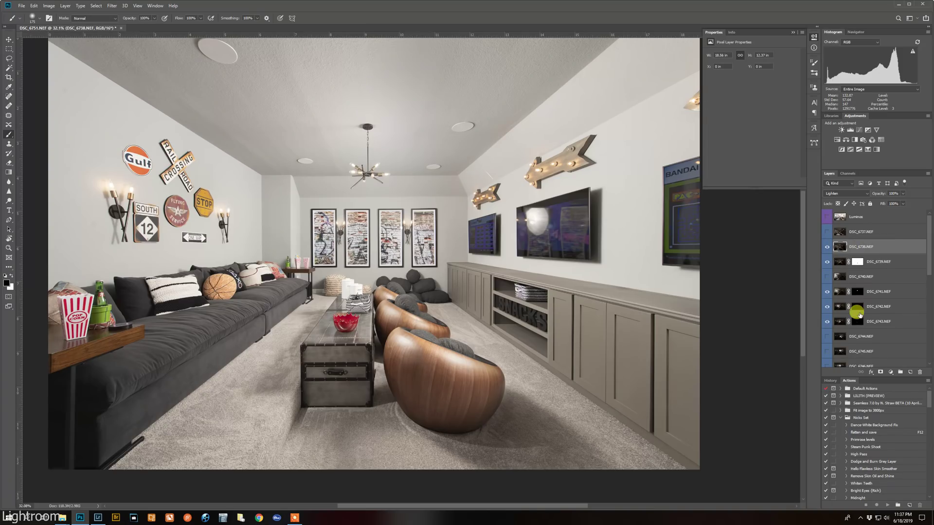
left_click(881, 373)
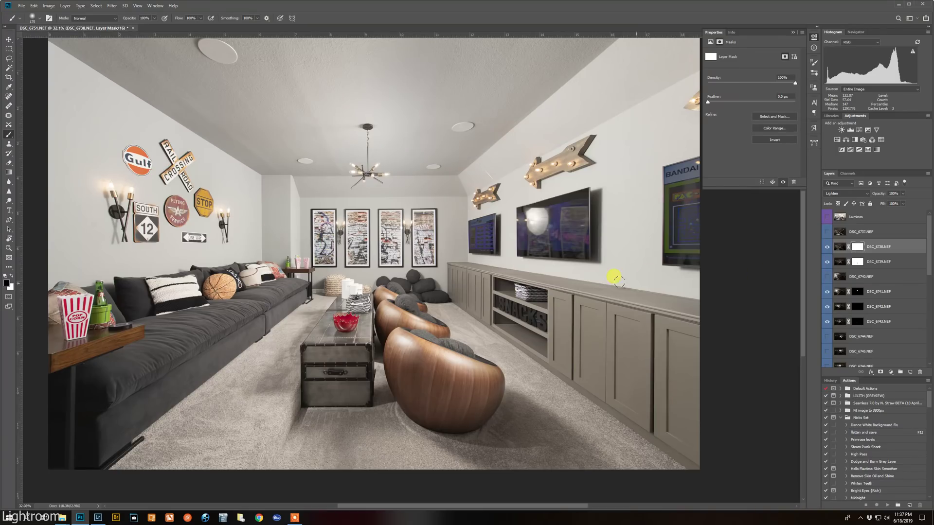
Step: Examine the DSC_6738.NEF exposure on its own with the Properties panel collapsed, then restore all the blended layers
scroll(378, 335, "up", 3)
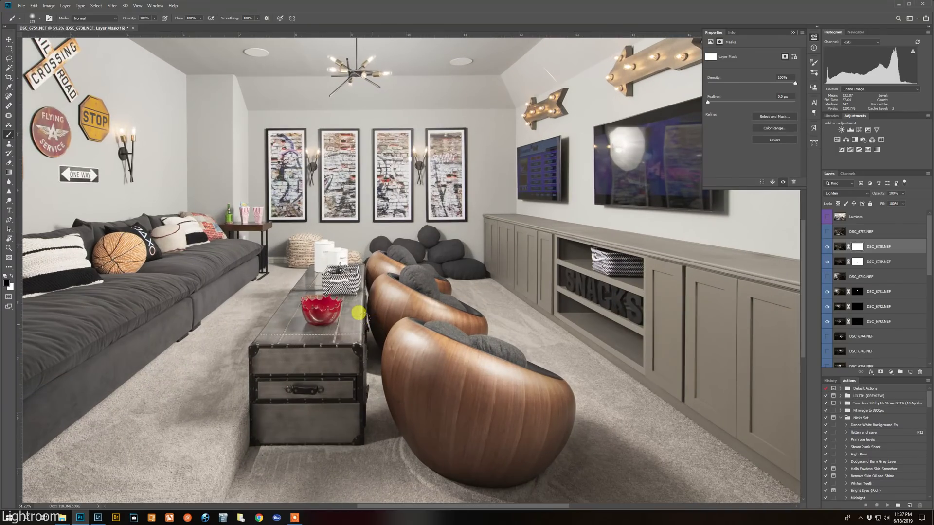
left_click(827, 249)
left_click(827, 248)
left_click(827, 248, "alt")
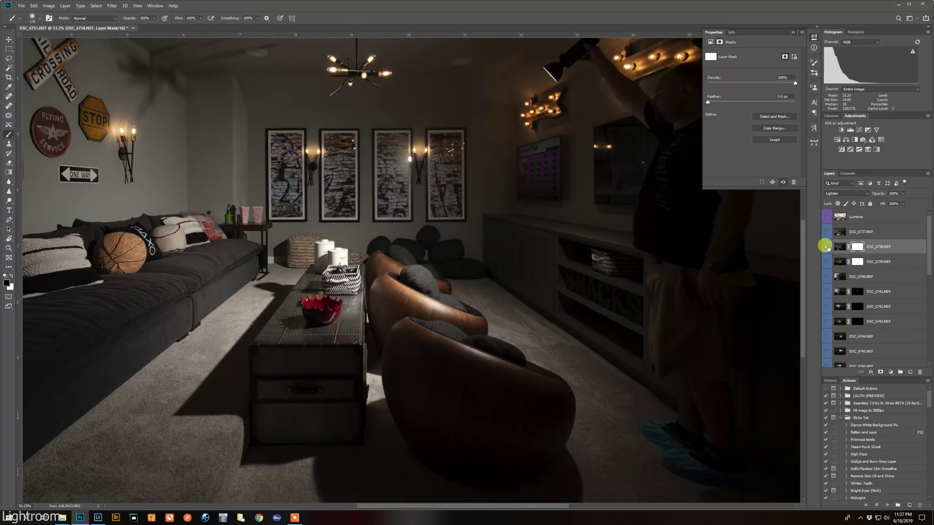
left_click(793, 32)
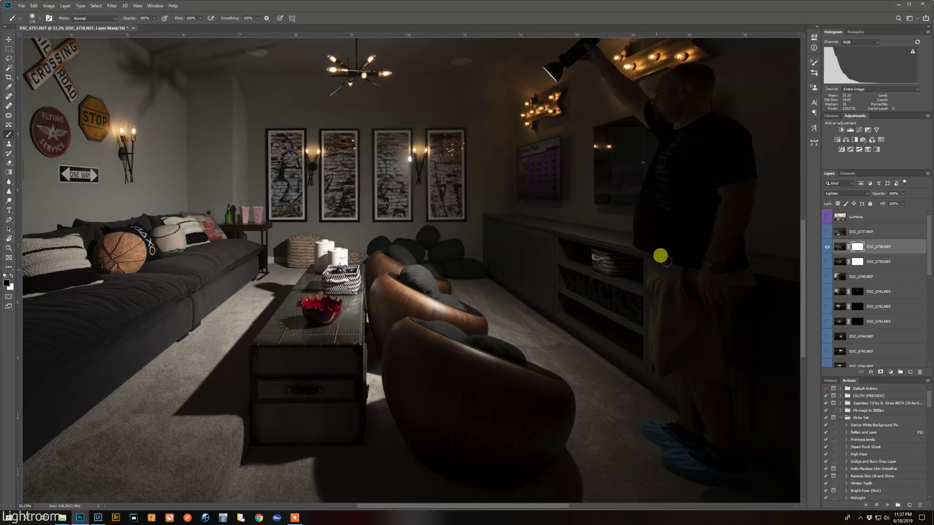
left_click(827, 248, "alt")
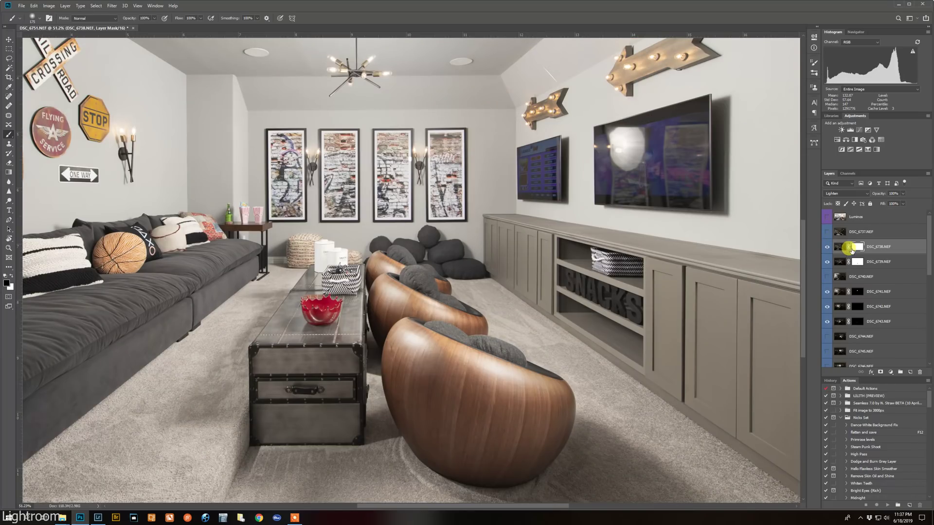
Step: Compare the chairs, cushions and coffee table with DSC_6738.NEF on and off, leaving the layer visible
left_click(827, 247)
left_click(826, 247)
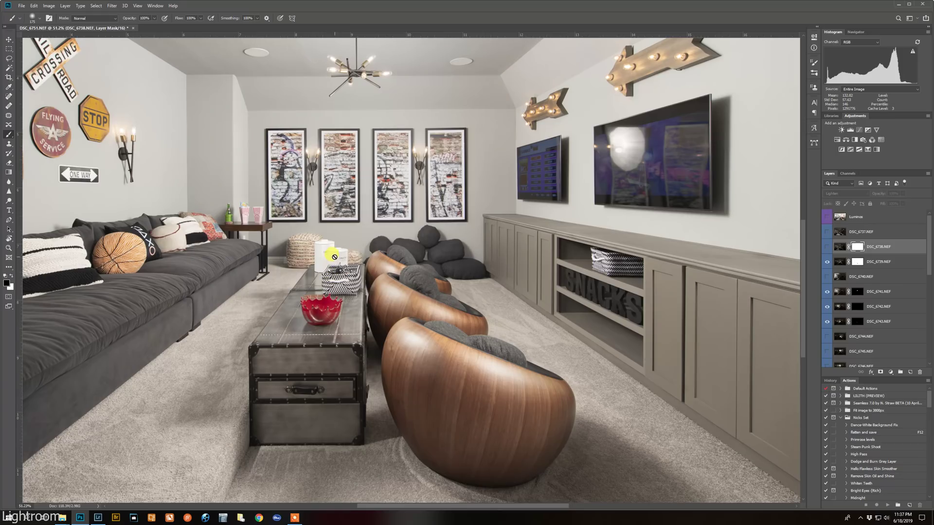
left_click(827, 247)
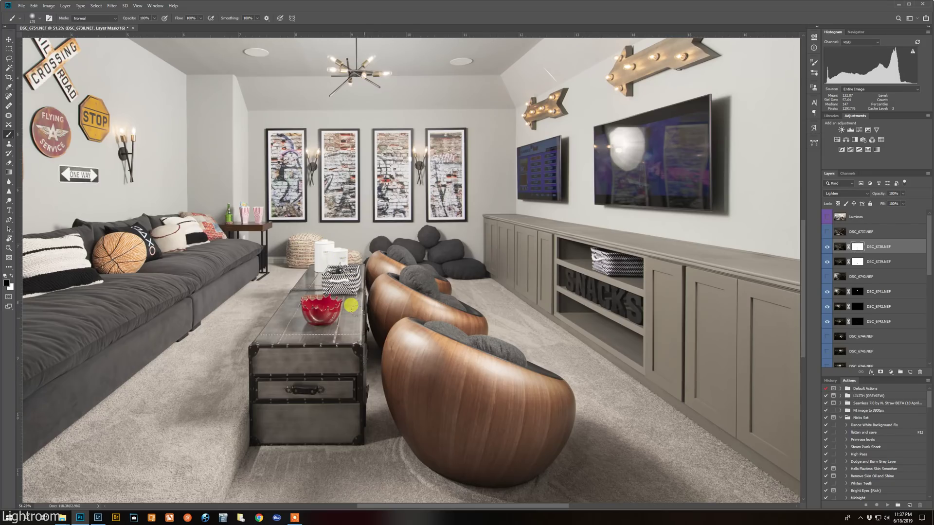
Step: Inspect the back of the room up close and set the brush to white at 20% opacity
scroll(329, 245, "up", 5)
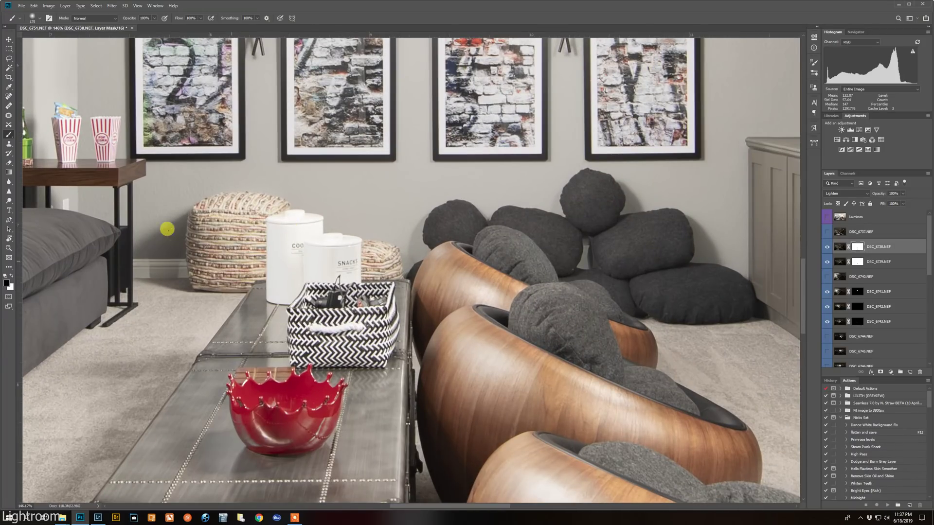
left_click(10, 276)
scroll(299, 284, "down", 8)
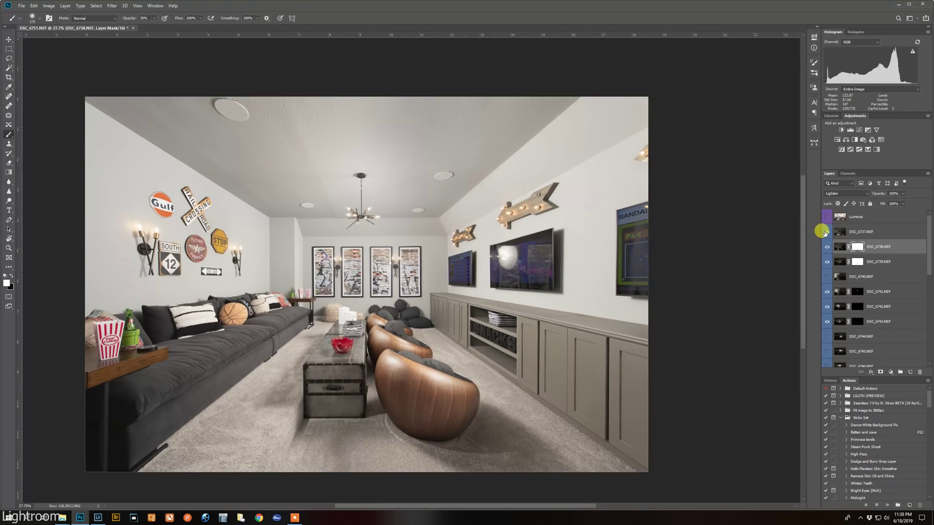
Step: Show the DSC_6737.NEF layer, compare its effect on the room and examine its exposure in isolation
left_click(824, 233)
left_click(824, 233)
left_click(825, 232)
left_click(825, 233, "alt")
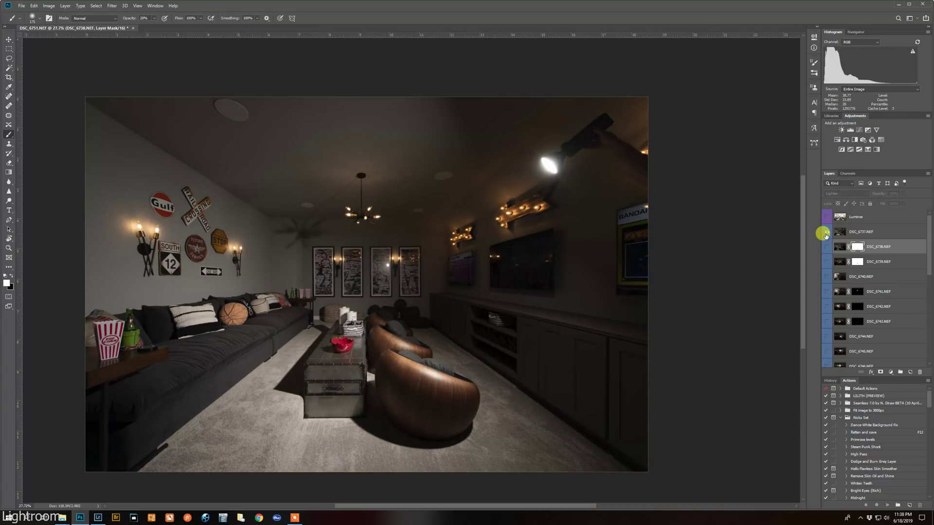
left_click(827, 236, "alt")
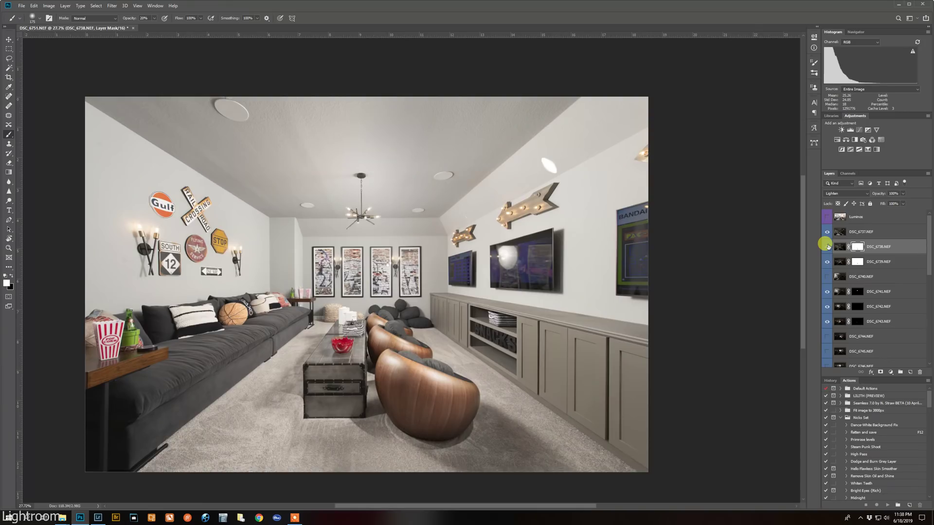
Step: Isolate DSC_6738.NEF, DSC_6739.NEF and DSC_6737.NEF in turn to compare their exposures, restoring the full blend each time
left_click(828, 246, "alt")
left_click(828, 246, "alt")
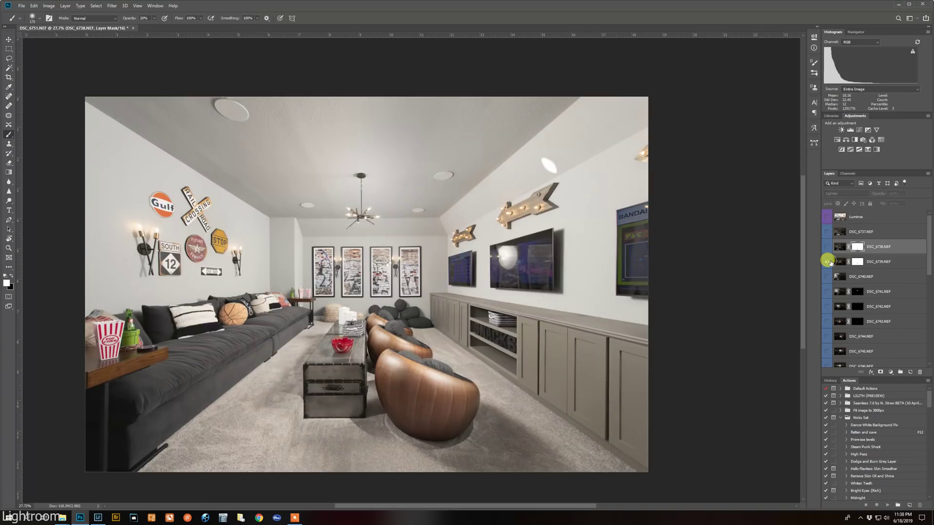
left_click(828, 261, "alt")
left_click(828, 261, "alt")
left_click(827, 233, "alt")
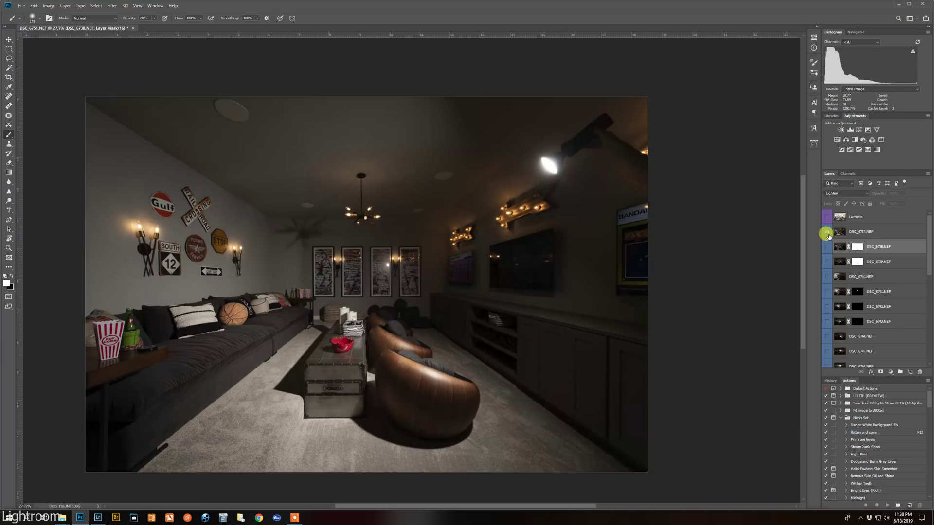
left_click(828, 234, "alt")
Step: Add a white mask to DSC_6737.NEF and paint out the bright flash spot above the large arrow sign with a 700 px black brush
left_click(857, 232)
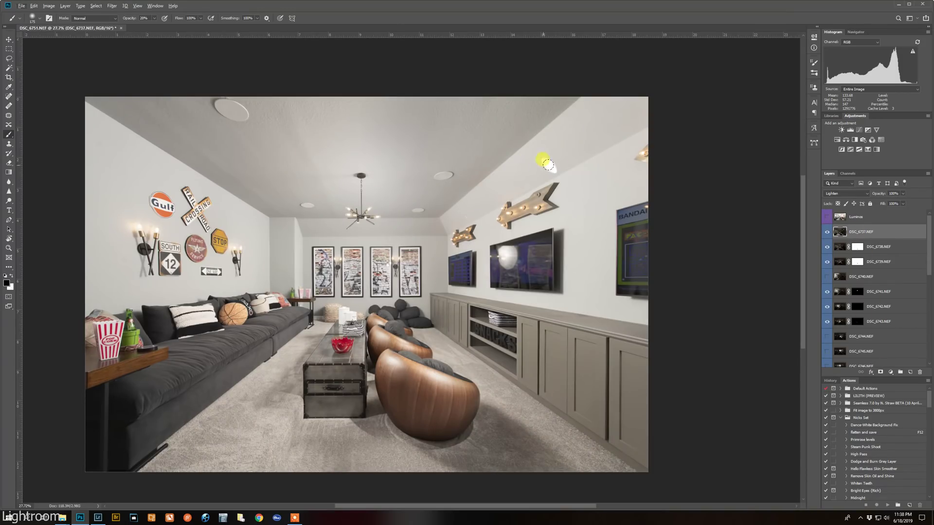
left_click(880, 372)
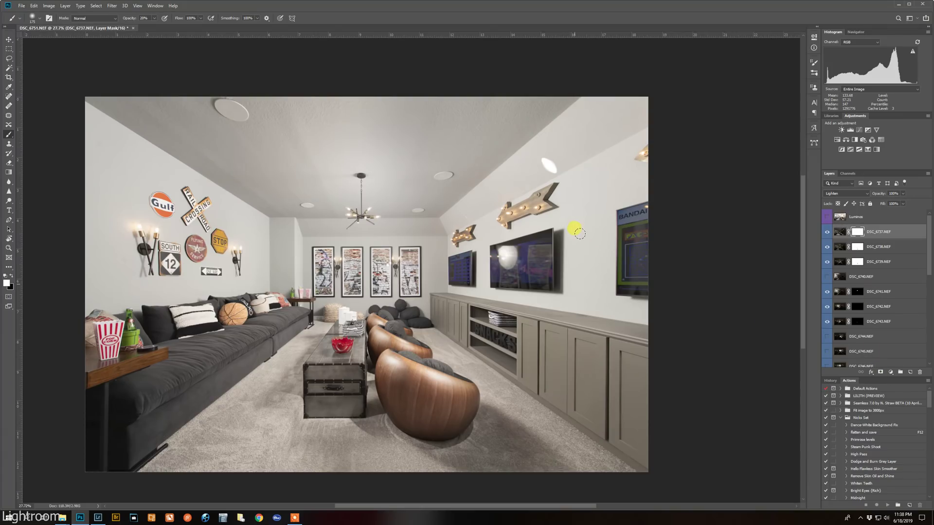
key("bracketright")
key("bracketright")
key("bracketright")
key("bracketright")
key("bracketright")
key("bracketright")
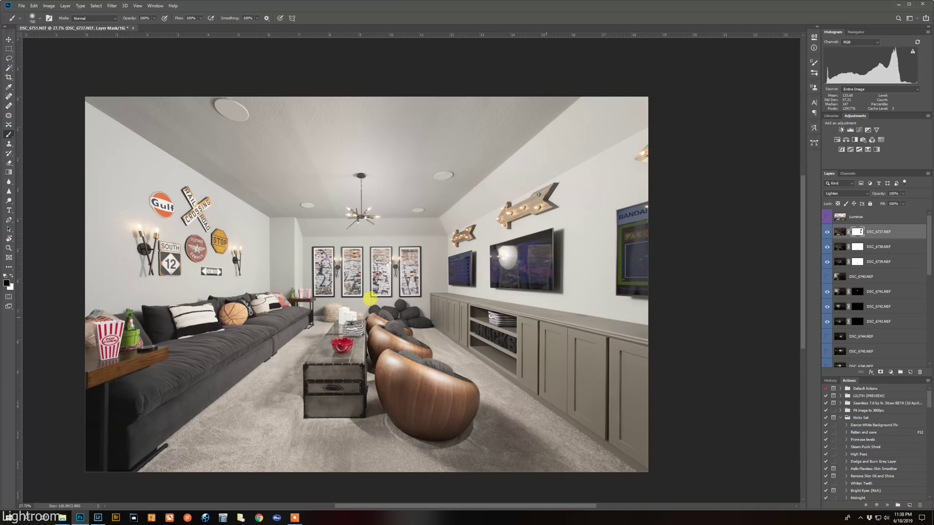
Step: Compare the room with the masked DSC_6737.NEF layer on and off, leaving it visible
scroll(372, 299, "up", 1)
left_click(824, 234)
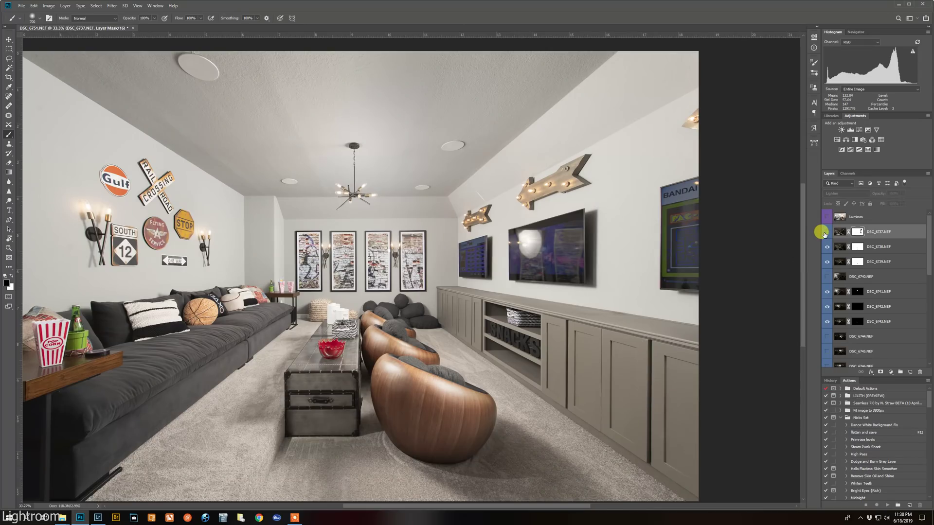
left_click(824, 234)
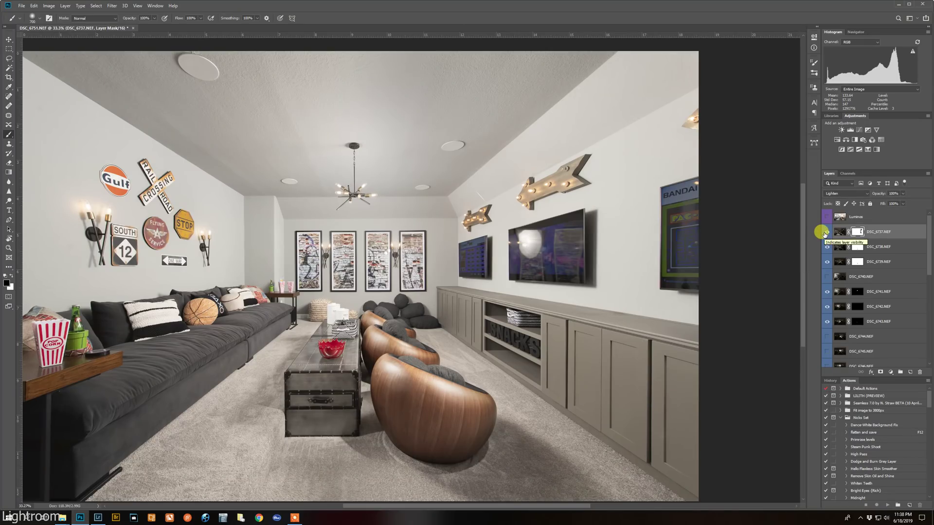
Step: Lower the brush opacity to 20% and soften the DSC_6737.NEF layer on the carpet in front of the coffee table
scroll(393, 159, "down", 1)
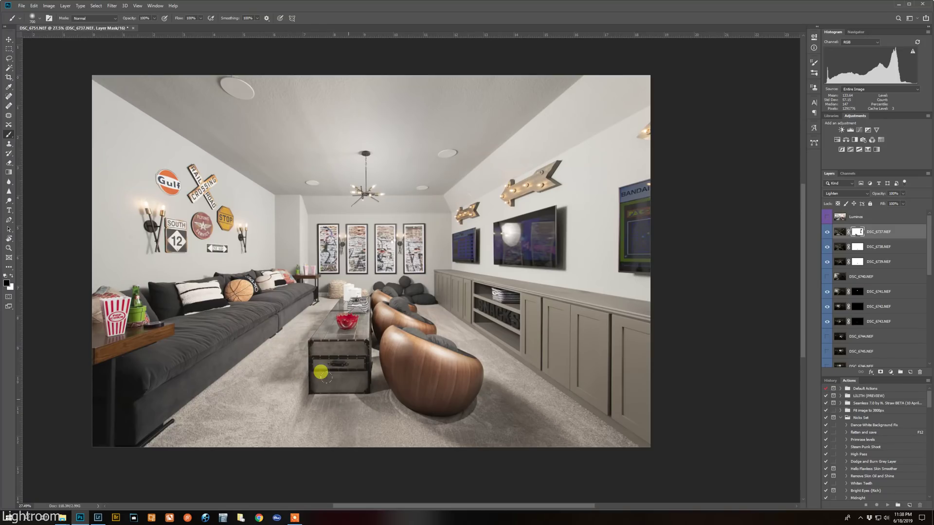
key("2")
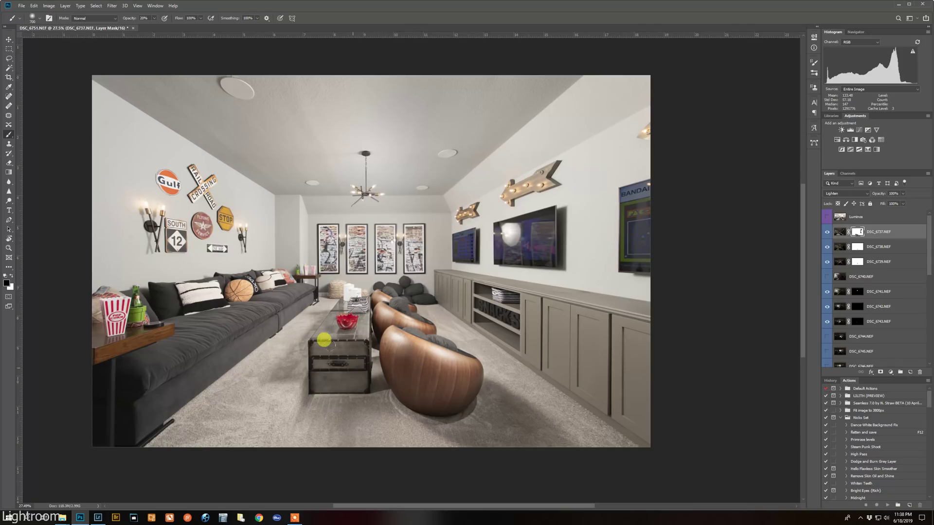
scroll(383, 404, "down", 1)
scroll(340, 264, "up", 1)
left_click_drag(369, 283, 379, 285)
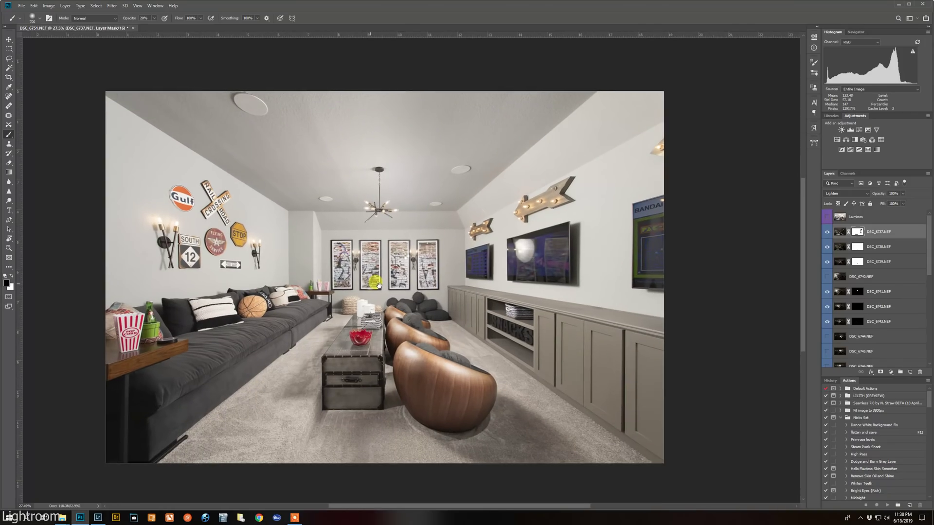
Step: Select the DSC_6738.NEF mask and paint out the flash streak above the small arrow sign with black at 100% opacity
scroll(461, 176, "up", 2)
scroll(448, 161, "up", 3)
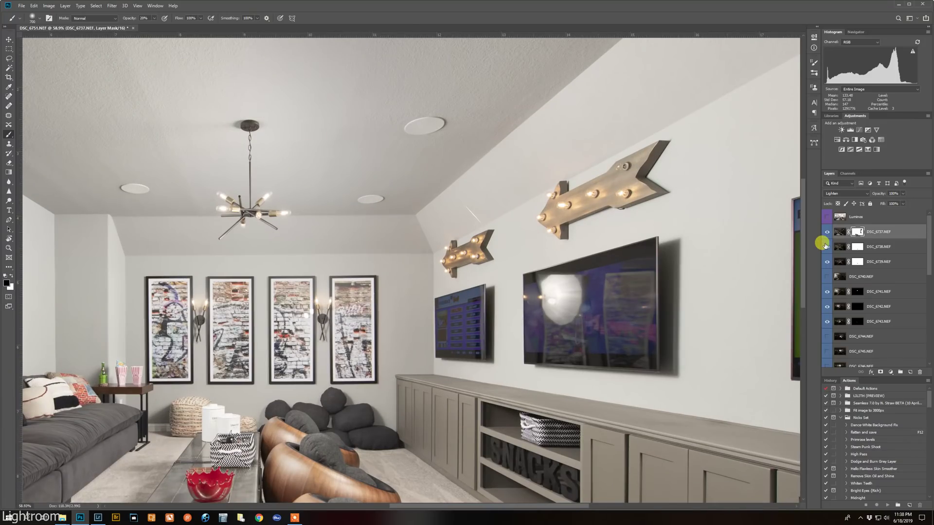
left_click(856, 247)
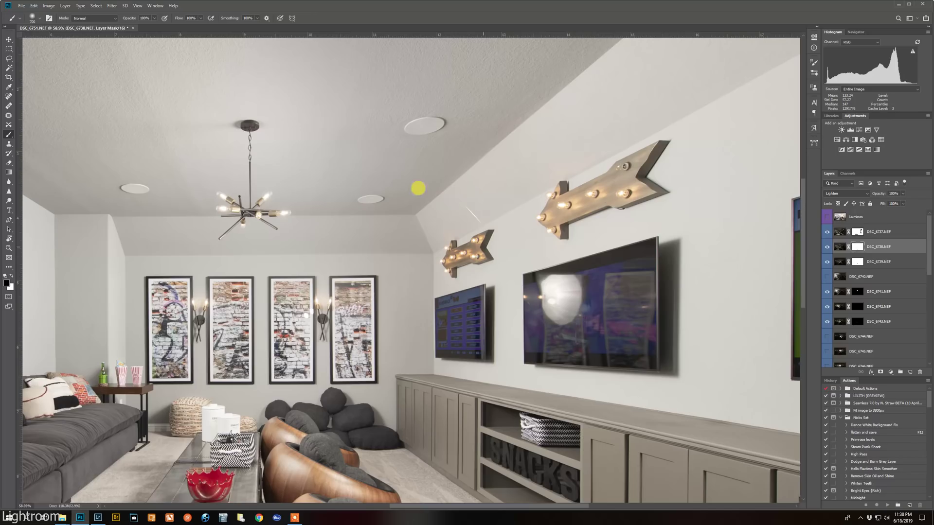
key("0")
left_click_drag(416, 158, 413, 190)
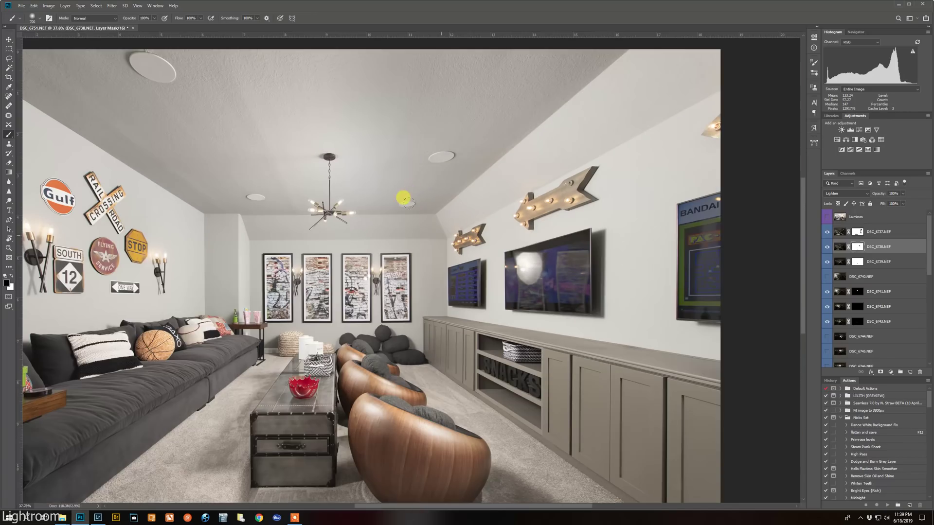
left_click_drag(306, 246, 353, 204)
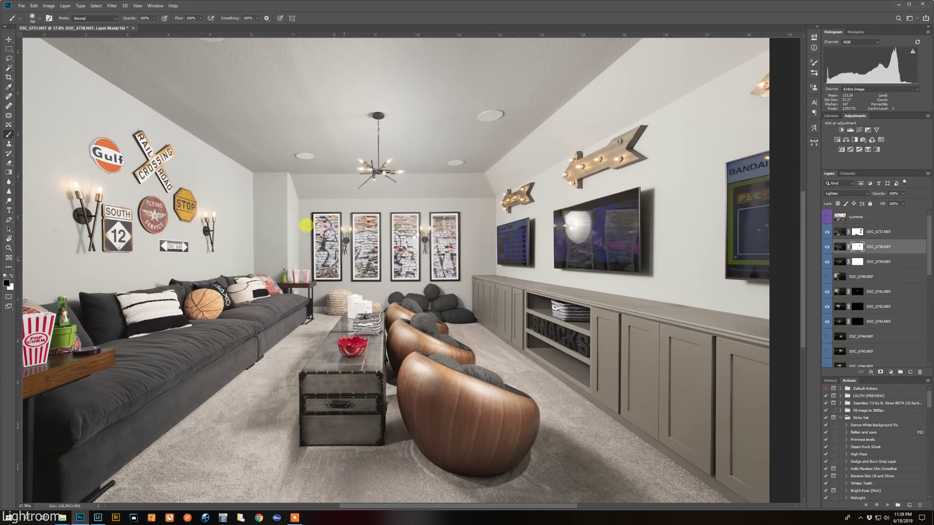
scroll(312, 229, "down", 2)
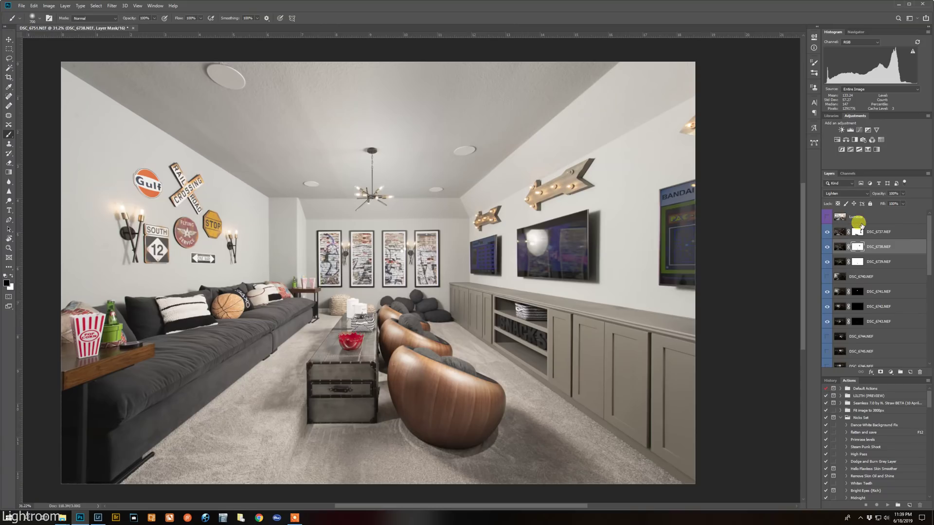
left_click(870, 220)
left_click(872, 221)
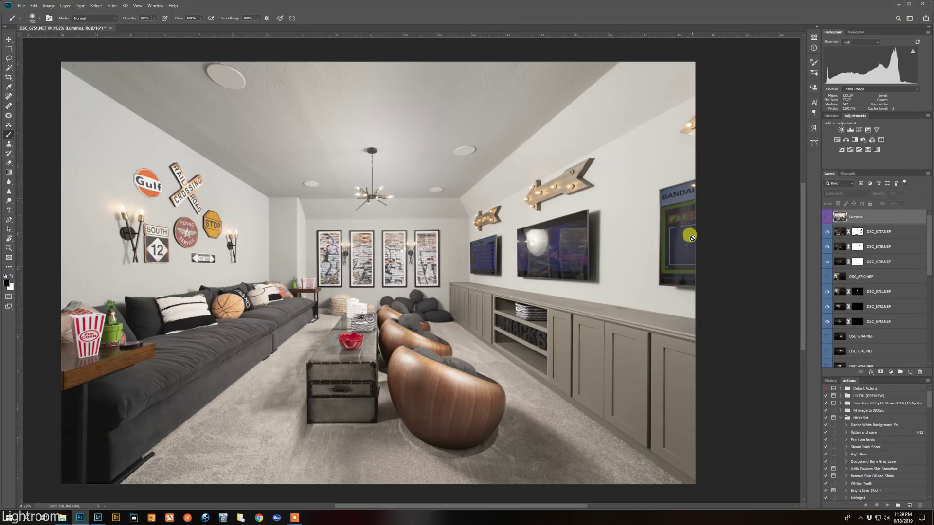
Step: Find which layer causes the light reflections on the third framed picture and paint out the larger one in black on the DSC_6737.NEF mask
scroll(410, 252, "up", 5)
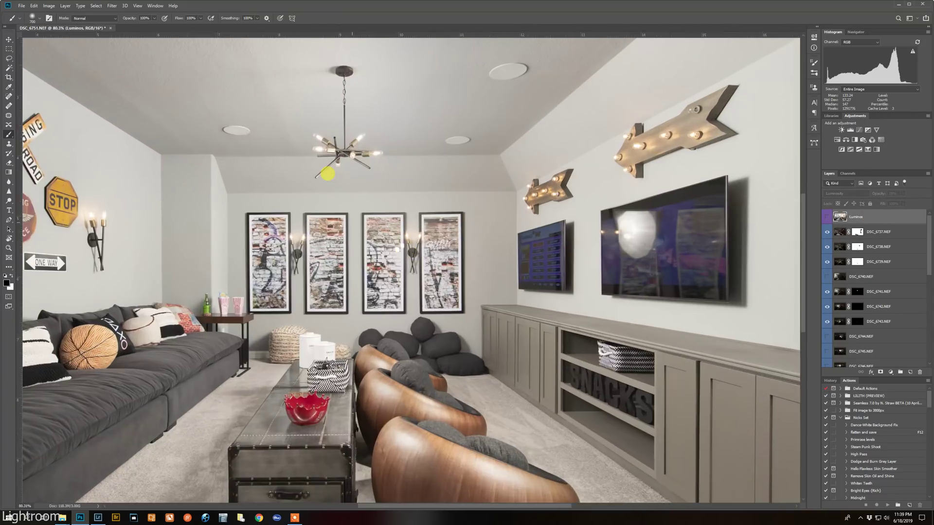
scroll(268, 115, "up", 2)
scroll(358, 235, "up", 2)
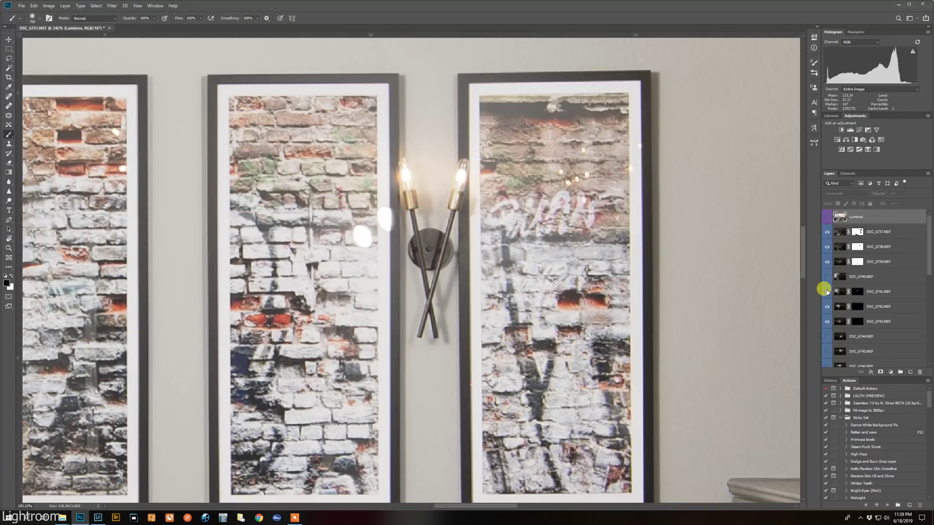
mouse_move(826, 291)
left_mouse_down()
mouse_move(828, 321)
mouse_move(827, 291)
left_mouse_up()
mouse_move(827, 232)
left_mouse_down()
mouse_move(828, 261)
mouse_move(826, 233)
left_mouse_up()
left_click(828, 232)
left_click(827, 232)
left_click(857, 231)
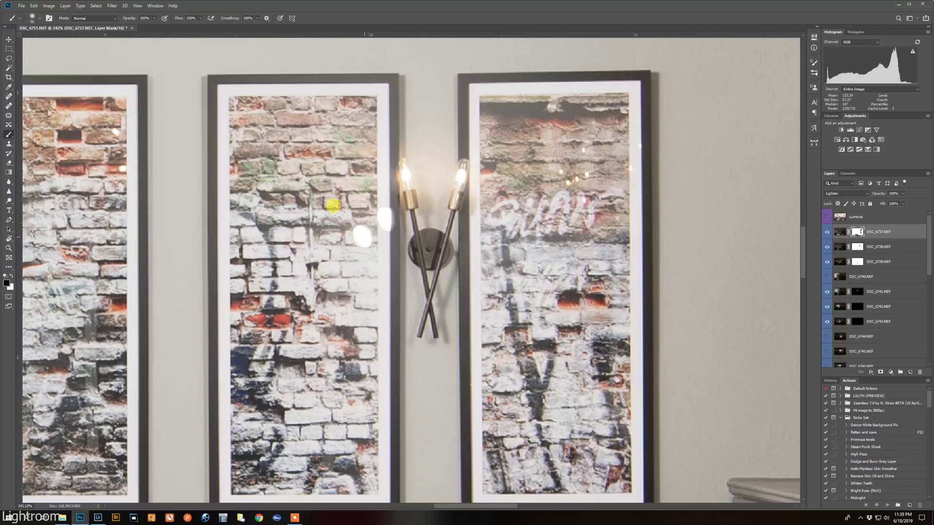
left_click(334, 206)
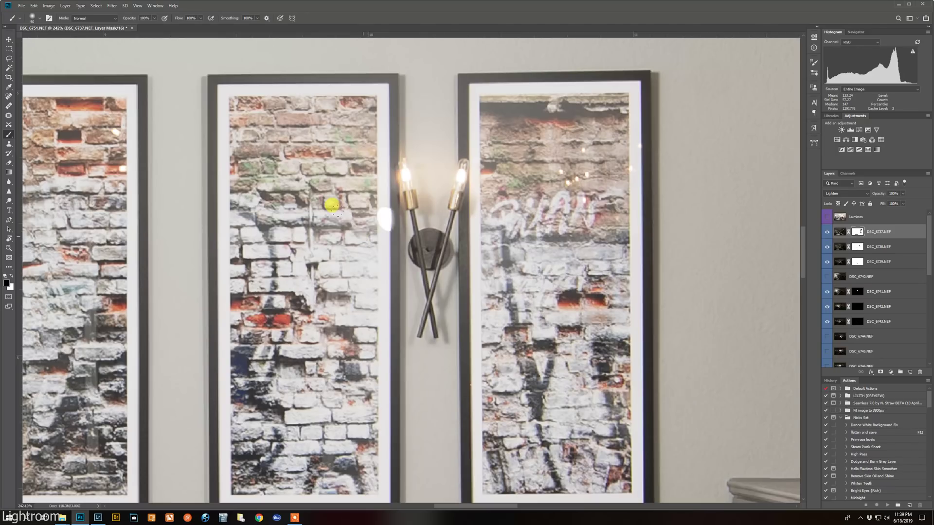
Step: Paint out the remaining reflection on the third picture's frame edge beside the sconce on the DSC_6738.NEF mask
left_click(827, 246)
left_click(858, 246)
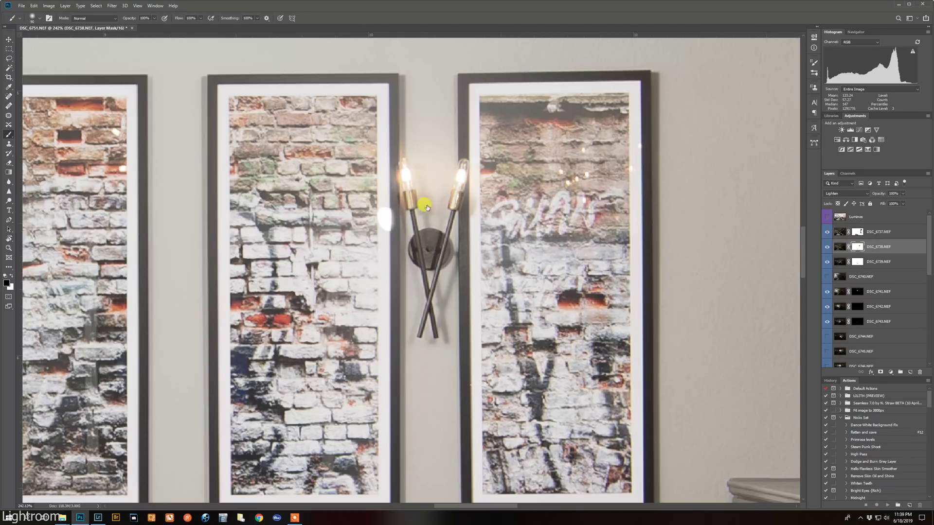
left_click(385, 221)
Step: Hide all visible flash layers: DSC_6737 to DSC_6739, DSC_6741 to DSC_6743, DSC_6750 and DSC_6751
key("ctrl+0")
scroll(384, 190, "down", 4)
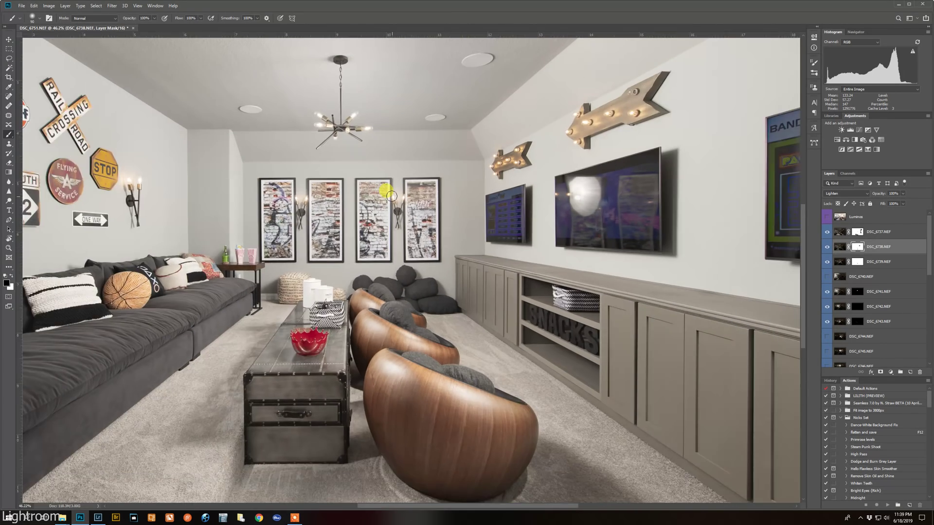
scroll(400, 258, "down", 3)
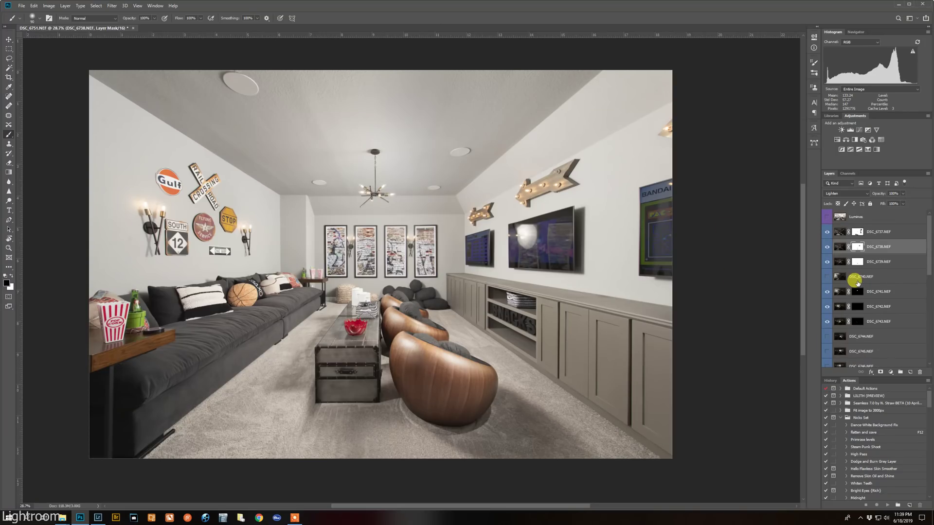
left_click(827, 262)
left_click_drag(827, 232, 827, 247)
left_click_drag(826, 316, 827, 292)
scroll(827, 292, "down", 1)
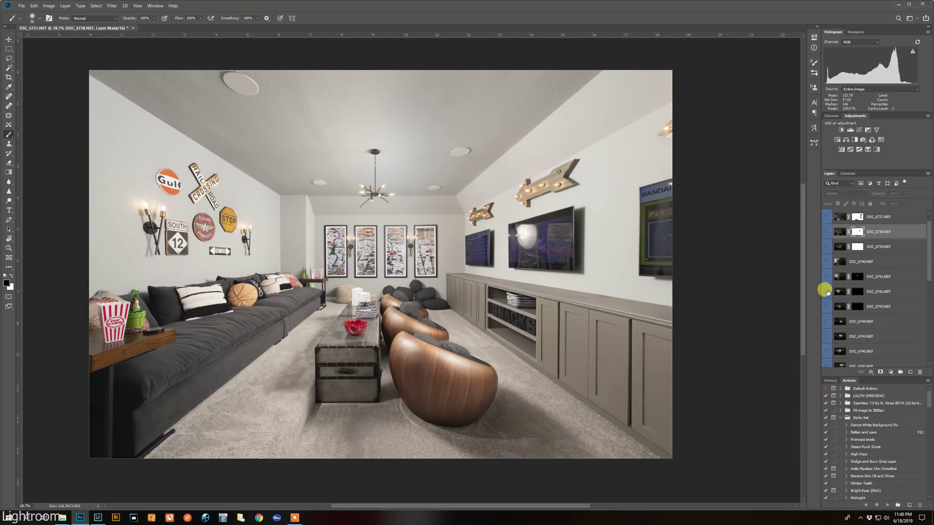
scroll(827, 292, "down", 3)
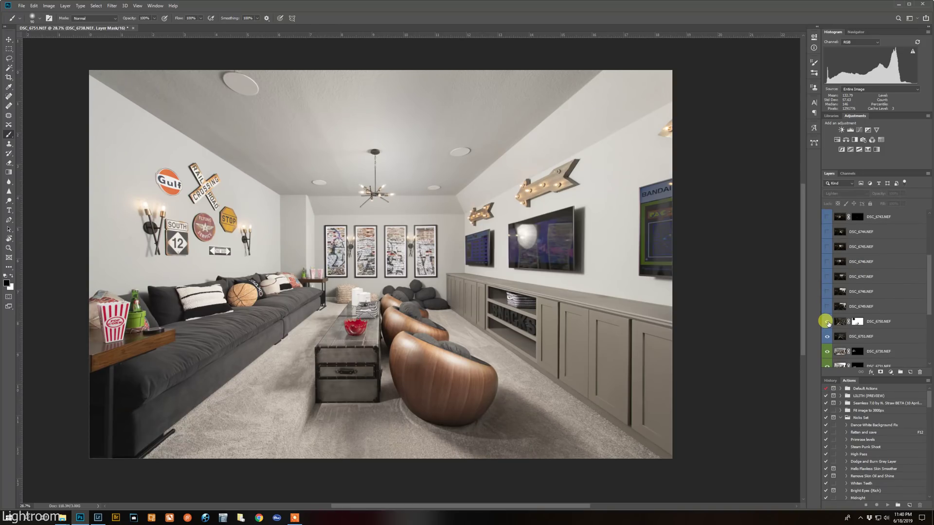
left_click_drag(827, 322, 827, 336)
Step: Stamp the visible layers into a new layer above DSC_6730.NEF, move it to the top of the stack and name it "without final pops"
left_click(896, 351)
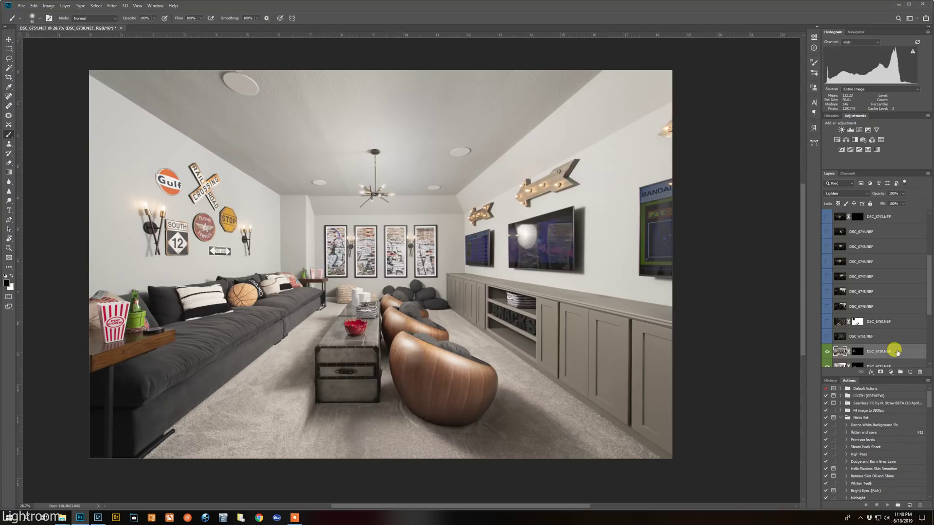
key("ctrl+alt+shift+e")
left_click_drag(881, 350, 877, 215)
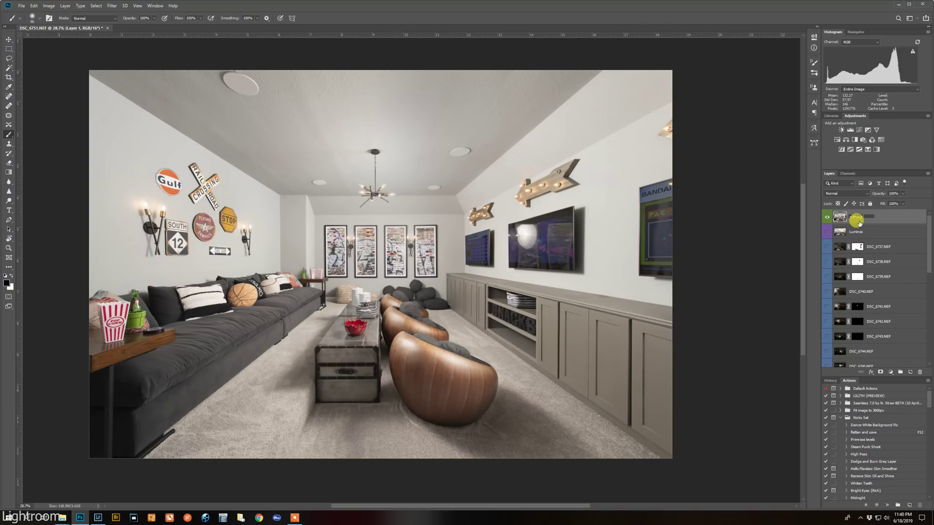
type("pops")
key("Return")
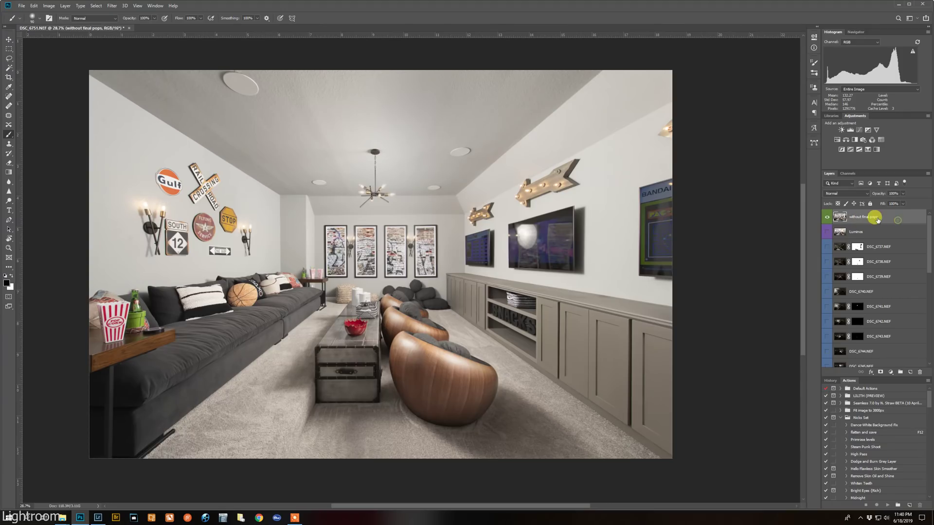
Step: Hide the "without final pops" layer and show flash layers DSC_6737 to DSC_6739, DSC_6741 to DSC_6743, DSC_6750 and DSC_6751 again
left_click(827, 218)
left_click(826, 247)
left_click(827, 262)
left_click(827, 276)
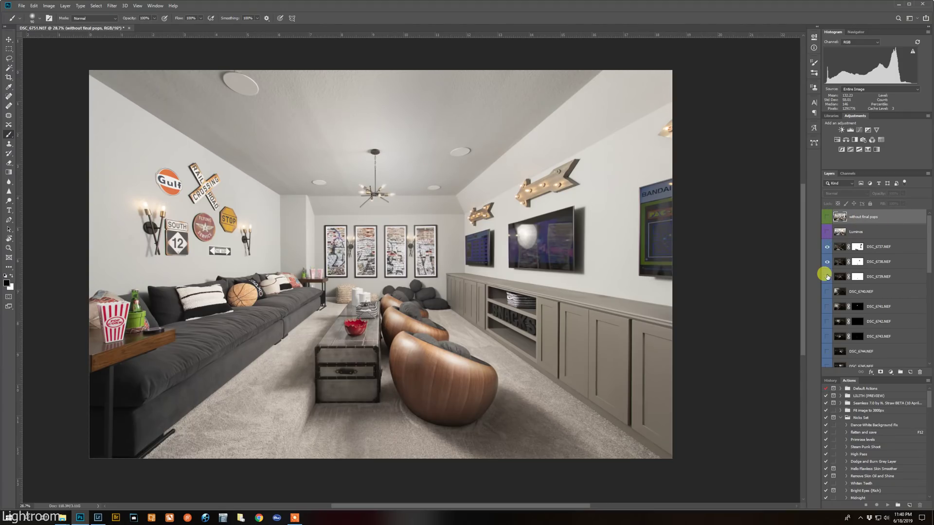
left_click(827, 306)
left_click(826, 322)
scroll(827, 316, "down", 1)
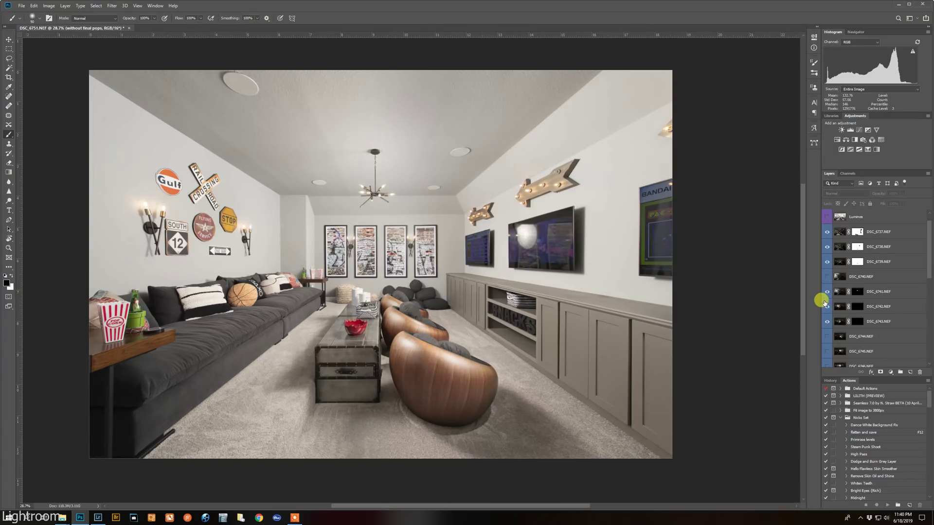
scroll(823, 297, "down", 6)
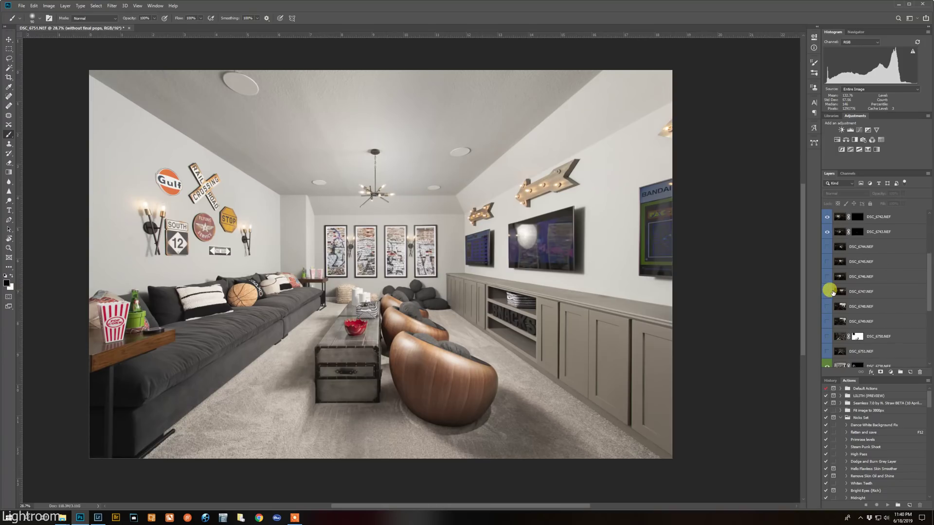
left_click(827, 336)
left_click(827, 351)
scroll(832, 306, "up", 7)
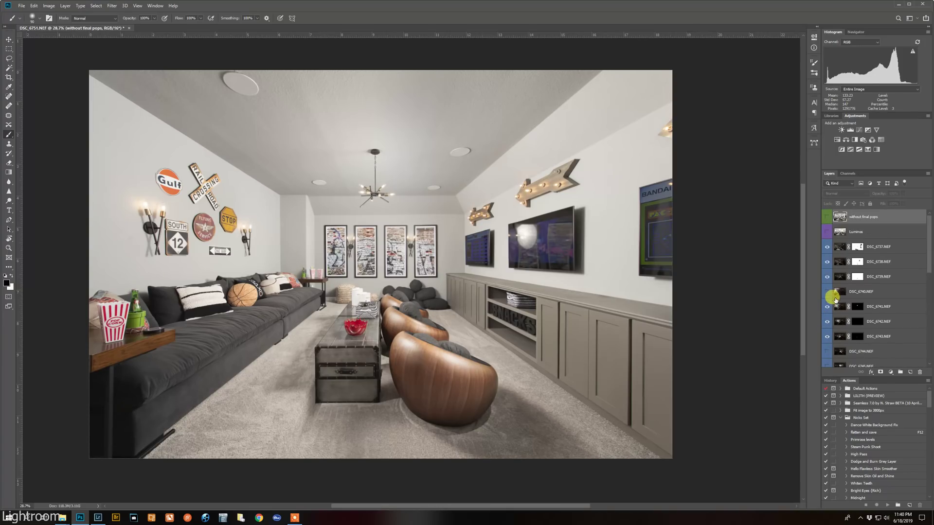
Step: Stamp the visible layers above DSC_6737.NEF, name the result "with fianl pops" and move it directly below "without final pops"
left_click(900, 247)
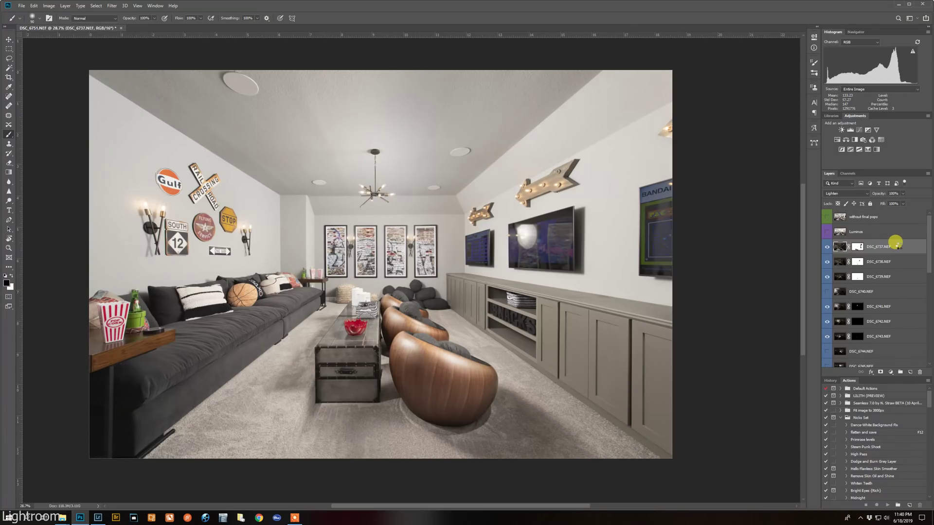
key("ctrl+shift+alt+e")
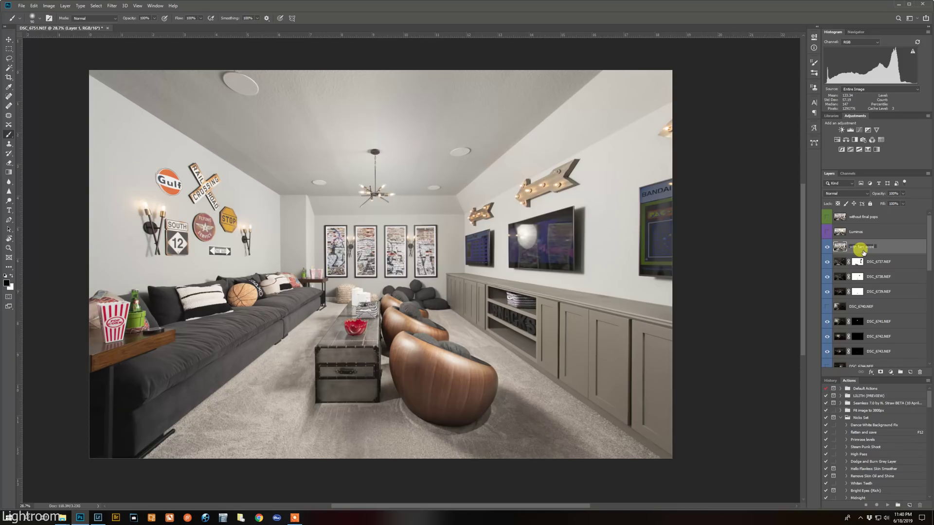
key("Return")
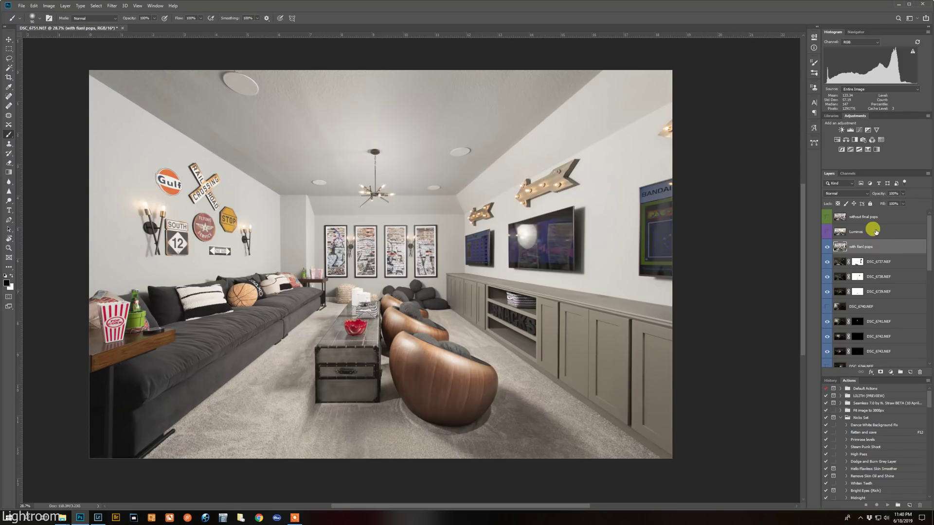
left_click_drag(875, 246, 847, 226)
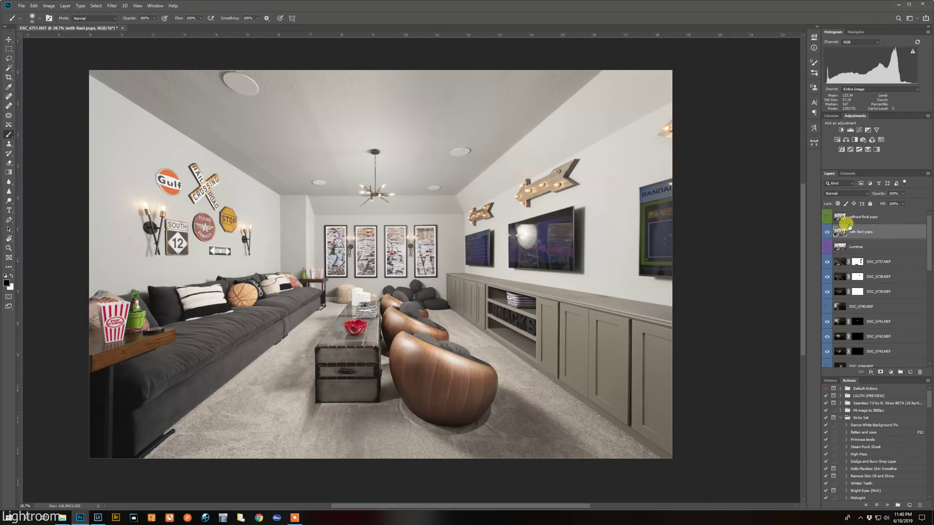
Step: Compare the room with the "without final pops" layer on and off, leaving it hidden
left_click(825, 219)
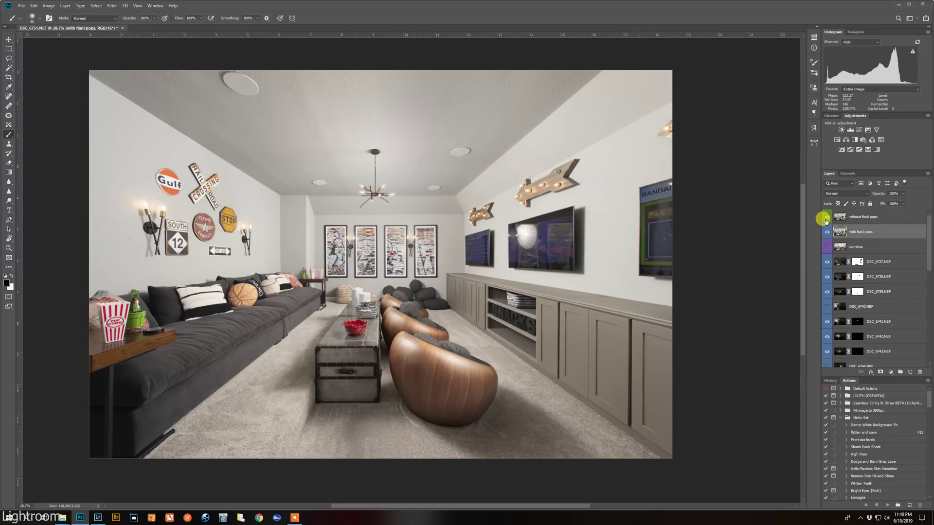
left_click(825, 220)
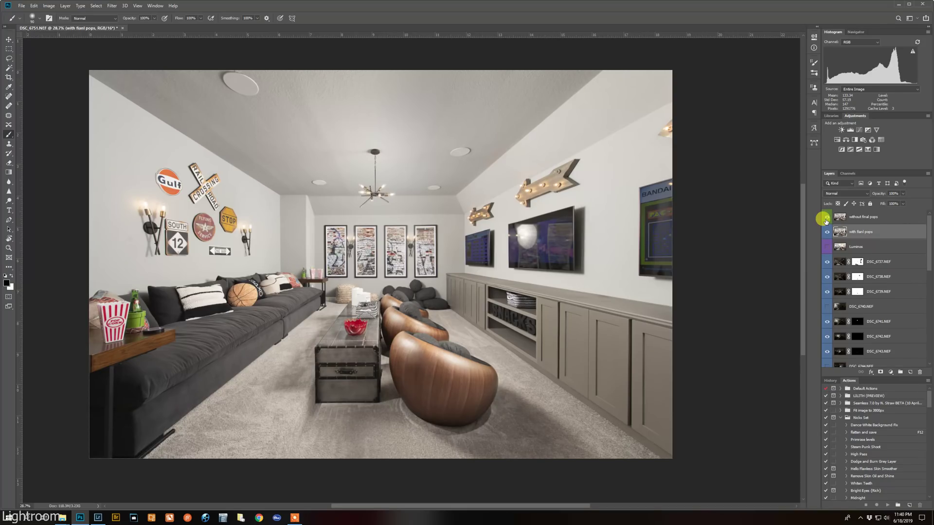
left_click(825, 219)
left_click(825, 220)
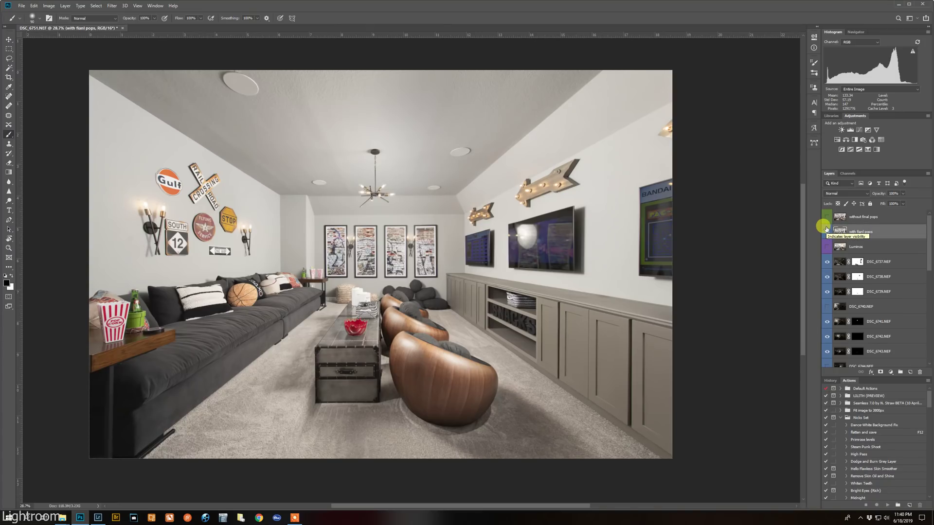
Step: Check the "with fianl pops" layer against the working layers and leave it hidden
left_click(826, 230)
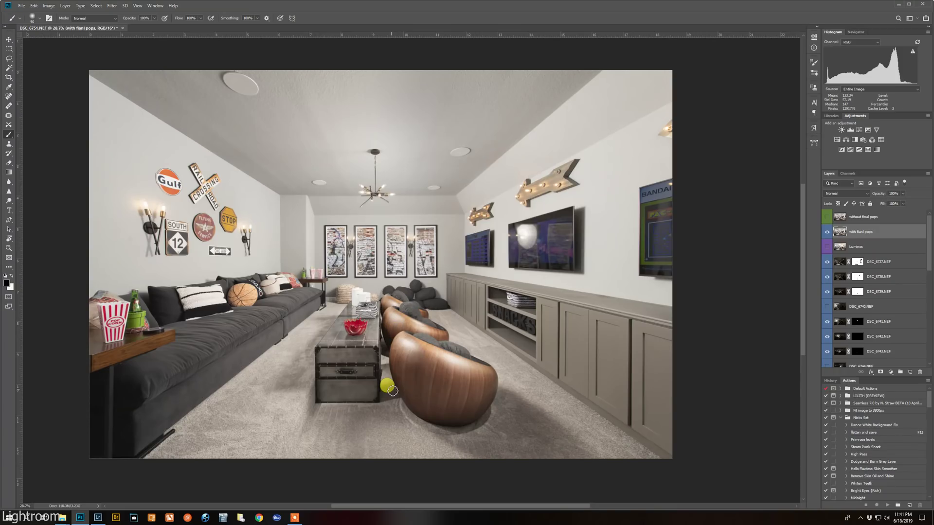
left_click(826, 232)
left_click(826, 232)
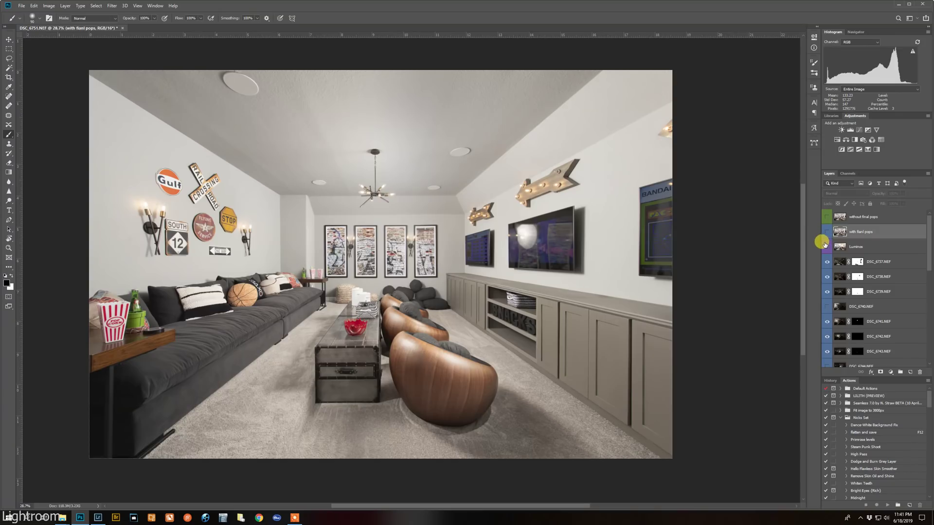
Step: Add a Levels adjustment layer directly above DSC_6730.NEF and raise its black input level to 17
left_click(899, 262)
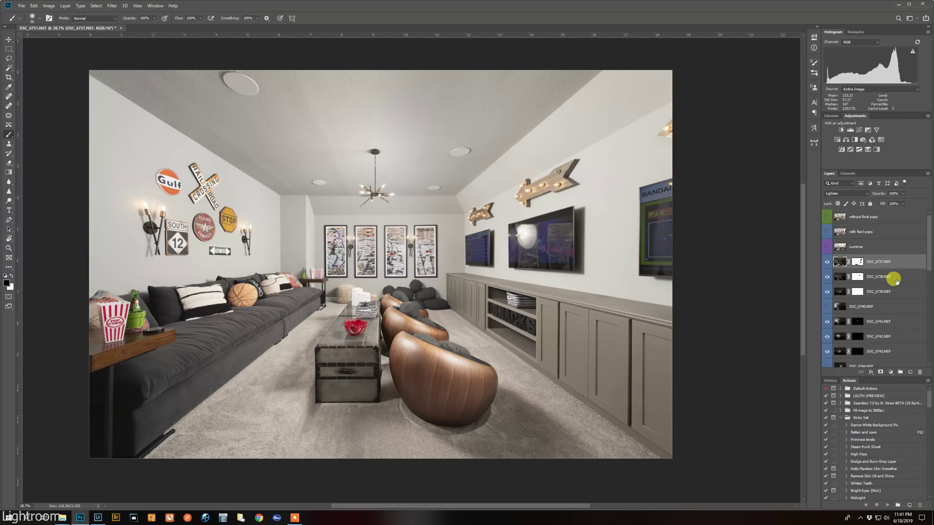
scroll(896, 281, "down", 5)
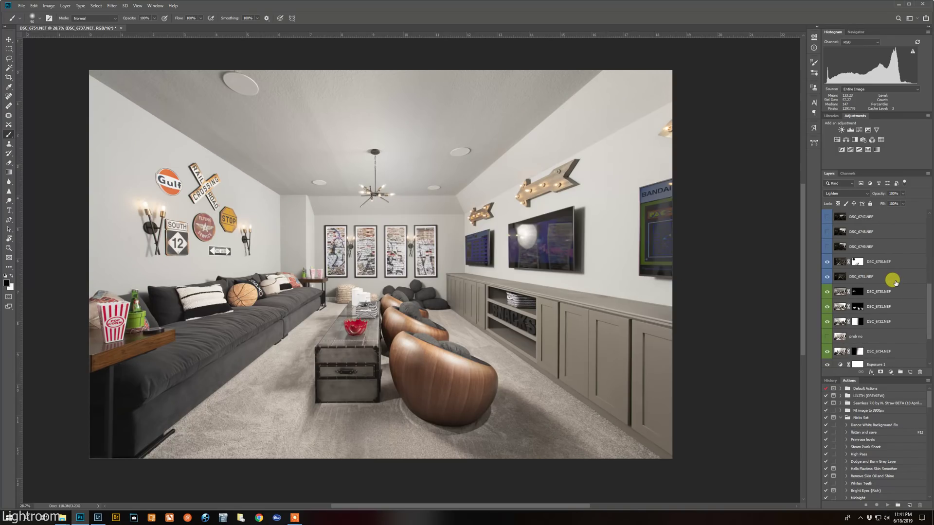
left_click(900, 291)
scroll(893, 314, "down", 1)
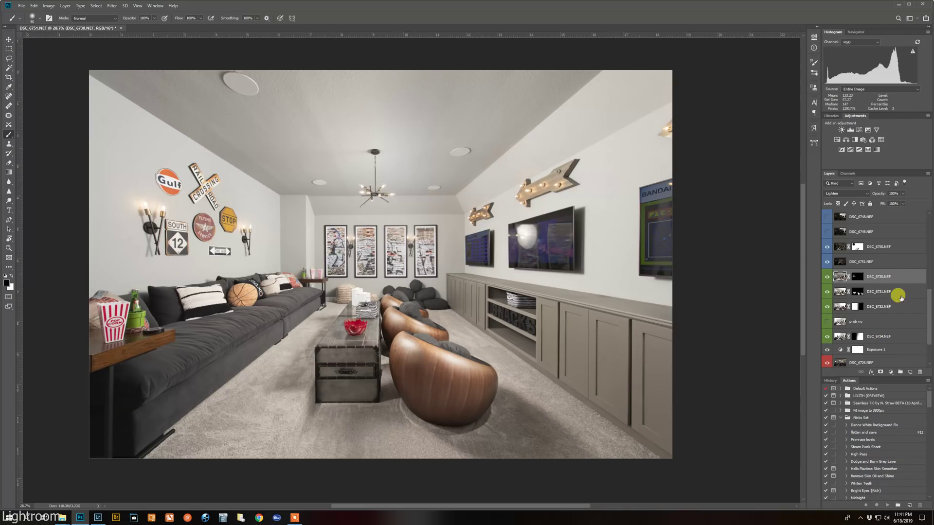
left_click(900, 336, "shift")
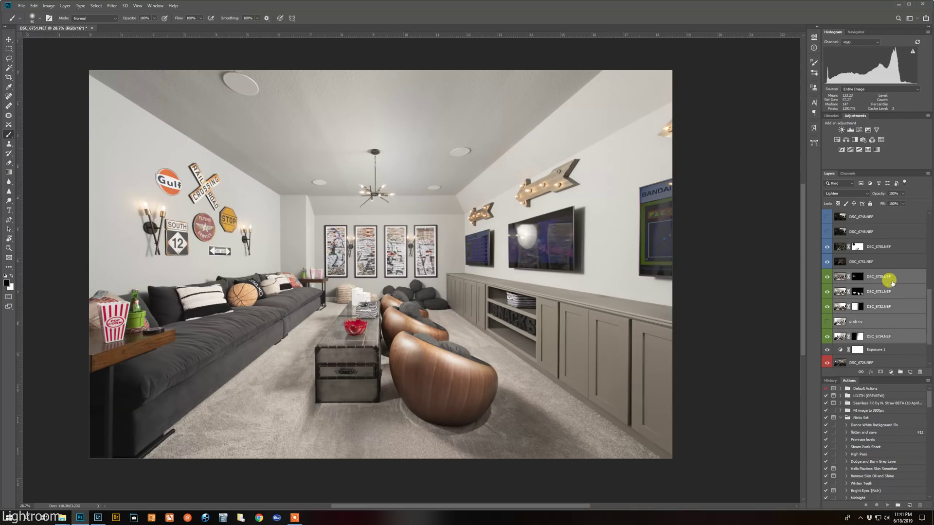
left_click(898, 263)
left_click(902, 274)
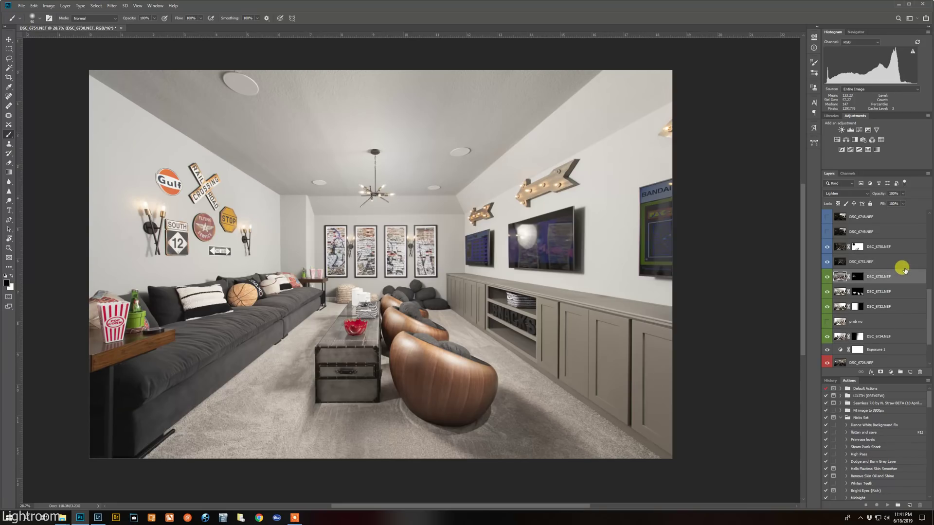
left_click(851, 130)
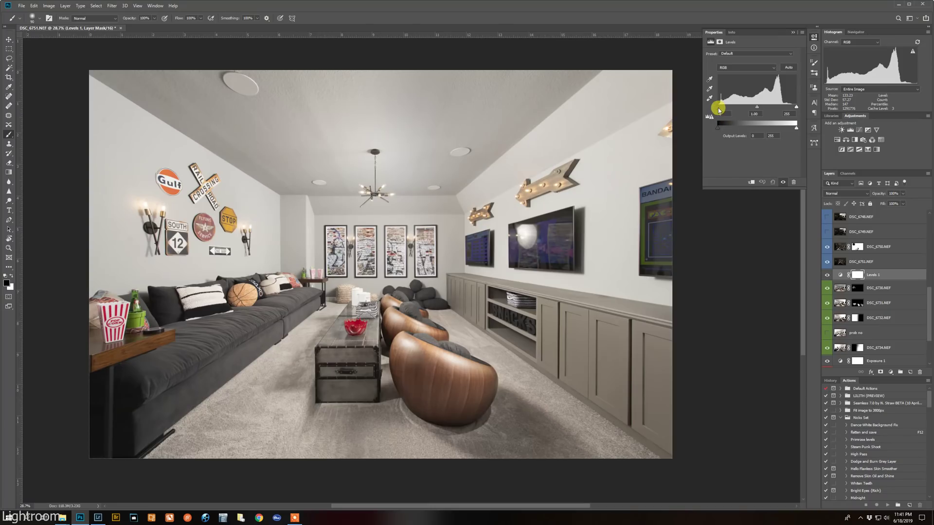
left_click(718, 106)
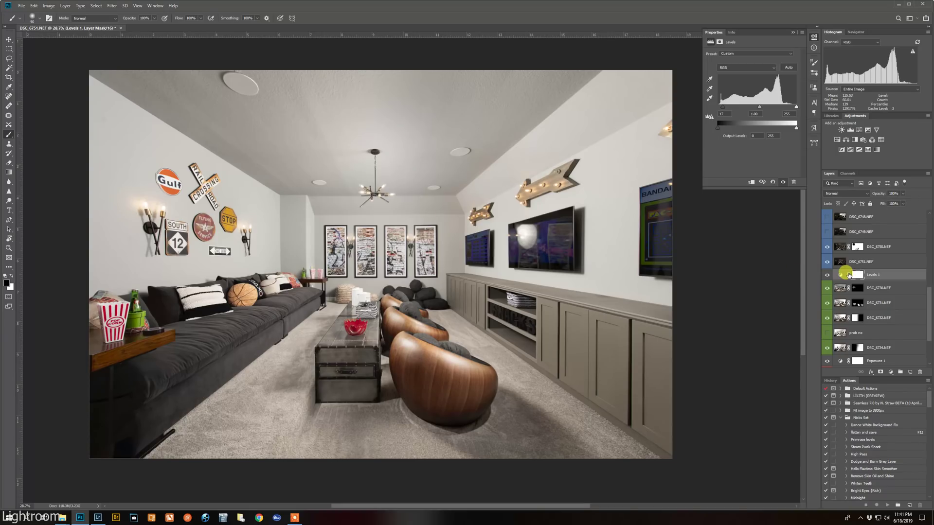
Step: Raise the midtone input level of the Levels 1 adjustment layer to 1.10
scroll(848, 275, "up", 5)
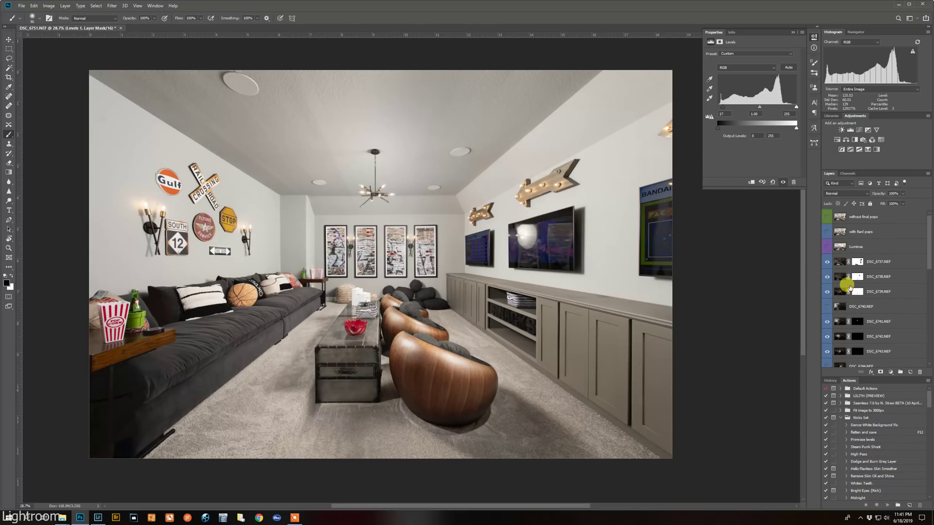
scroll(849, 287, "down", 5)
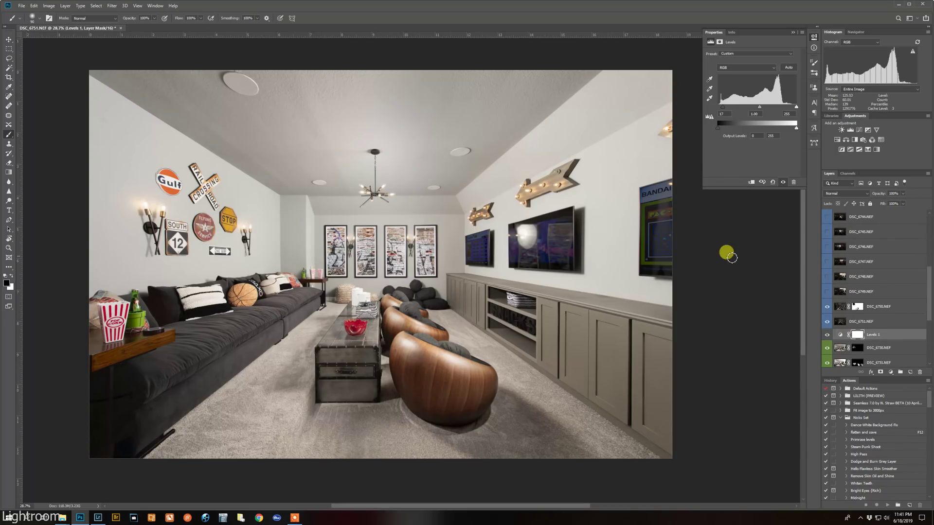
scroll(853, 266, "down", 1)
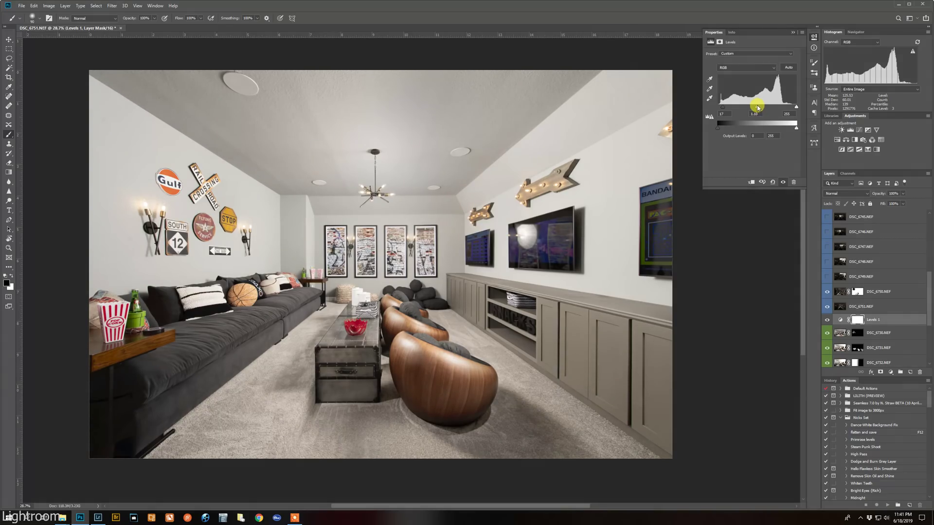
left_click_drag(757, 108, 756, 111)
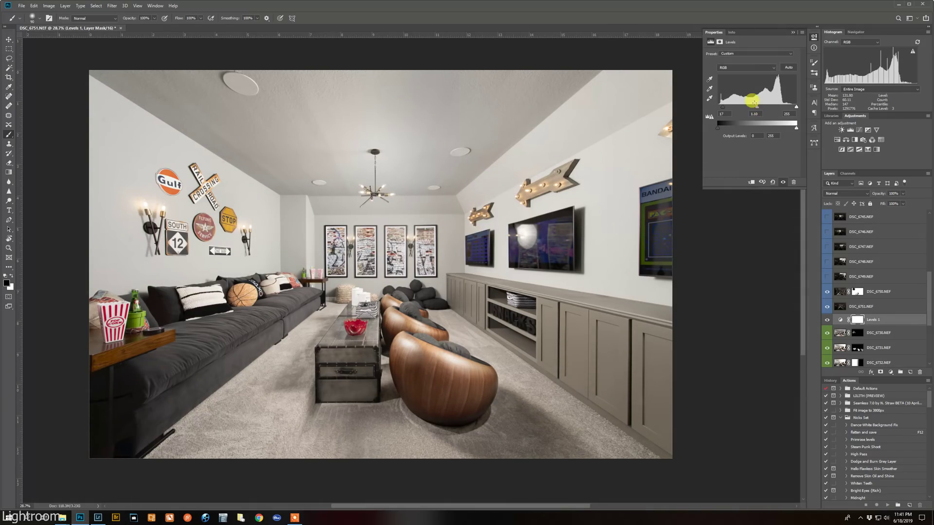
left_click_drag(796, 106, 805, 106)
left_click_drag(721, 108, 724, 108)
Step: Compare the room with the Levels 1 adjustment on and off, leaving it visible
left_click(827, 319)
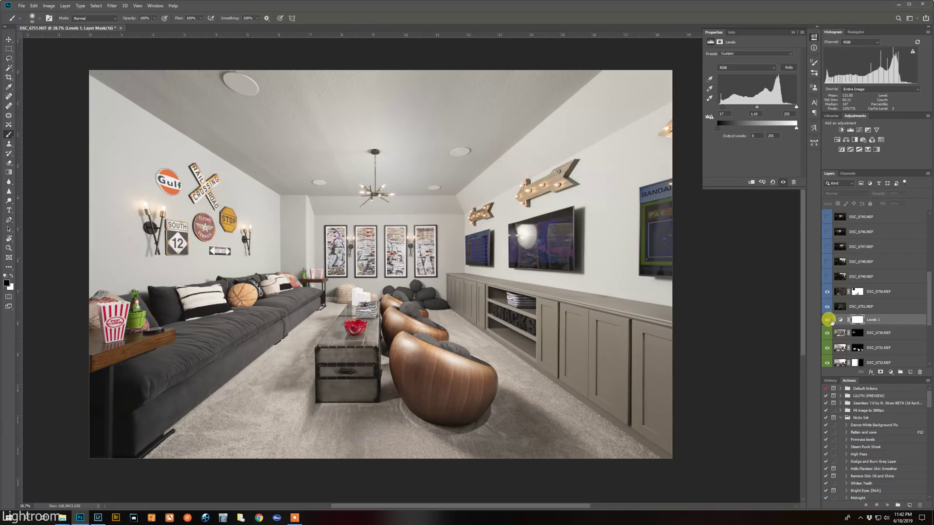
left_click(831, 322)
left_click(831, 322)
left_click(831, 321)
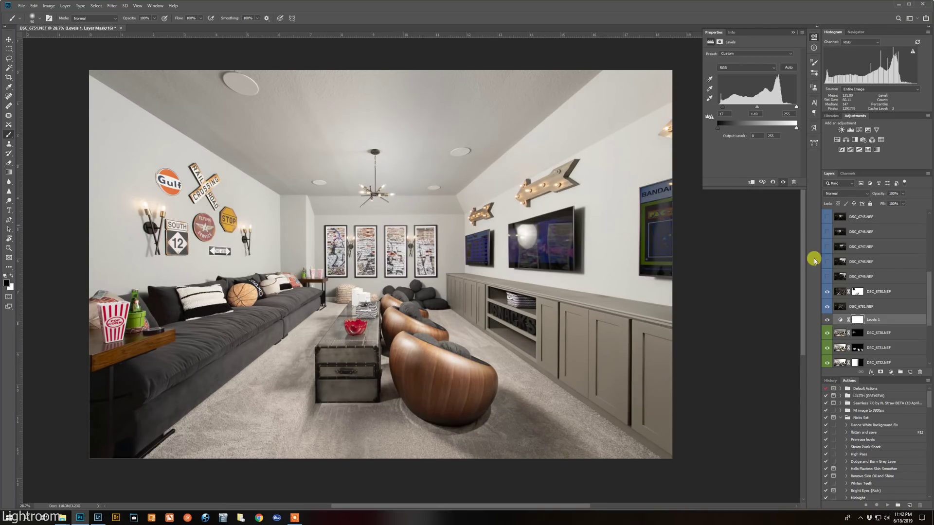
left_click(831, 321)
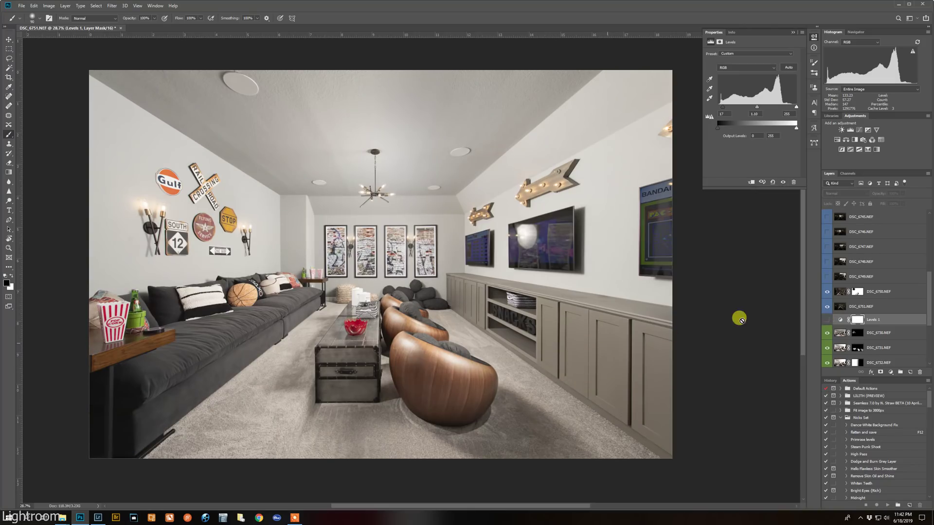
left_click(826, 320)
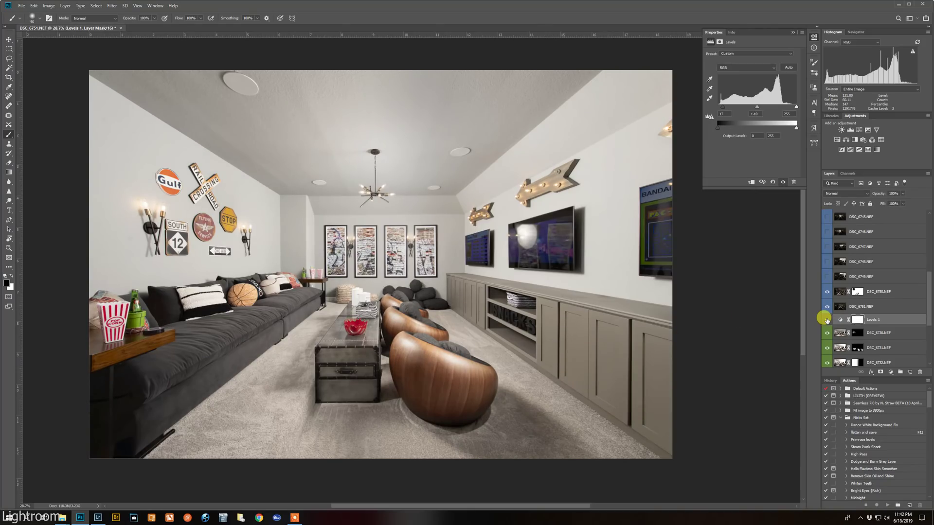
Step: Group all layers from DSC_6737.NEF down to DSC_6751.NEF and fit the photo in the view
scroll(448, 173, "down", 1)
scroll(429, 236, "up", 1)
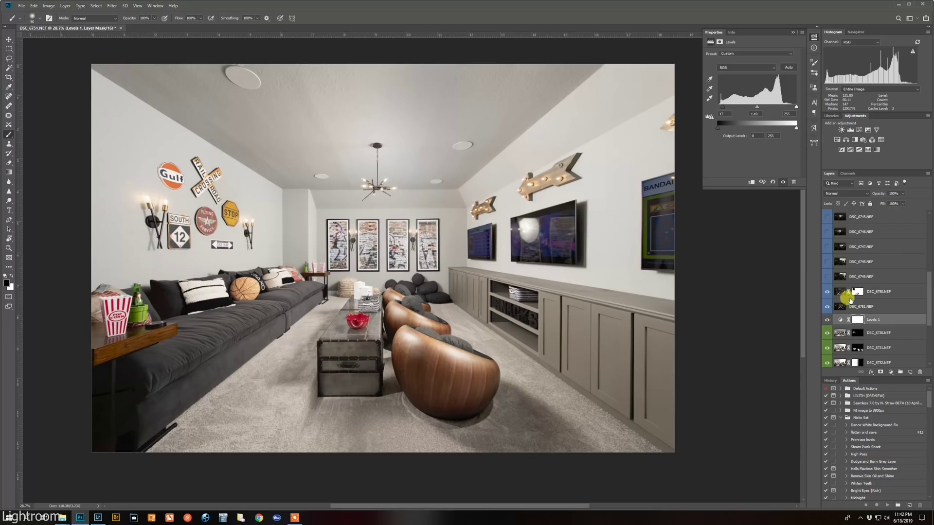
scroll(852, 301, "up", 2)
scroll(853, 303, "up", 2)
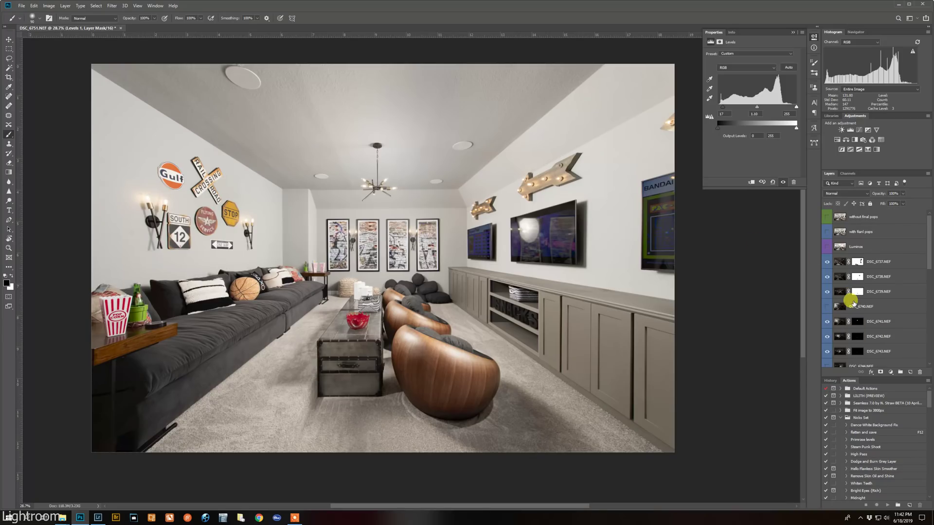
left_click(899, 263)
scroll(894, 265, "down", 3)
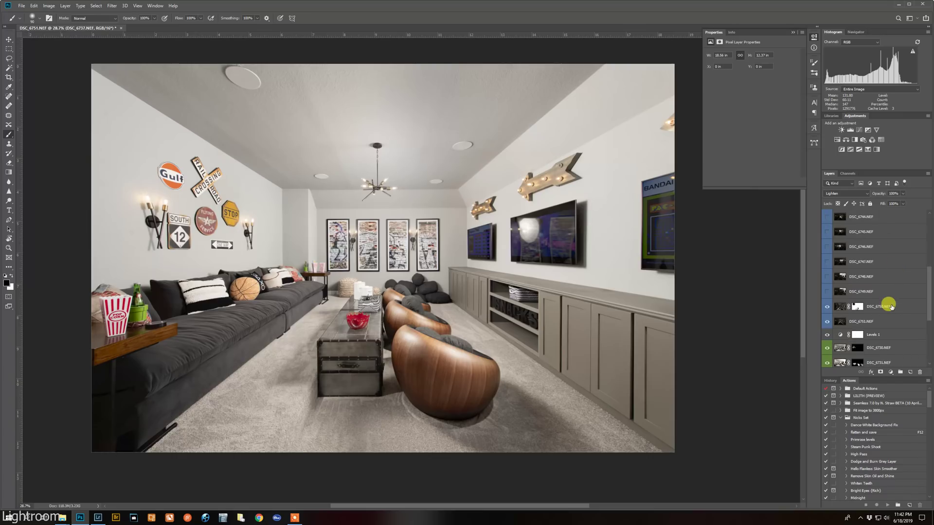
left_click(899, 321, "shift")
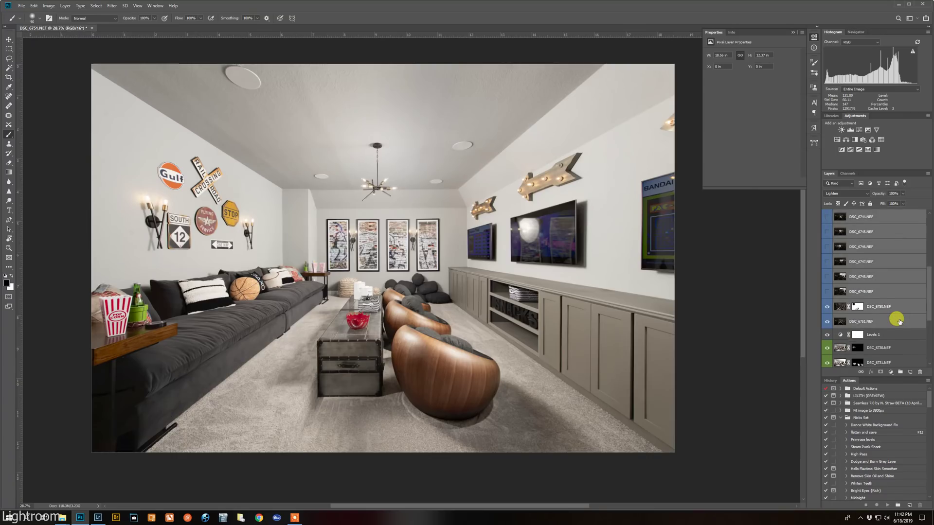
key("ctrl+g")
key("ctrl+0")
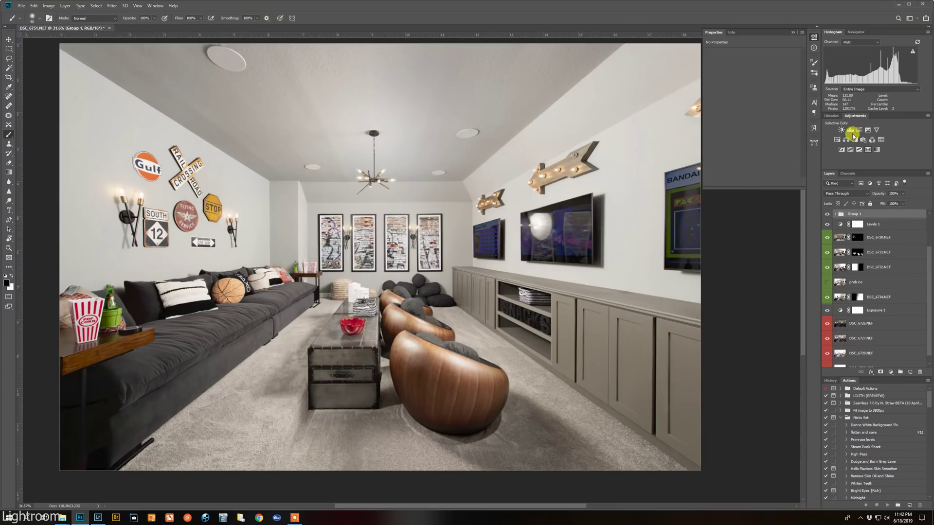
Step: Try adding a Levels adjustment layer above Group 1 and clipping it to the group
left_click(850, 131)
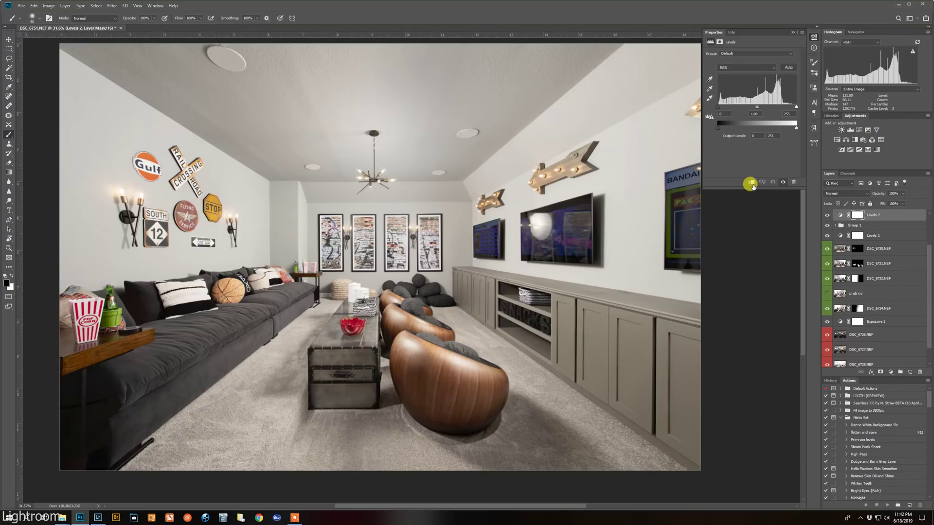
left_click(752, 183)
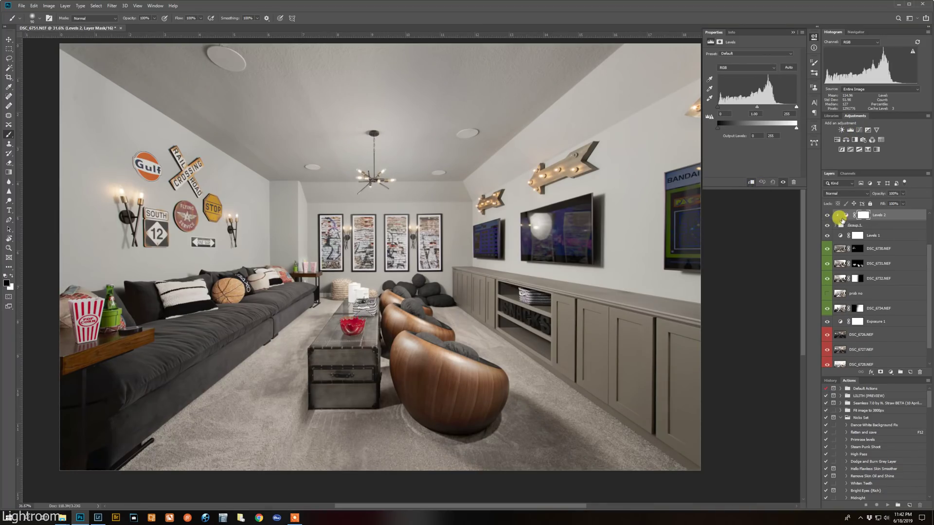
left_click(751, 183)
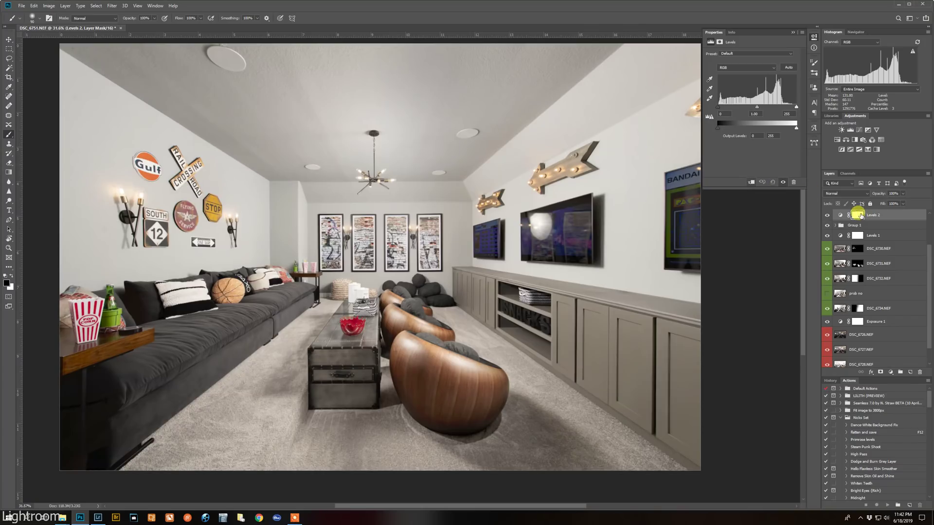
left_click_drag(881, 220, 888, 219)
left_click(888, 218, "alt")
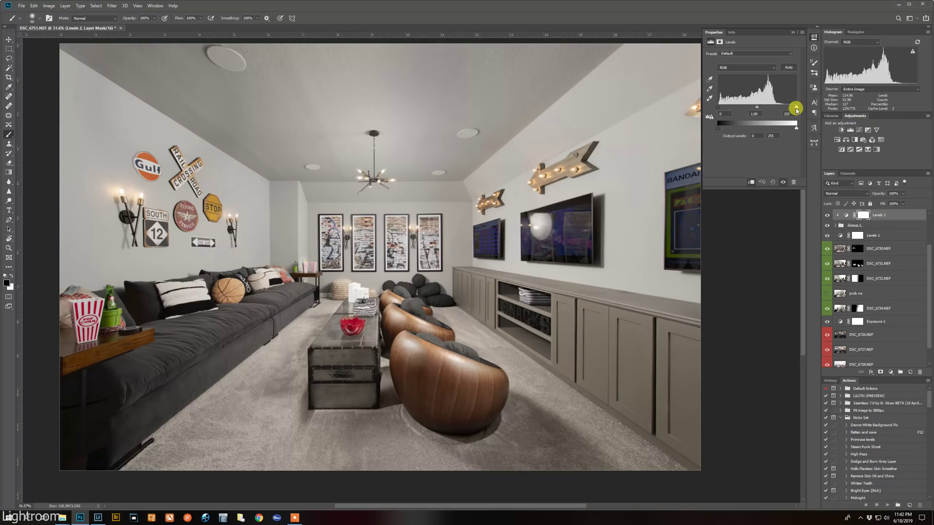
Step: Test the clipped Levels sliders with Group 1 expanded and release the layer's clipping mask
mouse_move(797, 110)
left_mouse_down()
mouse_move(790, 106)
mouse_move(799, 106)
left_mouse_up()
left_click(877, 227)
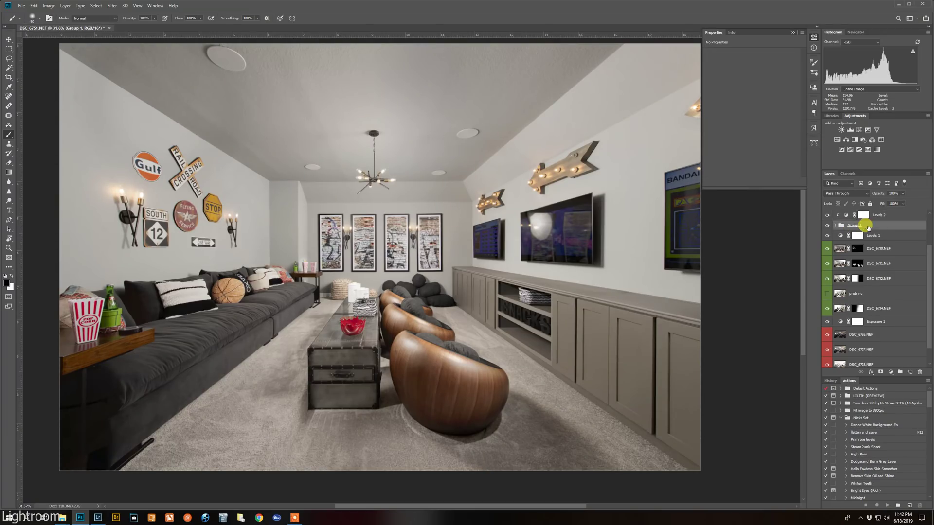
left_click(835, 225)
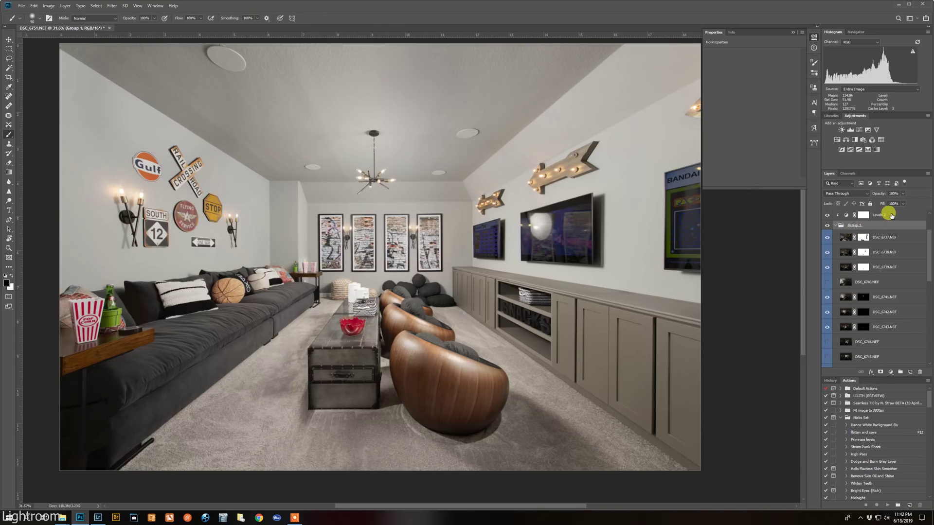
left_click_drag(885, 214, 894, 219)
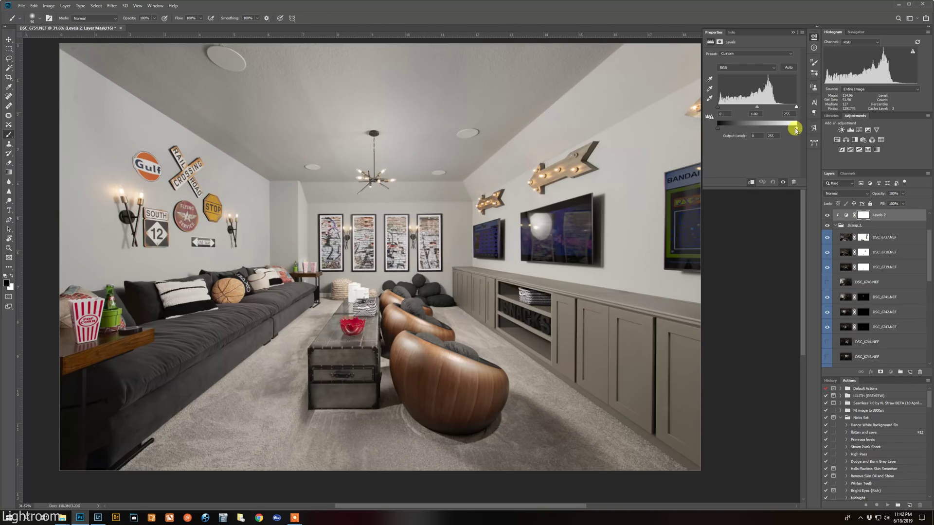
mouse_move(718, 107)
left_mouse_down()
mouse_move(742, 106)
mouse_move(717, 106)
left_mouse_up()
left_click_drag(876, 218, 869, 226)
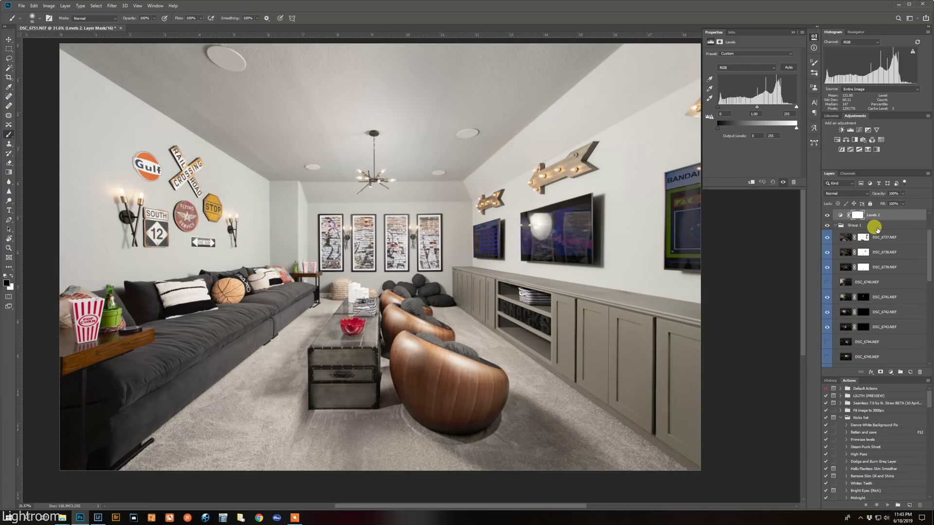
Step: Collapse Group 1 and delete the Levels adjustment layer above it
left_click(859, 226)
left_click(837, 226)
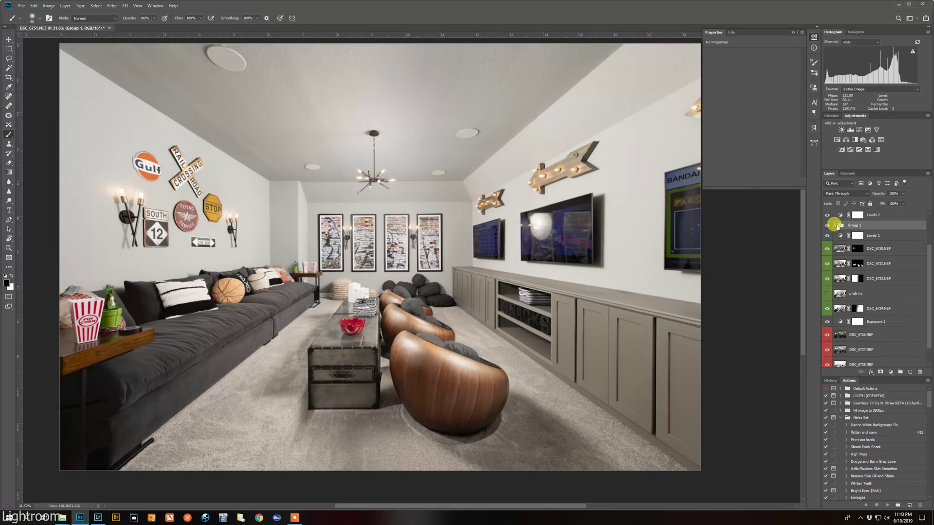
left_click(890, 216)
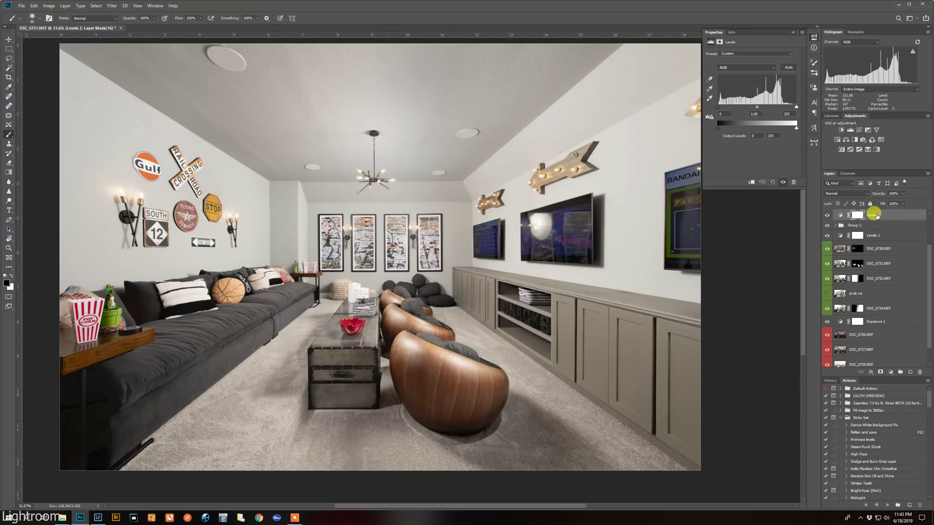
left_click(854, 215)
key("Delete")
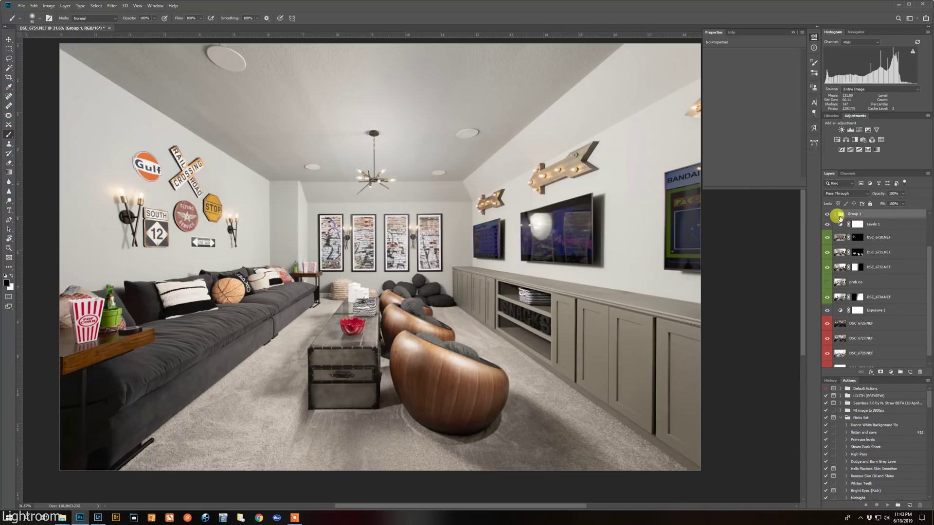
Step: Expand Group 1 and add a Levels adjustment layer inside it, directly above DSC_6737.NEF
left_click(834, 214)
left_click(895, 226)
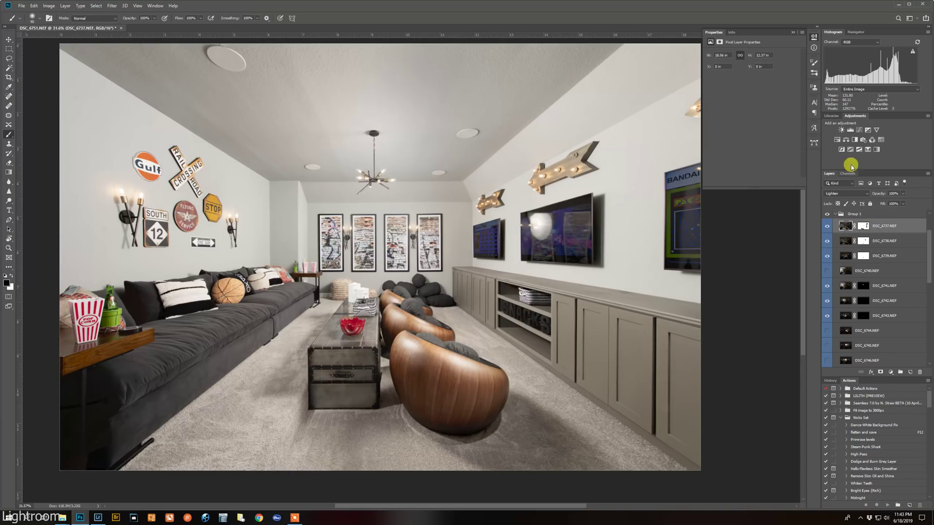
left_click(850, 131)
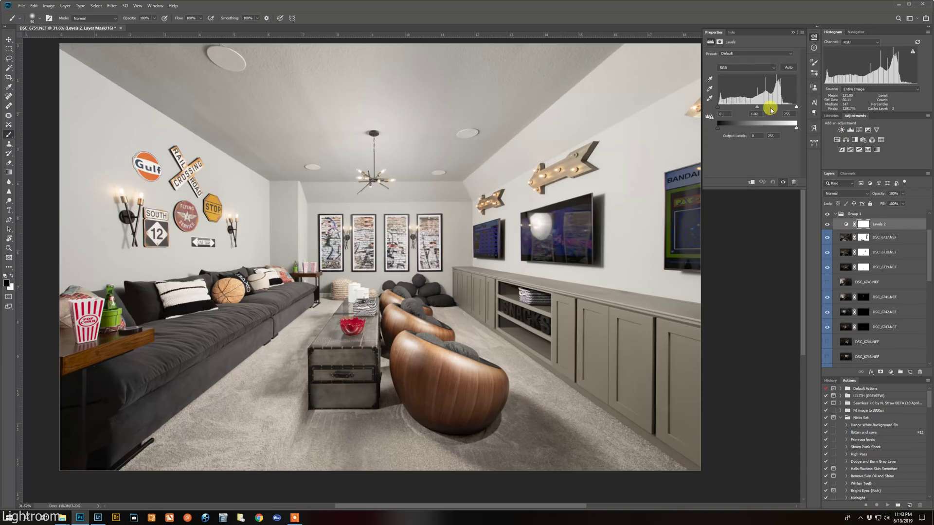
Step: Try clipping the new Levels layer to DSC_6737.NEF, then delete that Levels layer
left_click_drag(795, 108, 819, 118)
left_click(751, 182)
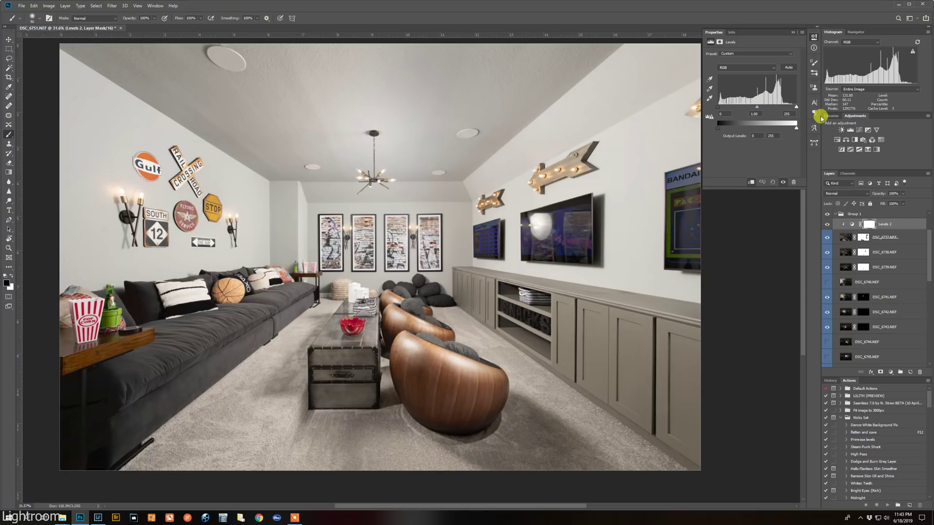
left_click(895, 226)
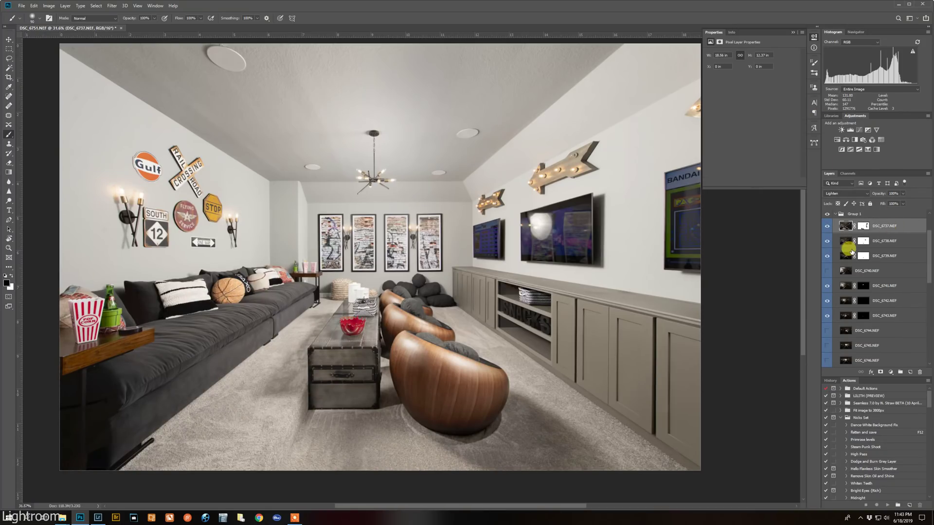
Step: Try nesting Group 1 inside another new group
scroll(848, 252, "down", 2)
scroll(847, 251, "up", 4)
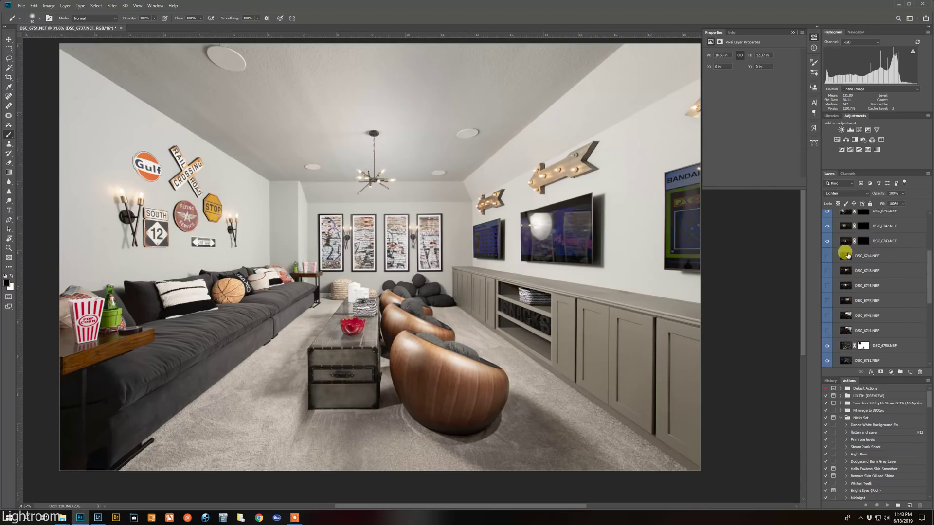
scroll(856, 256, "up", 1)
left_click(866, 259)
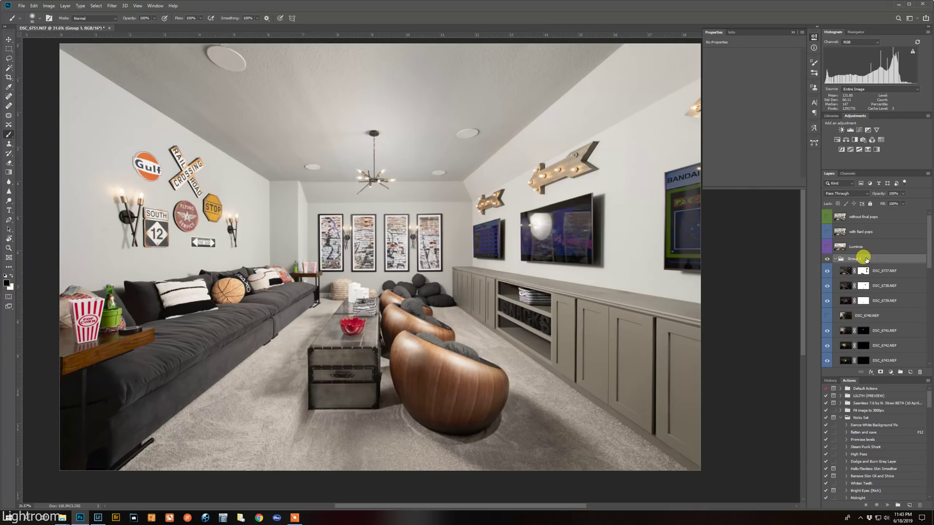
key("ctrl+g")
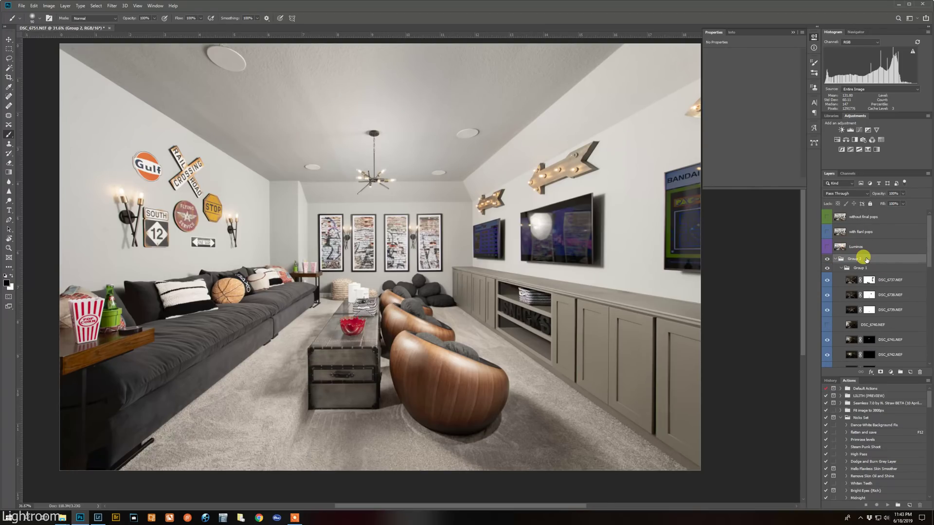
Step: Step back through the history to the earlier layer deletion, then restore the state with Group 1 nested in Group 2
key("ctrl+z")
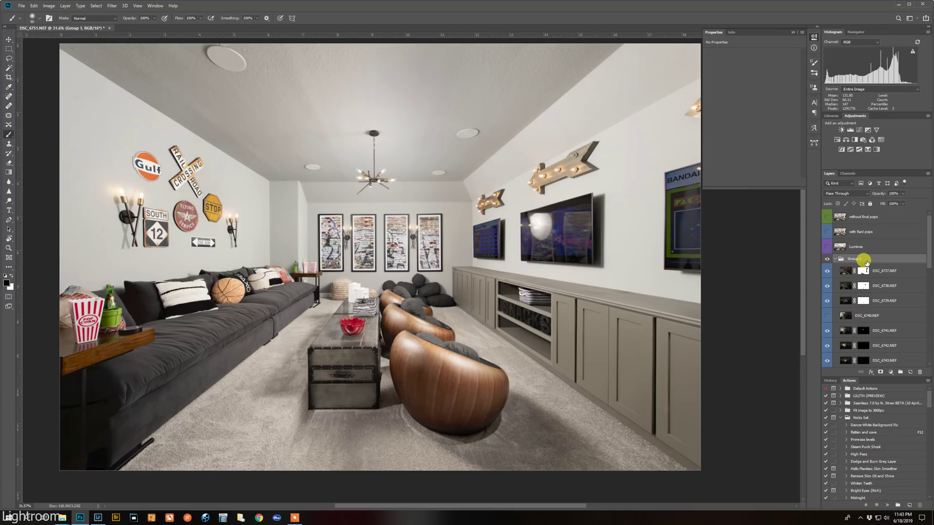
key("ctrl+l")
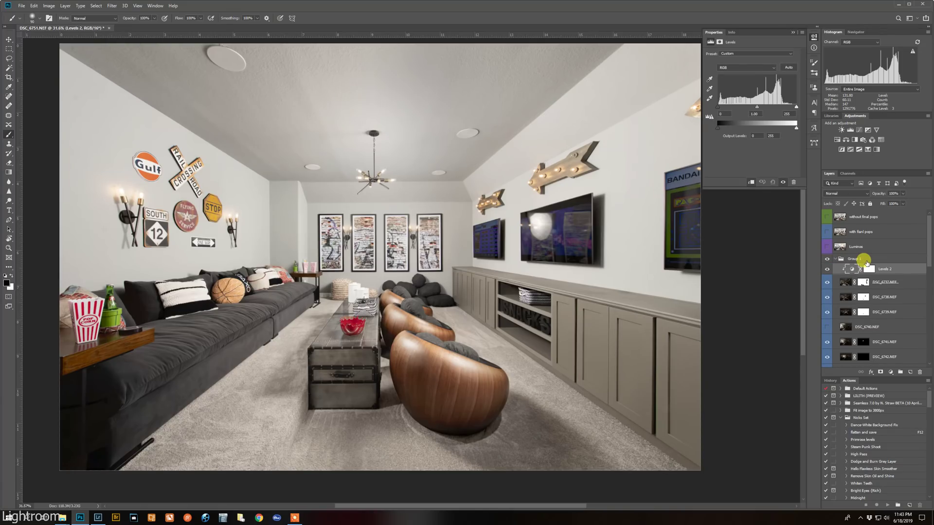
key("ctrl+alt+g")
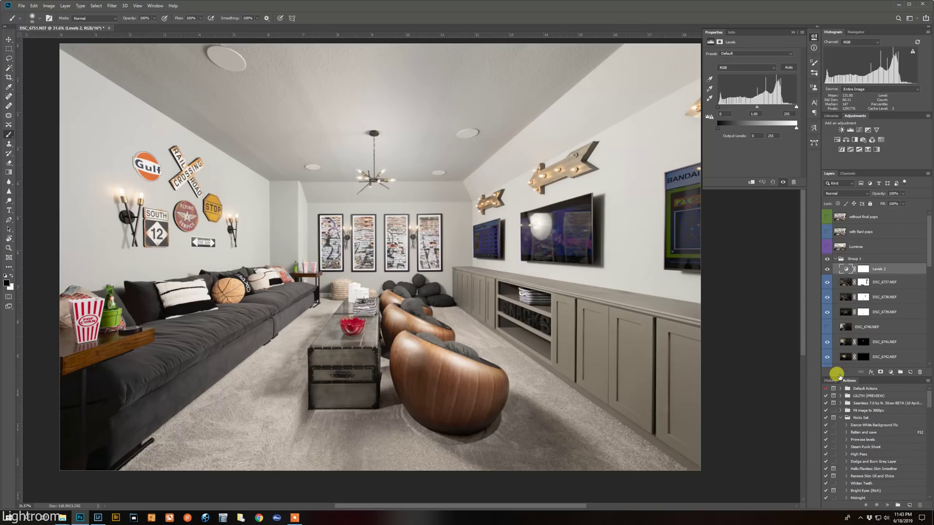
left_click(834, 383)
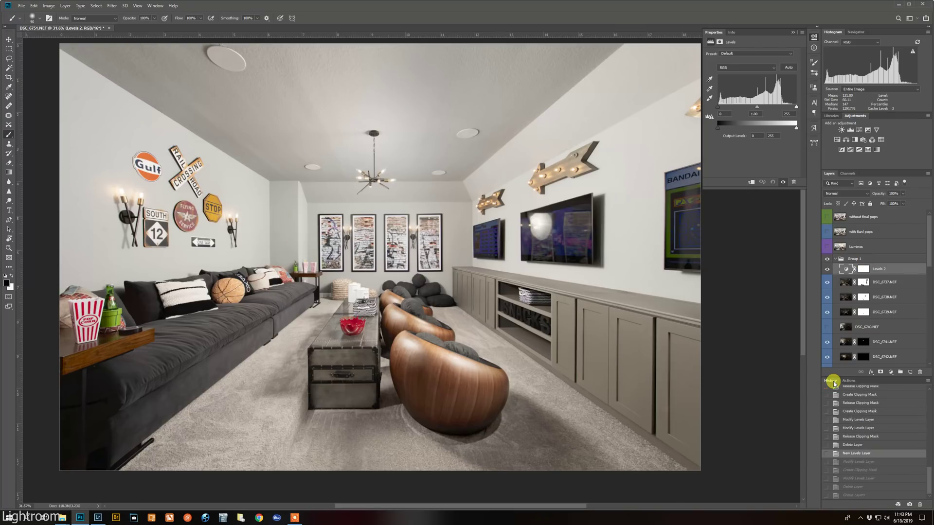
left_click(858, 445)
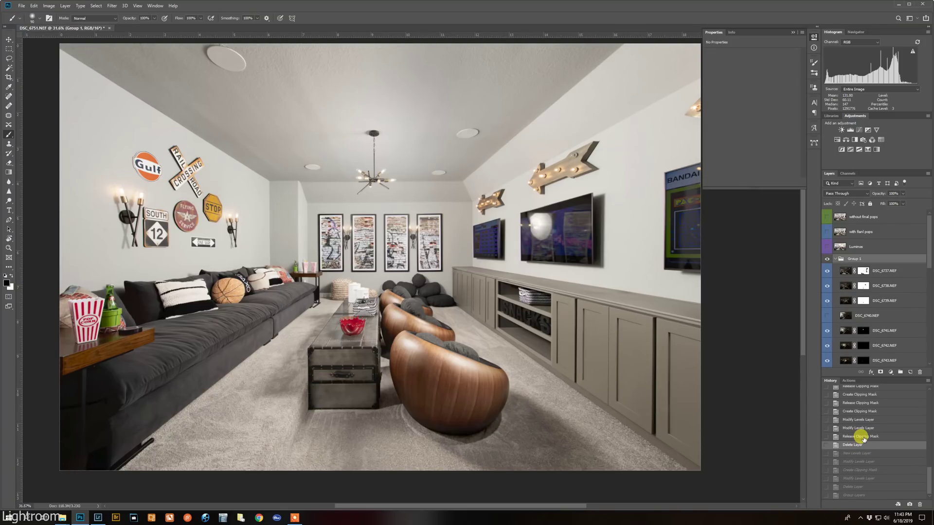
left_click(861, 494)
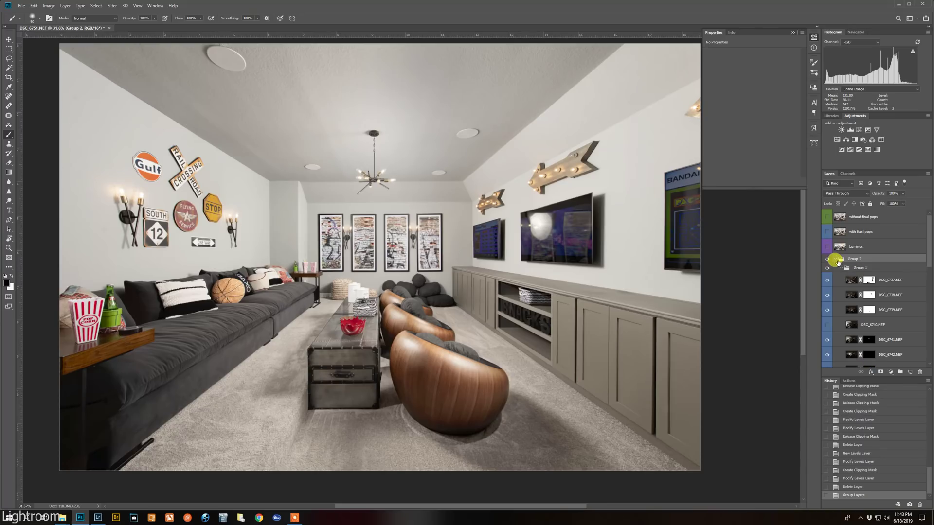
Step: Delete the two hidden version layers above the Luminos layer, including "without final pops"
left_click(867, 241)
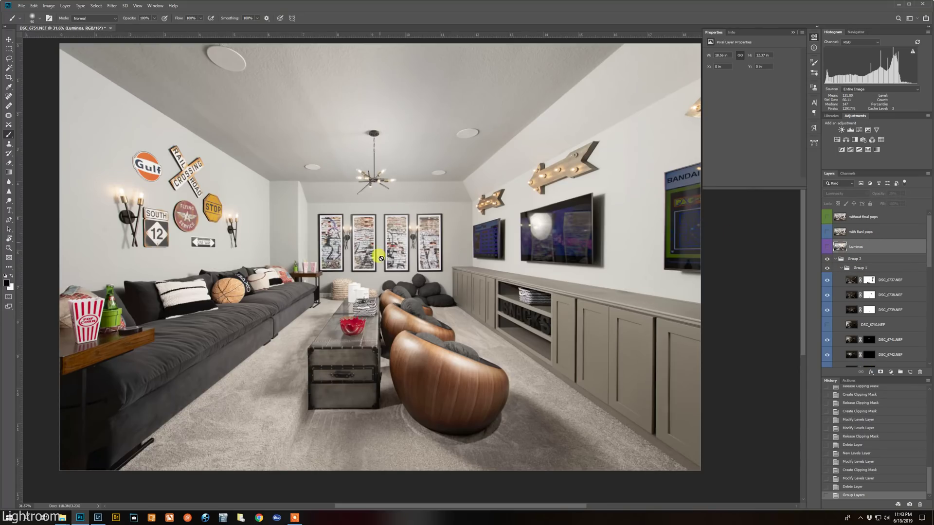
scroll(436, 296, "down", 2)
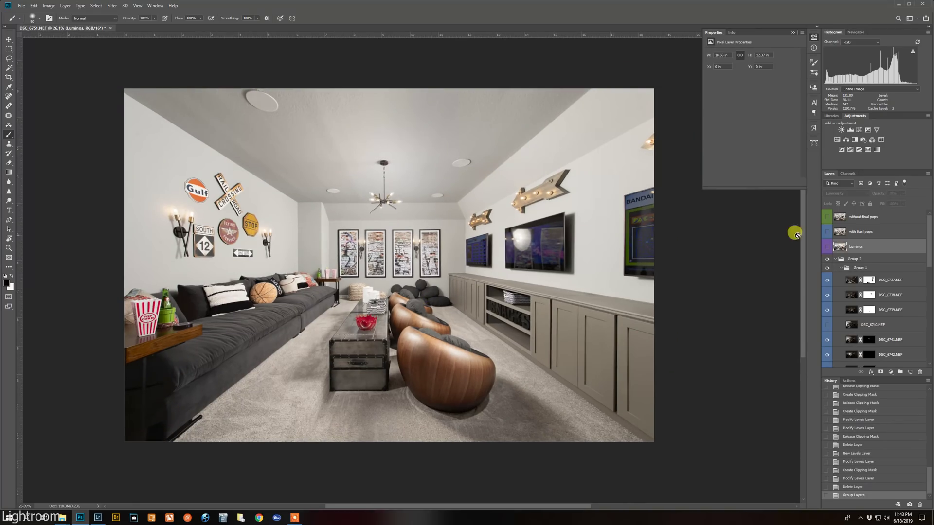
left_click(897, 220)
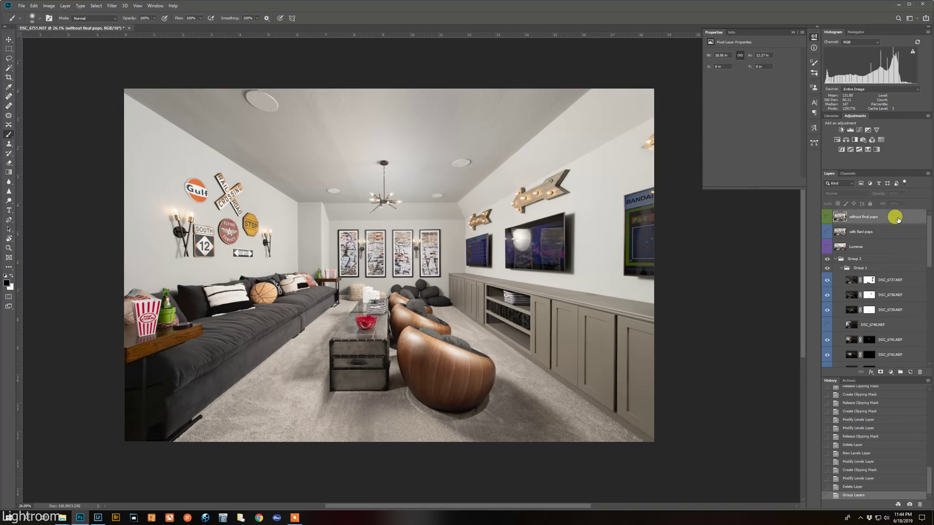
left_click(891, 261)
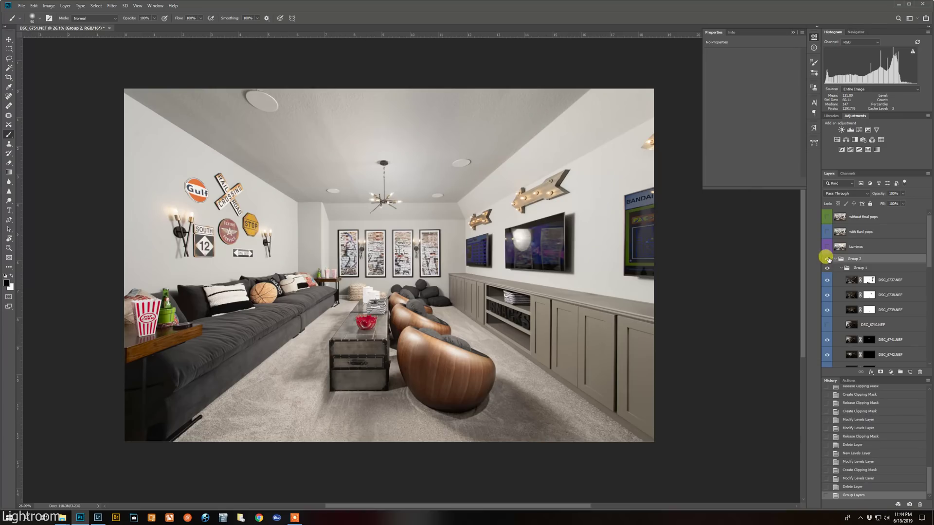
left_click(870, 247)
left_click(879, 231)
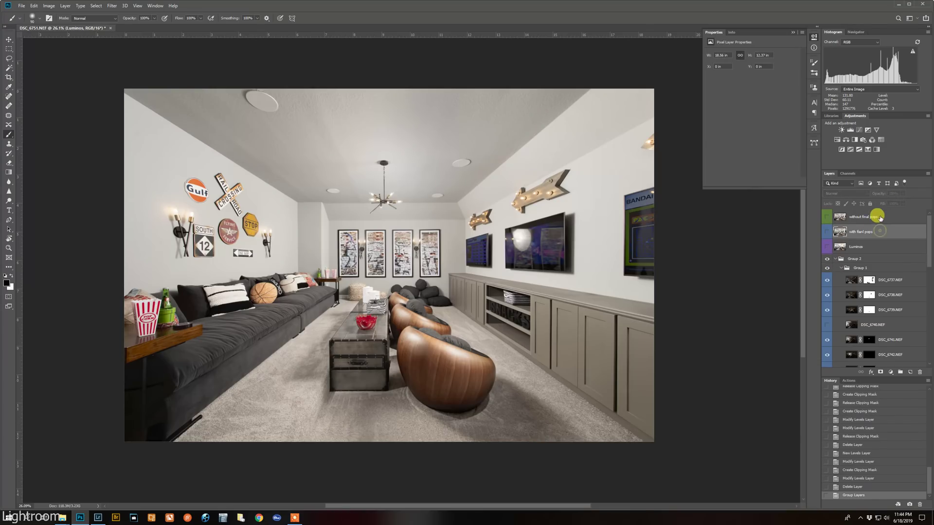
left_click(879, 218, "shift")
right_click(879, 218)
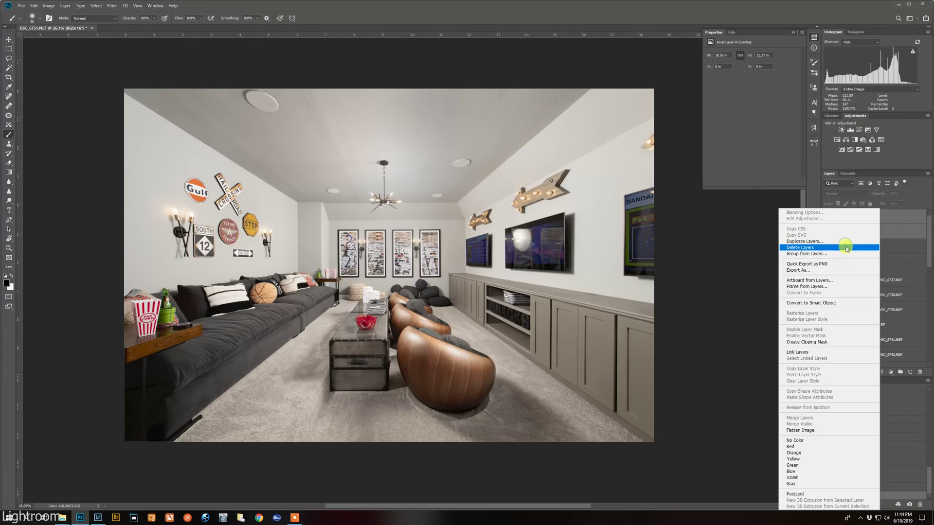
left_click(847, 247)
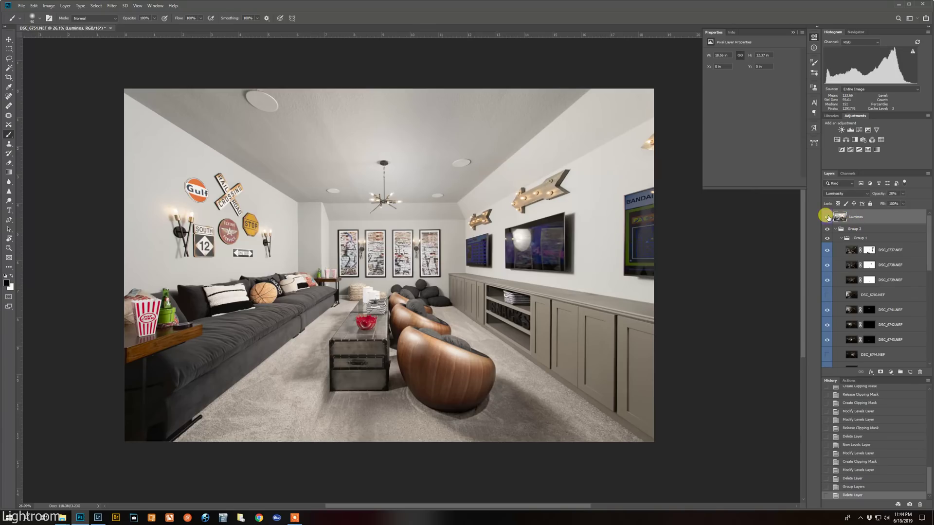
Step: Show the Luminos layer and lower its opacity to 5%, comparing the image with and without it
left_click(827, 217)
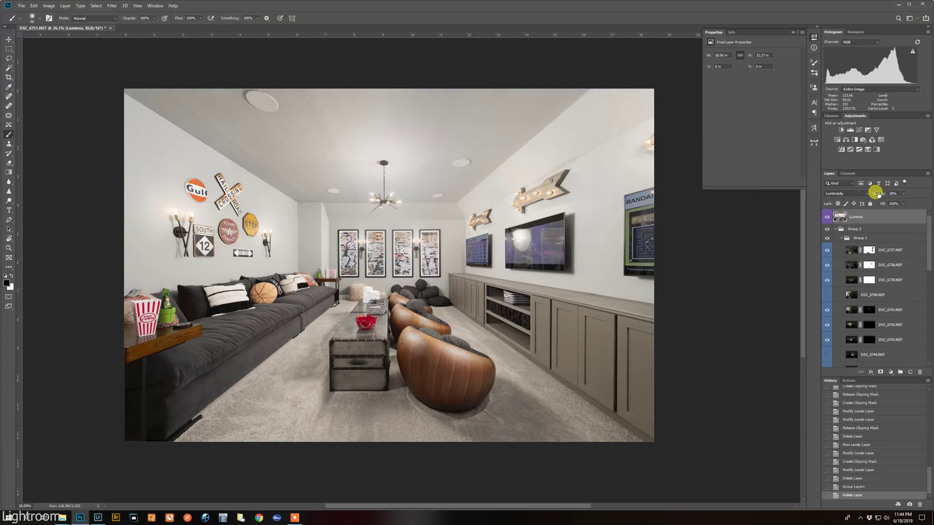
left_click_drag(876, 194, 876, 194)
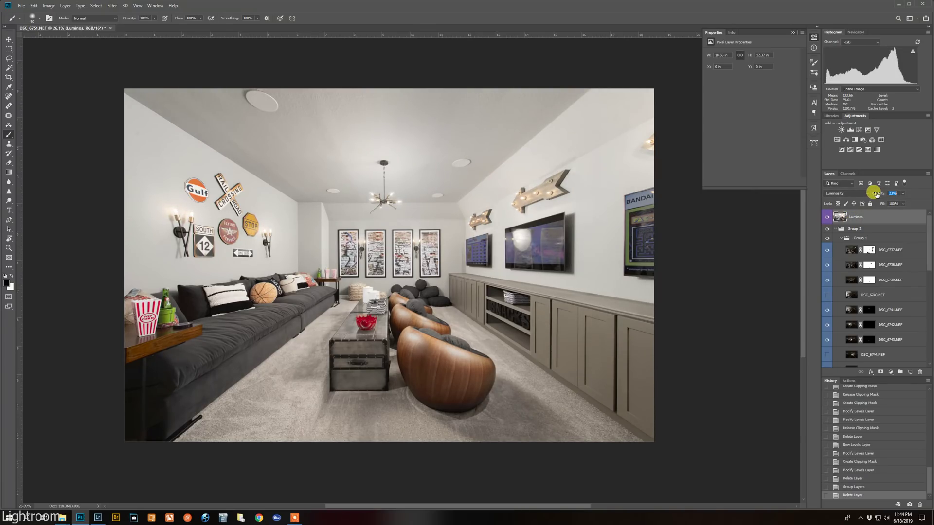
left_click(828, 217)
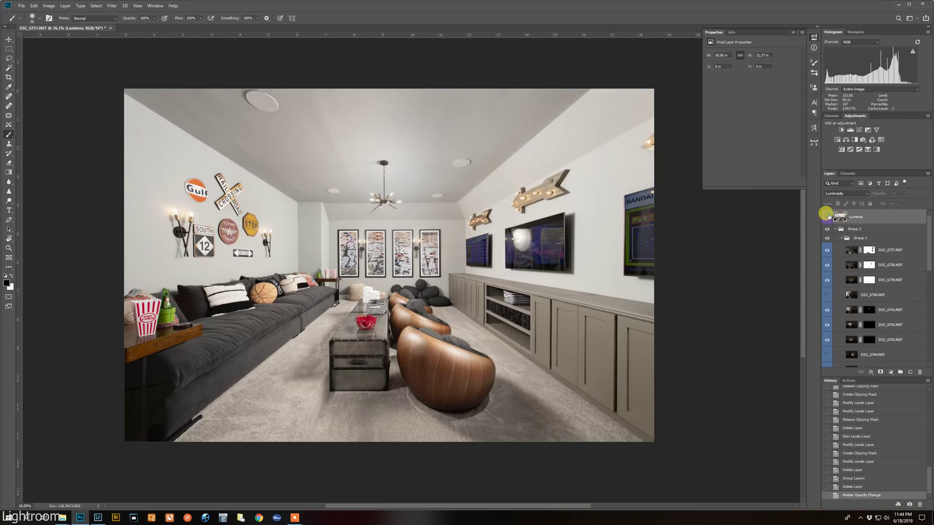
left_click(827, 216)
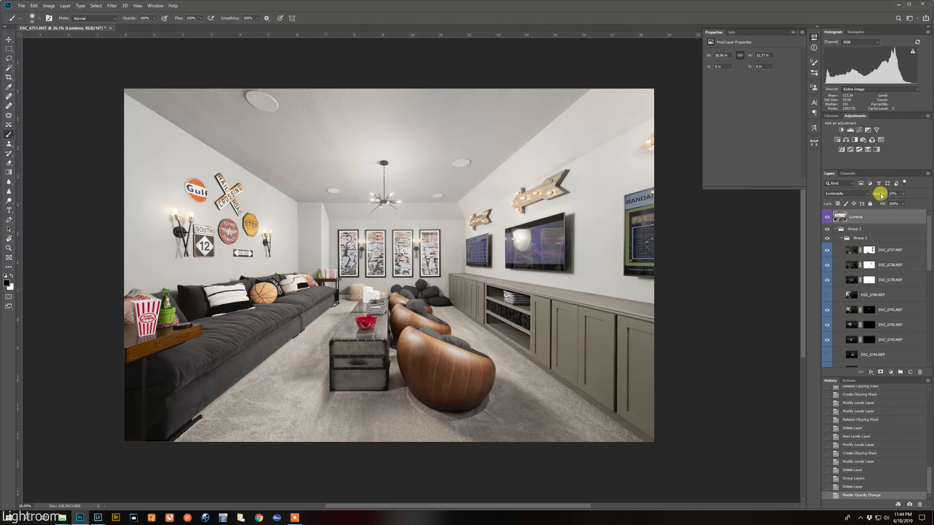
left_click_drag(881, 196, 873, 194)
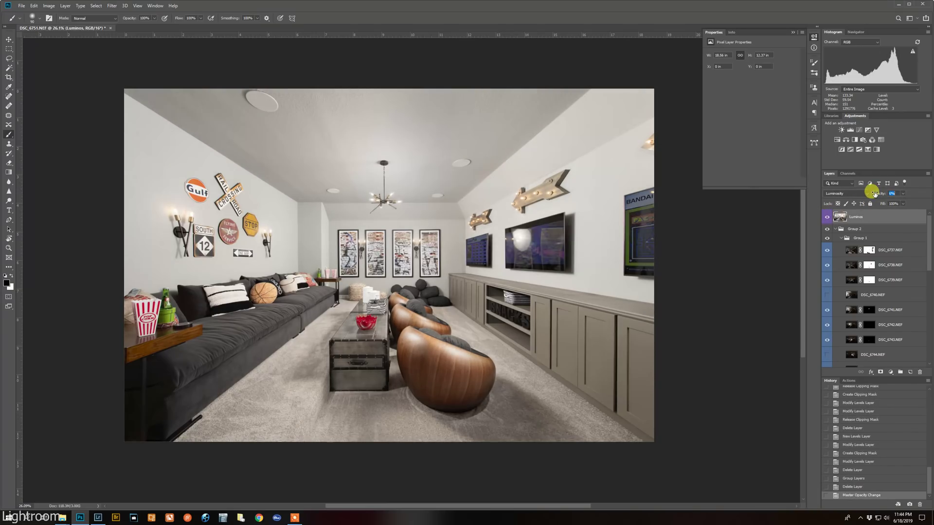
left_click(828, 217)
left_click(827, 217)
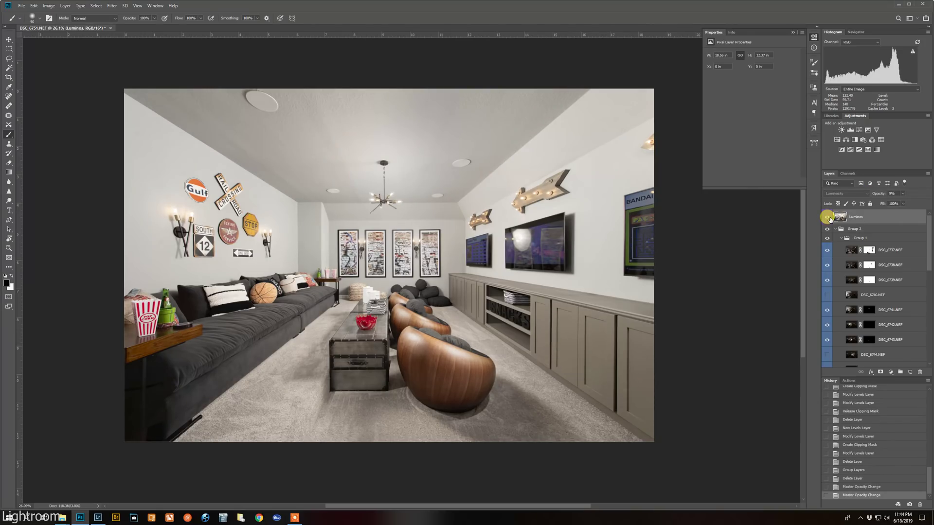
left_click(829, 217)
left_click(828, 217)
left_click_drag(875, 194, 878, 195)
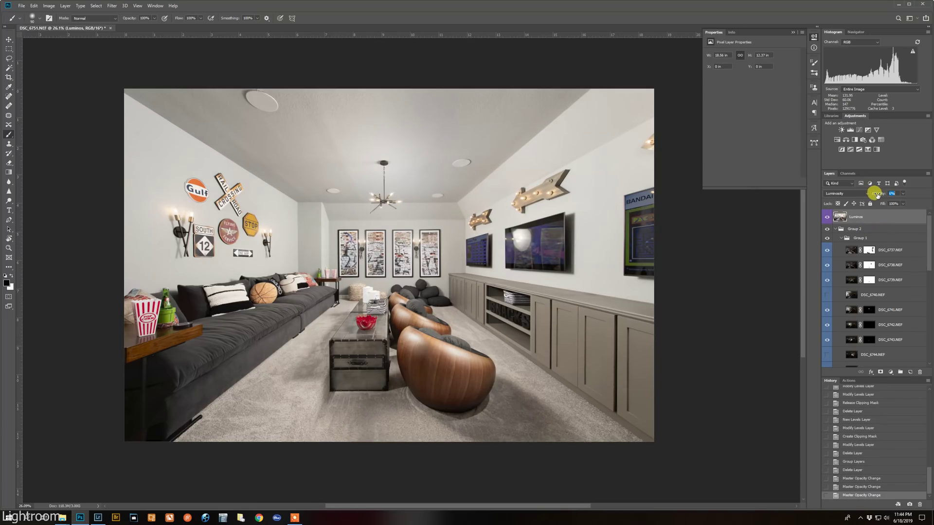
Step: Stamp the visible layers into a new layer above Luminos and select the middle TV's screen with the Polygonal Lasso
left_click(882, 217)
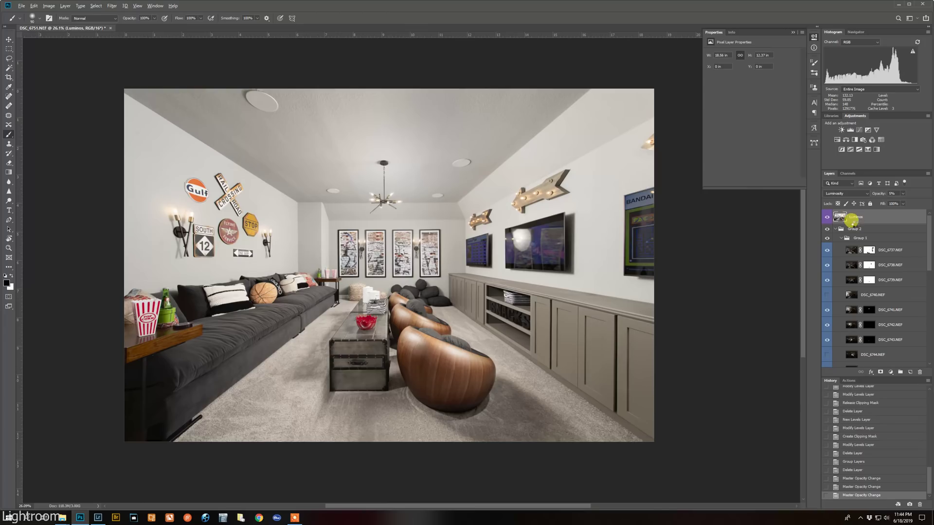
key("ctrl+alt+shift+e")
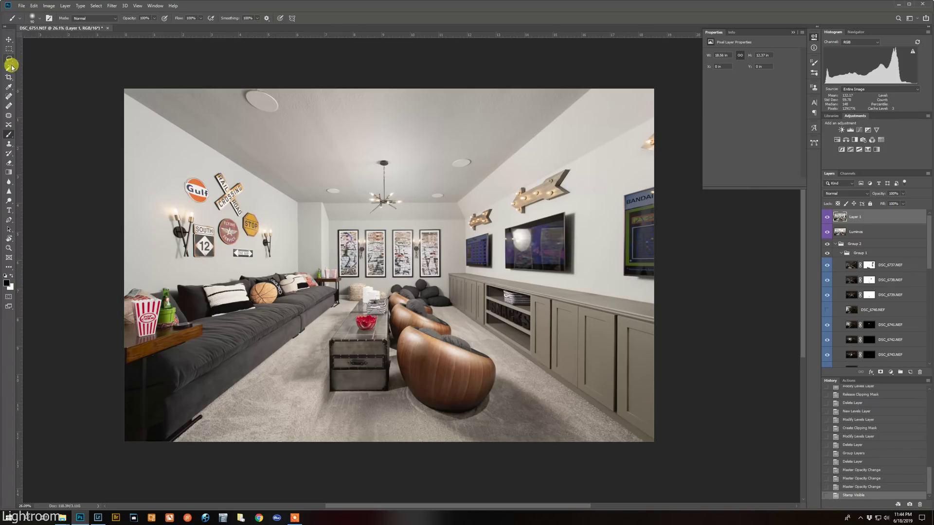
left_click(10, 49)
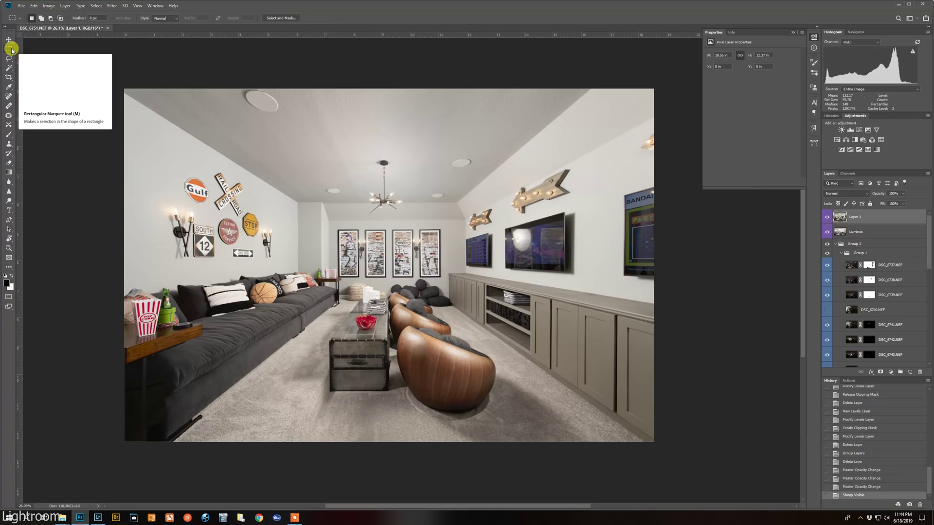
left_click(15, 59)
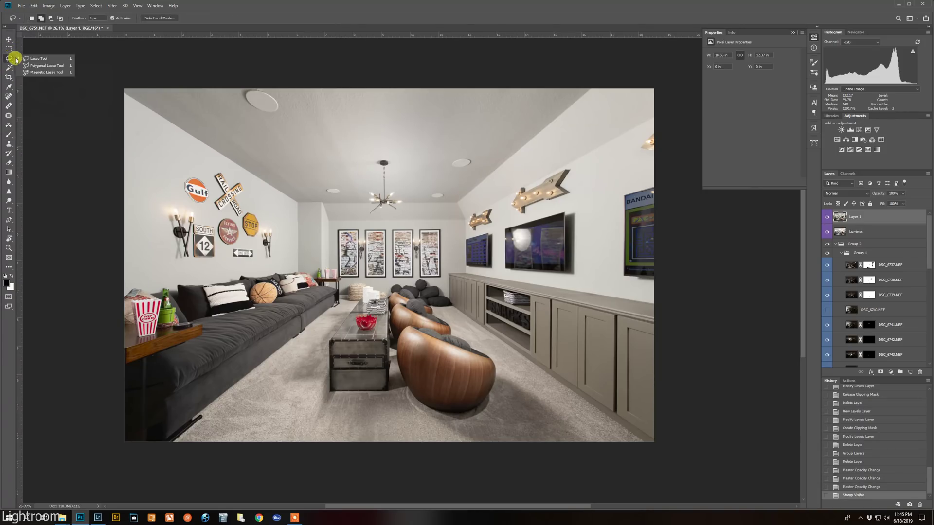
left_click(41, 65)
scroll(556, 229, "up", 3)
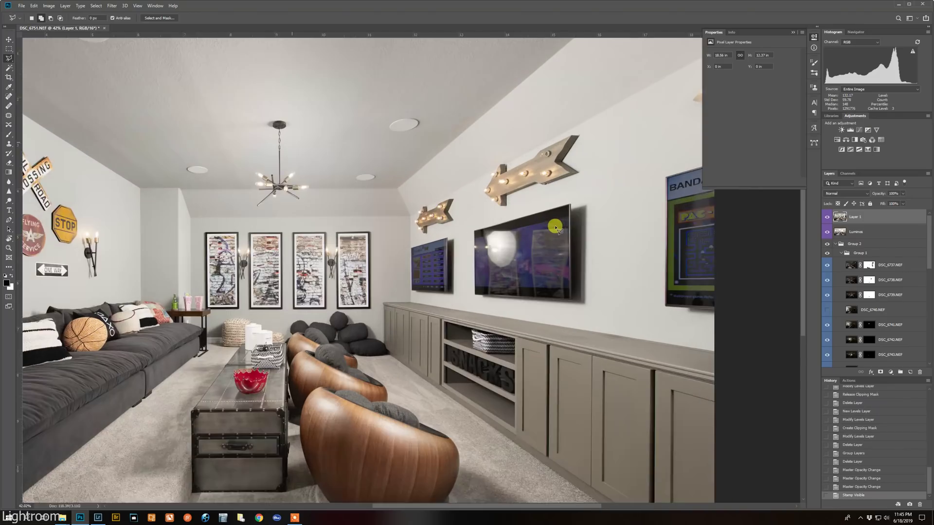
scroll(556, 228, "up", 6)
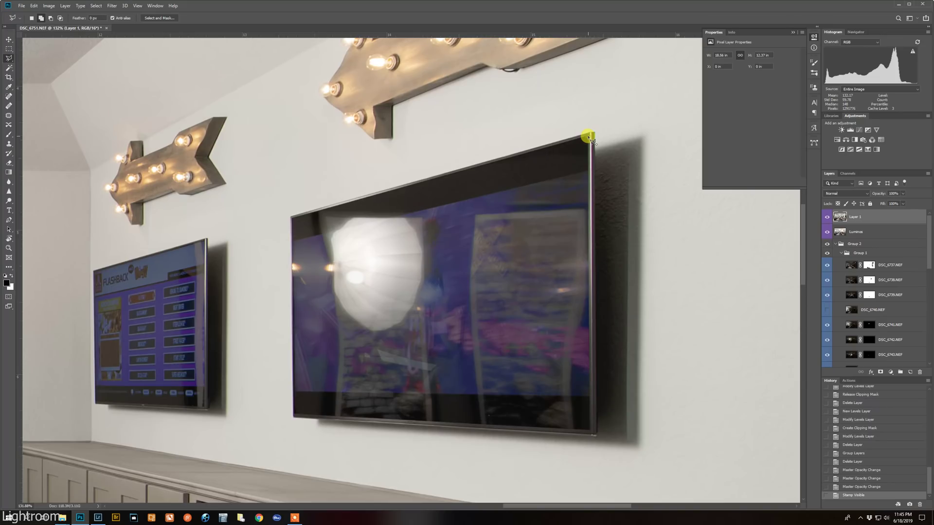
left_click(590, 431)
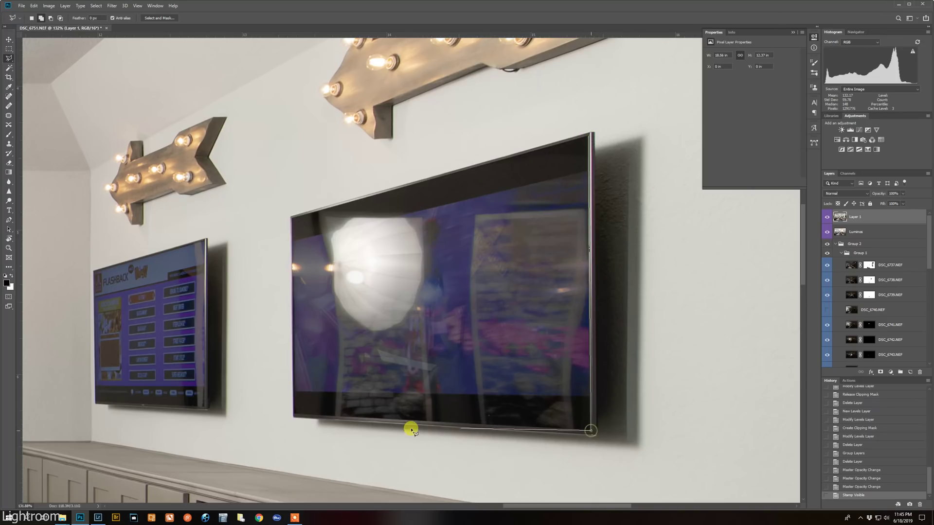
left_click(295, 416)
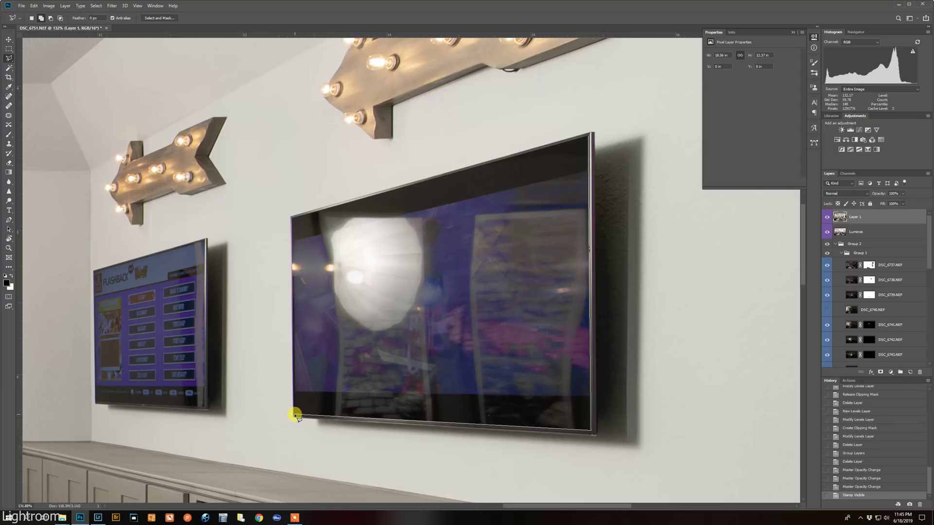
left_click(292, 220)
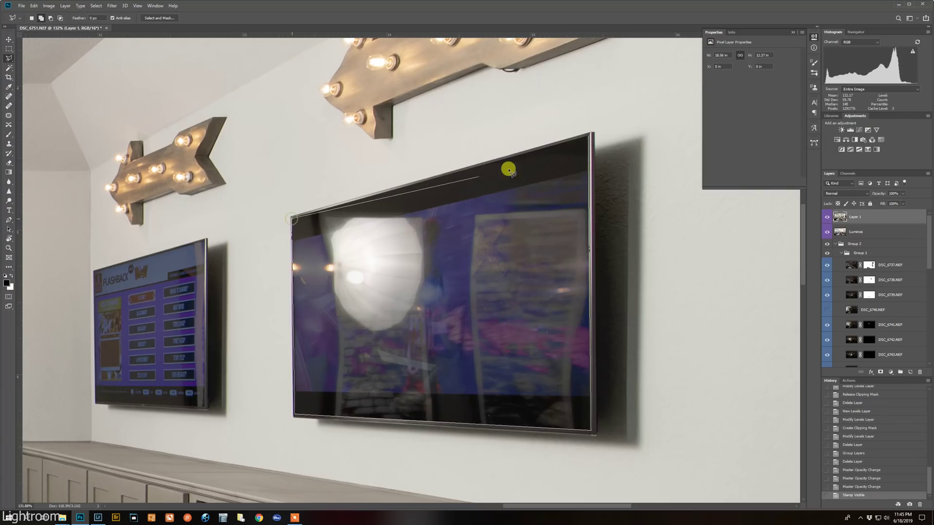
double_click(588, 137)
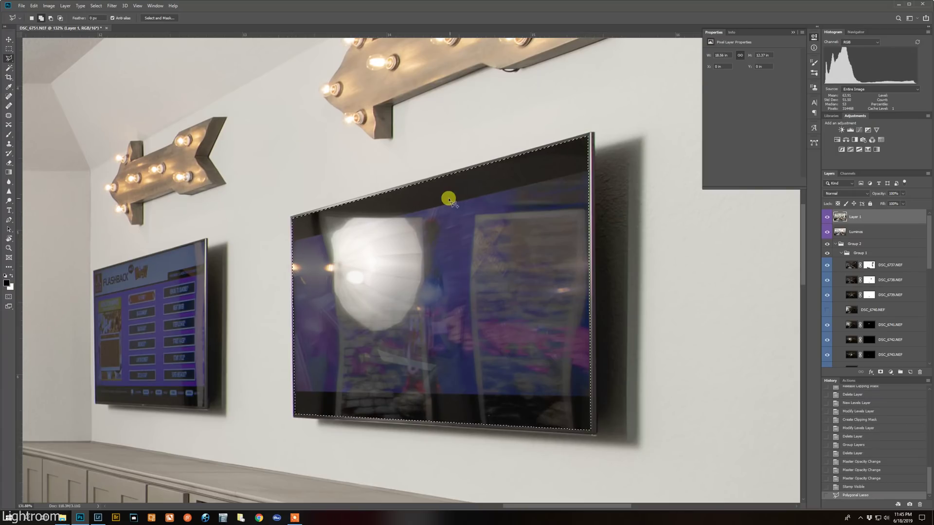
Step: Paint the selected TV screen solid black with a large brush to cover the flash reflection
scroll(448, 199, "down", 3)
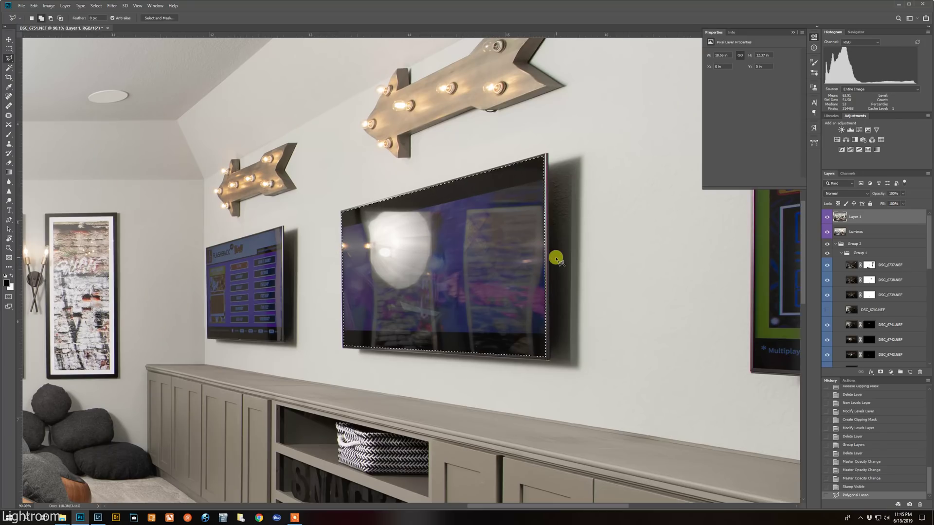
key("b")
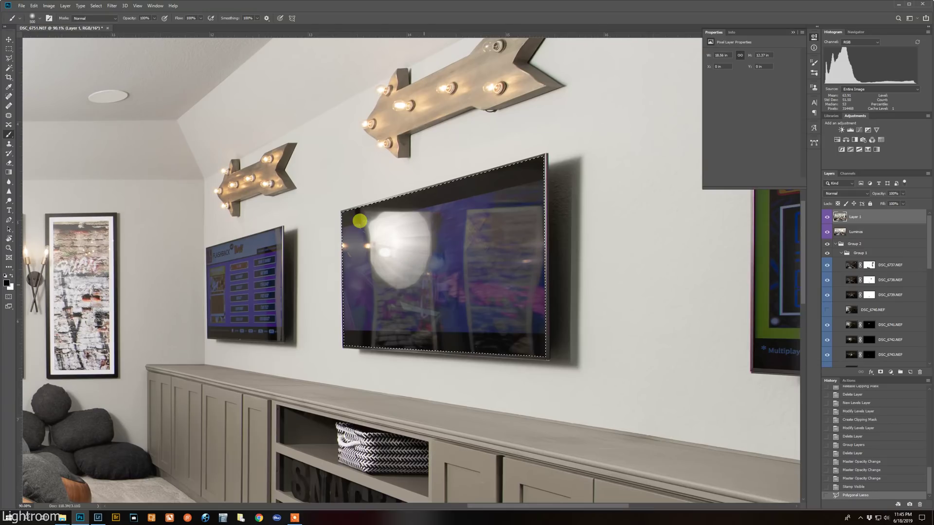
left_click(446, 268)
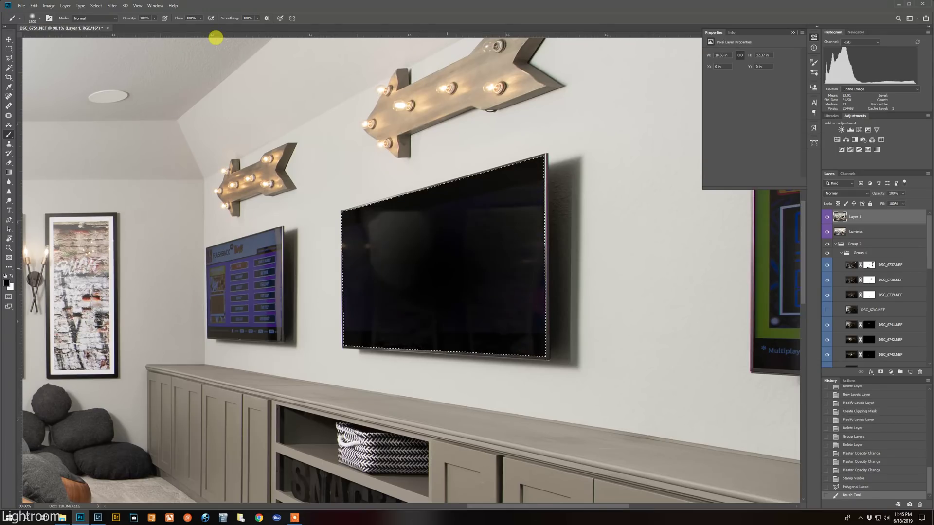
mouse_move(447, 268)
left_mouse_down()
mouse_move(419, 261)
mouse_move(492, 240)
mouse_move(447, 262)
left_mouse_up()
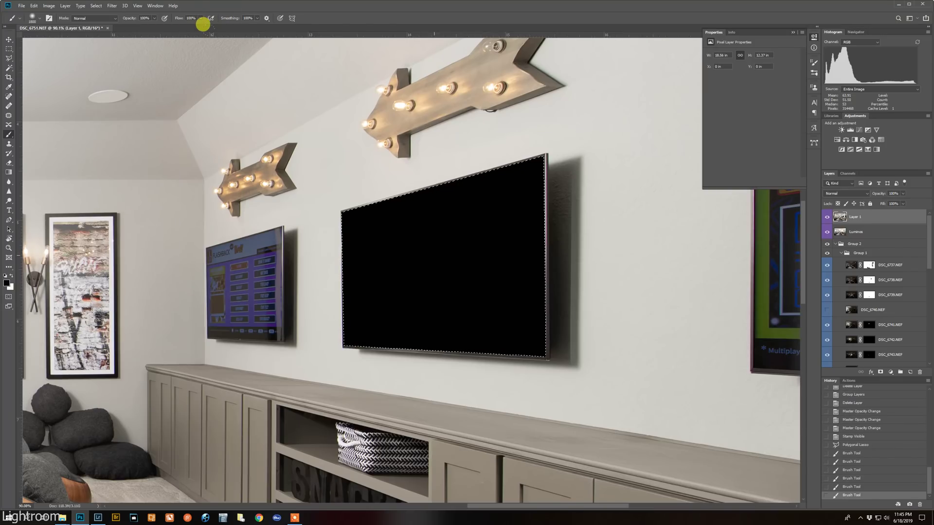
Step: Paint a faint white glow in the center of the selected black TV screen with a large soft brush at 2% opacity
key("x")
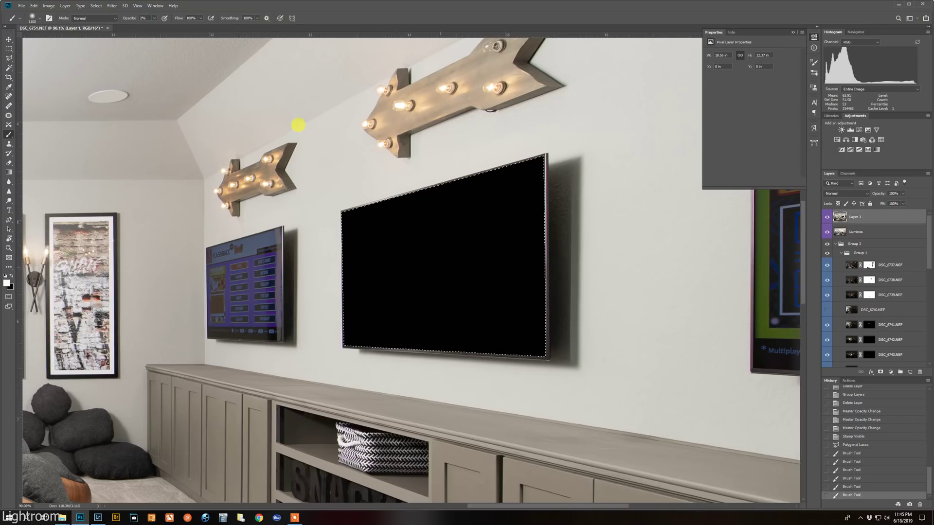
left_click(439, 263)
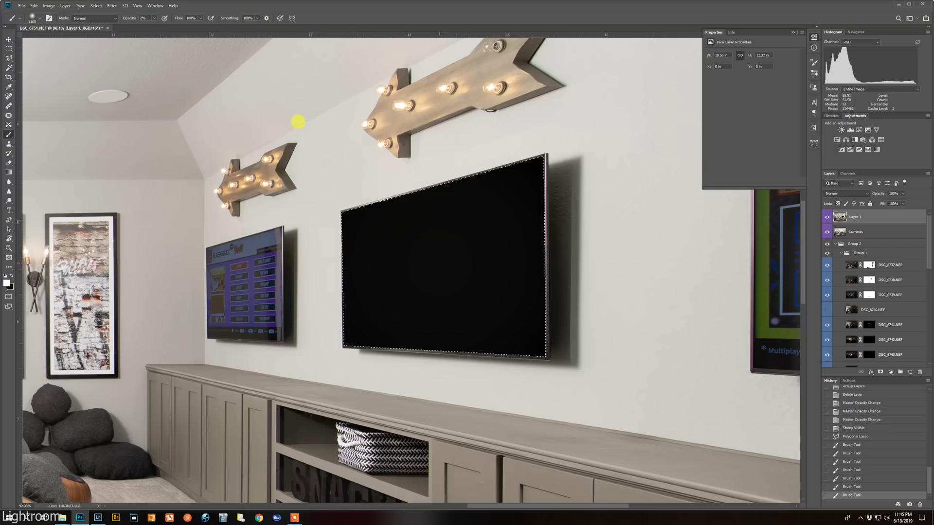
left_click(439, 262)
left_click(439, 262)
left_click(439, 262)
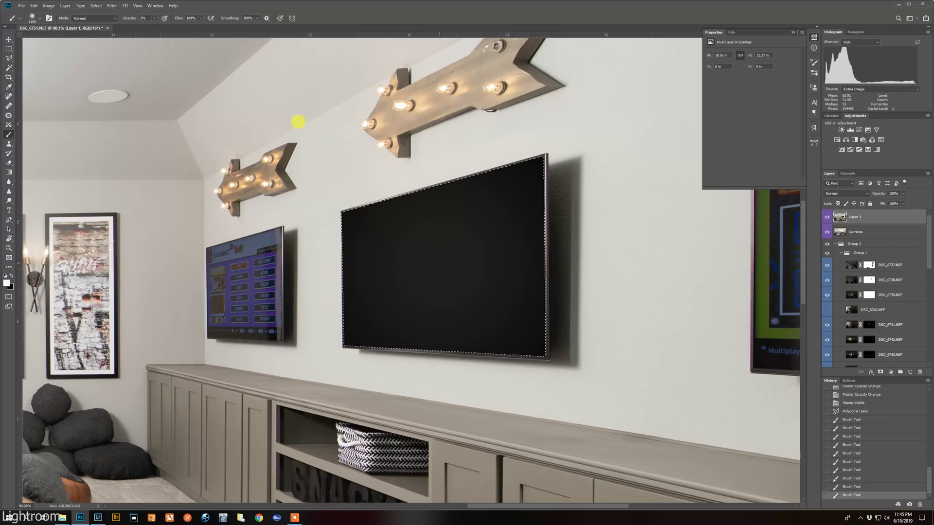
Step: Add 0.66% Gaussian monochromatic noise to the selected TV screen to smooth out the banding
scroll(459, 248, "down", 5)
scroll(538, 210, "down", 3)
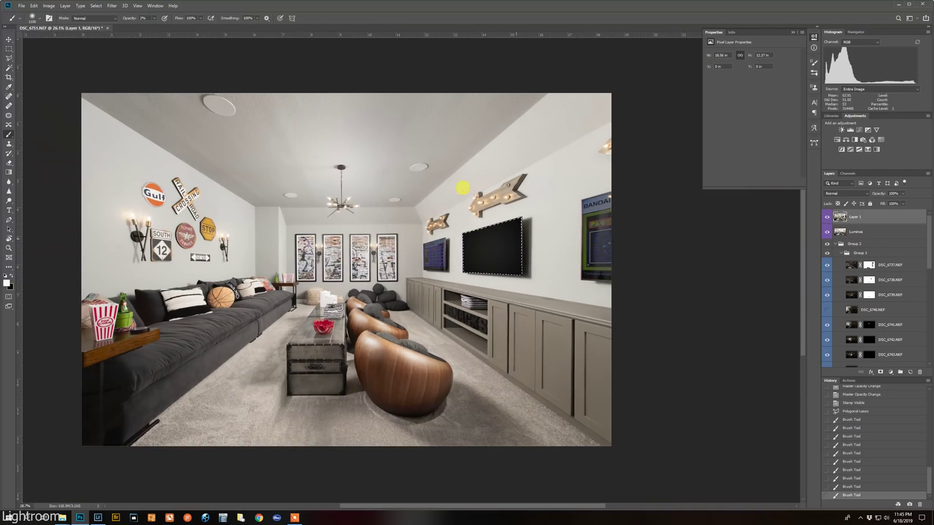
scroll(396, 133, "up", 6)
scroll(294, 83, "up", 2)
scroll(455, 251, "up", 5)
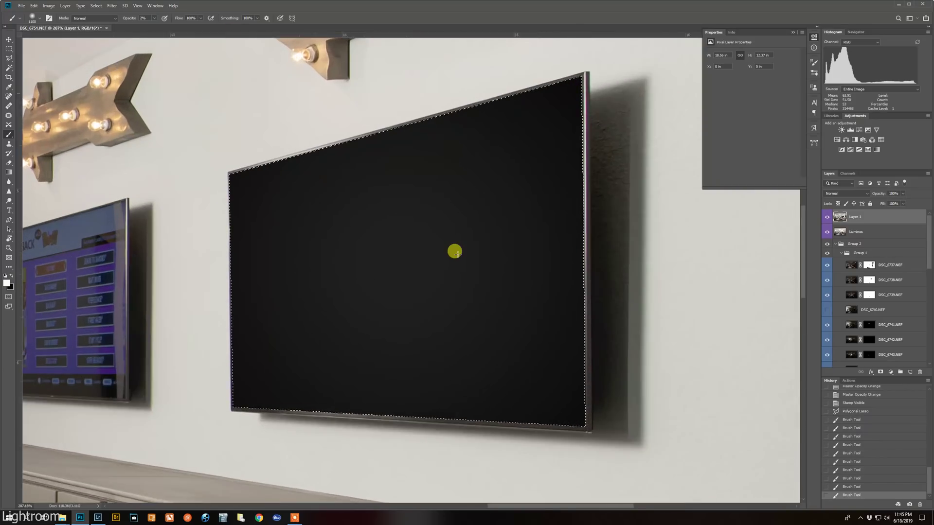
scroll(492, 252, "down", 1)
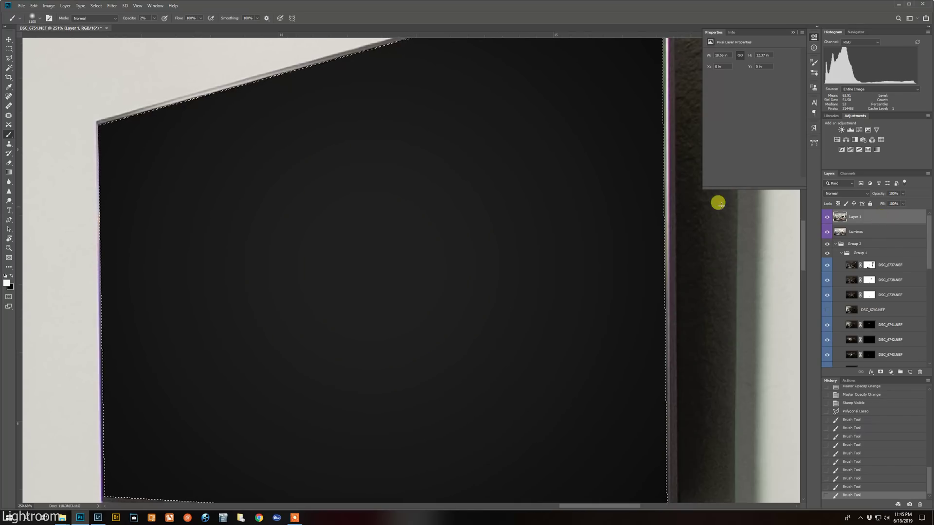
scroll(652, 196, "down", 4)
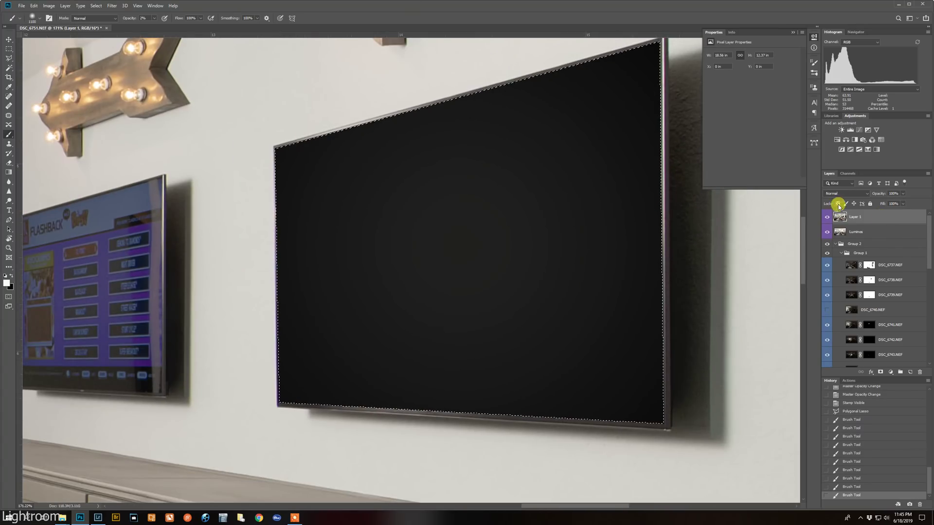
left_click(108, 8)
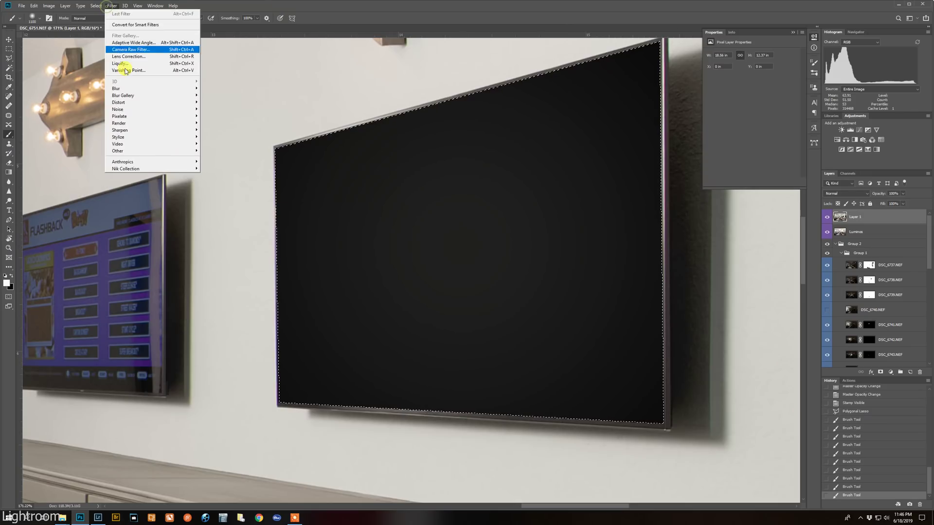
mouse_move(144, 109)
left_click(217, 111)
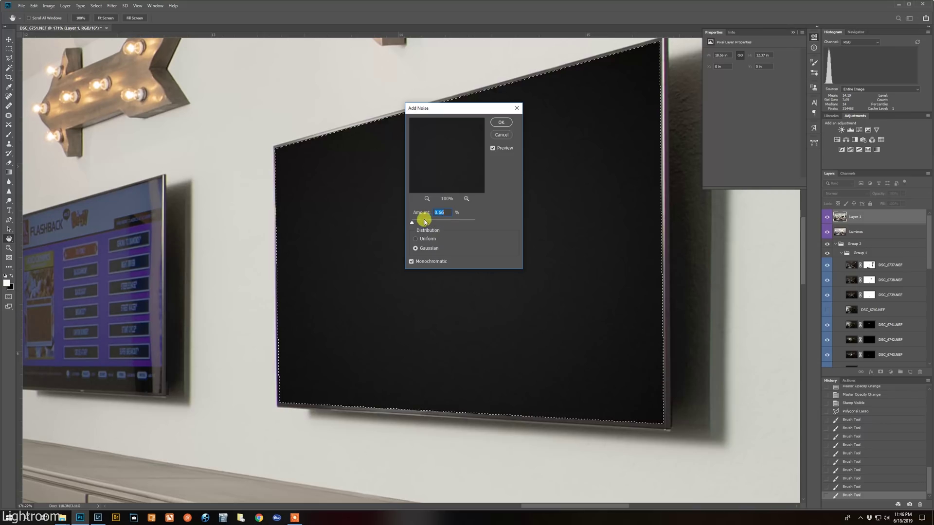
left_click(501, 122)
scroll(471, 256, "up", 2)
scroll(471, 256, "up", 1)
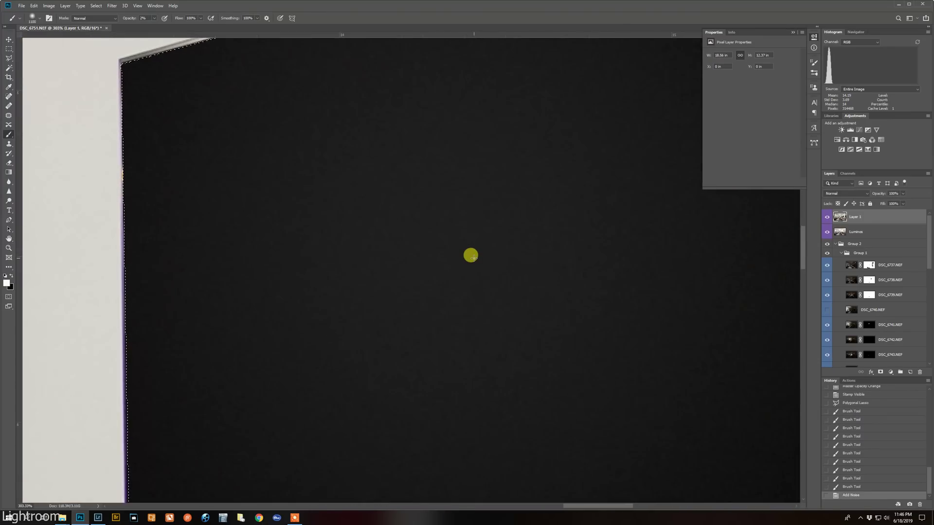
Step: Deselect the TV screen and collapse the floating Properties panel to review the whole photo
scroll(471, 256, "down", 2)
scroll(357, 69, "down", 5)
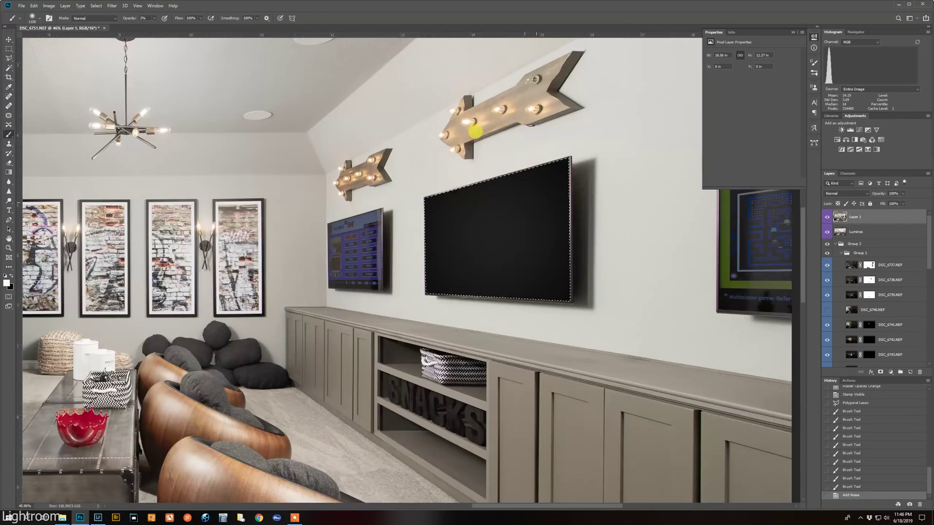
key("ctrl+d")
scroll(547, 189, "down", 3)
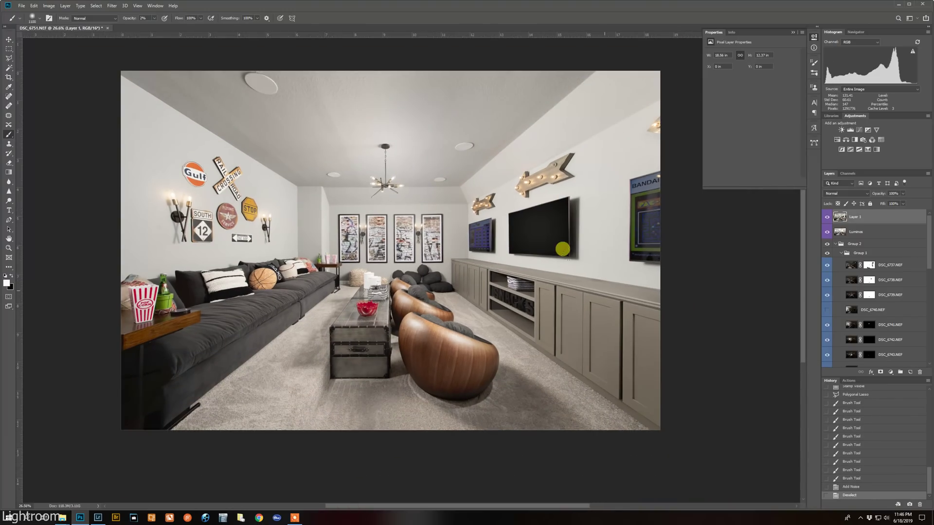
scroll(370, 256, "up", 1)
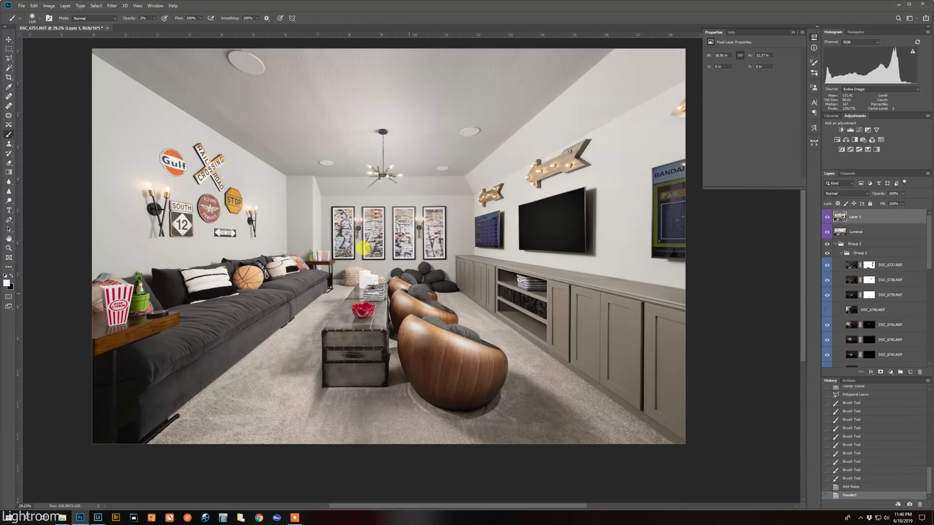
mouse_move(439, 310)
left_mouse_down()
mouse_move(468, 329)
mouse_move(428, 320)
left_mouse_up()
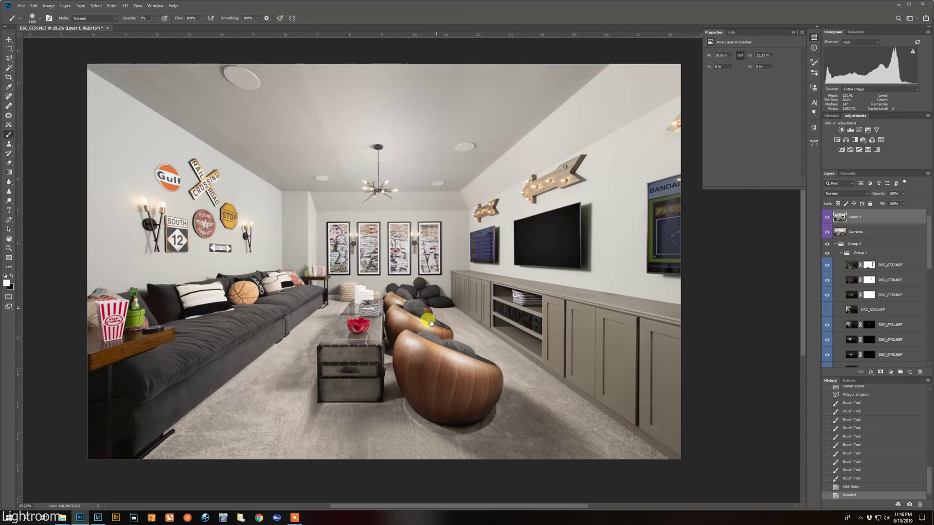
left_click(790, 34)
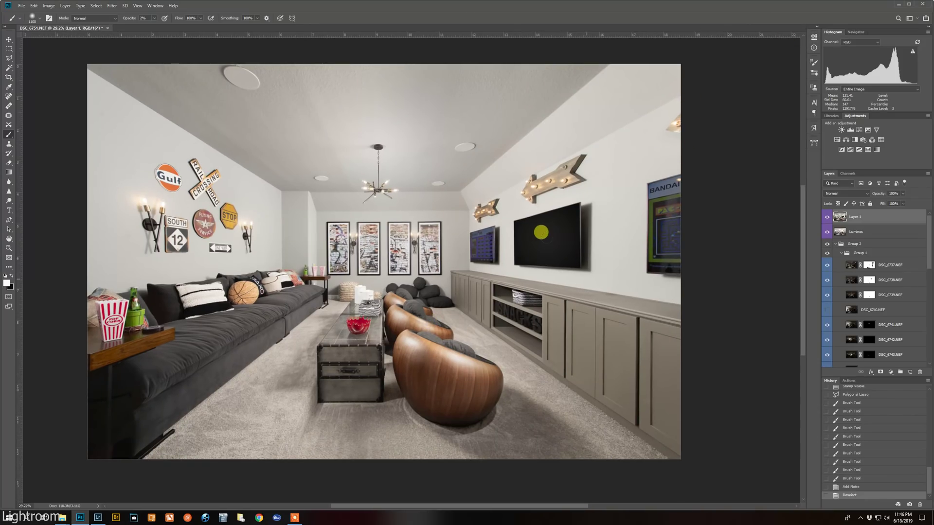
scroll(486, 204, "up", 5)
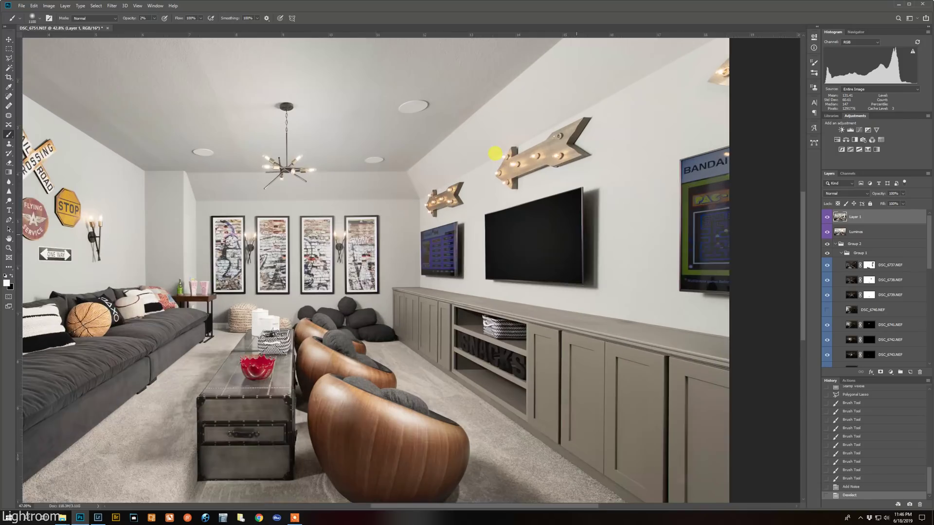
scroll(457, 115, "up", 1)
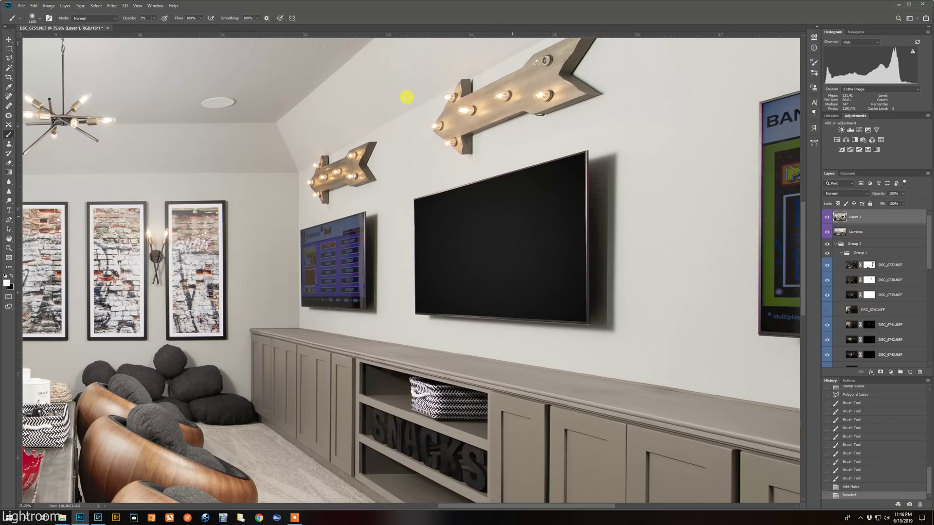
scroll(501, 141, "down", 5)
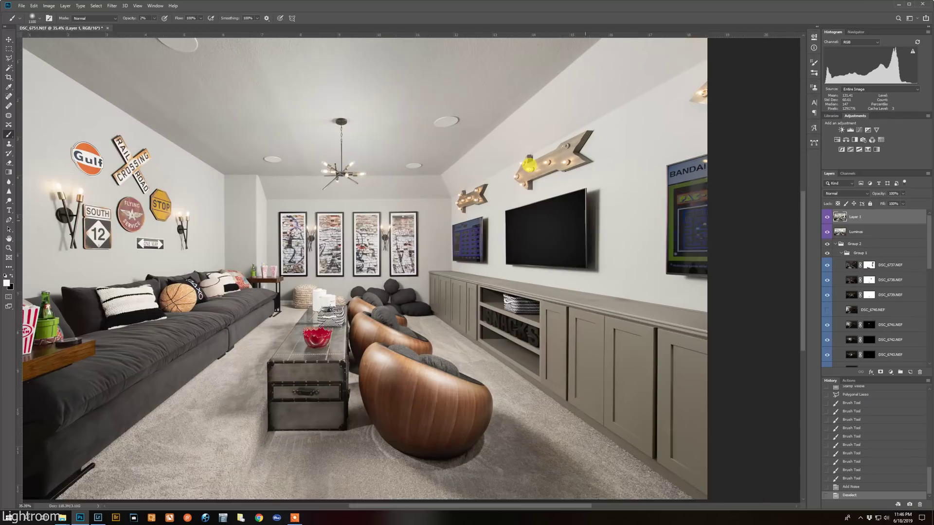
scroll(533, 179, "down", 3)
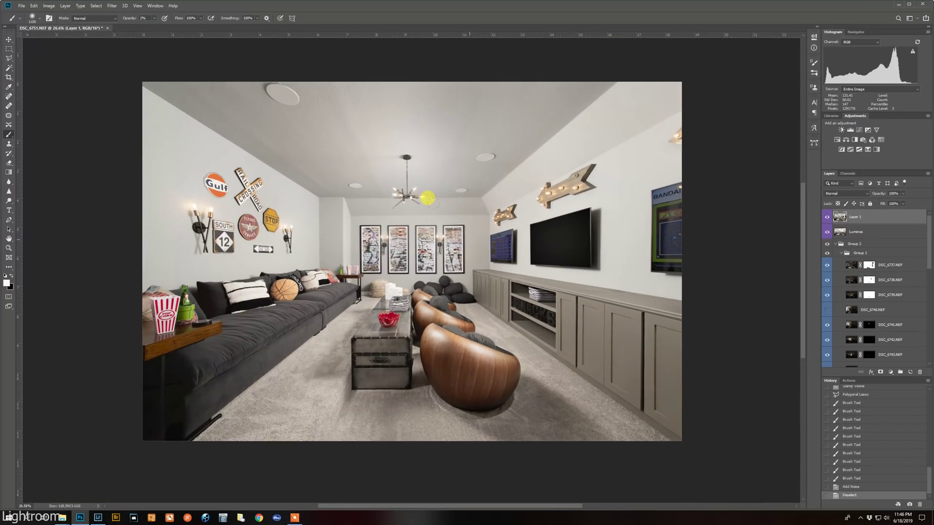
scroll(467, 239, "right", 1)
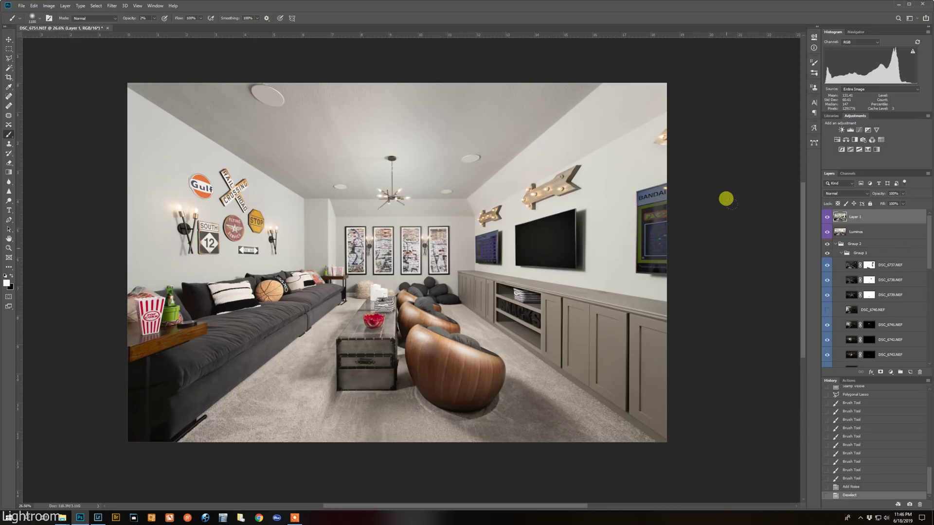
Step: Flatten the image, discarding the hidden layers, and close the document with its changes saved
right_click(884, 217)
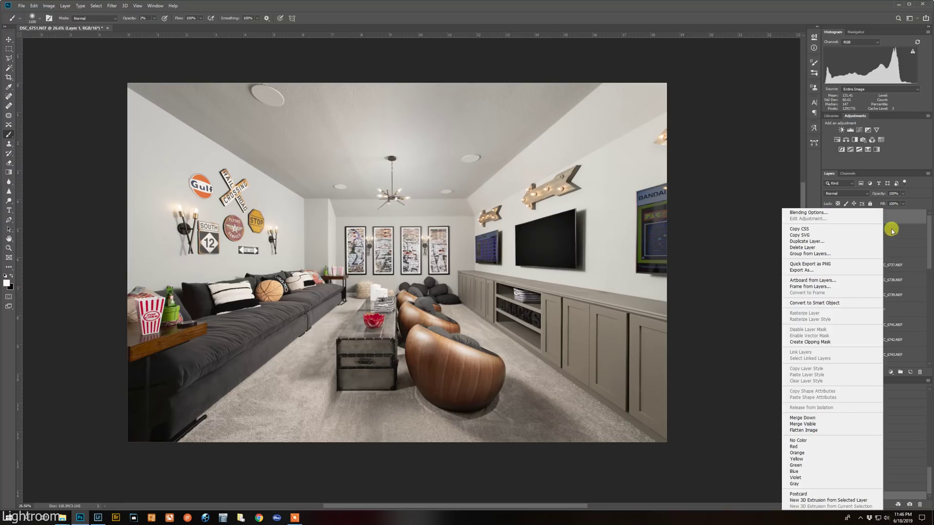
left_click(894, 218)
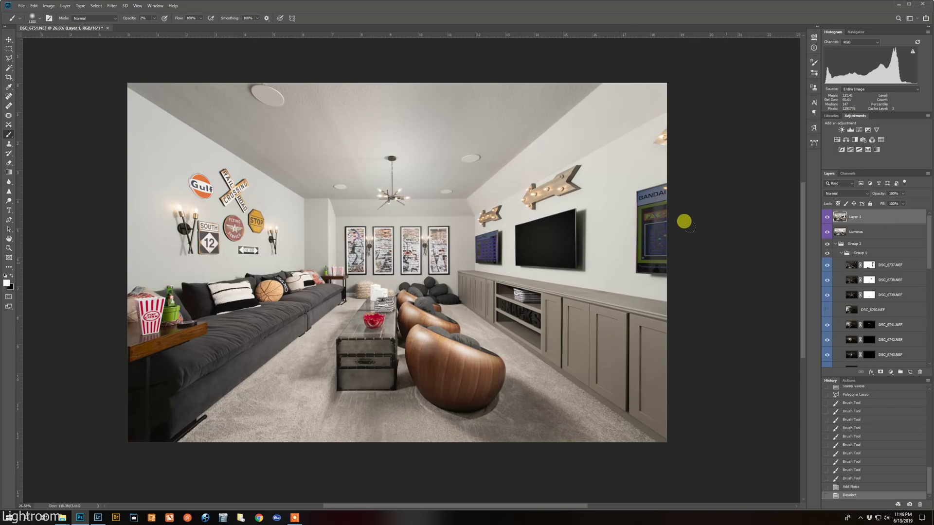
right_click(898, 222)
left_click(851, 432)
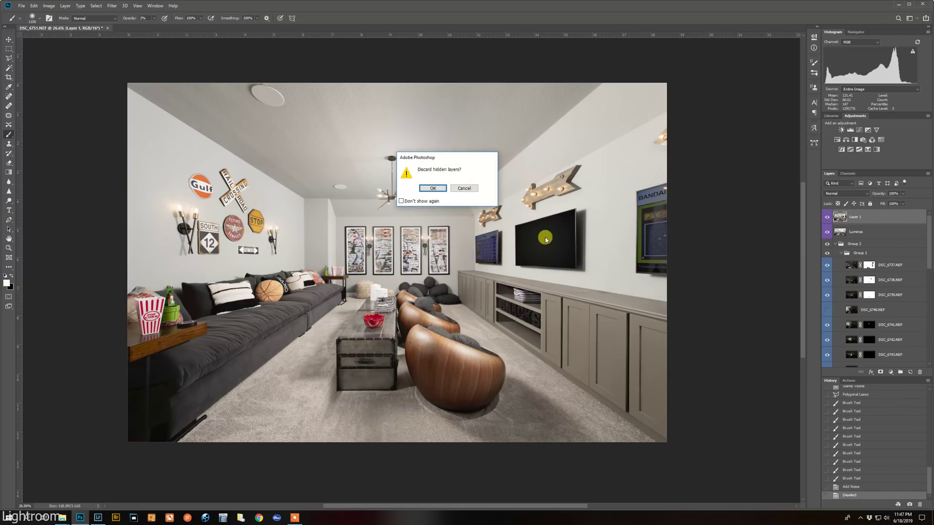
left_click(432, 188)
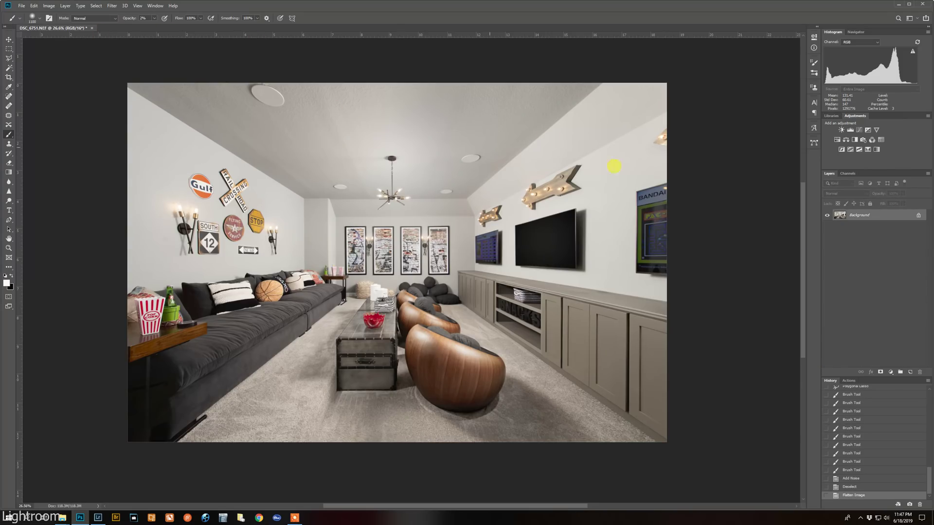
left_click(91, 28)
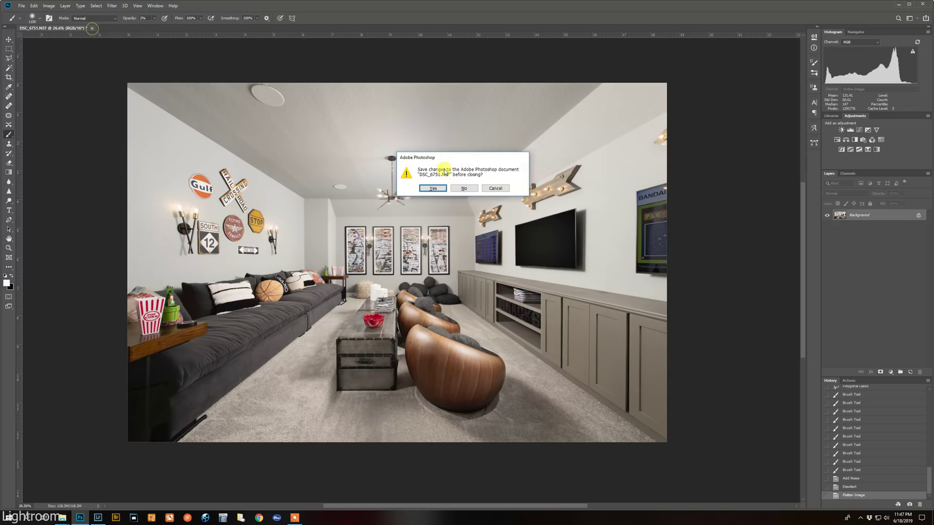
left_click(433, 189)
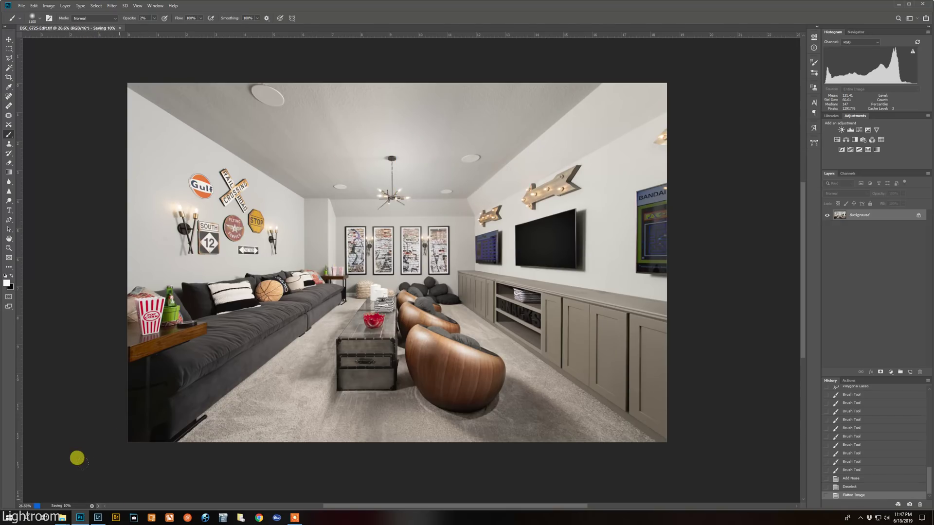
Step: Switch to Lightroom Classic, flag DSC_6725-Edit.tif as a pick and give it the blue color label
mouse_move(98, 518)
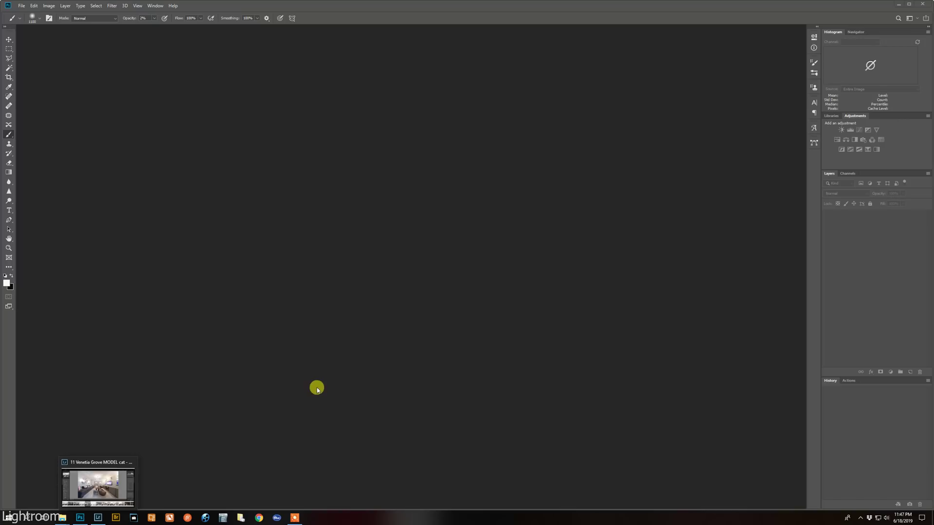
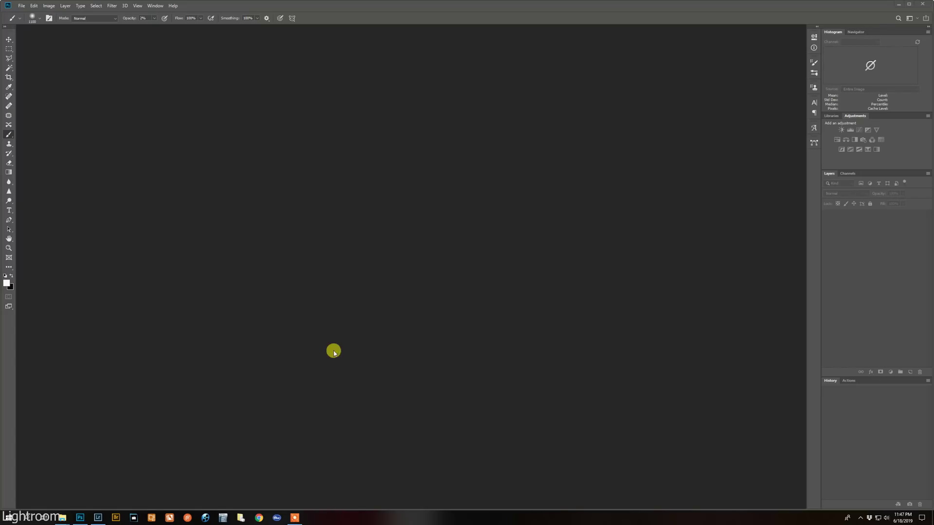
left_click(98, 517)
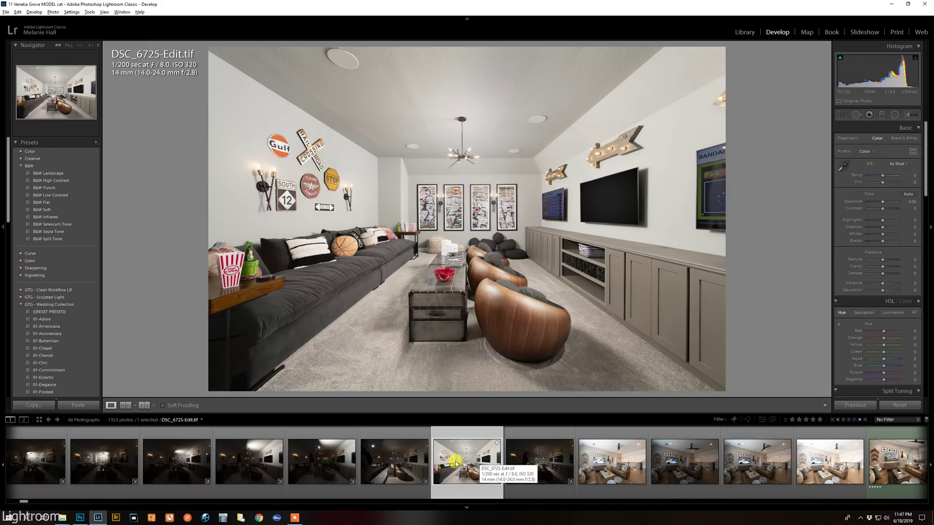
key("p")
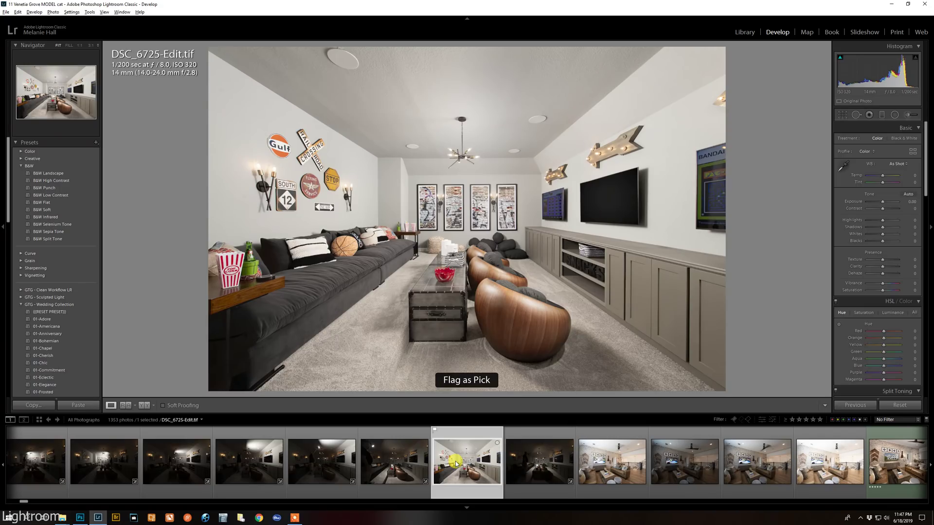
key("9")
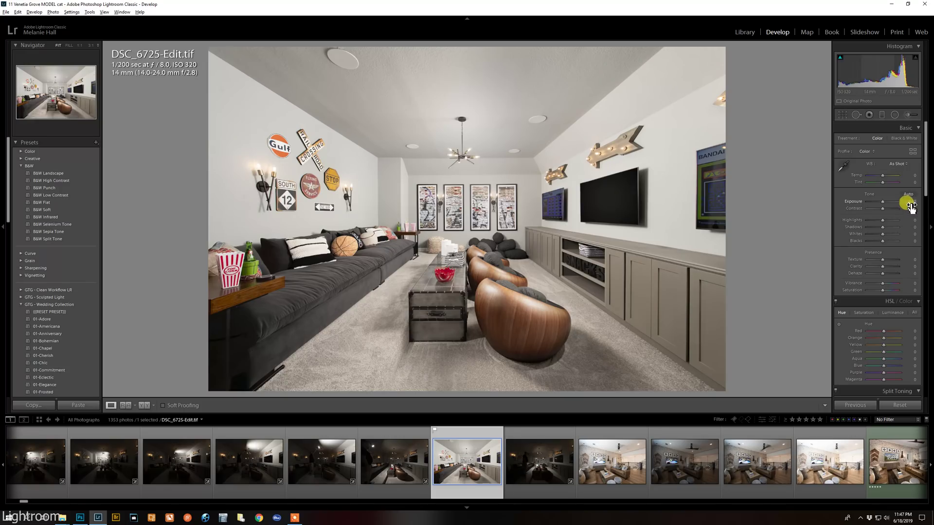
Step: Lower the edited photo's exposure to -0.50
mouse_move(908, 203)
left_mouse_down()
mouse_move(876, 189)
mouse_move(905, 201)
left_mouse_up()
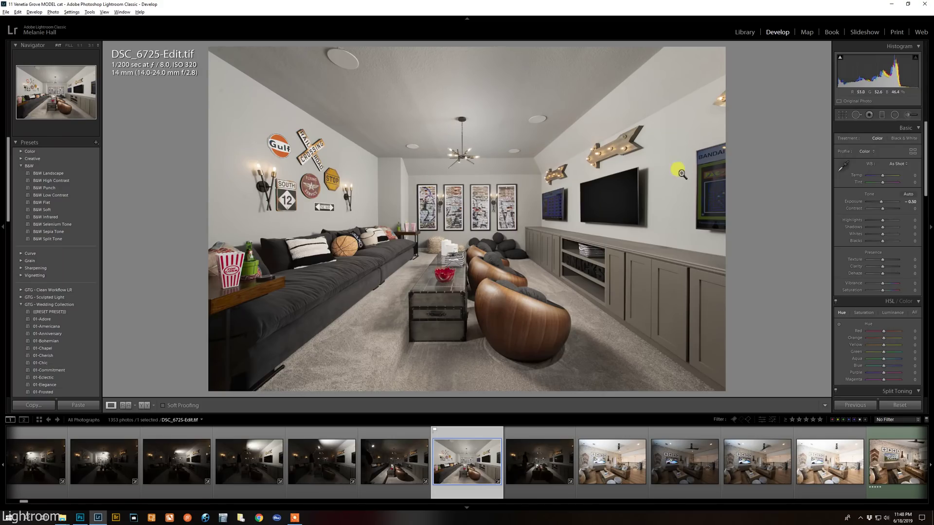
Step: Set the Adjustment Brush temperature to 3 with flow 36 and paint over the wall decor and the sofa
left_click(907, 117)
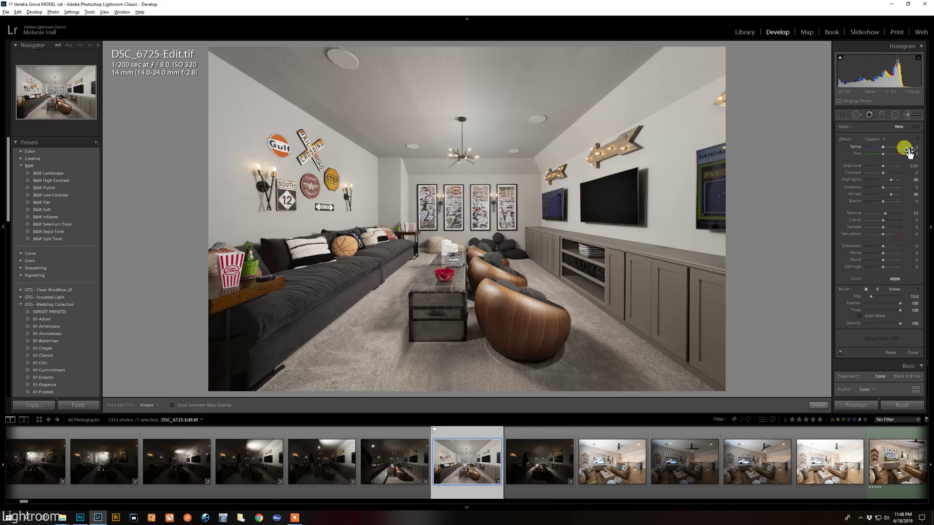
left_click_drag(907, 149, 907, 151)
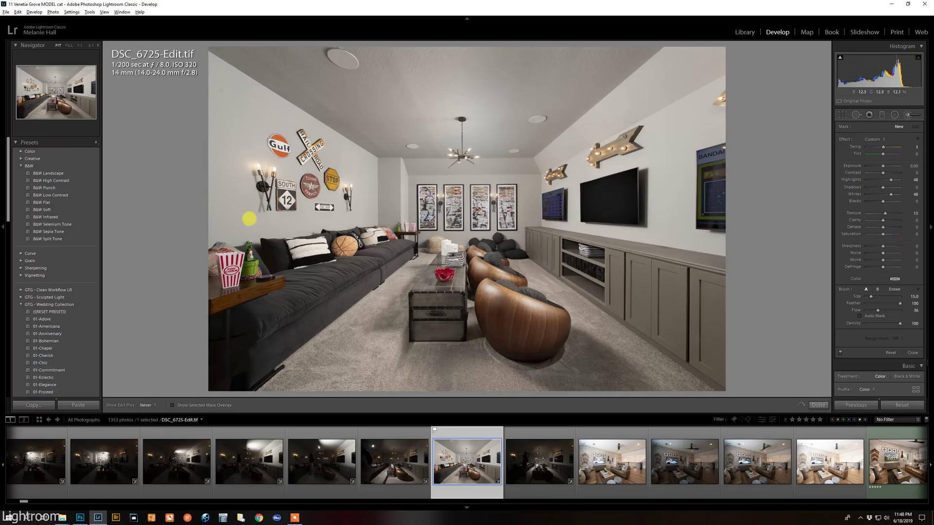
key("h")
left_click_drag(248, 220, 346, 194)
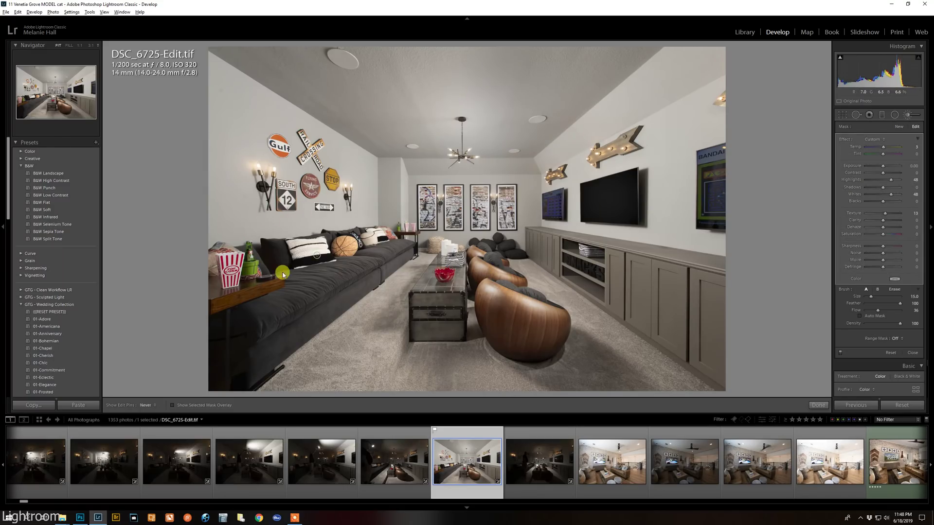
key("h")
key("h")
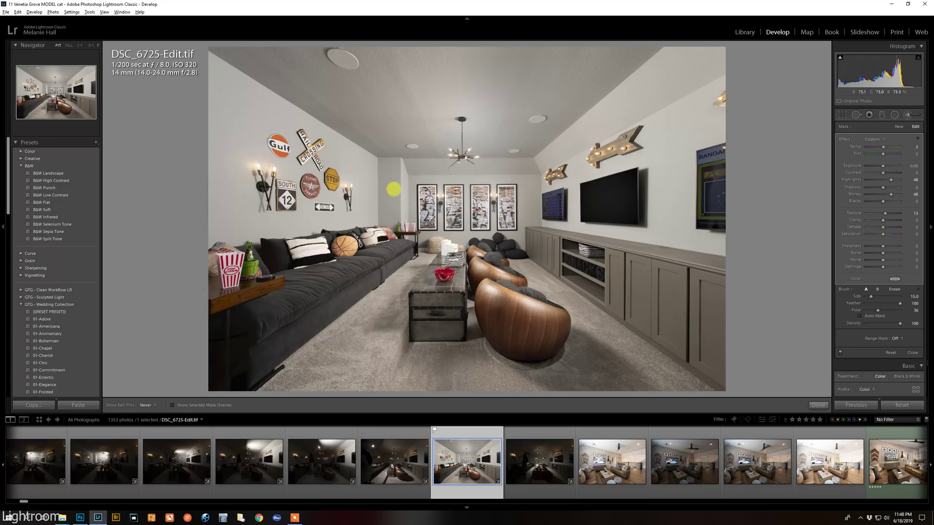
key("h")
key("h")
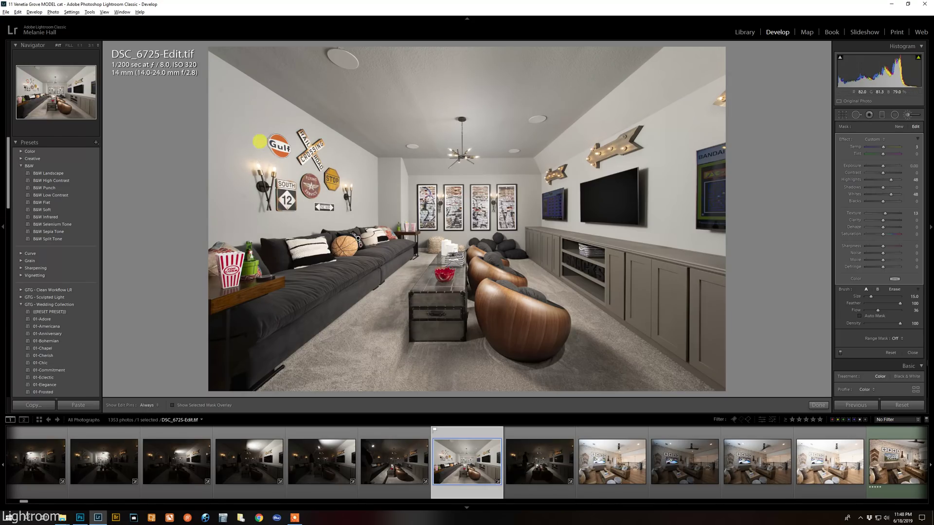
key("h")
left_click(907, 115)
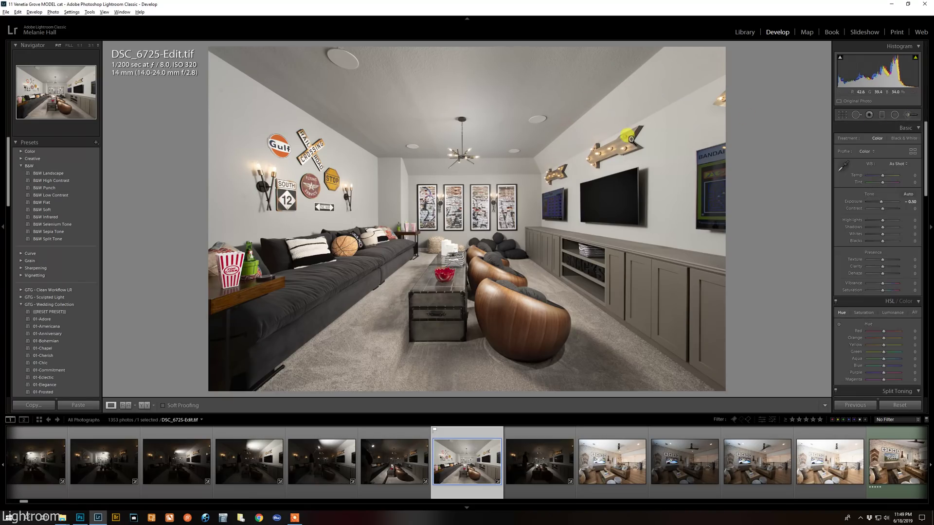
Step: Use Spot Removal to cover the unlit bulb on the large arrow sign with the sign's lit middle bulb
left_click(607, 139)
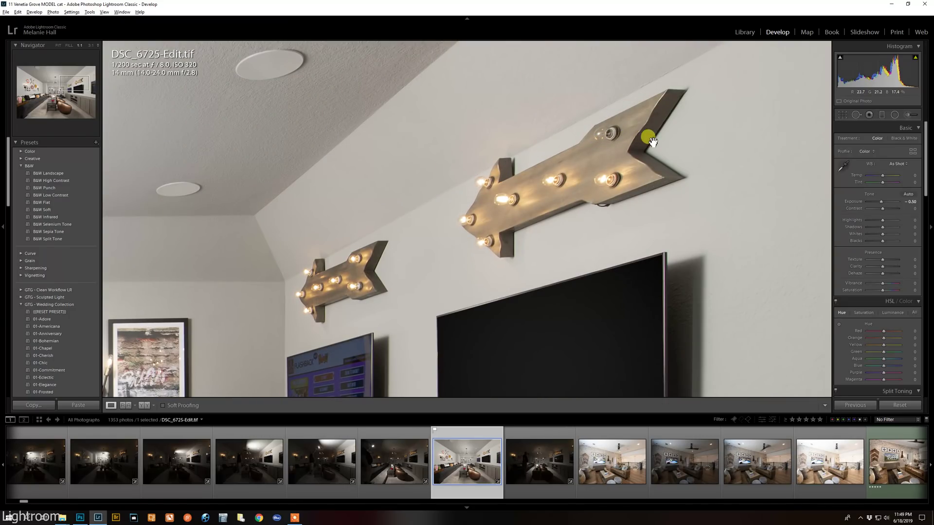
left_click(855, 115)
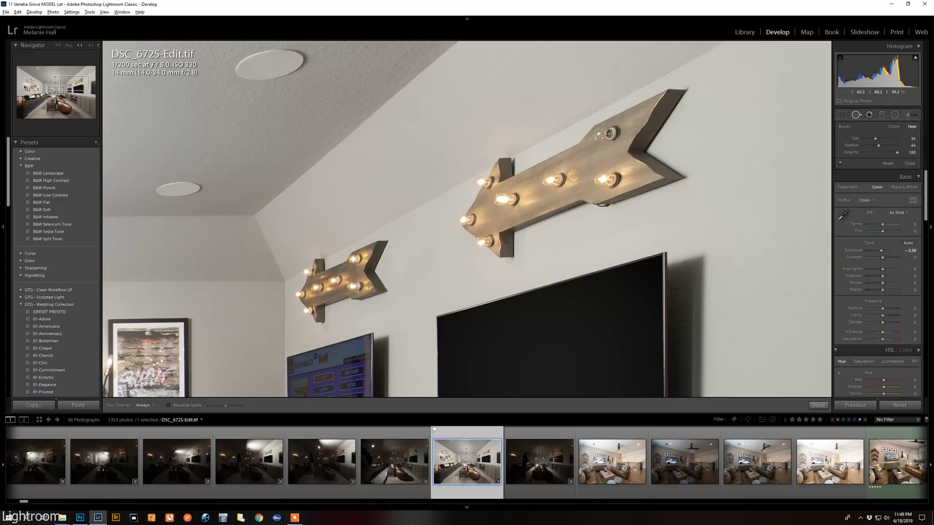
mouse_move(572, 182)
left_mouse_down()
mouse_move(546, 181)
mouse_move(567, 179)
left_mouse_up()
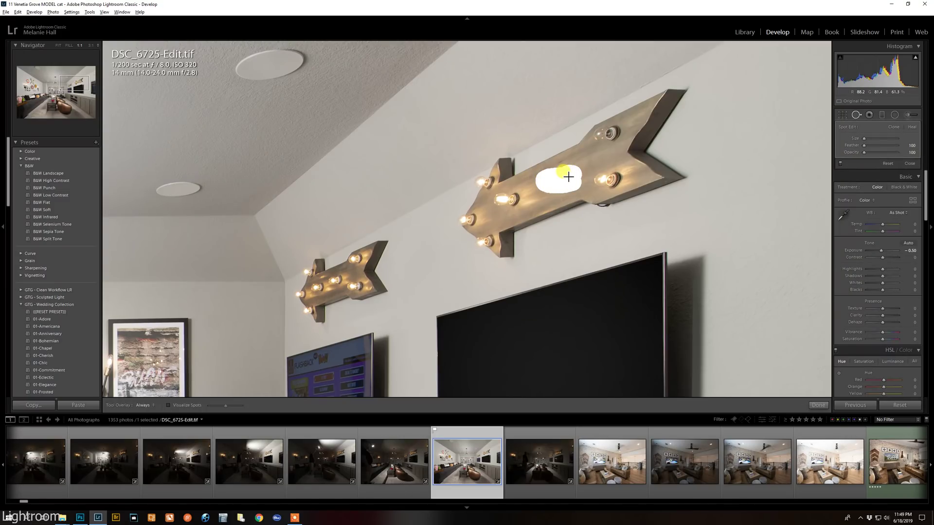
mouse_move(596, 184)
left_mouse_down()
mouse_move(599, 135)
mouse_move(602, 154)
mouse_move(587, 176)
mouse_move(569, 176)
mouse_move(617, 130)
left_mouse_up()
left_click_drag(612, 164, 572, 178)
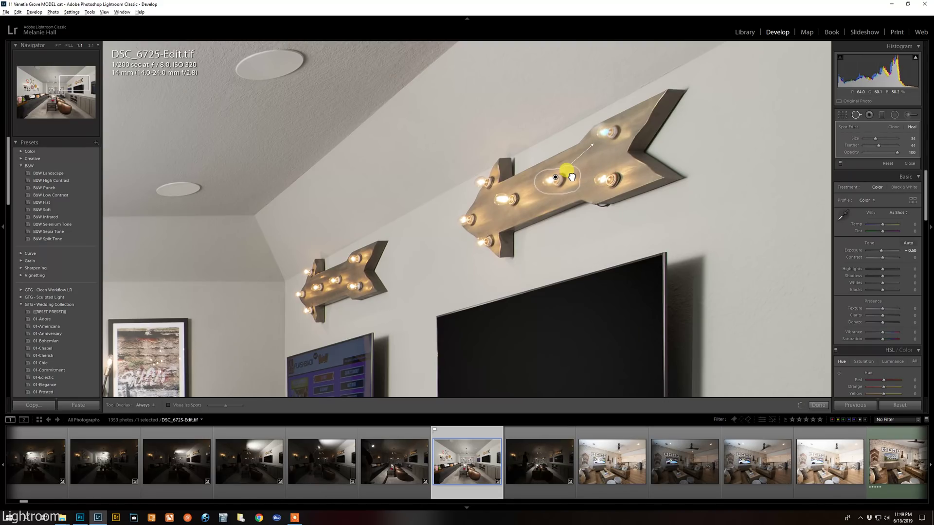
left_click(608, 148)
left_click_drag(612, 145, 613, 146)
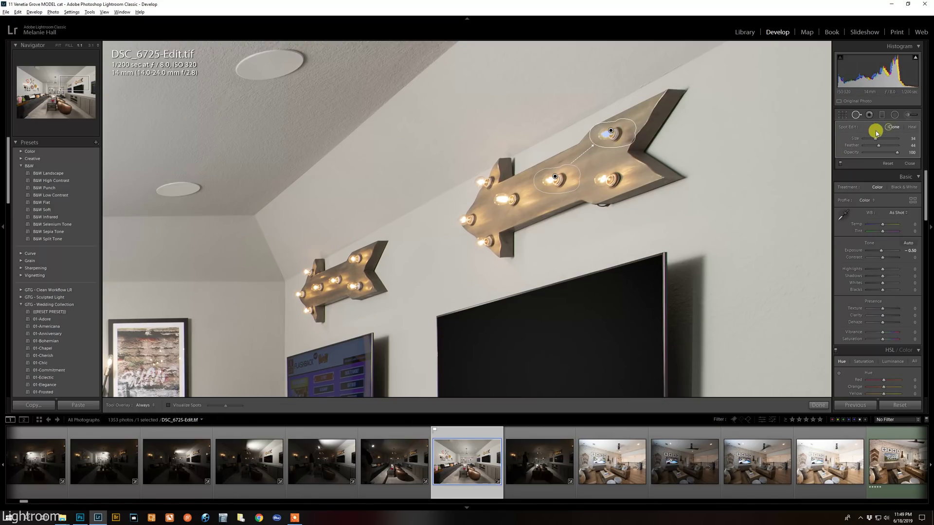
Step: Switch the bulb repair from Heal to Clone and set its feather to 85
left_click(894, 127)
left_click(855, 114)
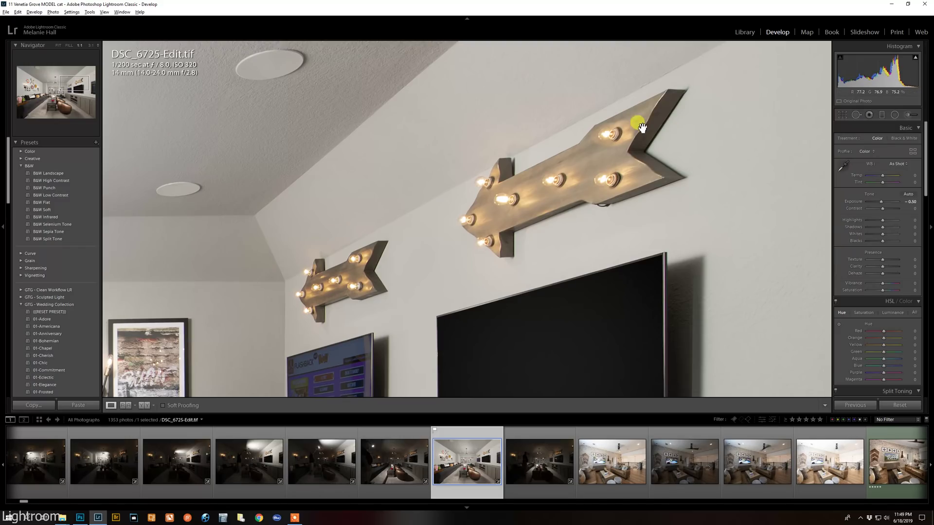
left_click(855, 115)
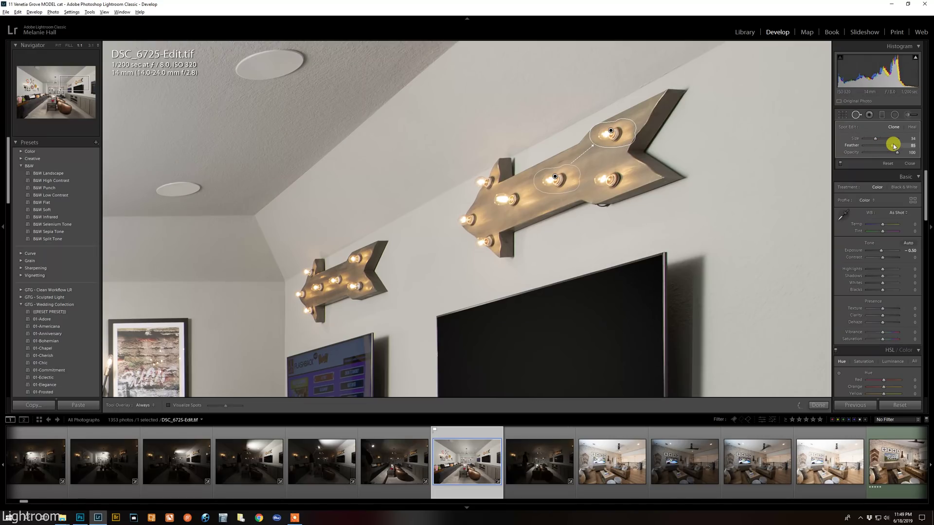
left_click(856, 115)
left_click(678, 131)
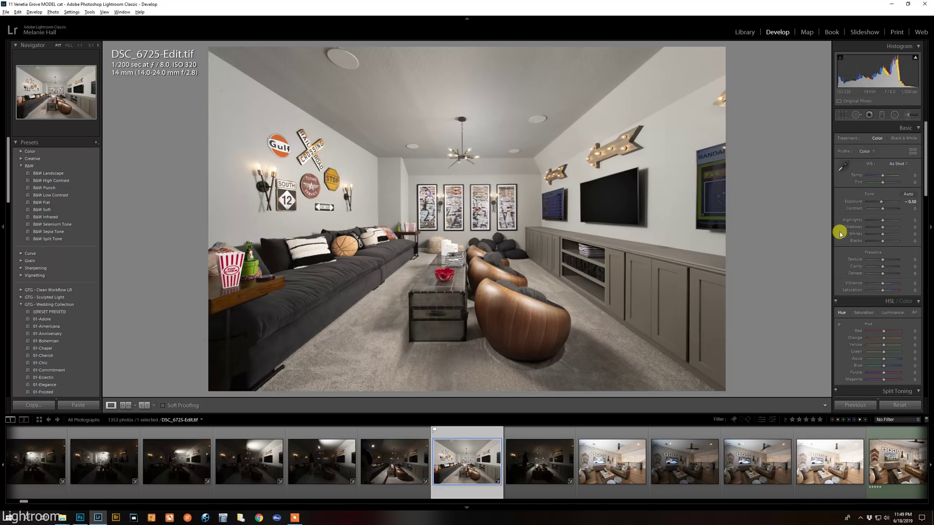
Step: Paint a new Adjustment Brush mask over the built-in cabinets and the wooden chairs with brush size 15
left_click(907, 115)
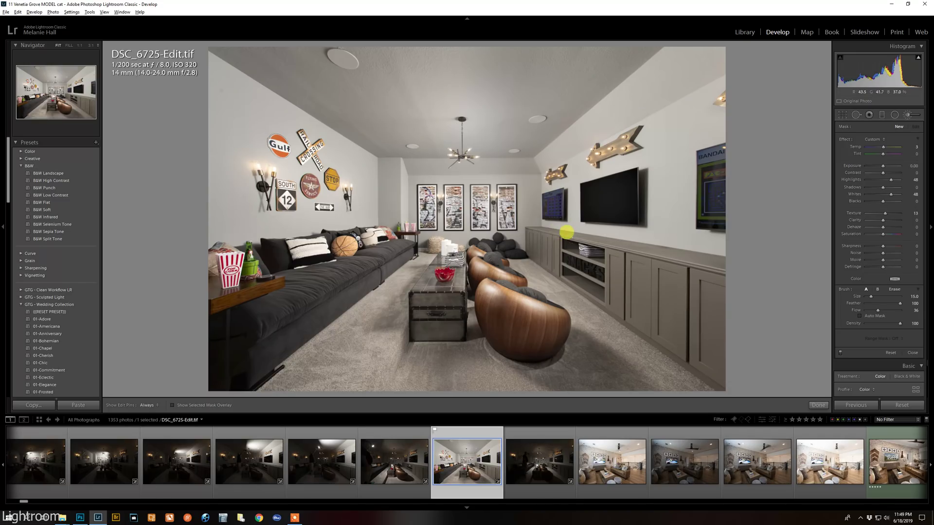
mouse_move(566, 232)
left_mouse_down()
mouse_move(535, 218)
mouse_move(545, 217)
left_mouse_up()
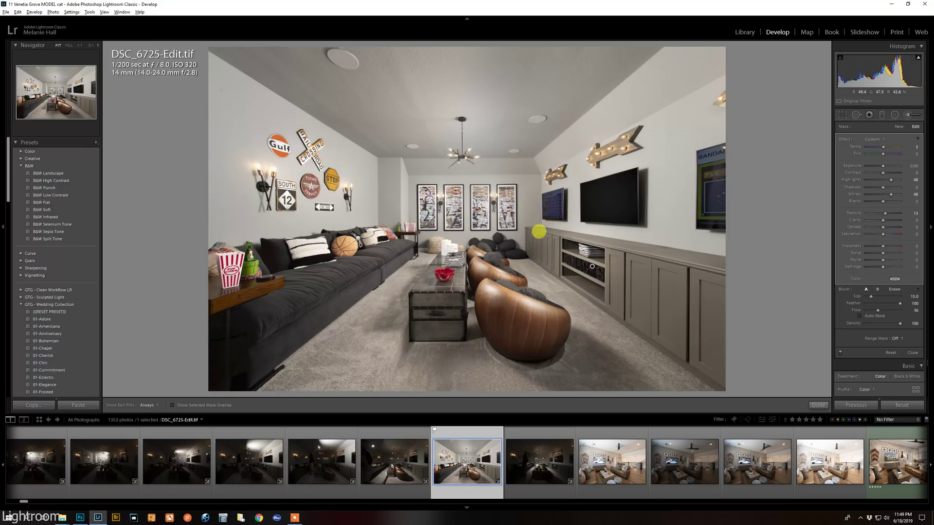
key("h")
key("h")
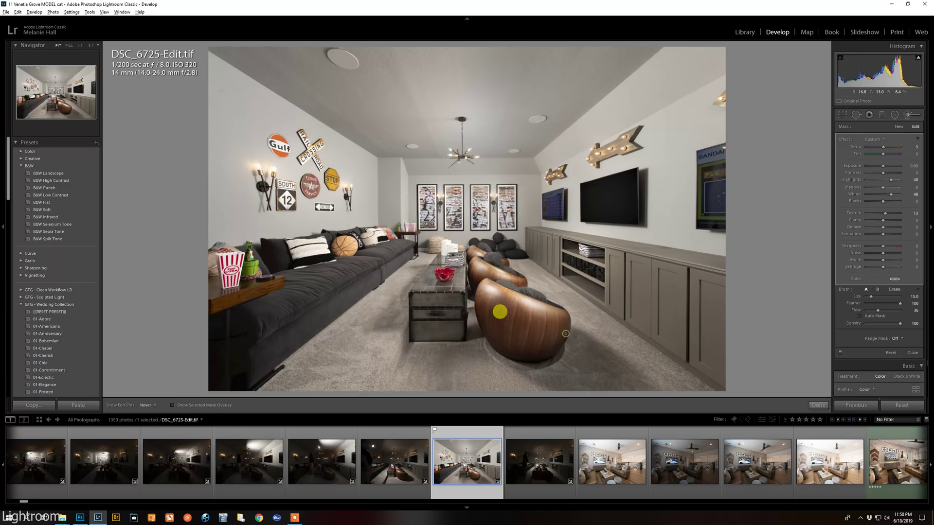
key("h")
Step: Extend the brushed adjustment over smaller details such as the framed art and sofa pillows, using brush sizes of about 7 to 10
scroll(474, 225, "down", 4)
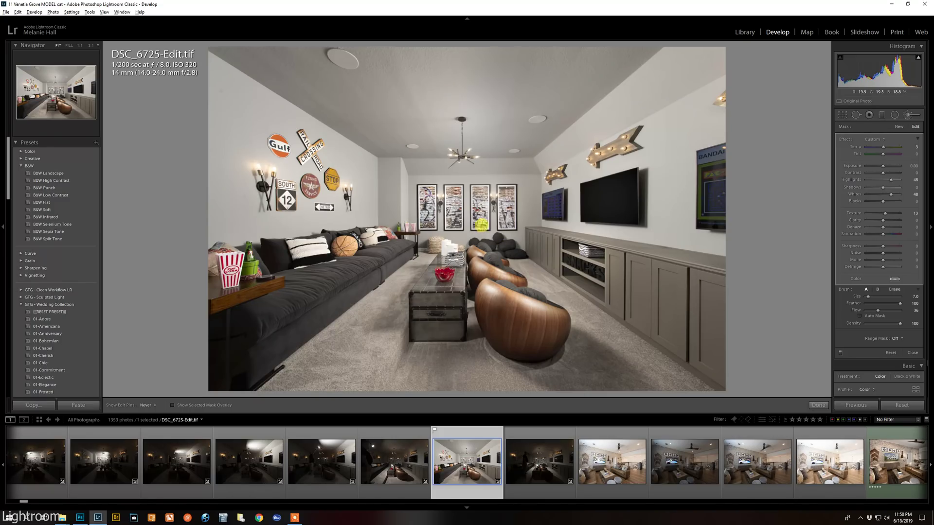
key("h")
key("h")
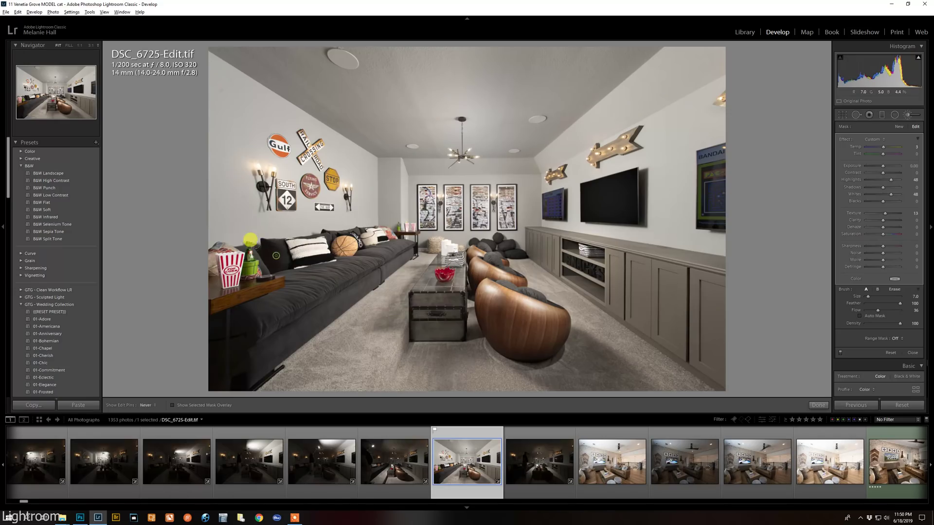
key("h")
key("alt")
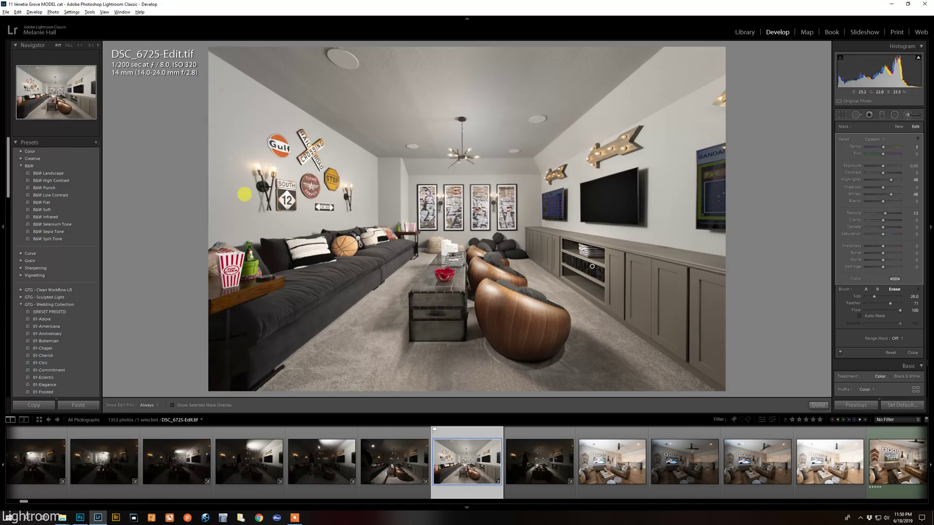
scroll(258, 204, "down", 3)
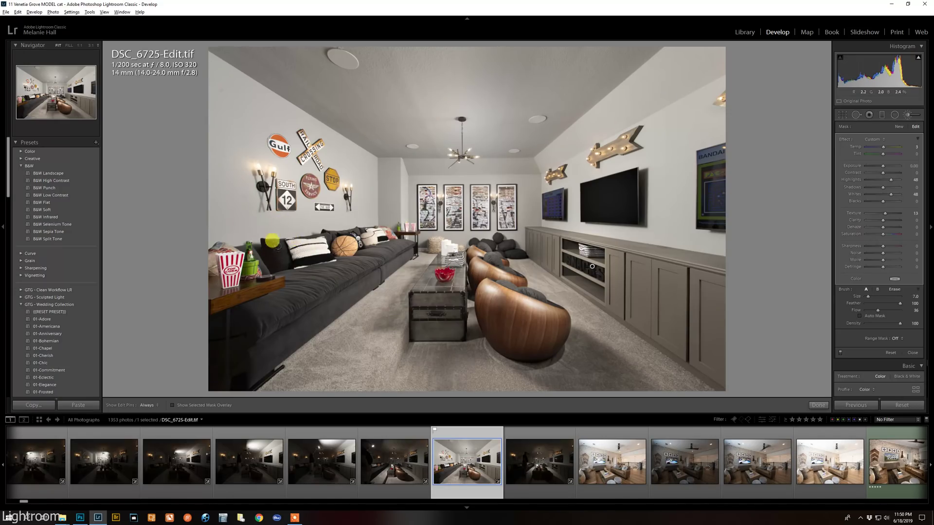
key("h")
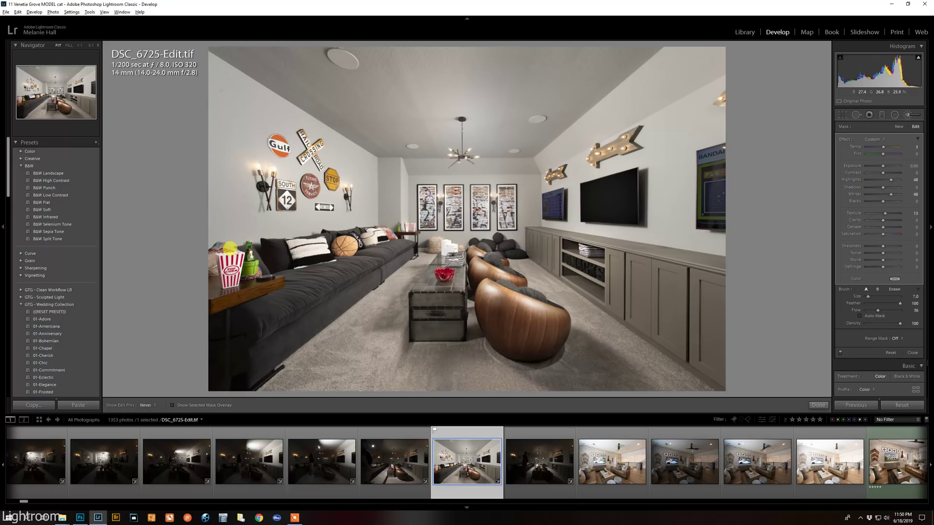
key("h")
scroll(384, 291, "up", 2)
key("h")
key("h")
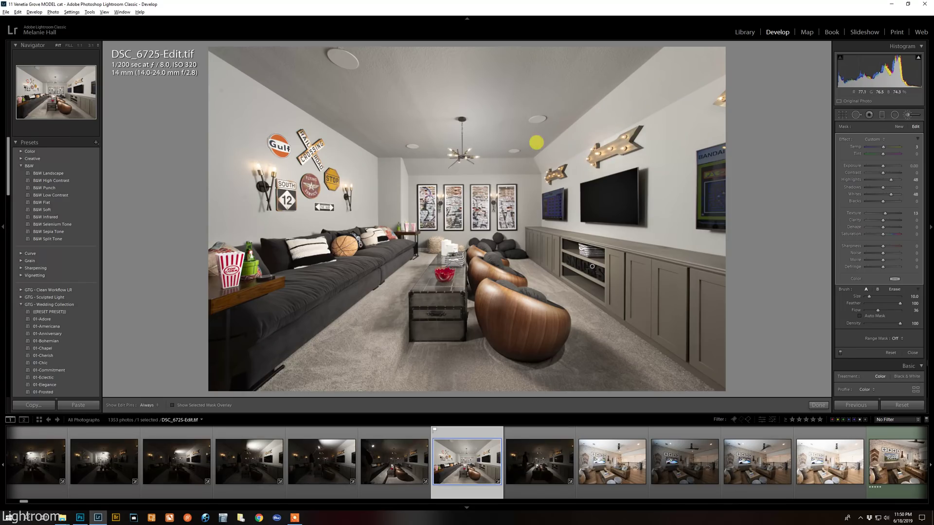
key("h")
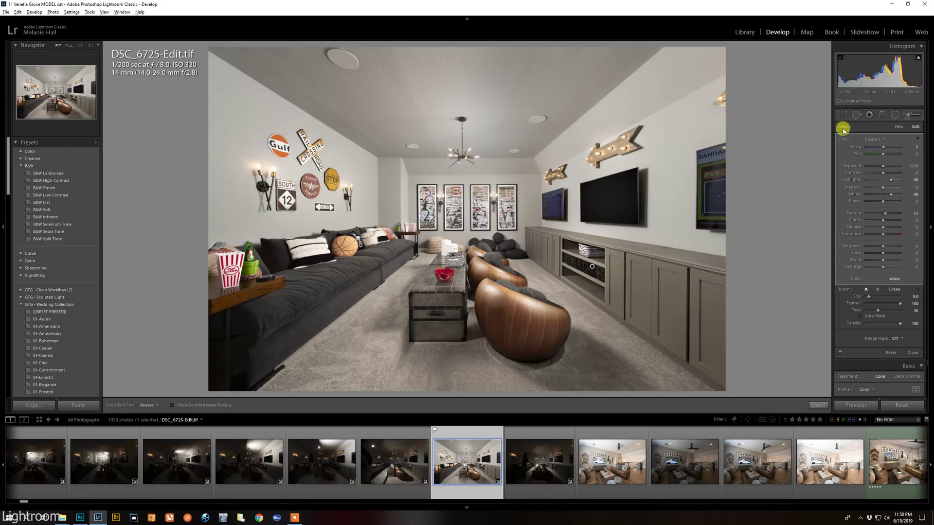
left_click(907, 115)
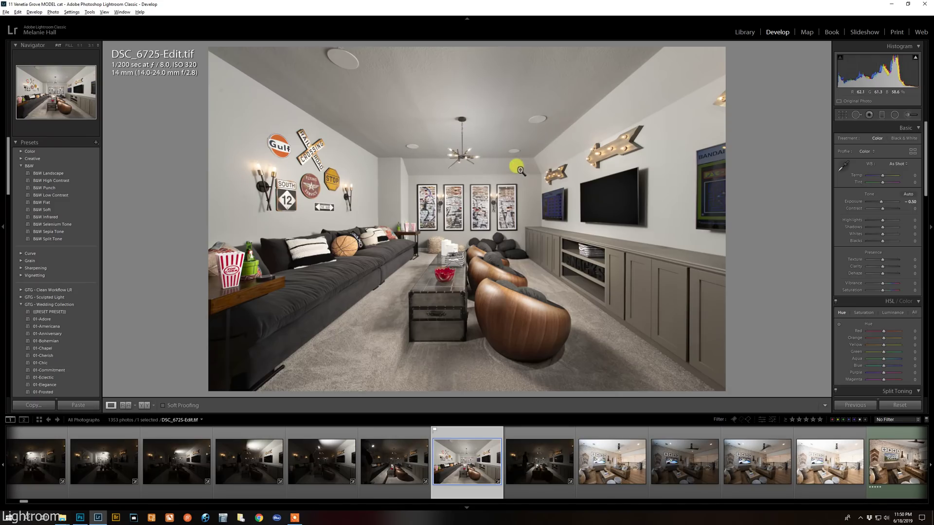
Step: Check the walls around the arrow signs and TVs up close, and open DSC_6725-Edit.tif in Photoshop
left_click(559, 144)
left_click_drag(695, 124, 579, 182)
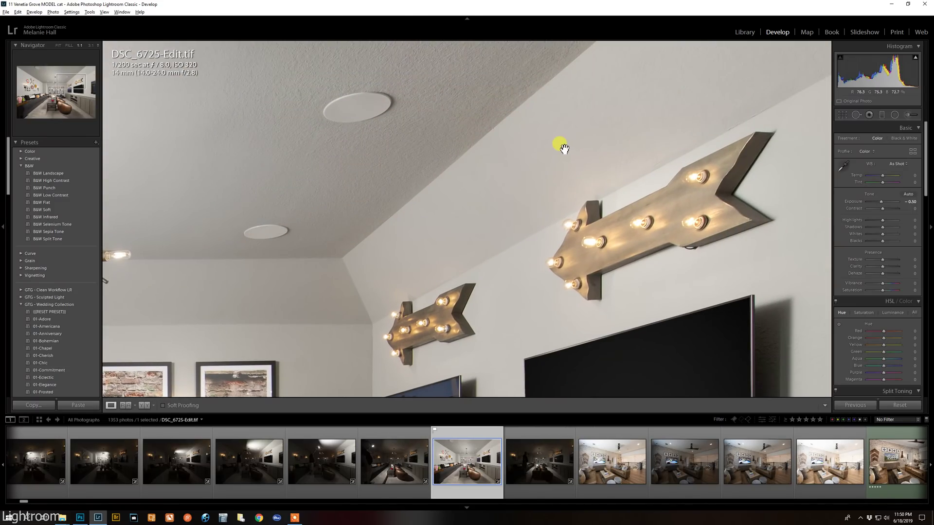
left_click(563, 147)
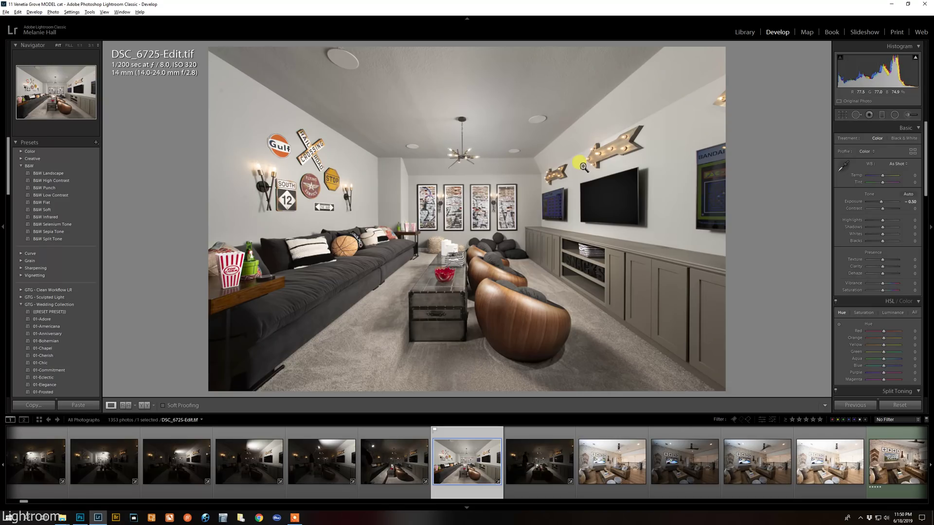
left_click(574, 168)
left_click_drag(569, 156, 550, 190)
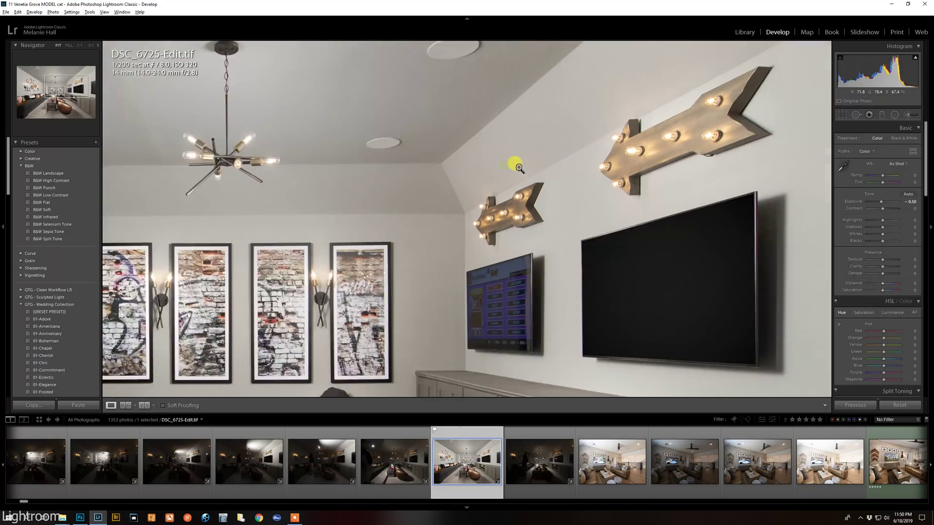
left_click(518, 168)
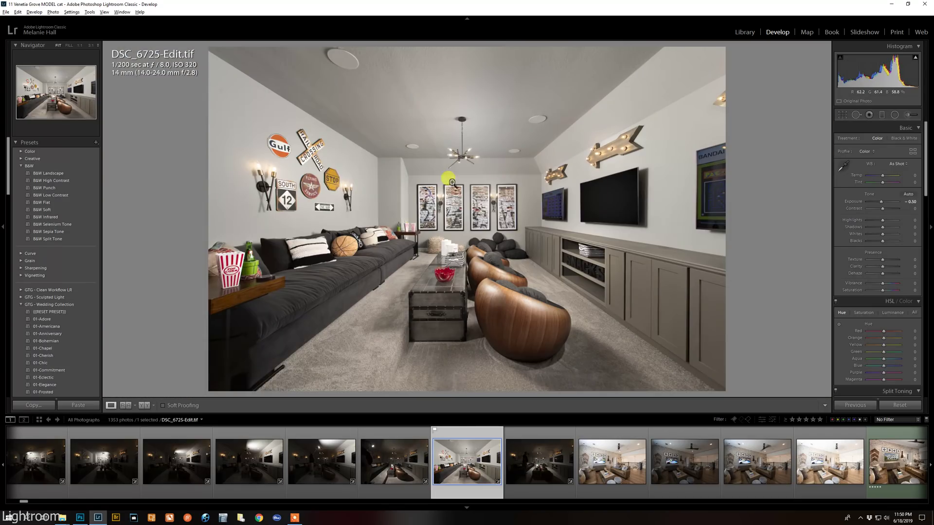
right_click(477, 208)
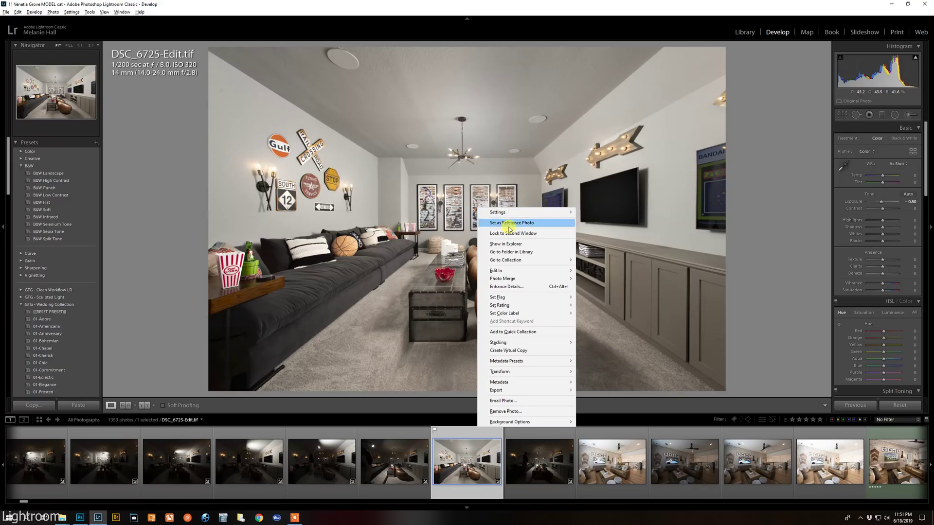
mouse_move(518, 270)
left_click(583, 266)
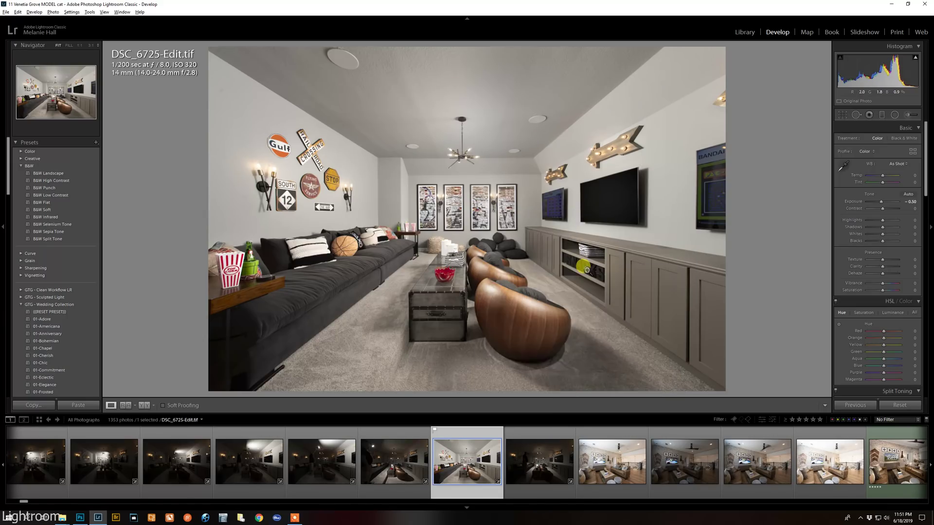
left_click(549, 414)
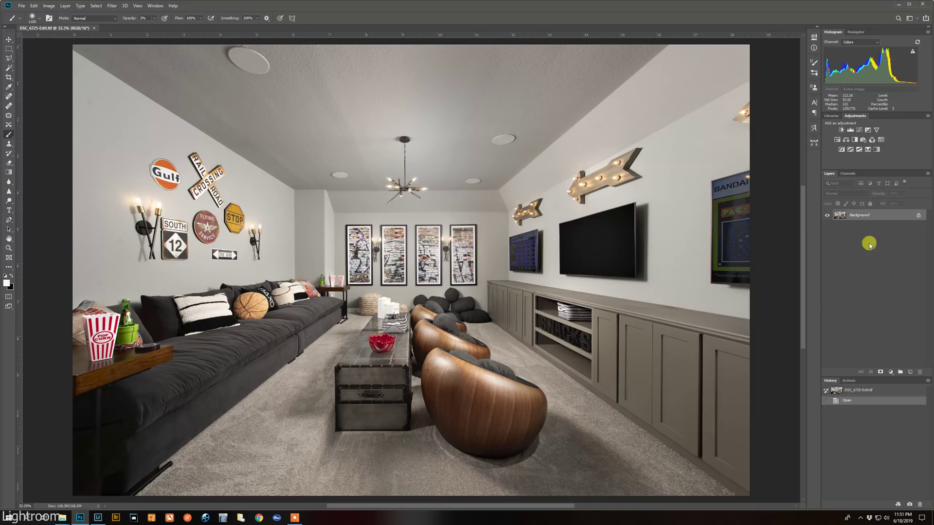
Step: Duplicate the Background layer and add an empty layer above it in Color blend mode
left_click_drag(860, 216, 909, 371)
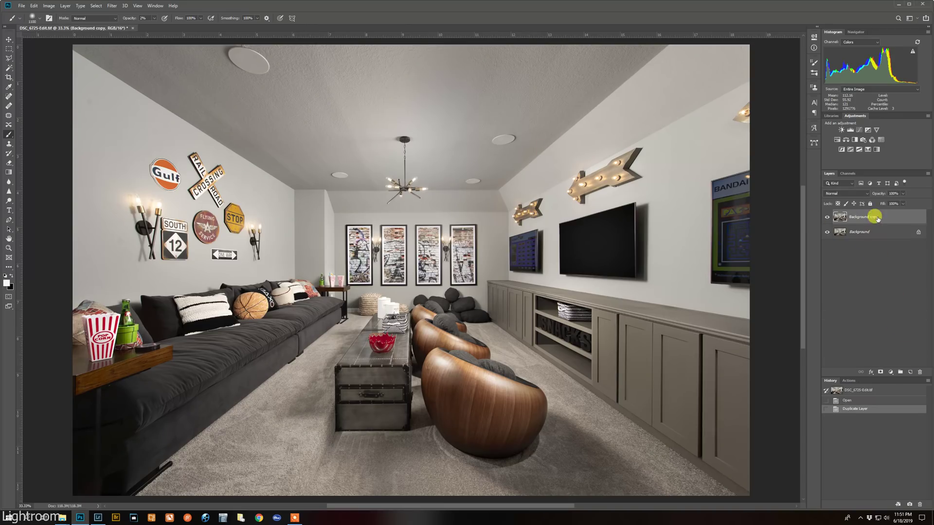
left_click(910, 372)
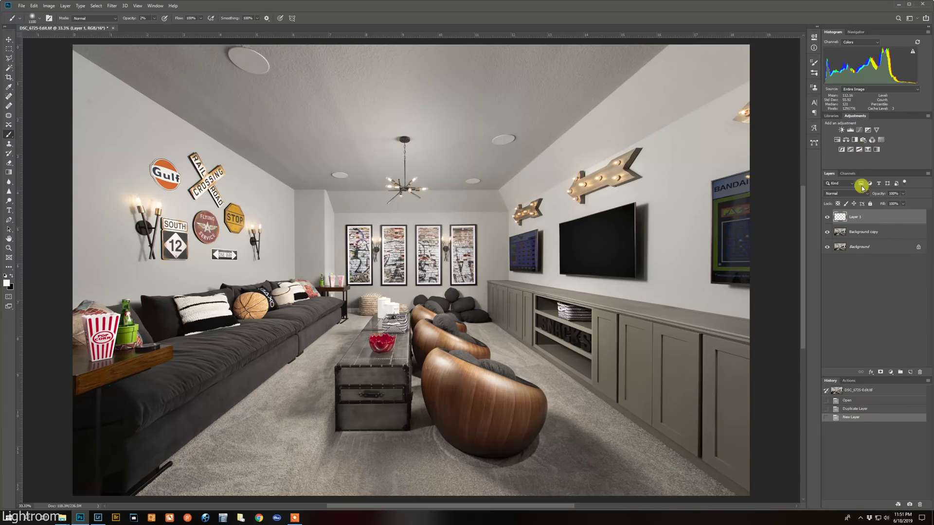
left_click(846, 194)
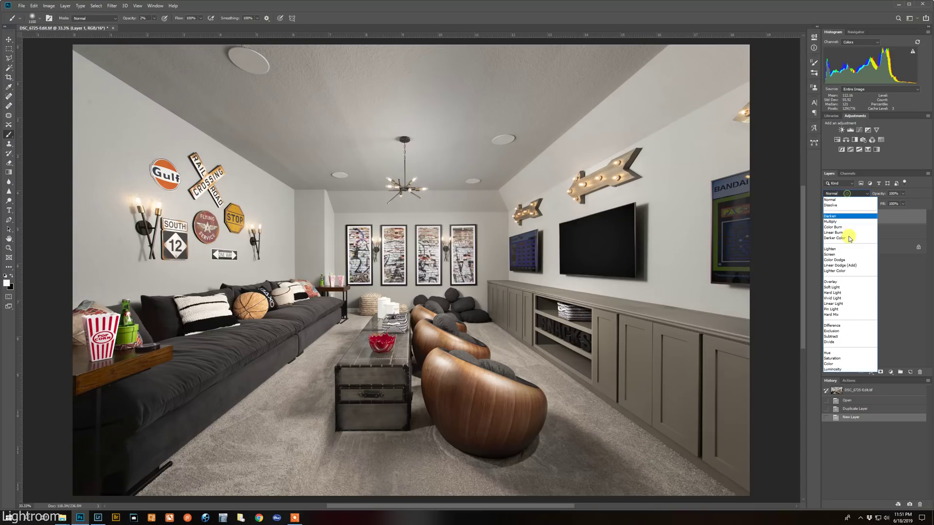
left_click(833, 363)
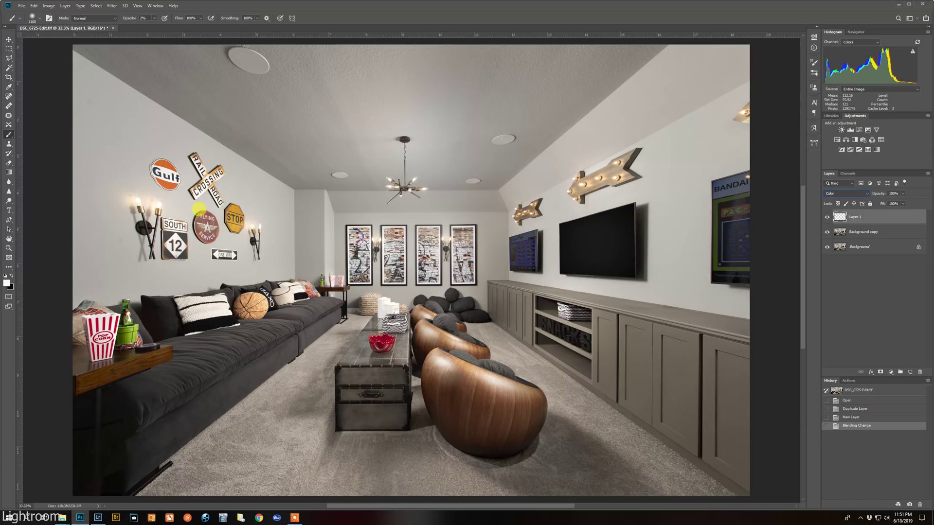
Step: Paint a sampled grey over the walls and ceiling around the arrow signs with a size 200 brush at 30% opacity
left_click(7, 283)
left_click(313, 166)
key("bracketleft")
key("bracketleft")
key("bracketleft")
key("bracketleft")
key("bracketleft")
key("bracketleft")
key("bracketleft")
mouse_move(572, 158)
left_mouse_down()
mouse_move(587, 149)
mouse_move(493, 194)
mouse_move(504, 141)
mouse_move(515, 175)
mouse_move(369, 240)
left_mouse_up()
scroll(514, 175, "up", 2)
scroll(509, 171, "up", 5)
mouse_move(457, 211)
left_mouse_down()
mouse_move(371, 174)
mouse_move(317, 202)
left_mouse_up()
left_click_drag(425, 155, 409, 115)
left_click_drag(326, 136, 247, 162)
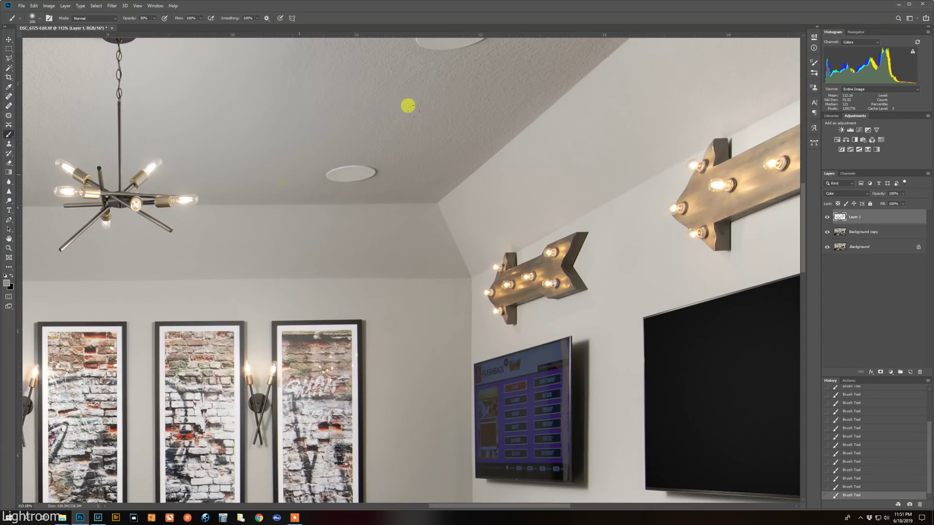
scroll(428, 171, "down", 5)
scroll(423, 209, "down", 3)
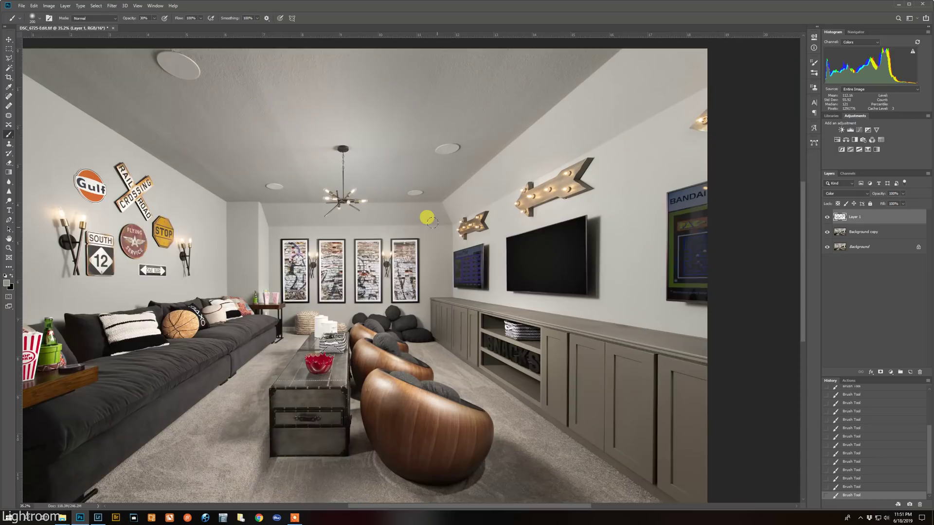
key("bracketright")
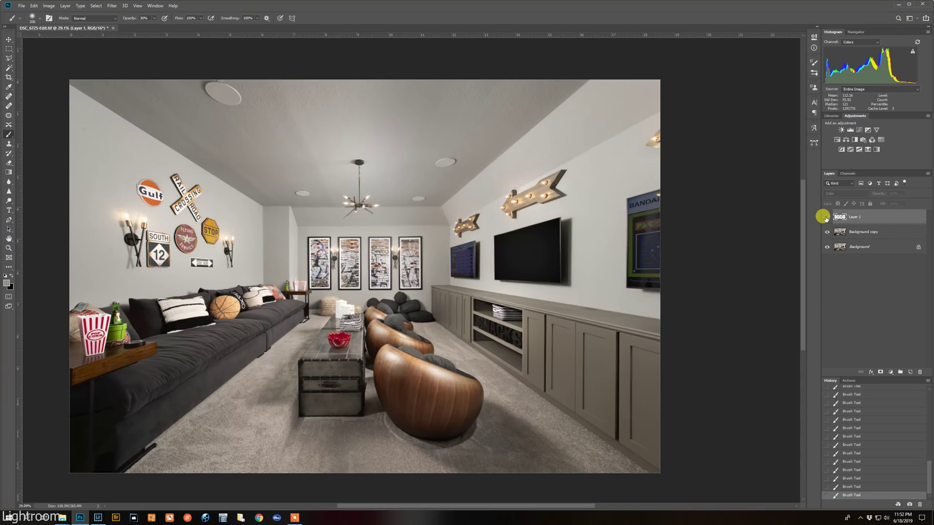
Step: Check the painted wall color up close and in full view, and set the color layer's opacity to 79%
scroll(475, 184, "up", 6)
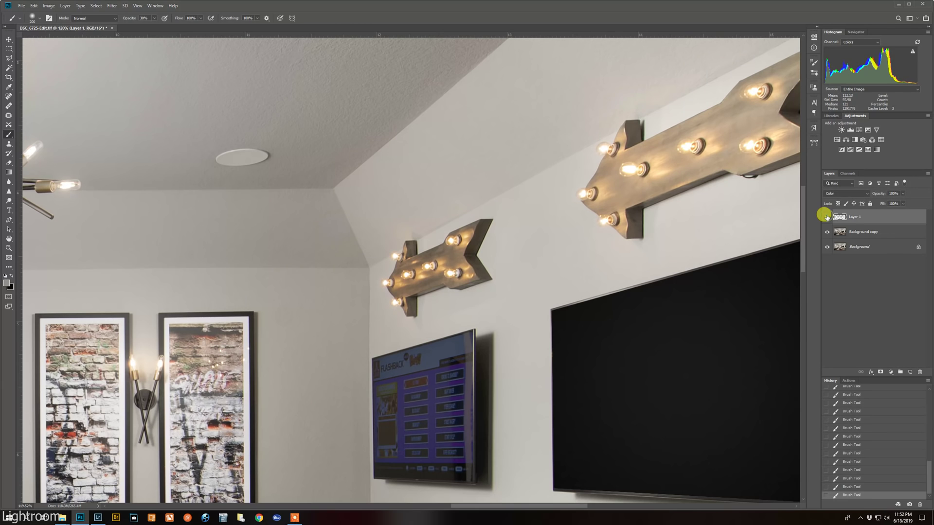
scroll(477, 121, "down", 6)
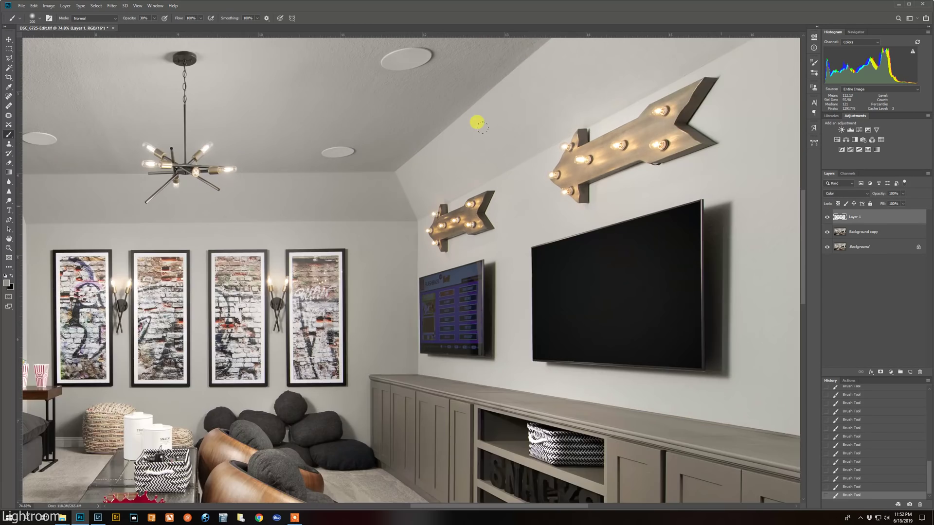
scroll(519, 225, "down", 2)
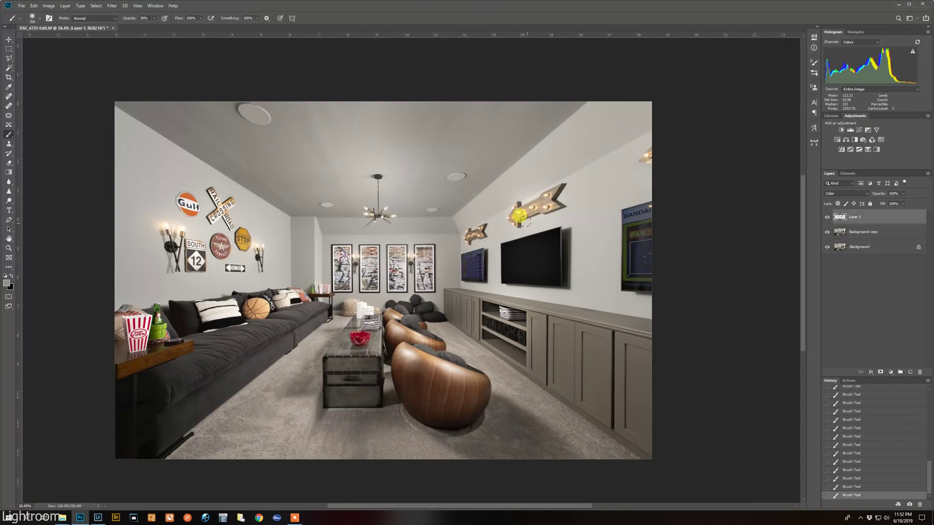
scroll(445, 206, "up", 1)
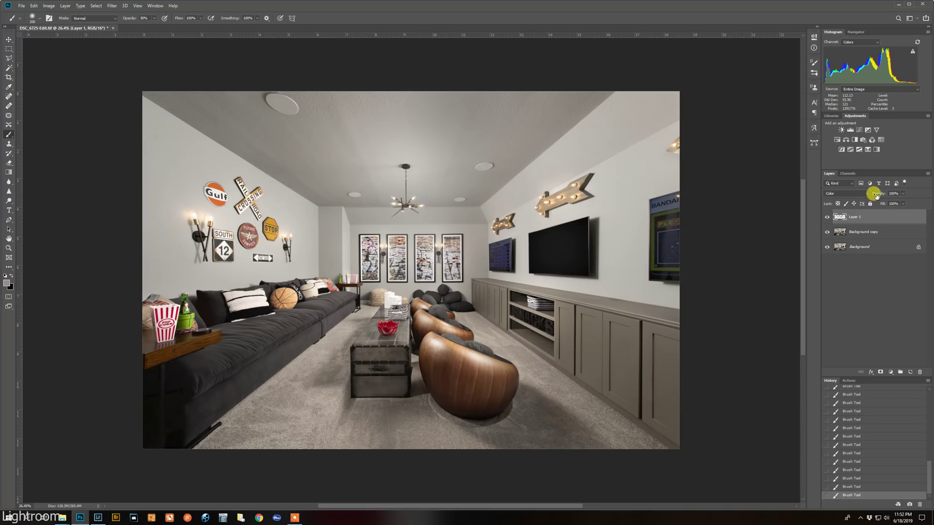
key("Return")
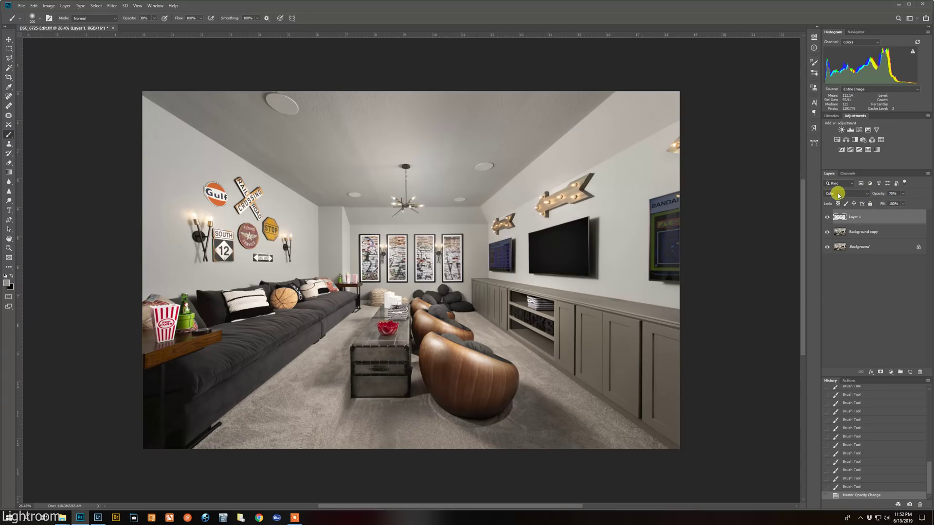
Step: Delete the painted color layer and the Background copy, and close DSC_6725-Edit.tif without saving
key("Delete")
key("Delete")
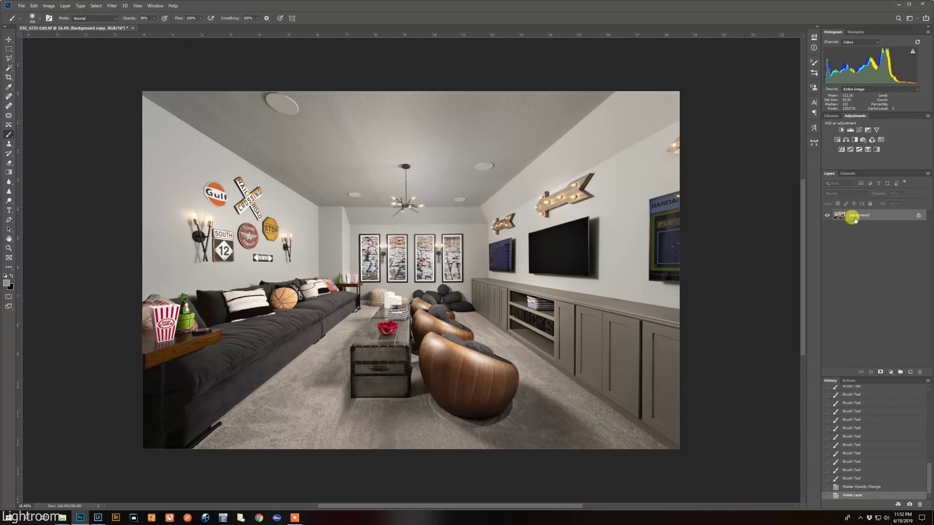
left_click(100, 30)
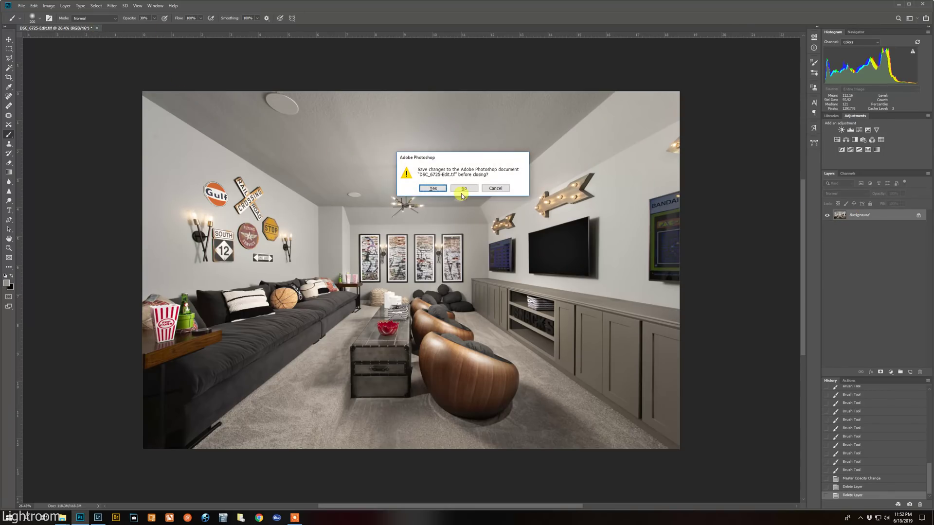
left_click(464, 189)
Step: Switch to Lightroom and inspect DSC_6725-Edit.tif up close around the trunk table, round chairs and sofa
left_click(98, 517)
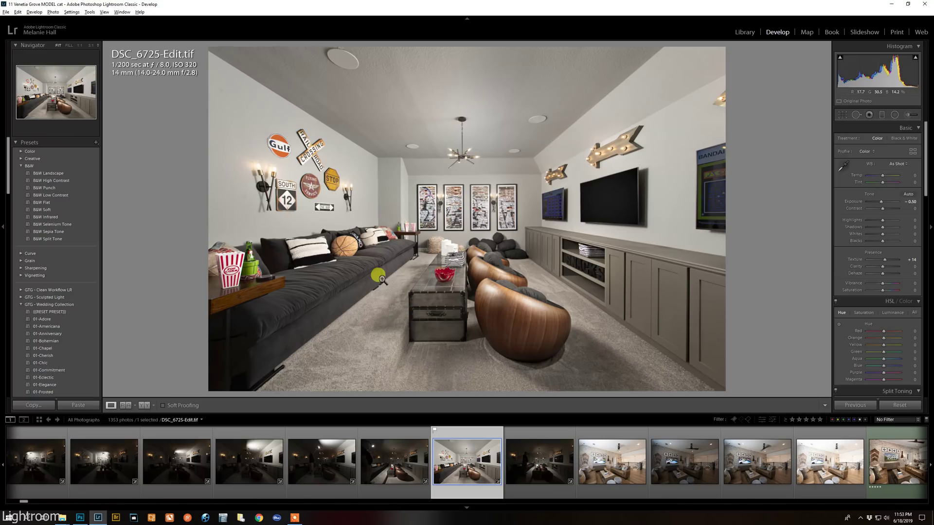
left_click(448, 265)
left_click_drag(480, 253, 439, 292)
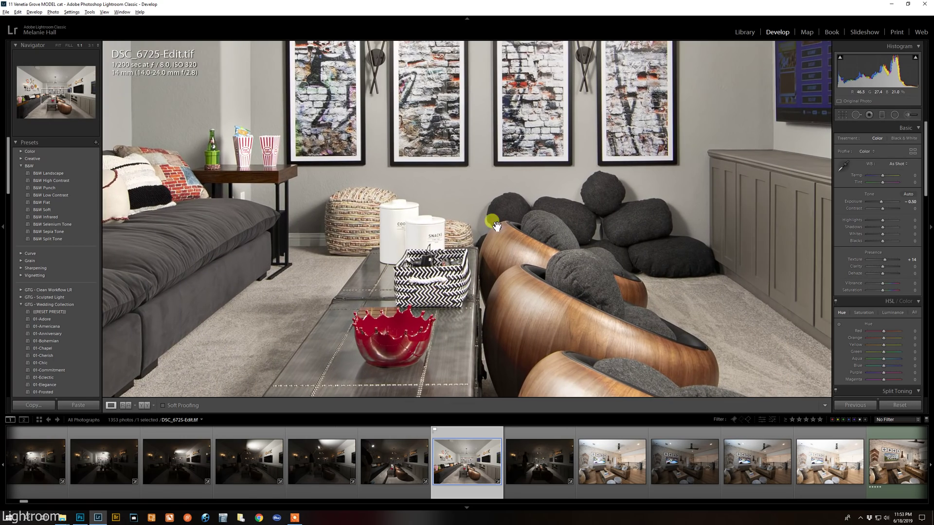
left_click_drag(532, 175, 457, 242)
left_click_drag(422, 190, 573, 212)
left_click_drag(398, 245, 643, 164)
left_click_drag(378, 219, 477, 237)
left_click(476, 237)
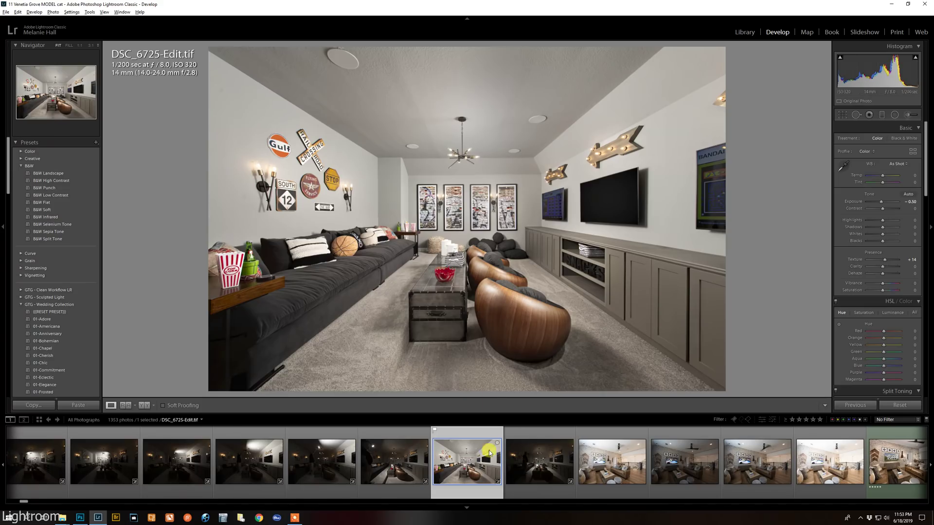
Step: Compare DSC_6756-Edit.tif with the versions of DSC_6756-Edit-Edit.tif and examine the ceiling fan up close
scroll(484, 458, "down", 3)
scroll(484, 458, "down", 12)
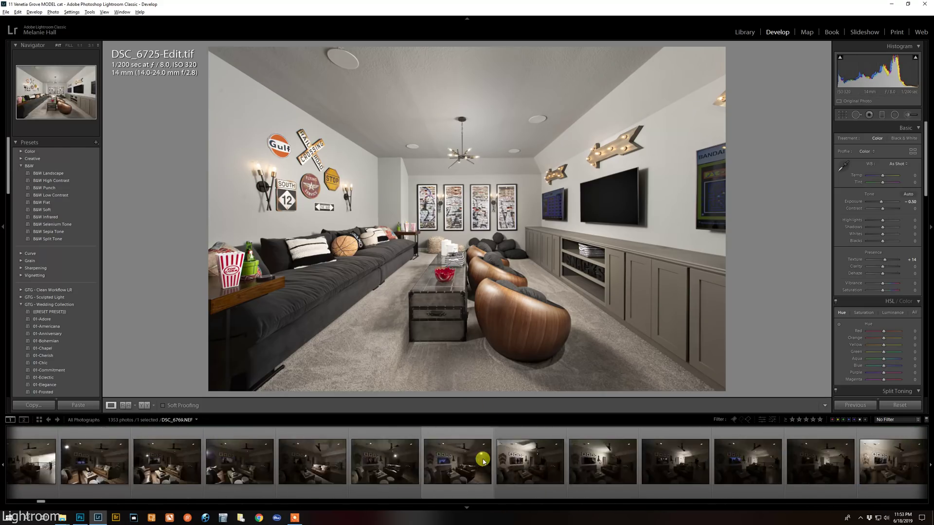
scroll(483, 461, "down", 12)
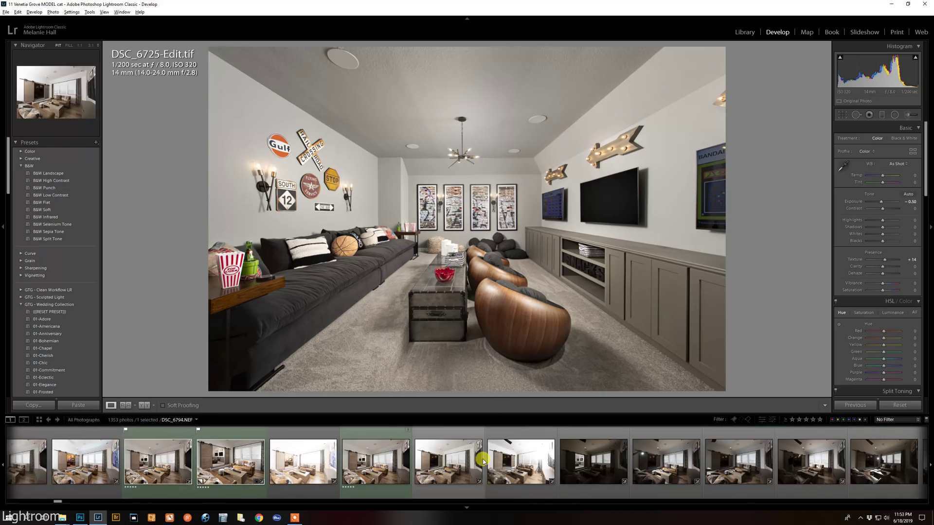
scroll(483, 461, "down", 10)
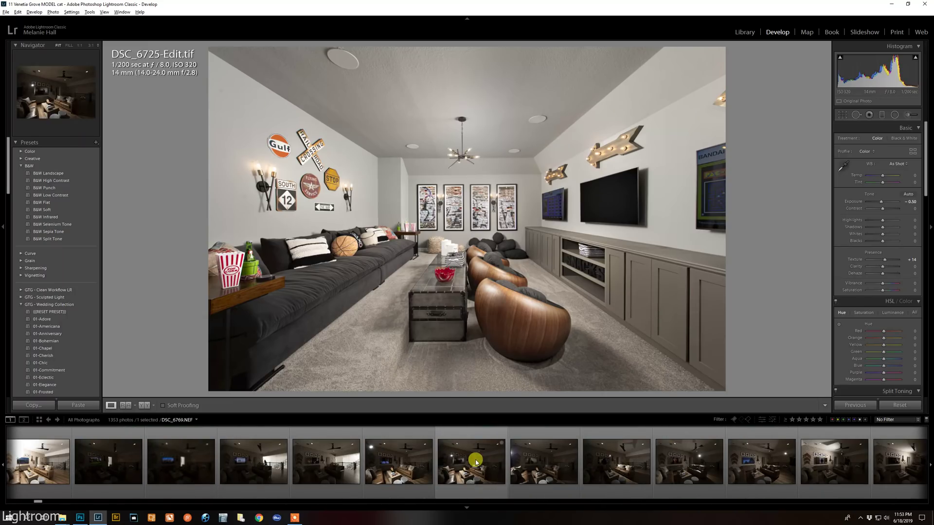
scroll(417, 461, "up", 5)
scroll(408, 465, "up", 4)
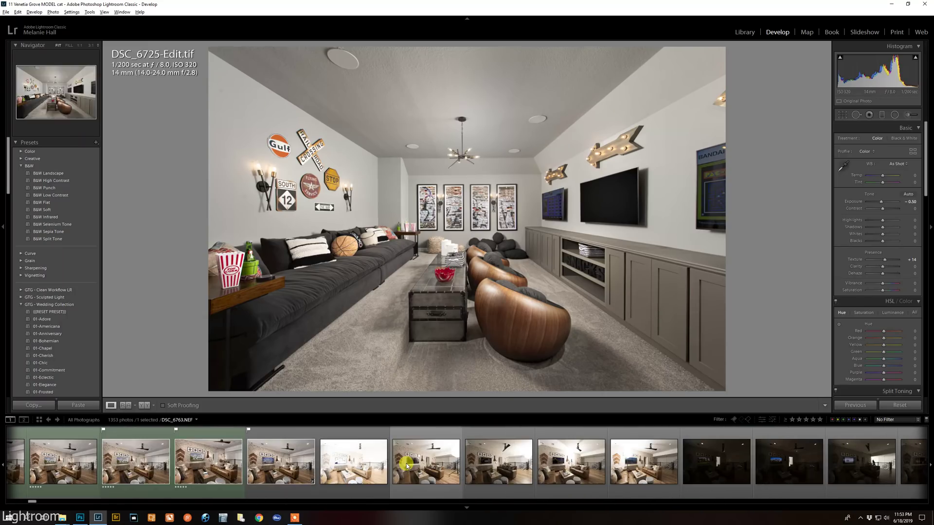
left_click(306, 468)
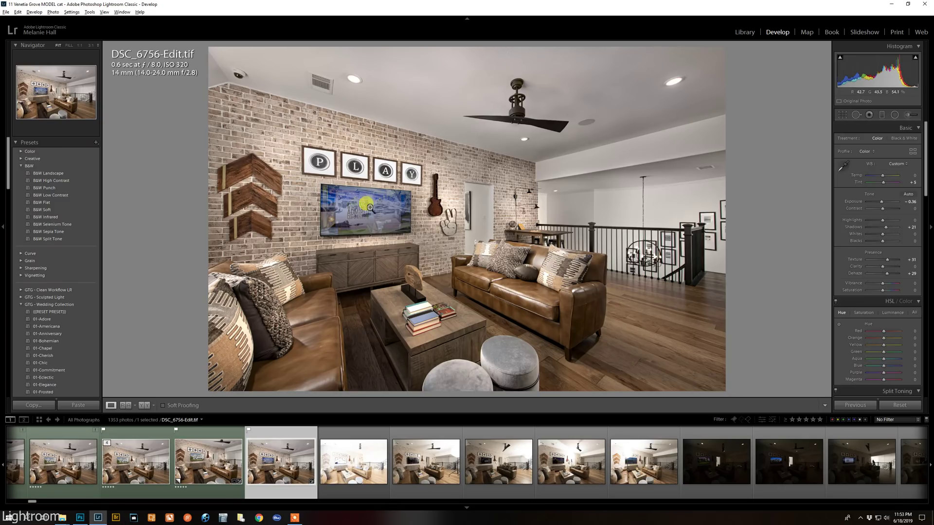
left_click(224, 461)
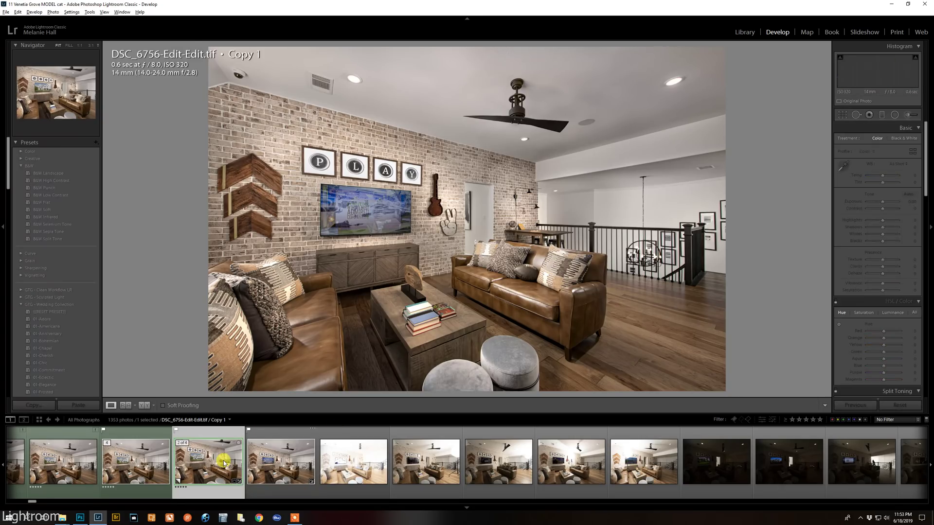
left_click(143, 464)
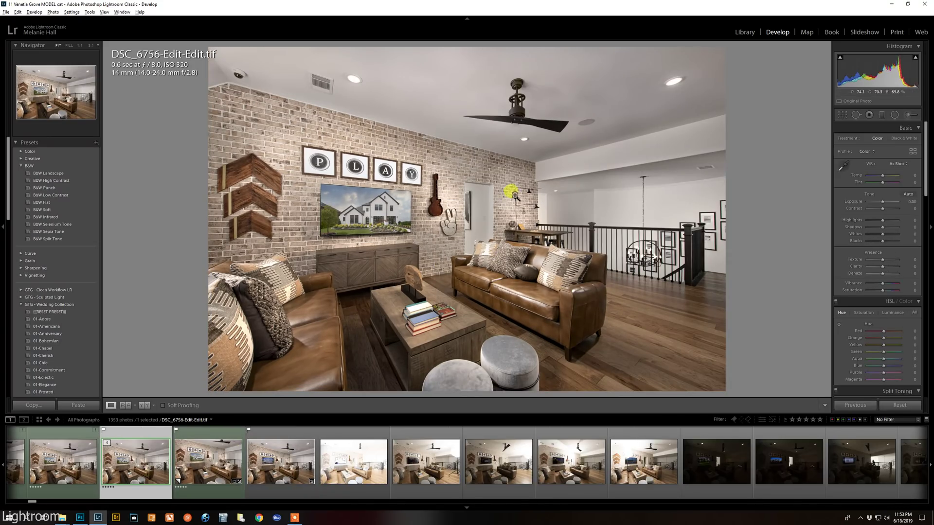
left_click(528, 134)
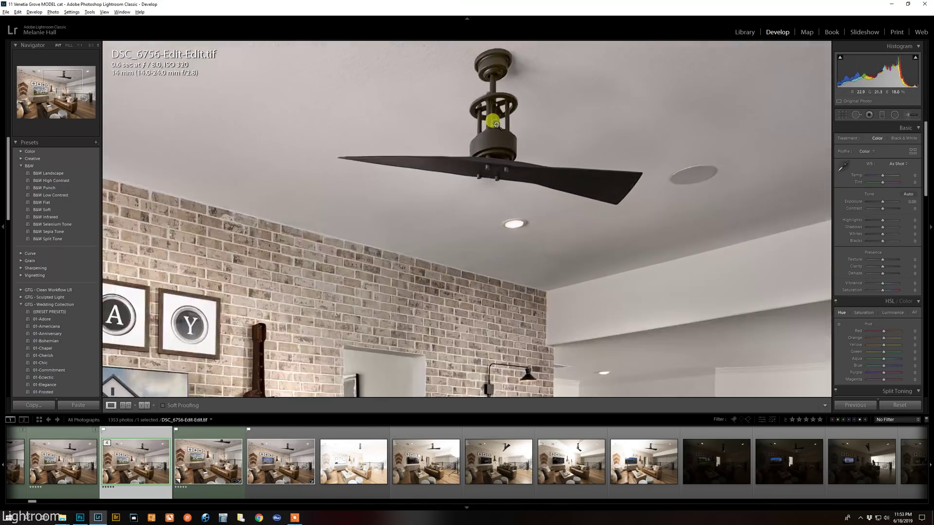
left_click(496, 125)
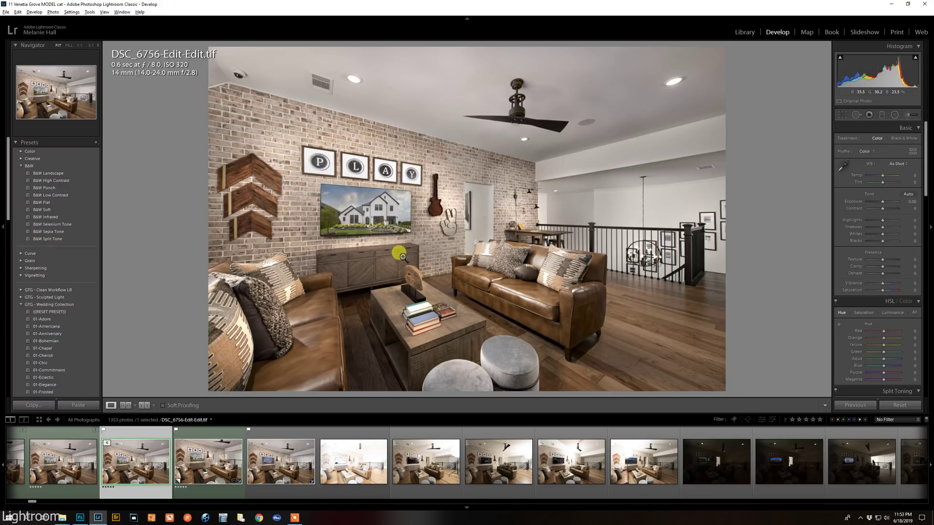
Step: Browse to the DSC_6813-Edit-Edit.tif versions and review them through to the original DSC_6813.NEF
scroll(368, 470, "down", 5)
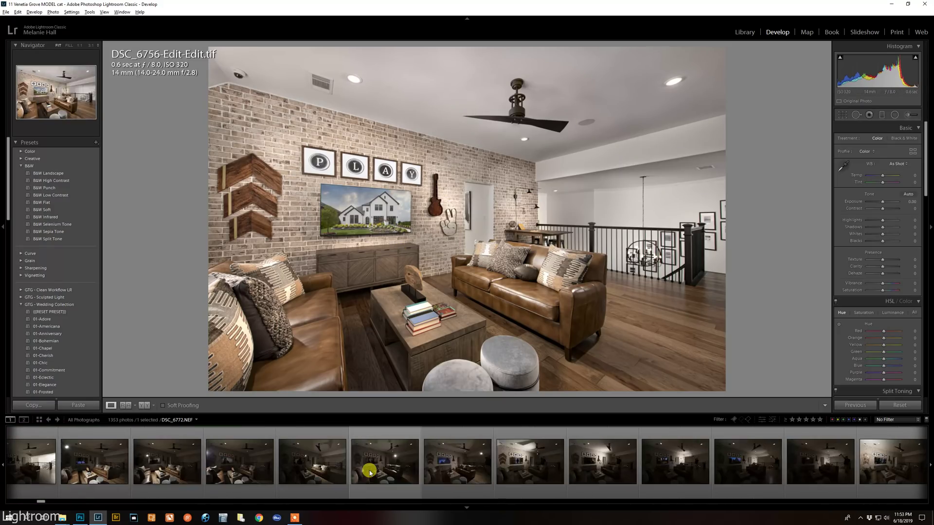
scroll(369, 471, "down", 3)
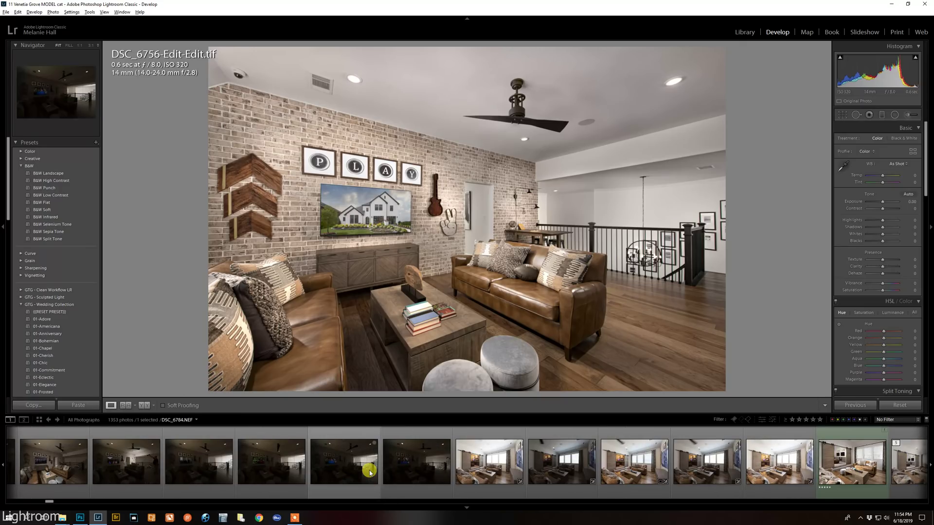
scroll(369, 472, "down", 4)
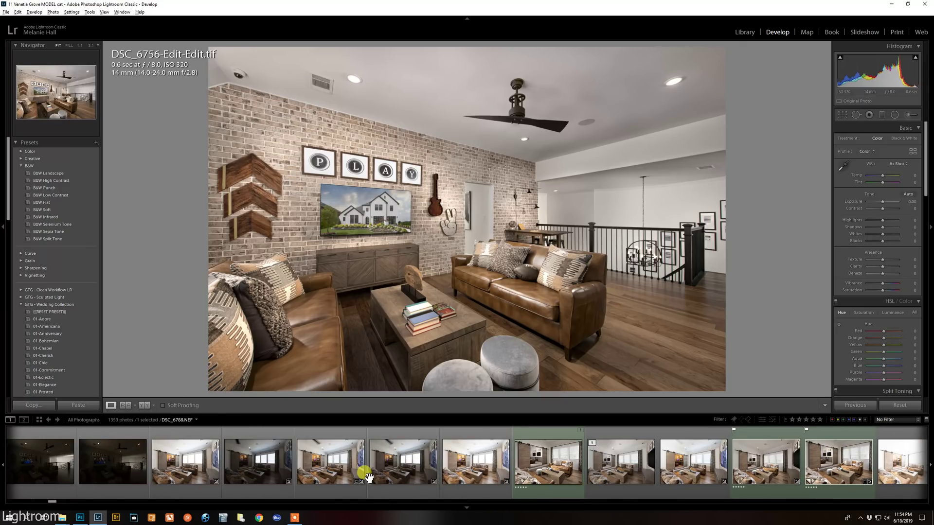
scroll(368, 478, "down", 3)
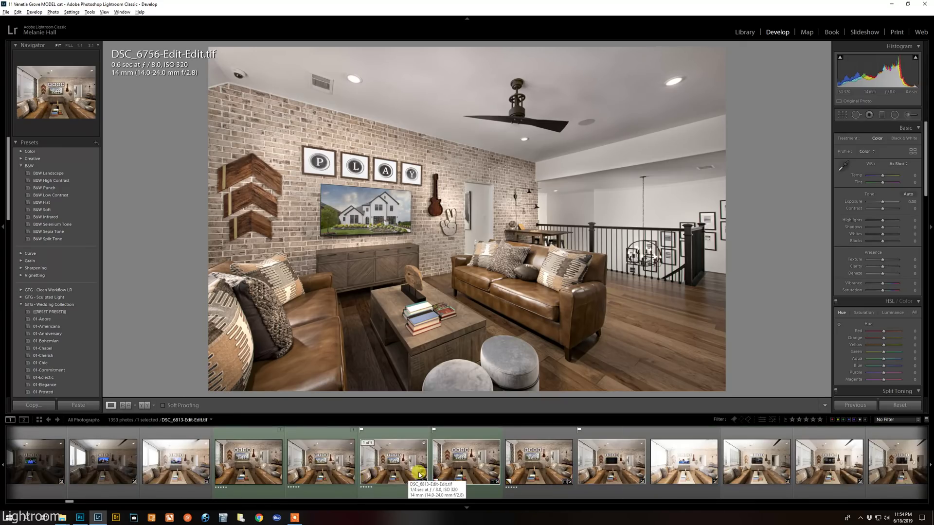
left_click(437, 469)
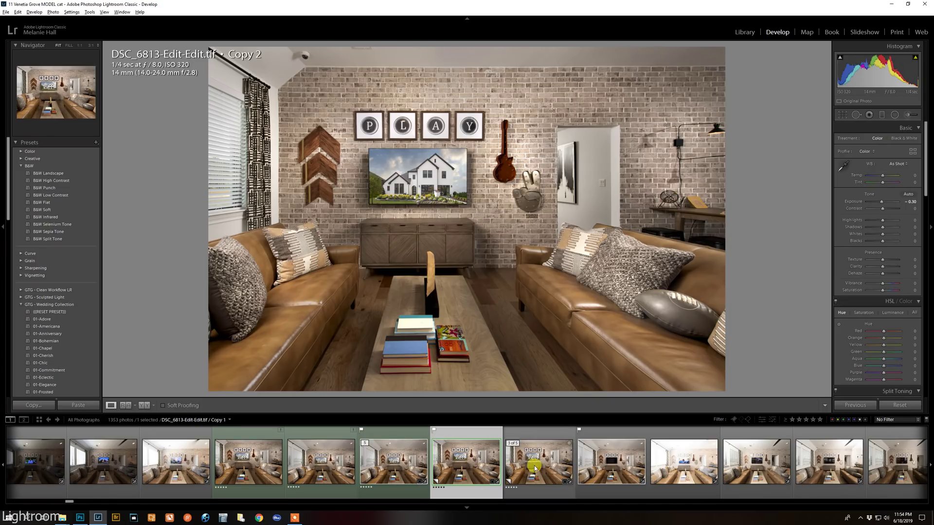
key("Right")
key("Right")
key("Right")
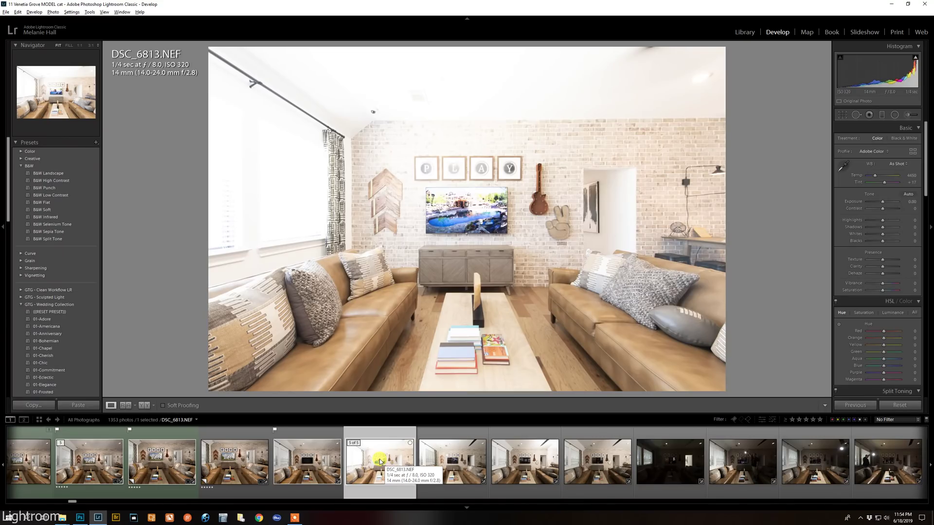
Step: View the source exposure DSC_6821.NEF of the game room and the edited patio photo DSC_6898-Edit.tif
scroll(391, 456, "down", 5)
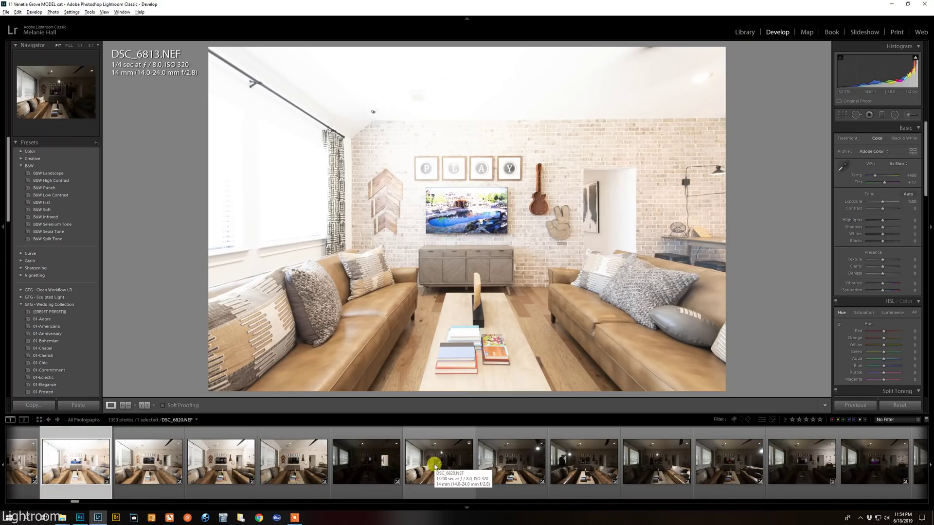
left_click(533, 462)
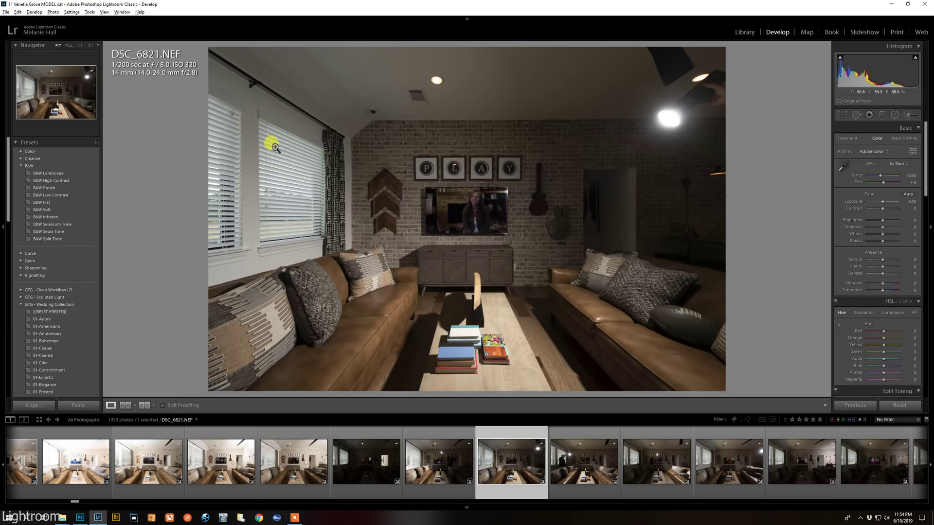
scroll(427, 465, "down", 10)
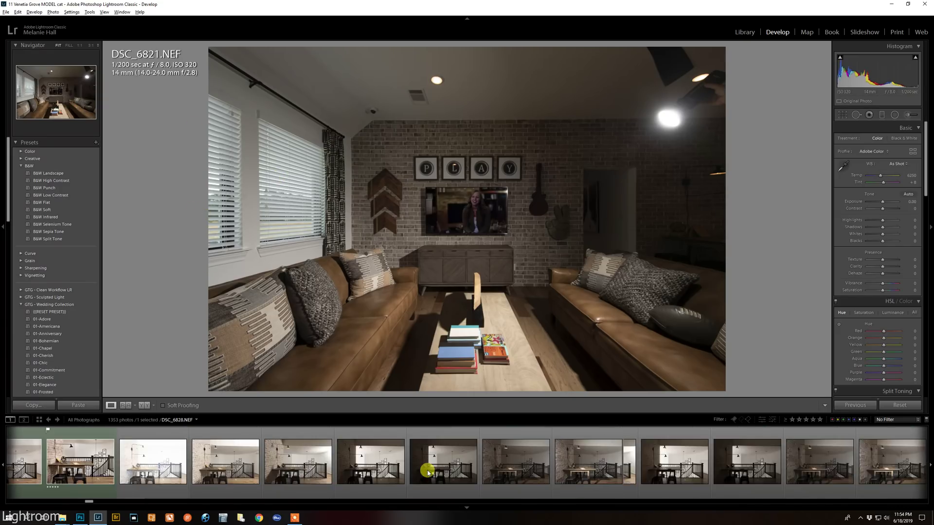
scroll(426, 471, "down", 15)
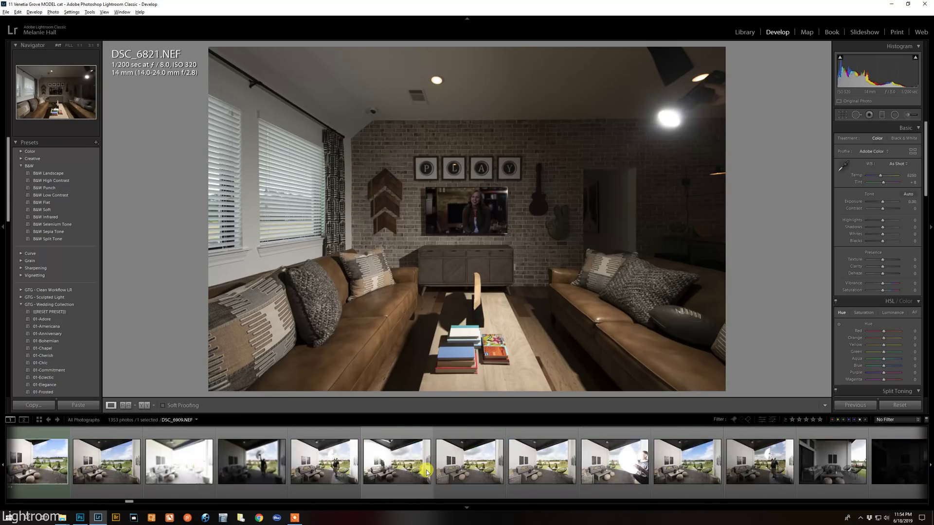
left_click(688, 461)
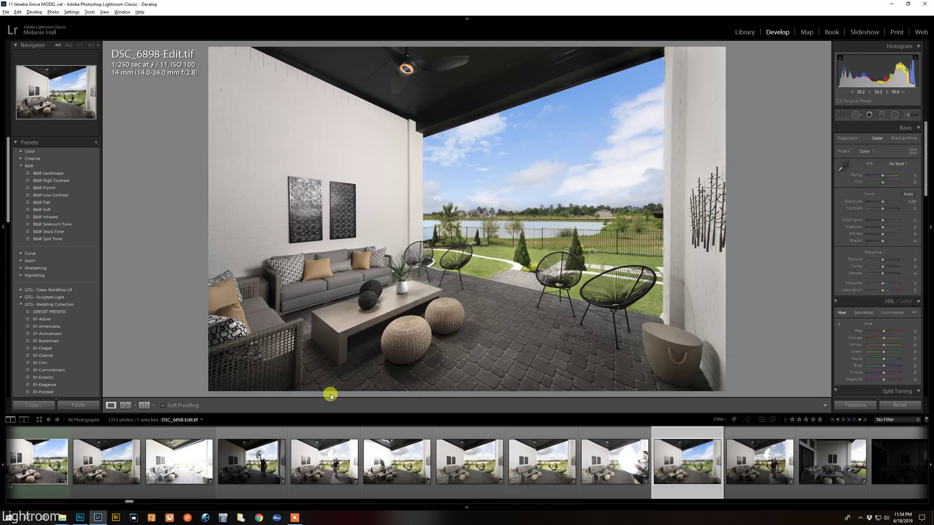
Step: Browse forward to the dining room series and view DSC_7016.NEF and the edited DSC_7018-Edit.tif
scroll(430, 444, "down", 8)
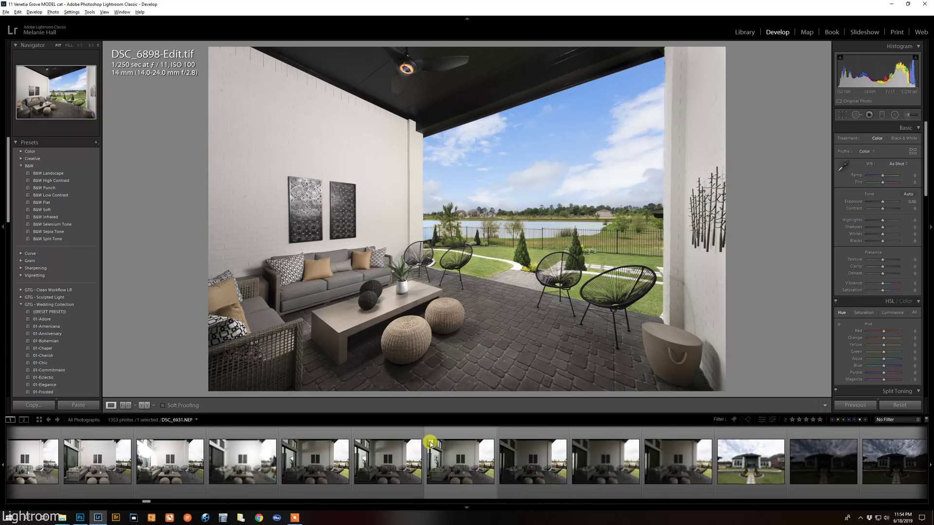
scroll(430, 444, "down", 6)
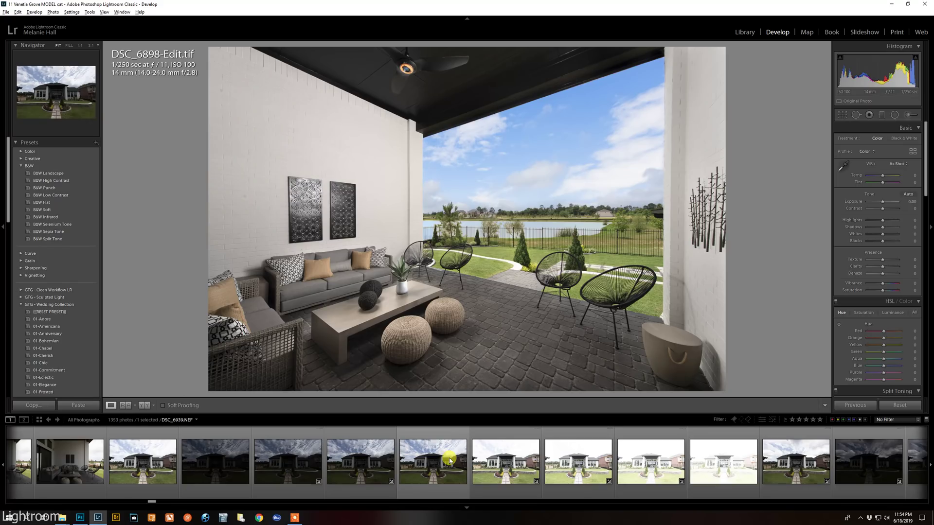
scroll(449, 460, "down", 4)
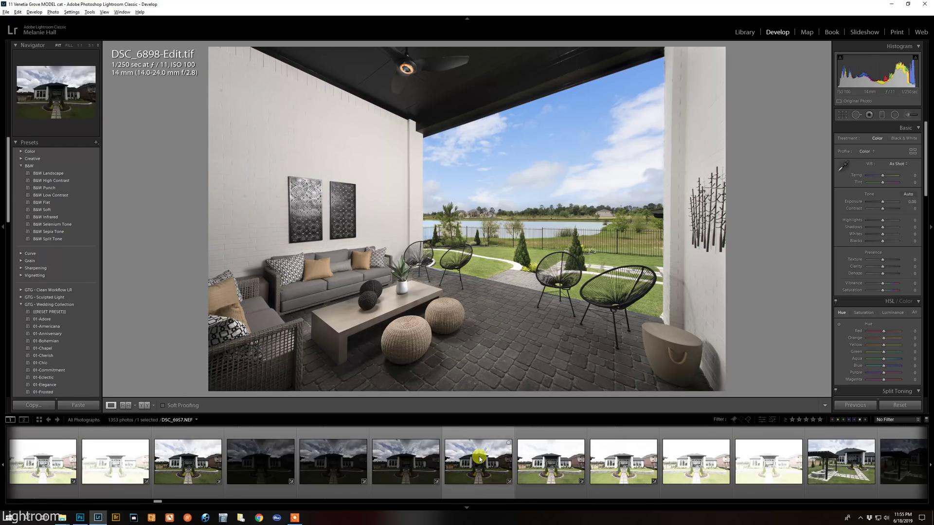
scroll(534, 468, "down", 6)
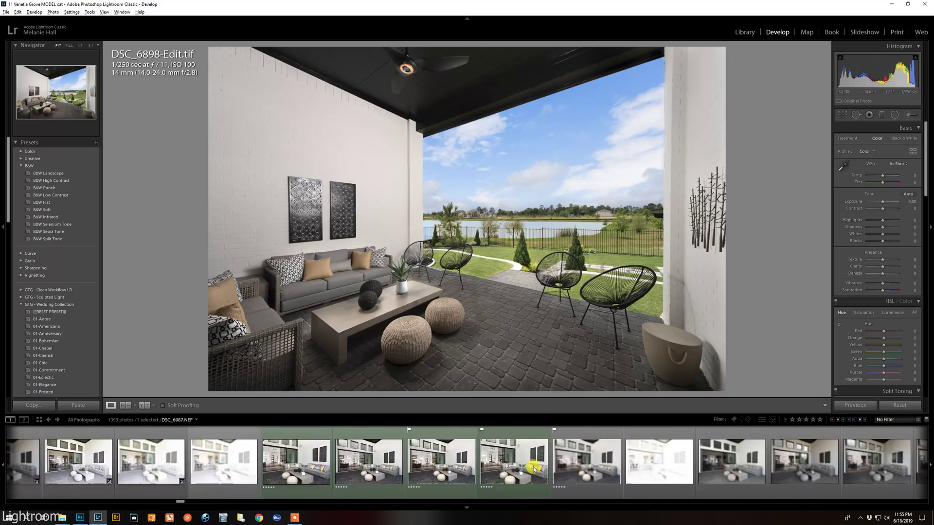
scroll(534, 468, "down", 8)
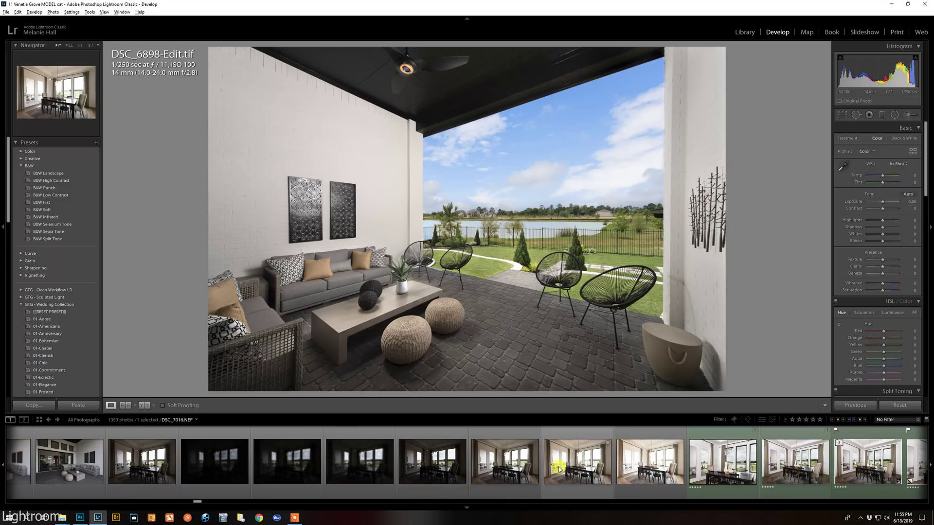
left_click(559, 469)
scroll(574, 462, "down", 4)
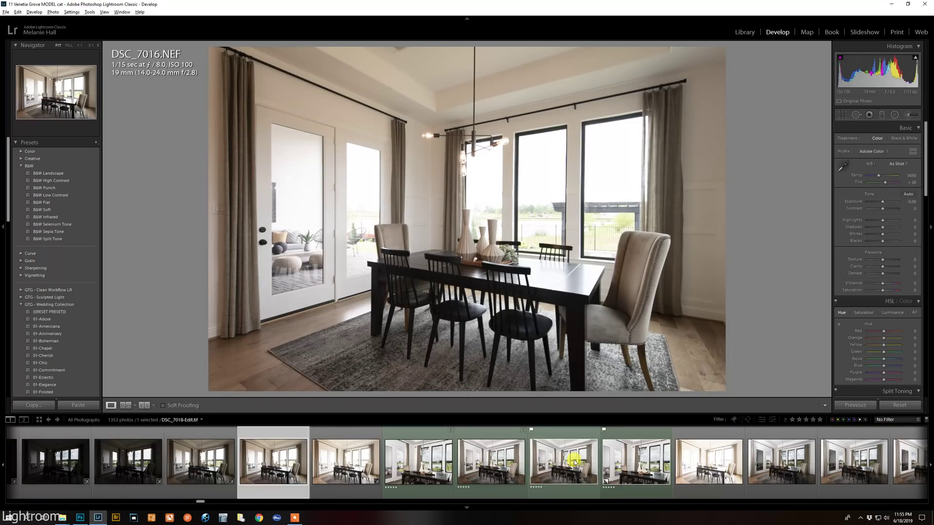
left_click(574, 462)
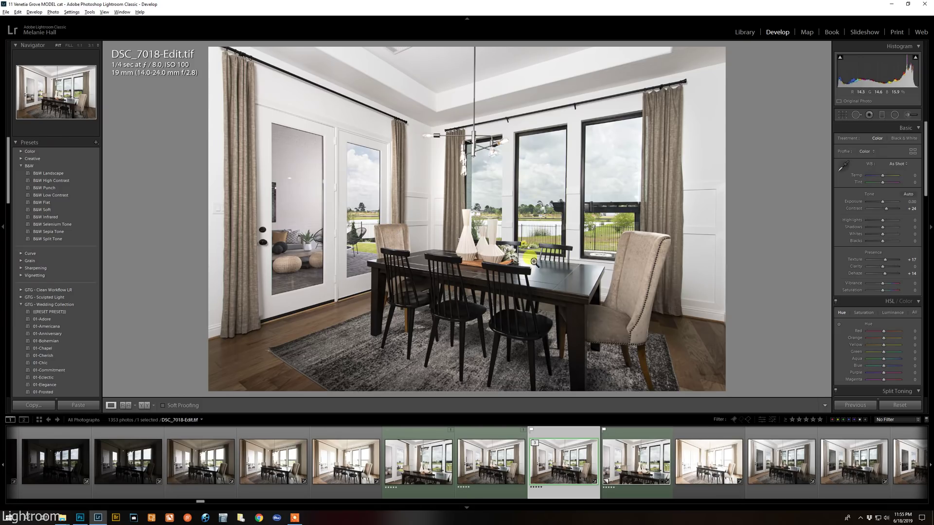
Step: Compare DSC_7018-Edit.tif with its Copy 1, DSC_7020.NEF and DSC_7018-Edit-2.jpg, and inspect its table vases up close
left_click(632, 459)
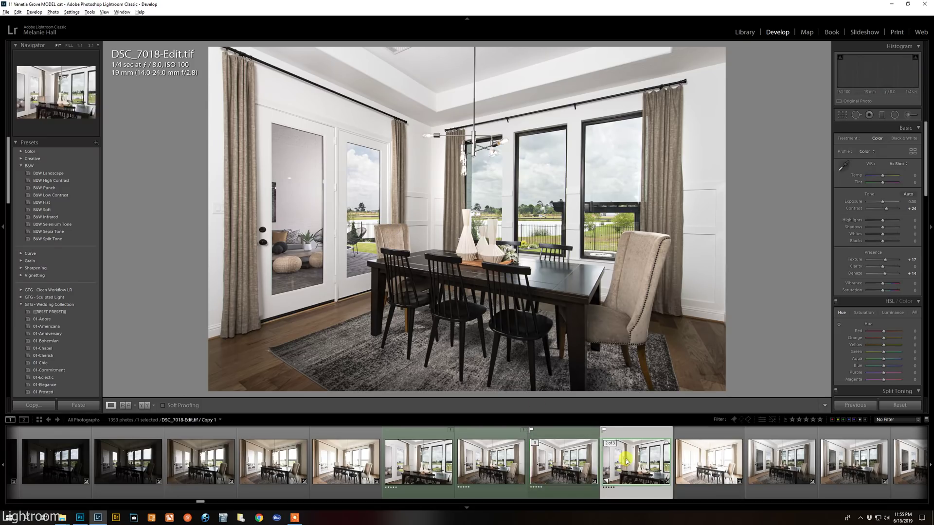
left_click(781, 460)
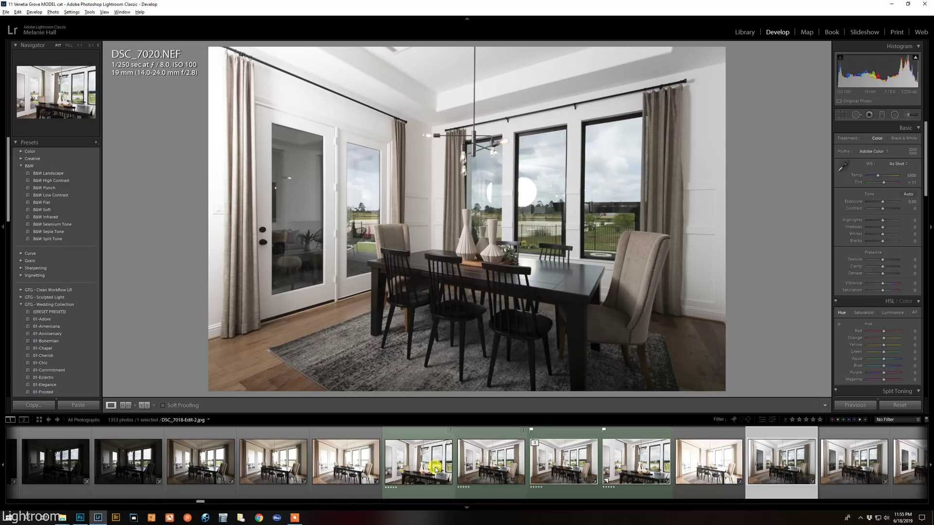
left_click(426, 443)
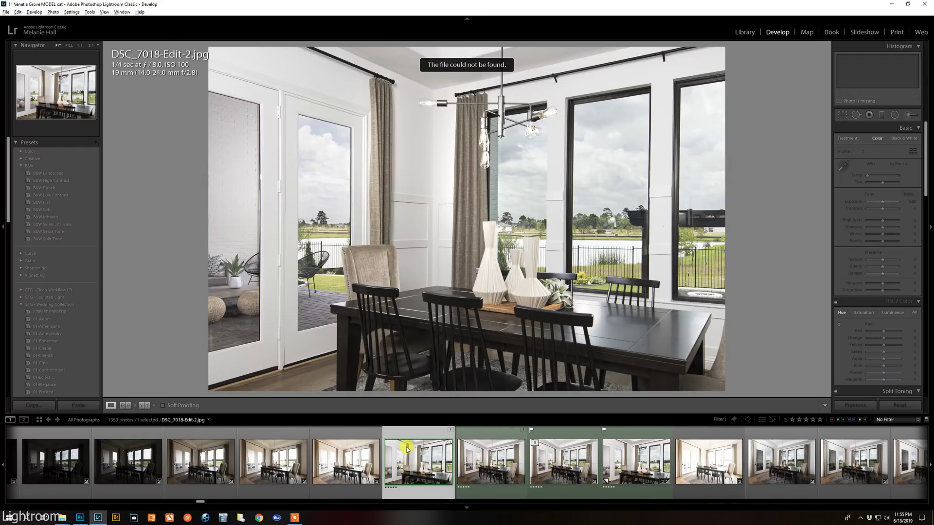
left_click(564, 460)
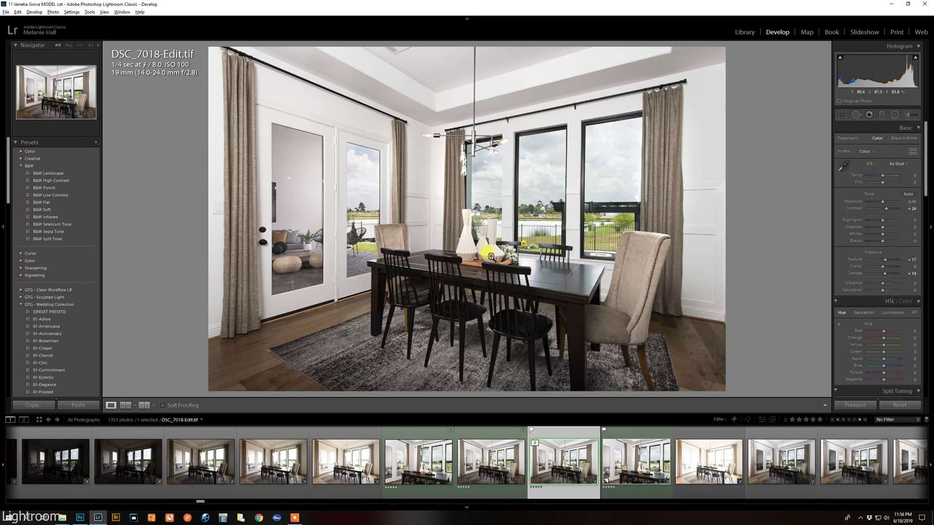
left_click(497, 251)
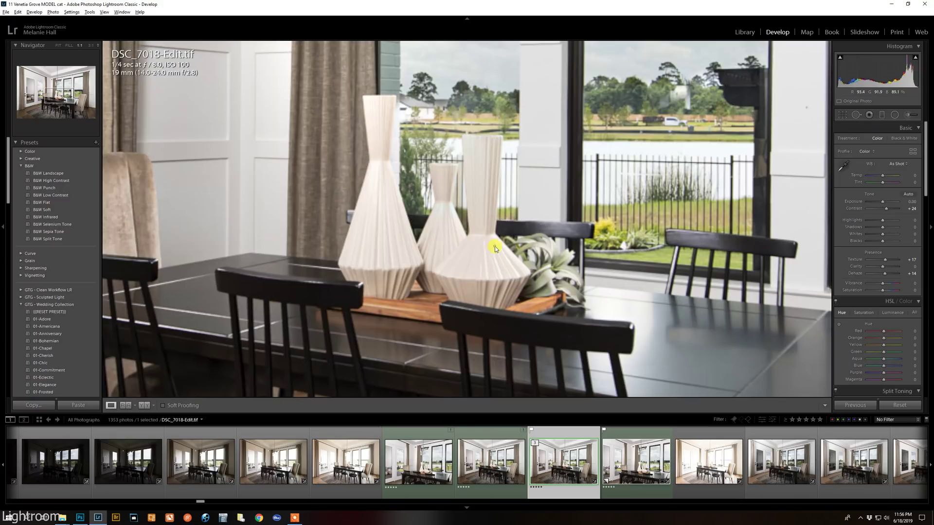
left_click(495, 246)
Step: Paint over the chandelier bulbs in DSC_7018-Edit.tif with an adjustment brush at Highlights 48, Whites 48 and Texture 13
left_click(470, 139)
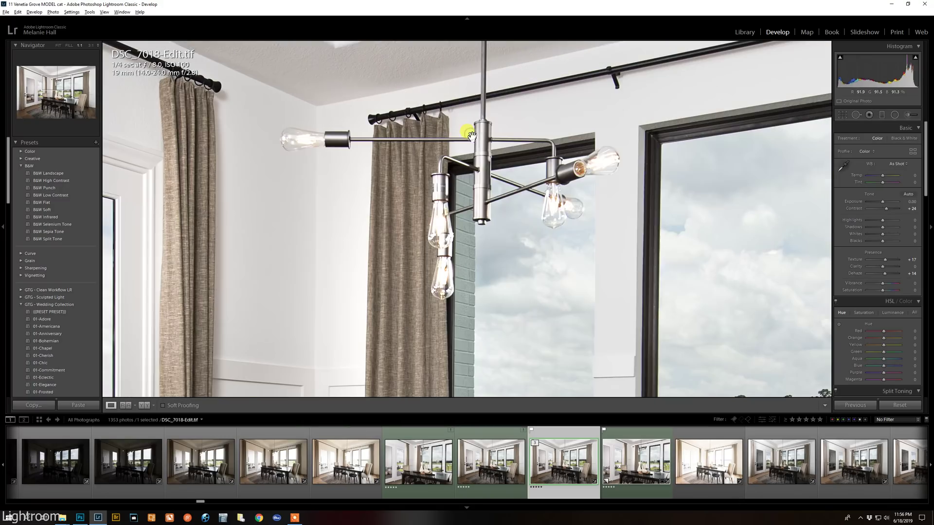
left_click(907, 115)
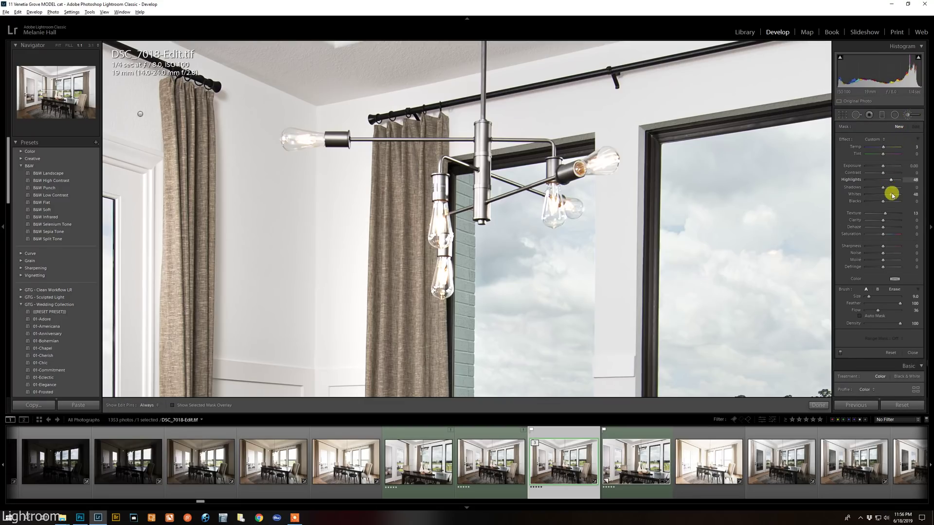
mouse_move(585, 143)
left_mouse_down()
mouse_move(593, 171)
mouse_move(572, 176)
mouse_move(579, 158)
left_mouse_up()
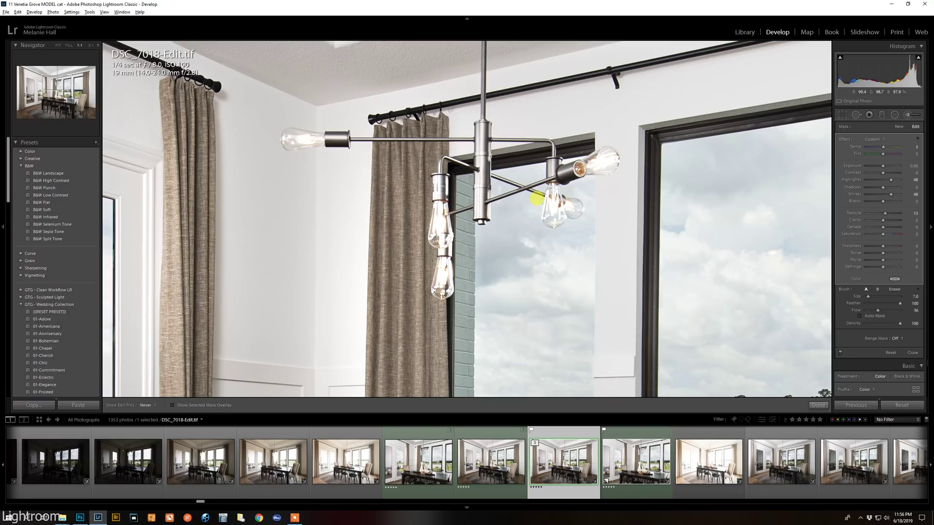
key("h")
left_click(906, 114)
left_click(489, 248)
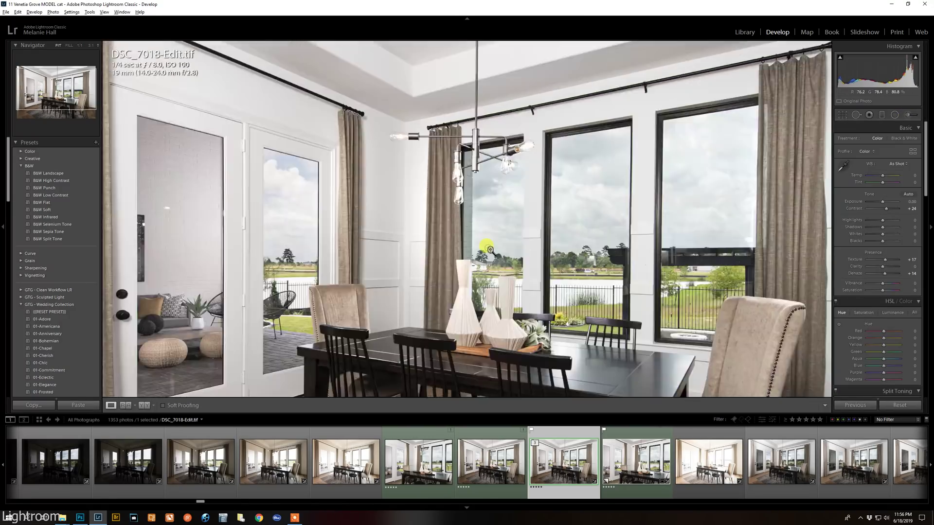
Step: Browse back through the patio series and forward to the kitchen series, and view DSC_7044-Edit.tif Copy 2
scroll(475, 467, "up", 5)
left_click(476, 474)
scroll(475, 467, "up", 8)
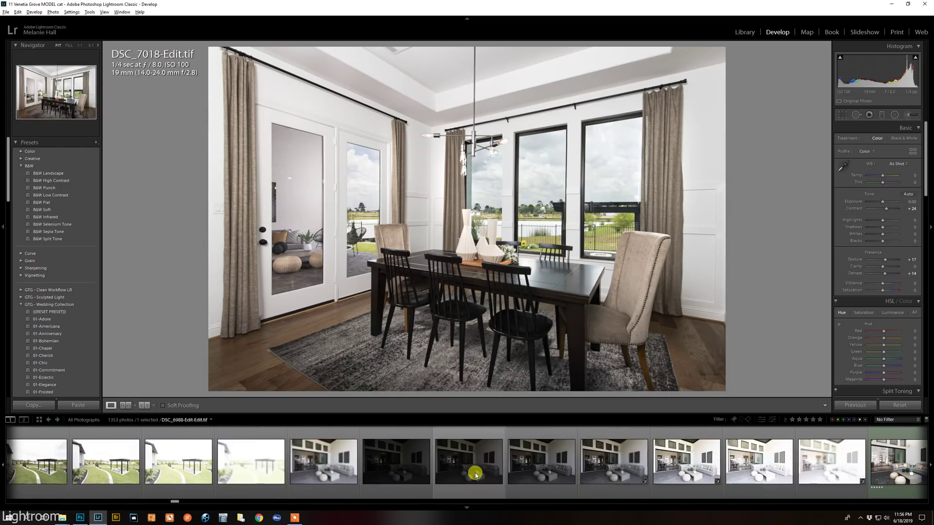
scroll(472, 476, "up", 8)
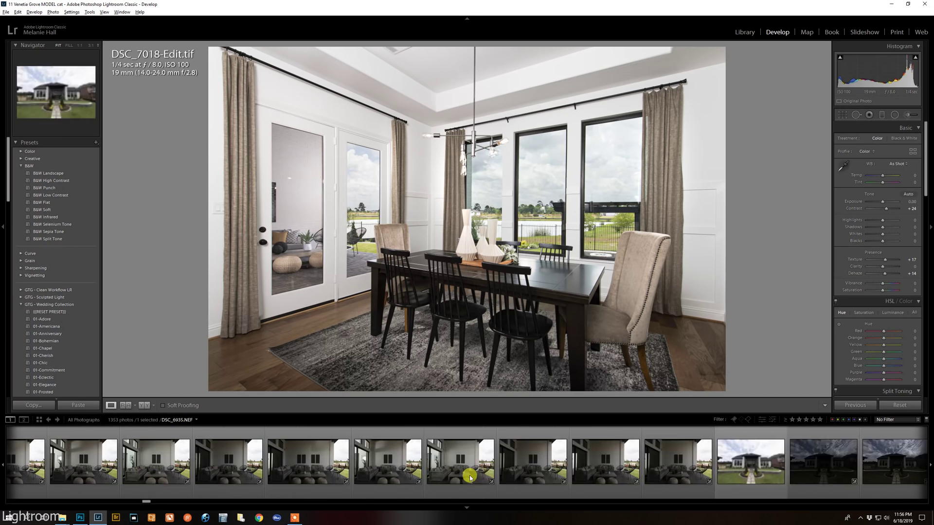
scroll(470, 478, "up", 8)
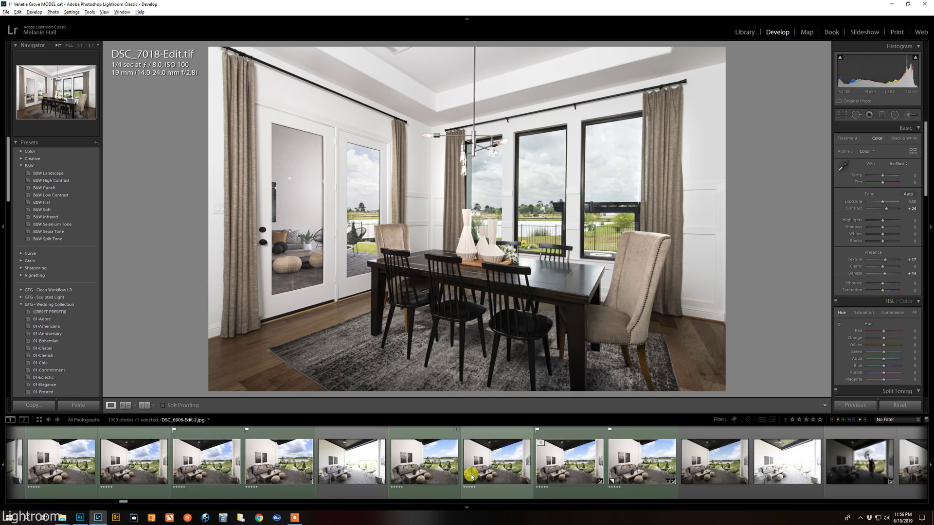
scroll(471, 476, "down", 15)
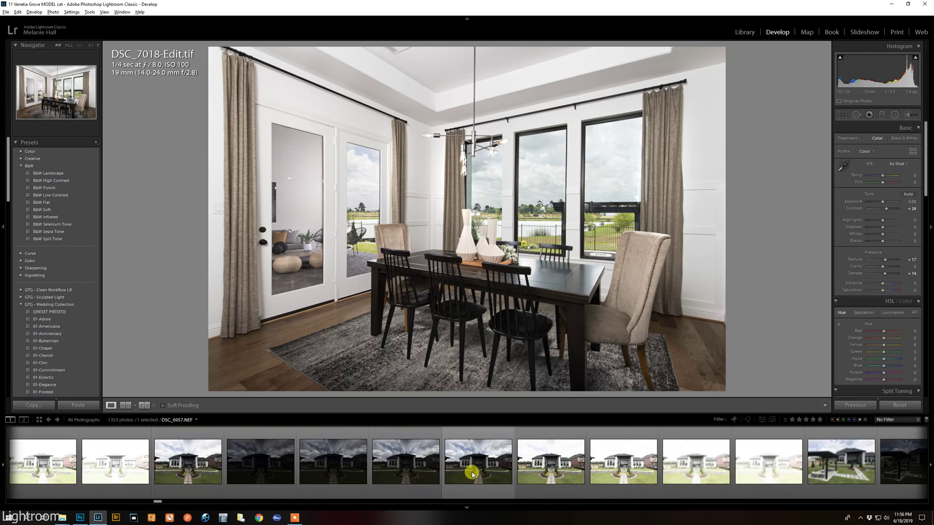
scroll(472, 472, "down", 8)
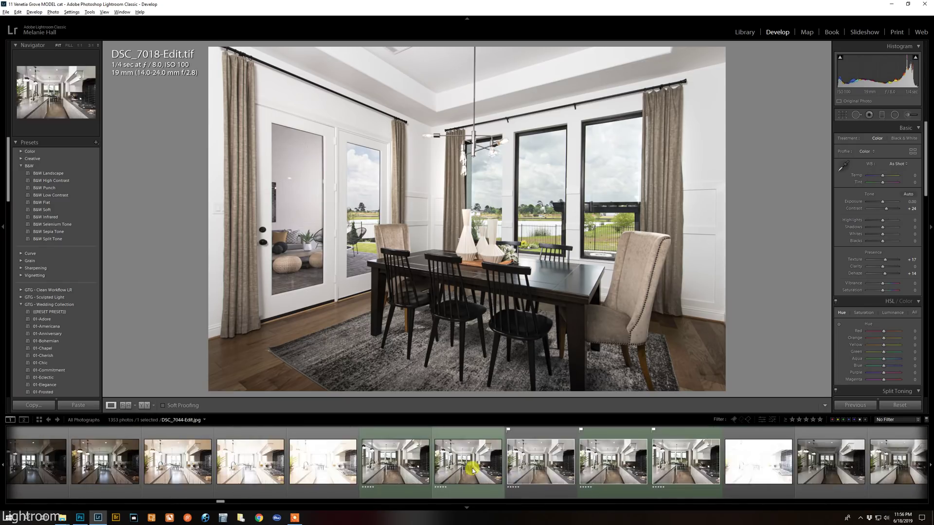
left_click(407, 465)
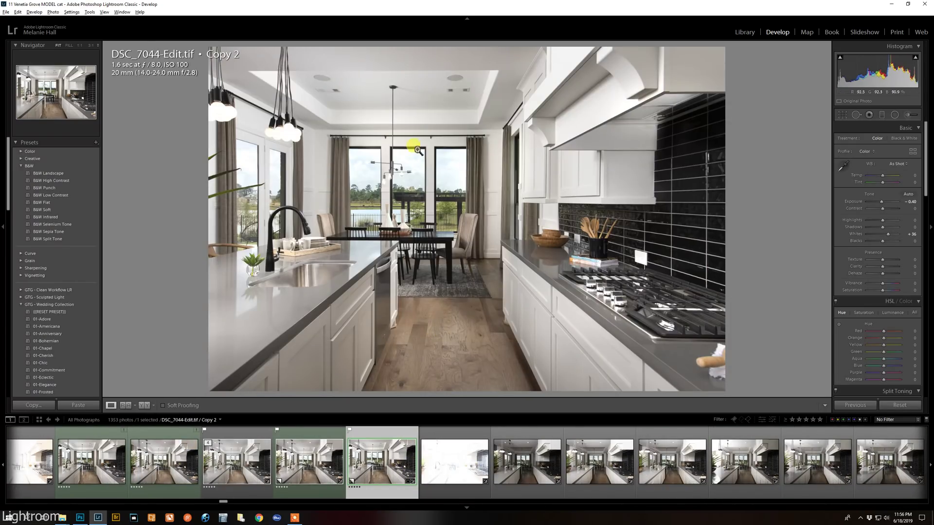
Step: View DSC_7044-Edit.tif Copy 1 and inspect the dining table and windows up close
left_click(311, 462)
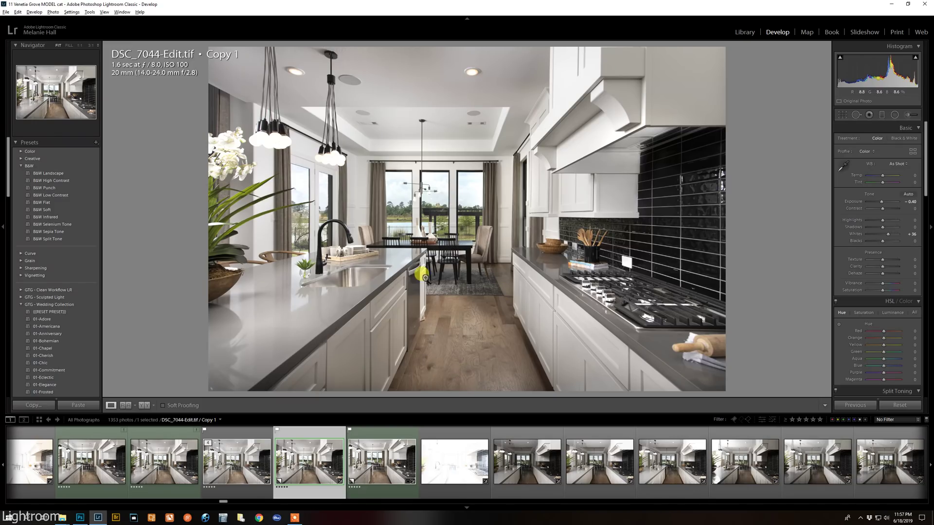
left_click(414, 247)
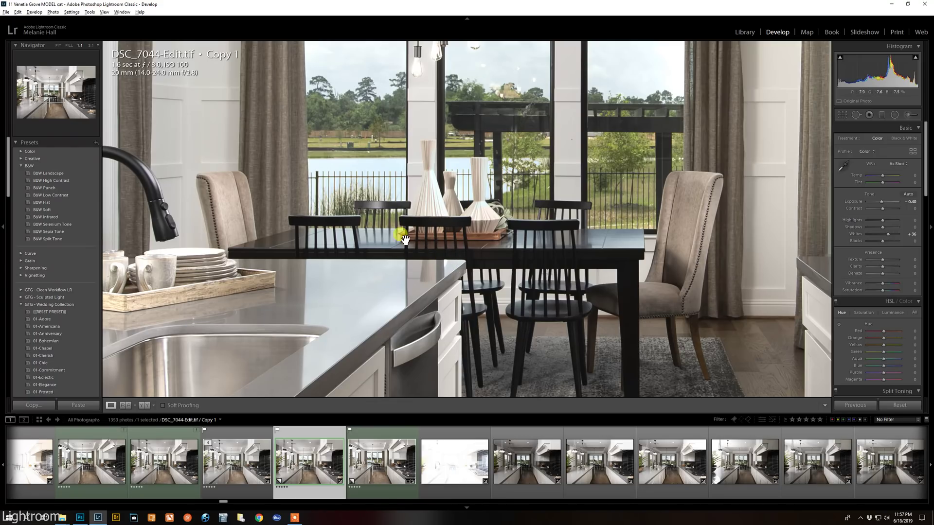
left_click(458, 252)
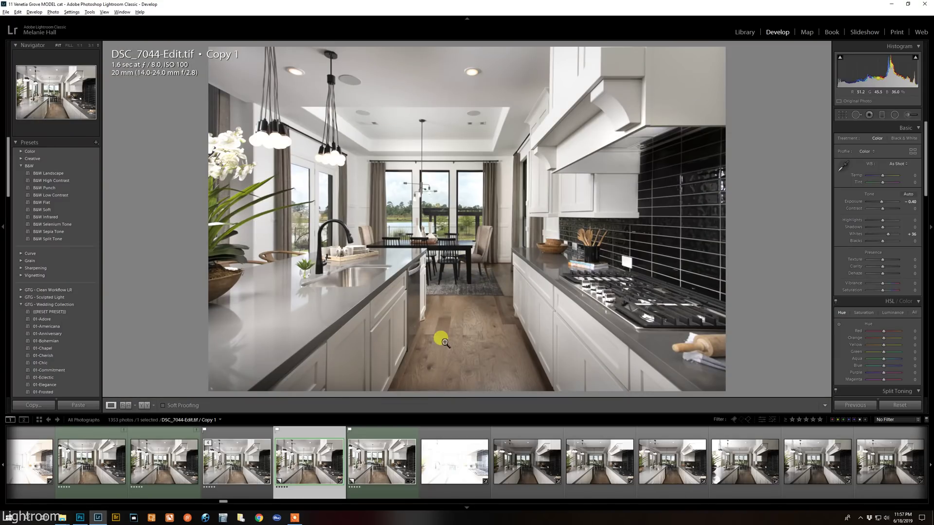
Step: Browse to the living room series, view DSC_7096.NEF and select DSC_7151-Edit.tif Copy 1
scroll(465, 455, "down", 5)
scroll(465, 455, "down", 10)
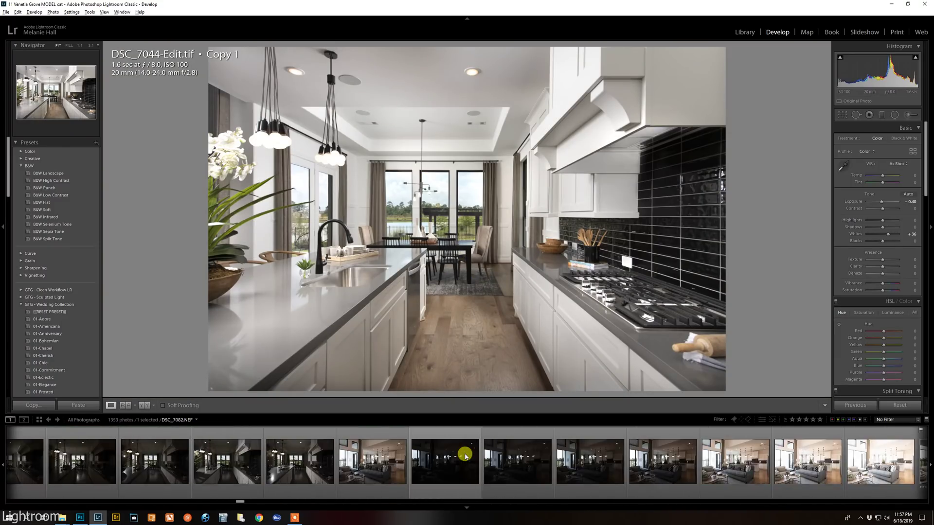
scroll(464, 456, "up", 3)
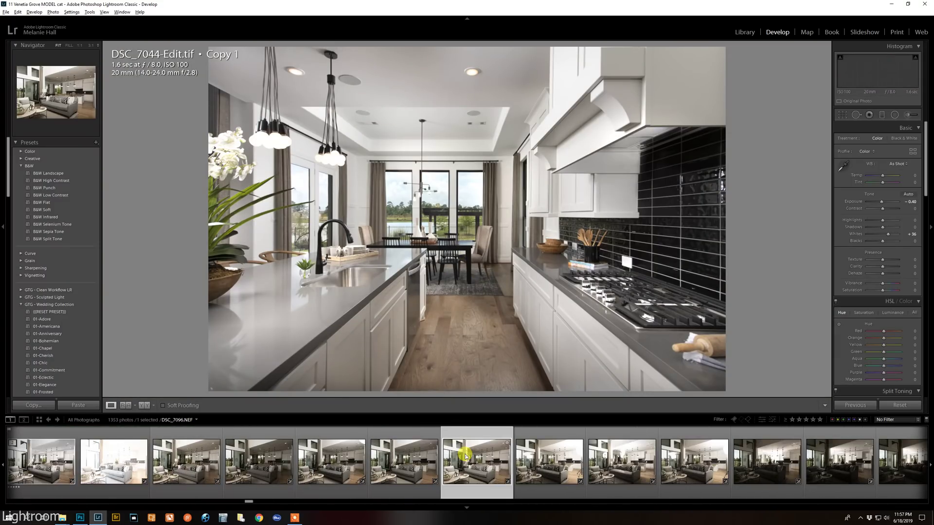
left_click(464, 455)
scroll(465, 456, "down", 8)
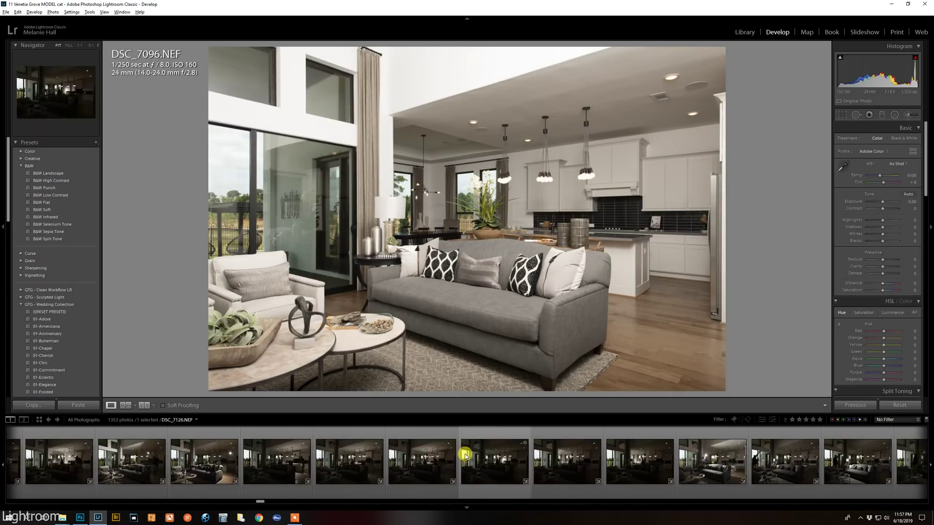
scroll(465, 456, "down", 6)
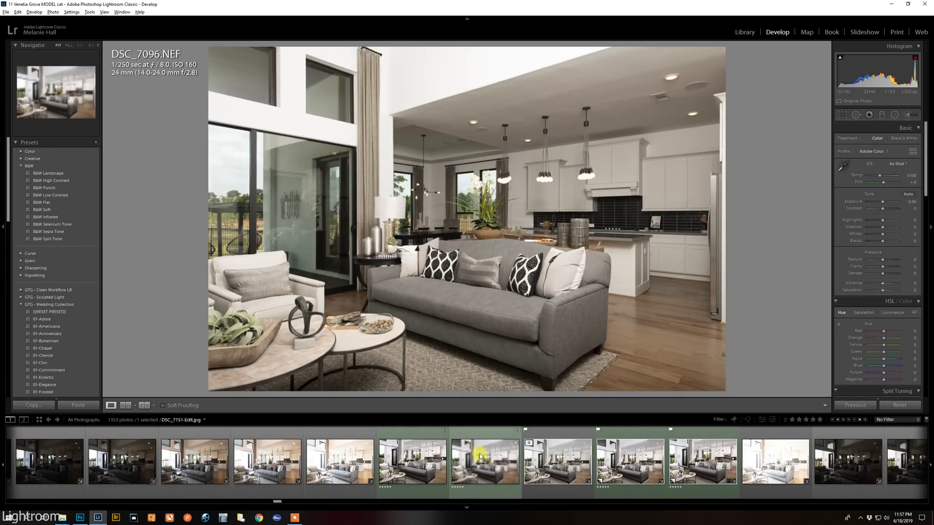
left_click(608, 457)
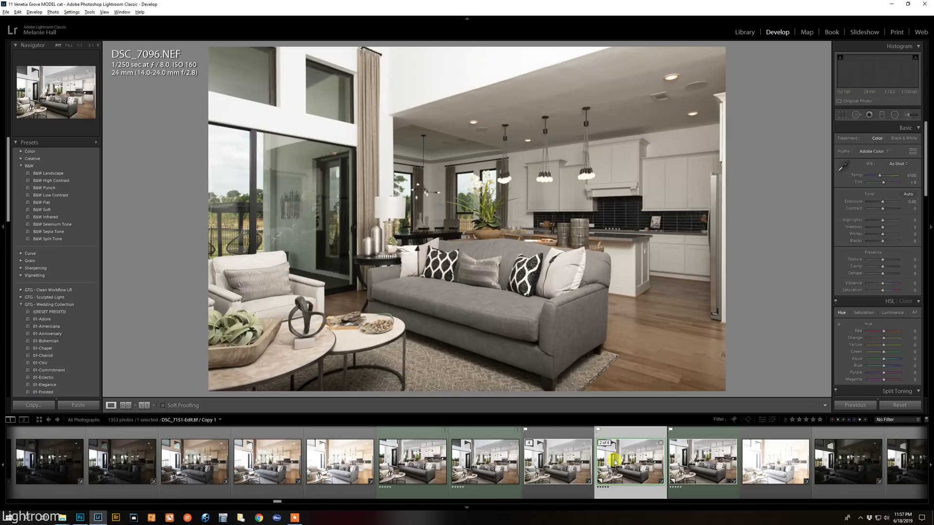